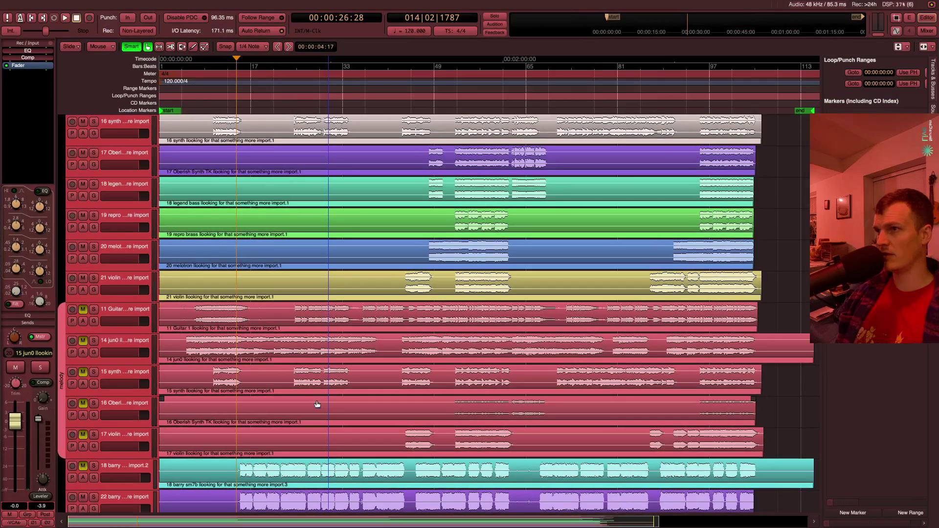
Look through the whole arrangement, from the drum groups and rhythm tracks to the melody group and vocal tracks
scroll(297, 180, down, 3)
scroll(297, 180, right, 5)
scroll(297, 180, down, 1)
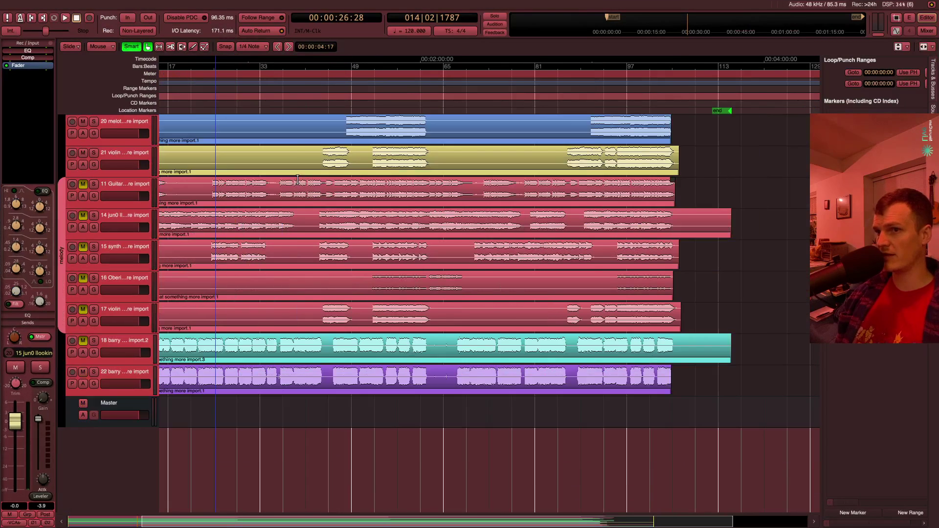
scroll(297, 180, up, 1)
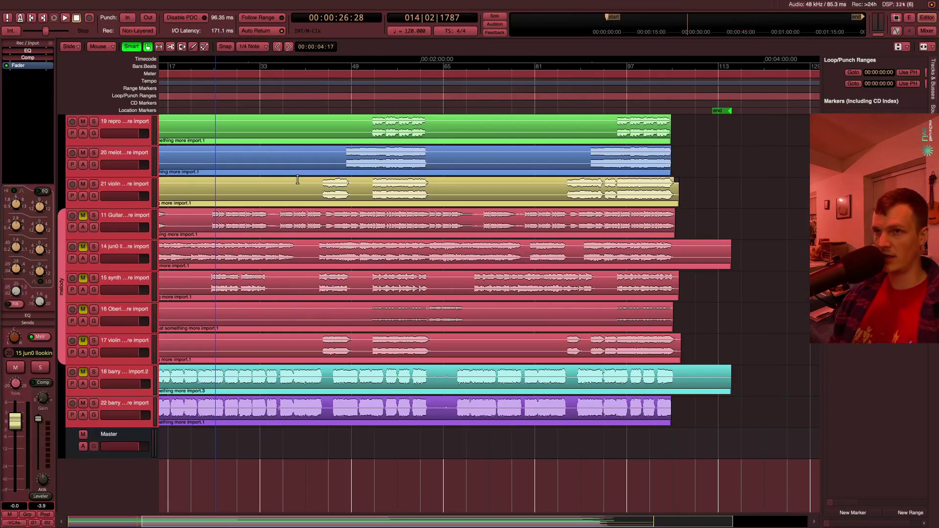
scroll(298, 180, up, 12)
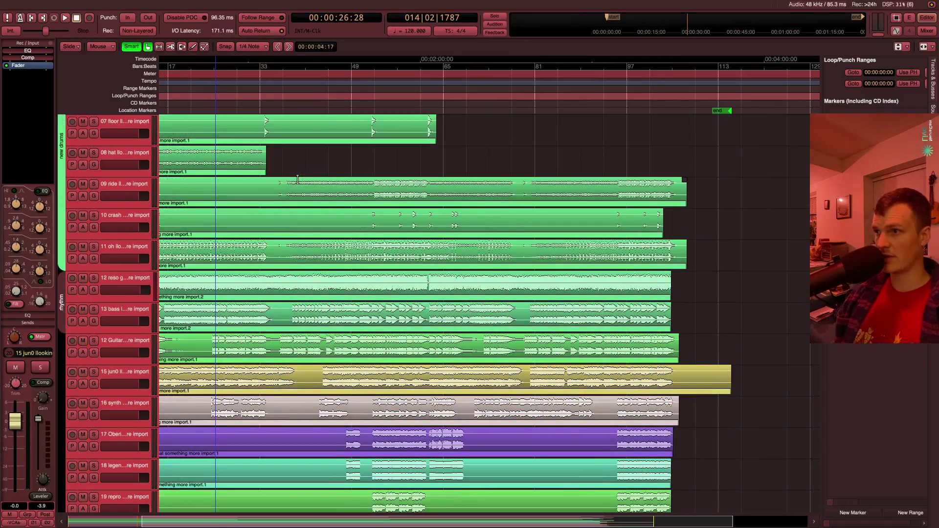
scroll(215, 232, up, 8)
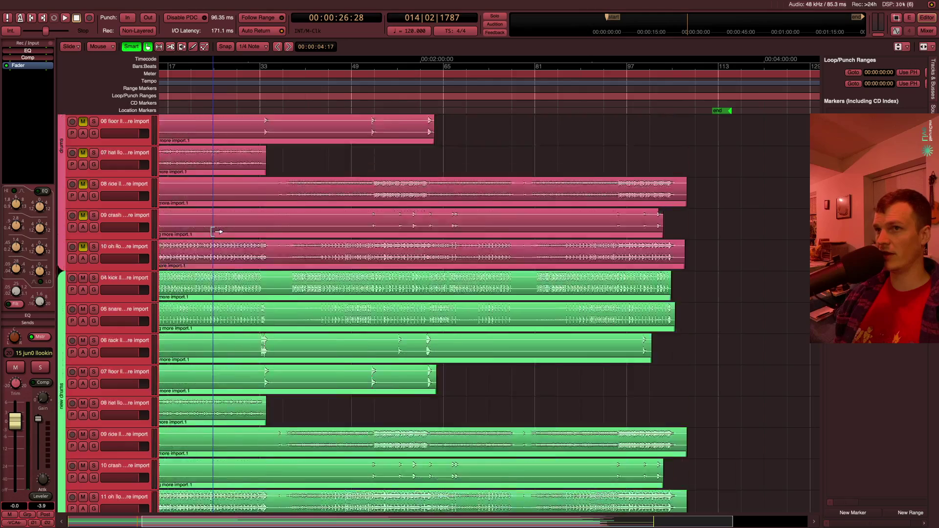
scroll(215, 232, up, 3)
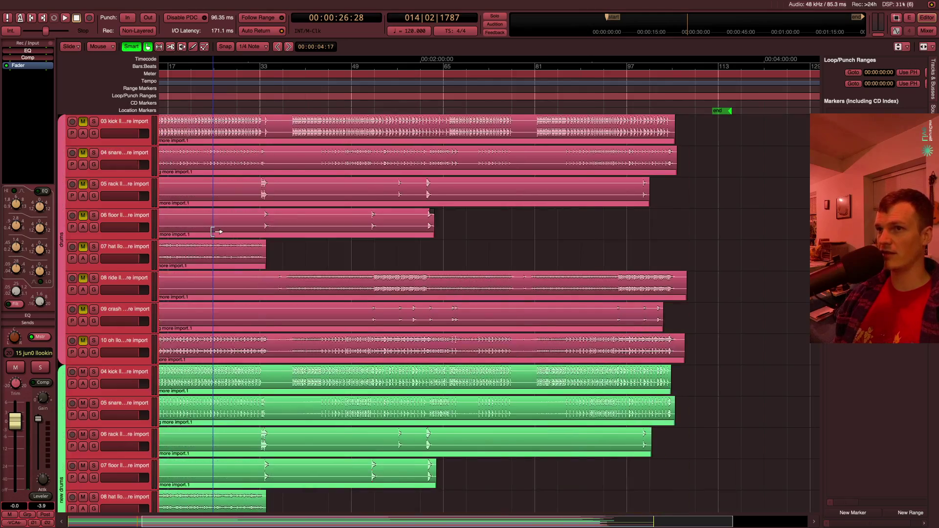
scroll(215, 232, left, 3)
scroll(216, 231, down, 9)
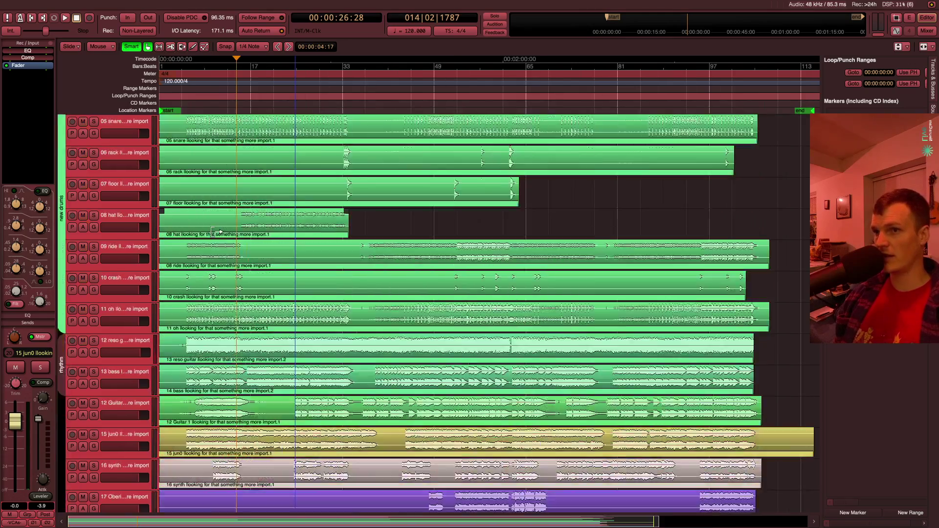
scroll(215, 232, up, 5)
scroll(215, 232, down, 5)
scroll(217, 232, up, 2)
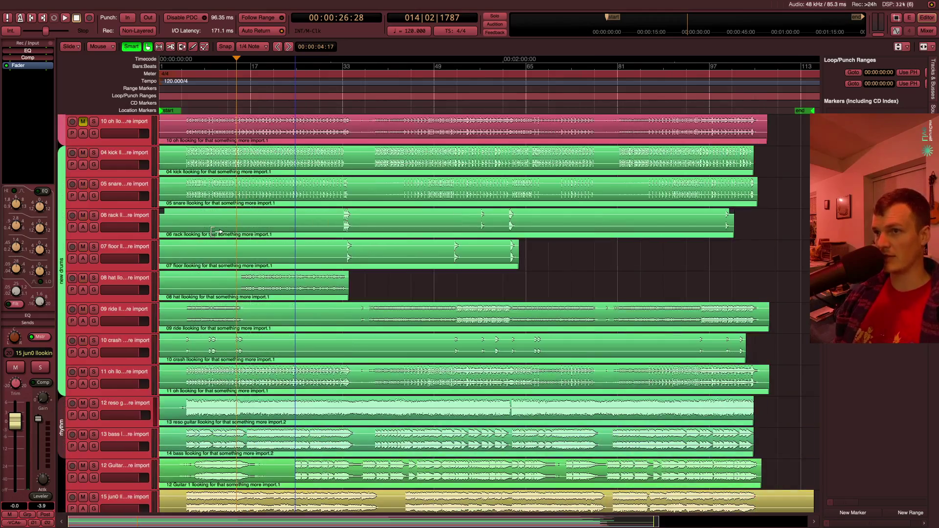
scroll(245, 324, down, 3)
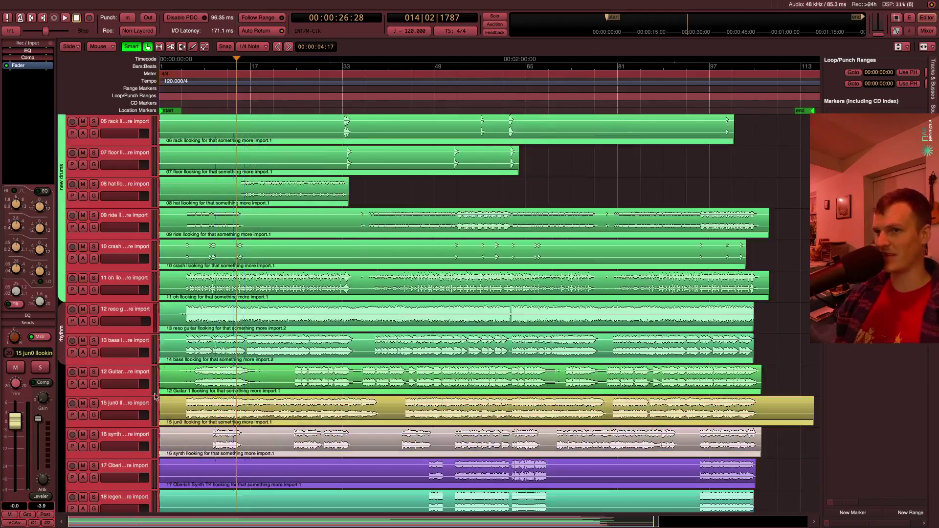
scroll(191, 342, down, 2)
scroll(201, 367, down, 2)
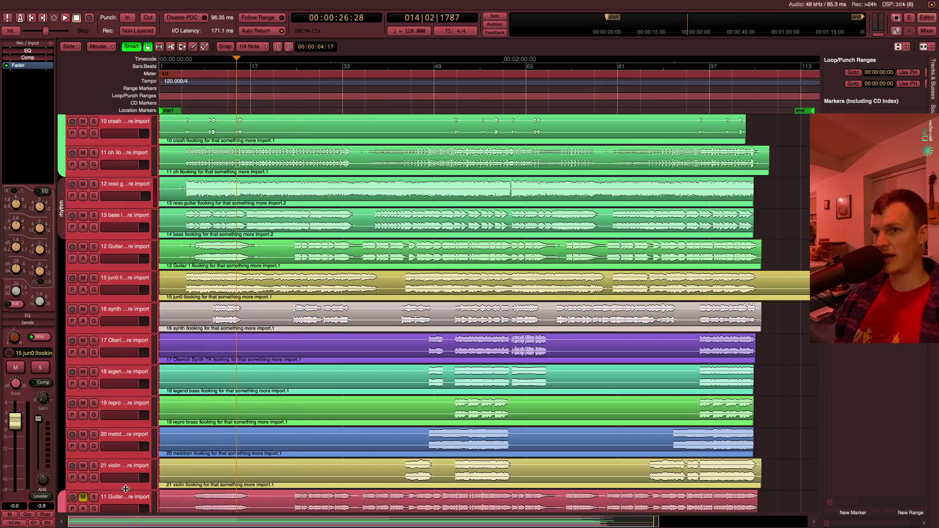
Play a few seconds of the song from about bar 48 and stop playback
scroll(231, 445, down, 1)
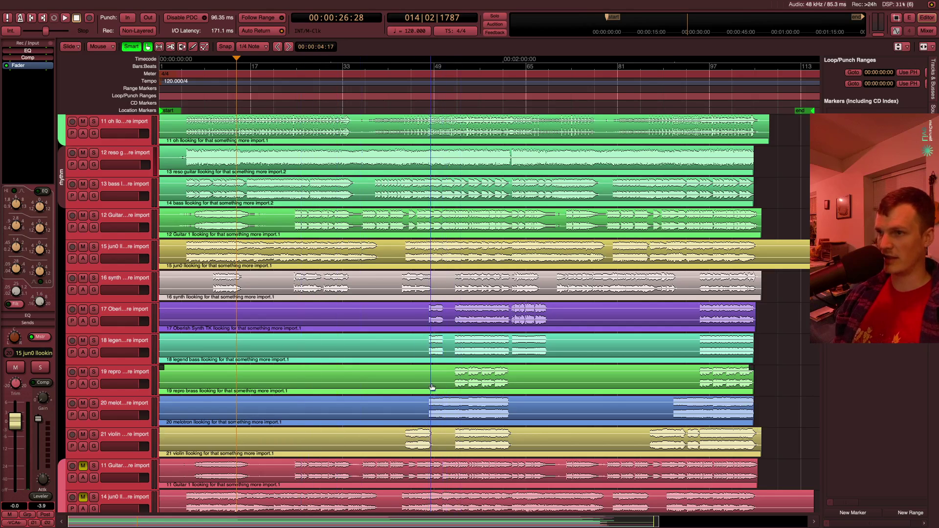
click(434, 72)
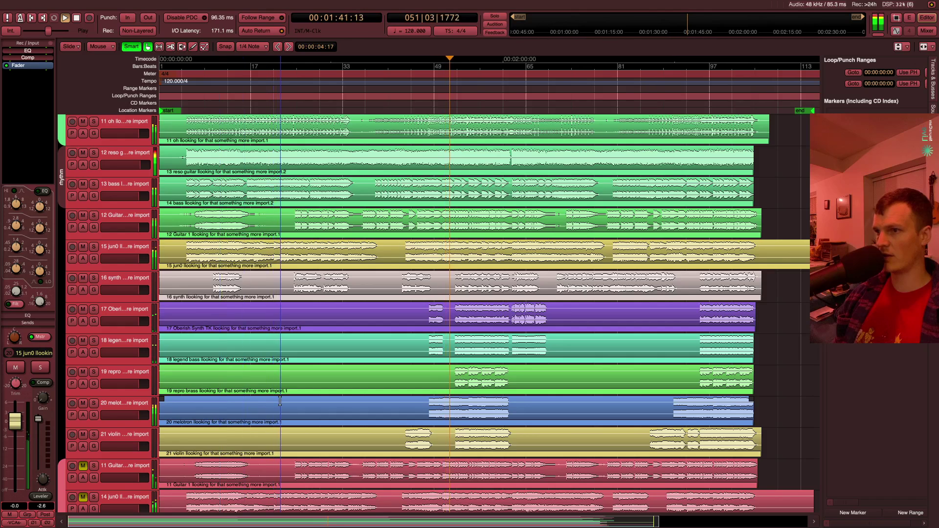
key(space)
Examine the muted drums and melody groups alongside the new drum tracks, and select the 08 hat track
scroll(260, 396, down, 5)
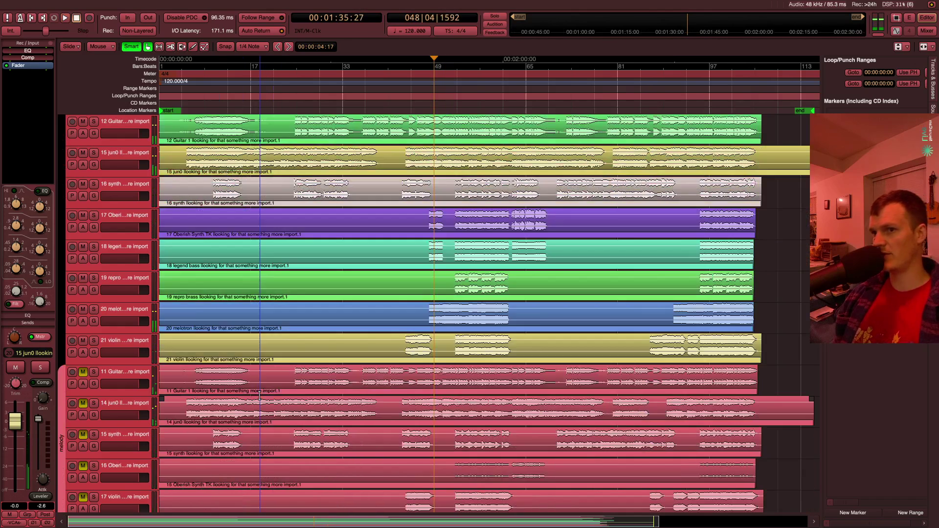
scroll(260, 395, down, 6)
scroll(260, 396, up, 3)
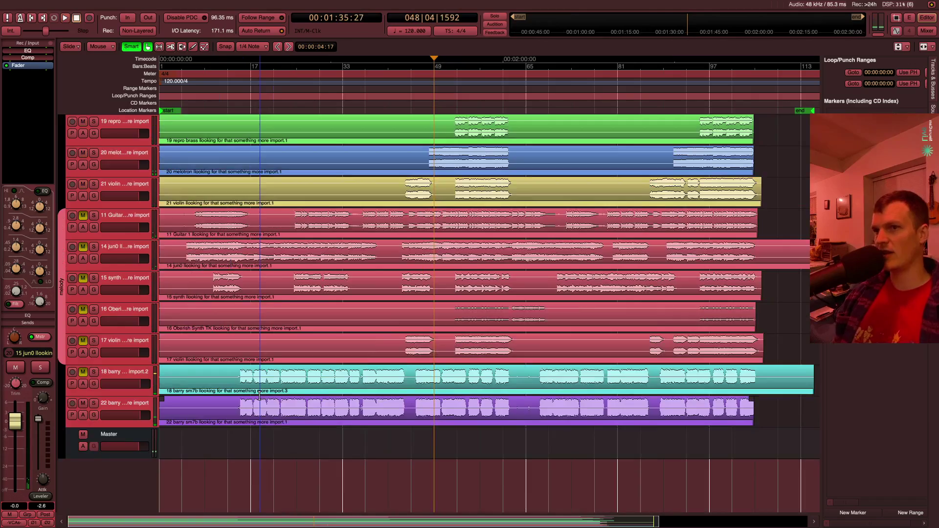
scroll(132, 294, up, 15)
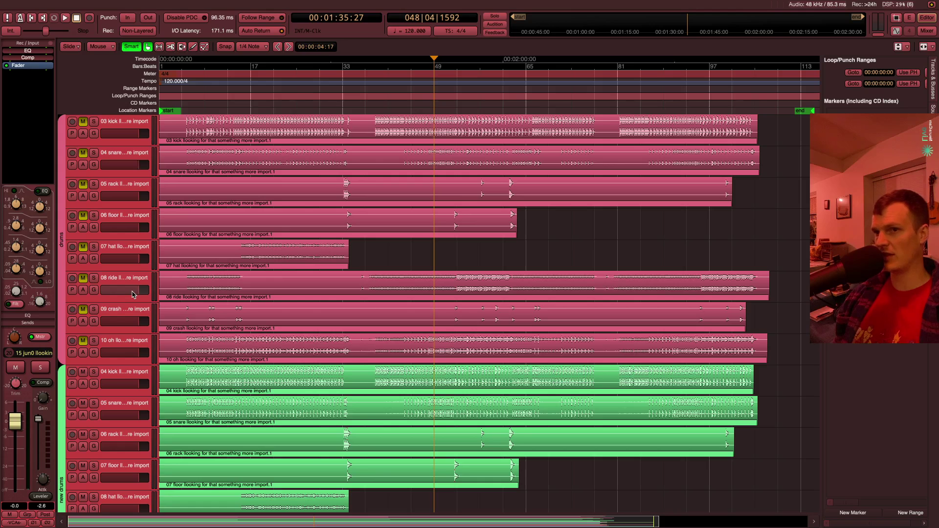
scroll(132, 294, down, 8)
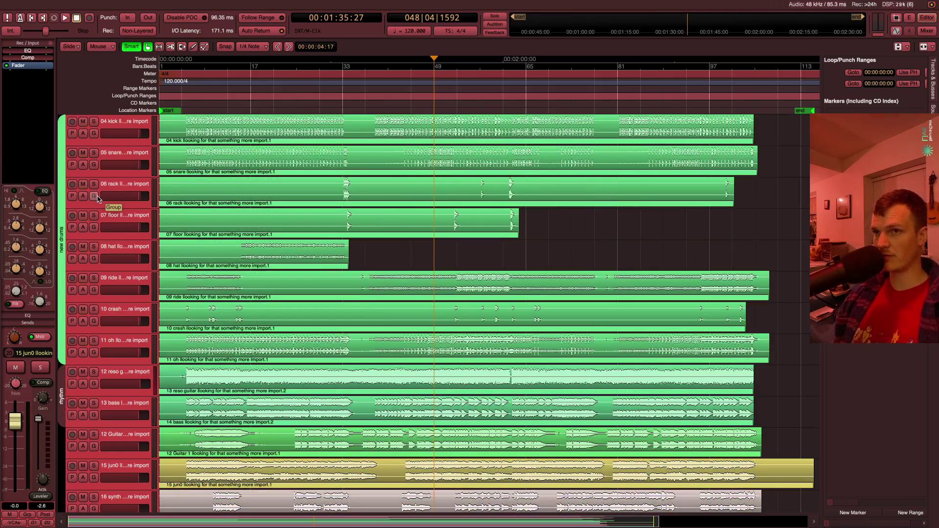
scroll(253, 163, down, 2)
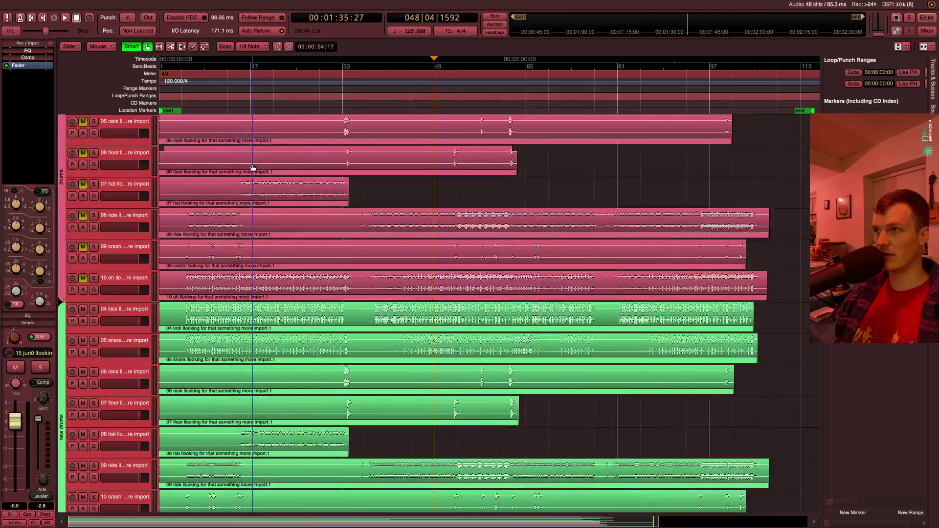
scroll(253, 168, up, 2)
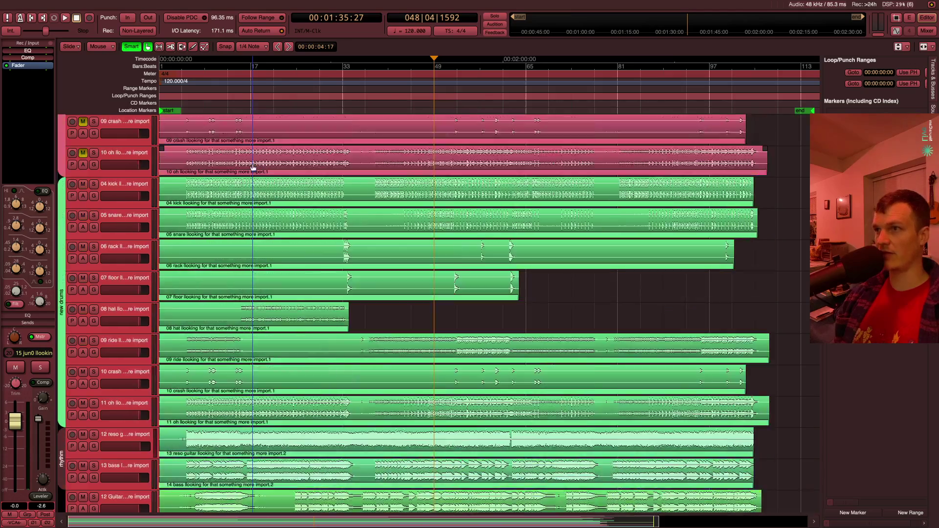
click(253, 167)
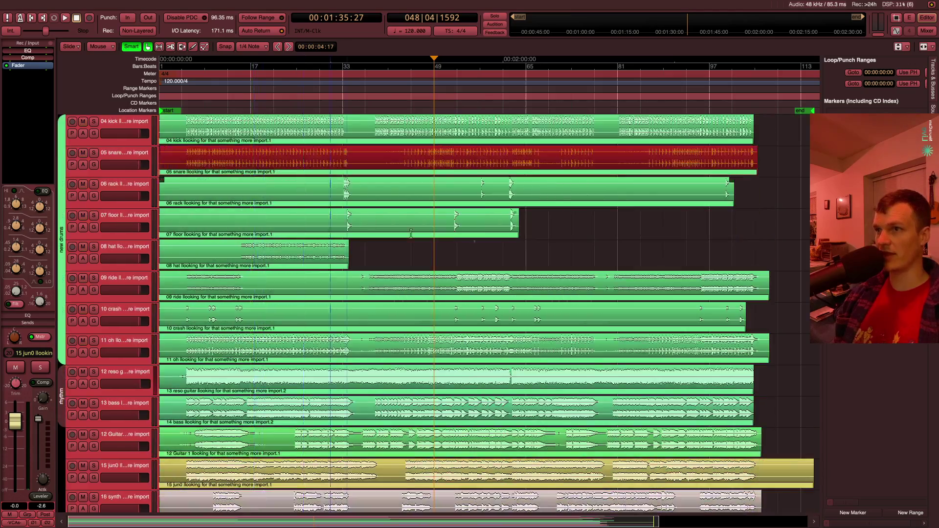
click(510, 247)
scroll(510, 247, down, 2)
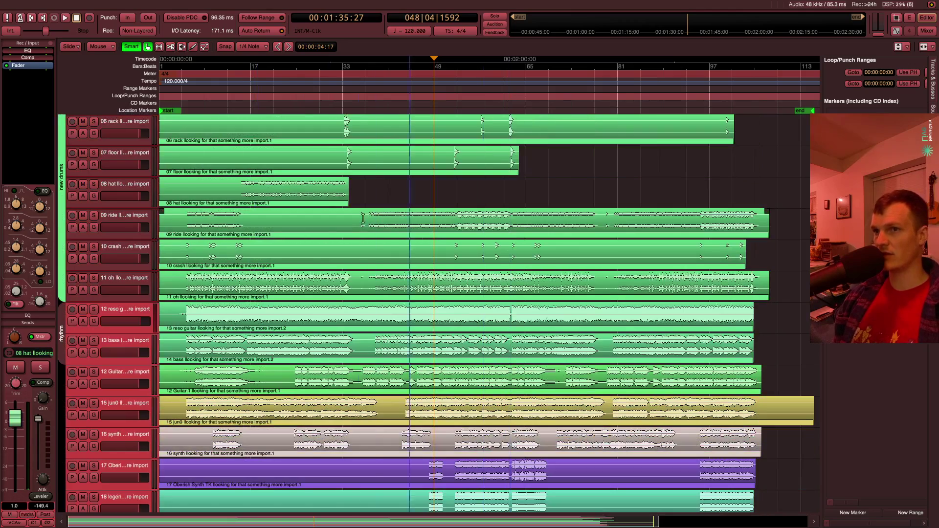
Review the rhythm, synth, brass, violin, melody and vocal tracks and compare them with both drum groups
scroll(290, 248, down, 3)
scroll(290, 248, right, 1)
scroll(290, 248, down, 1)
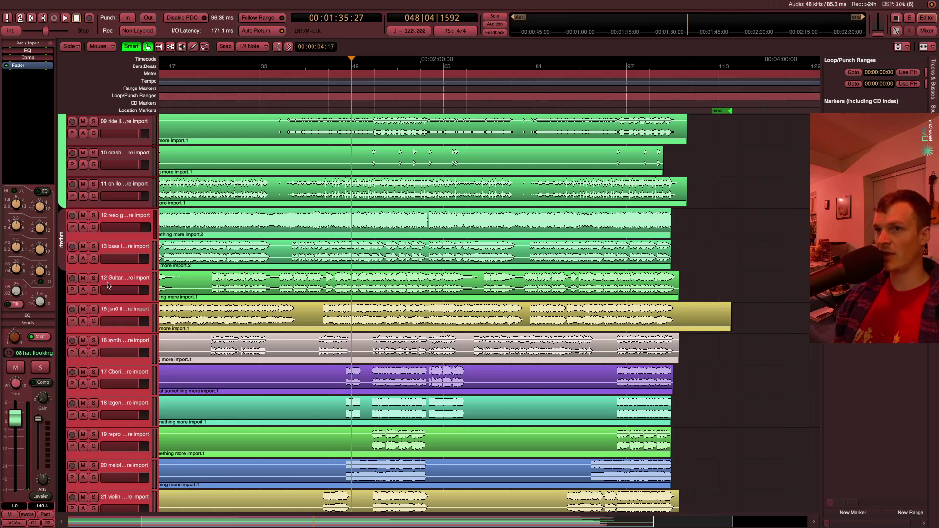
scroll(108, 286, down, 2)
scroll(176, 280, up, 8)
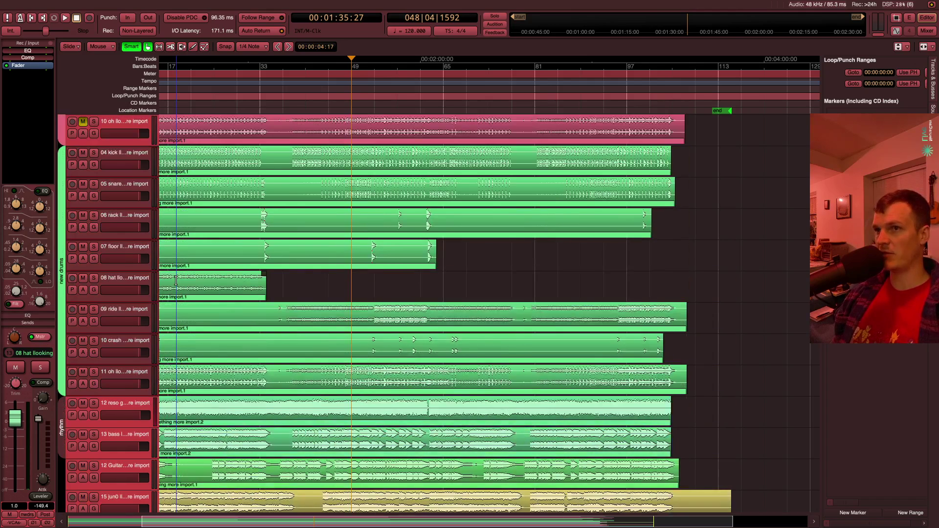
scroll(176, 280, up, 7)
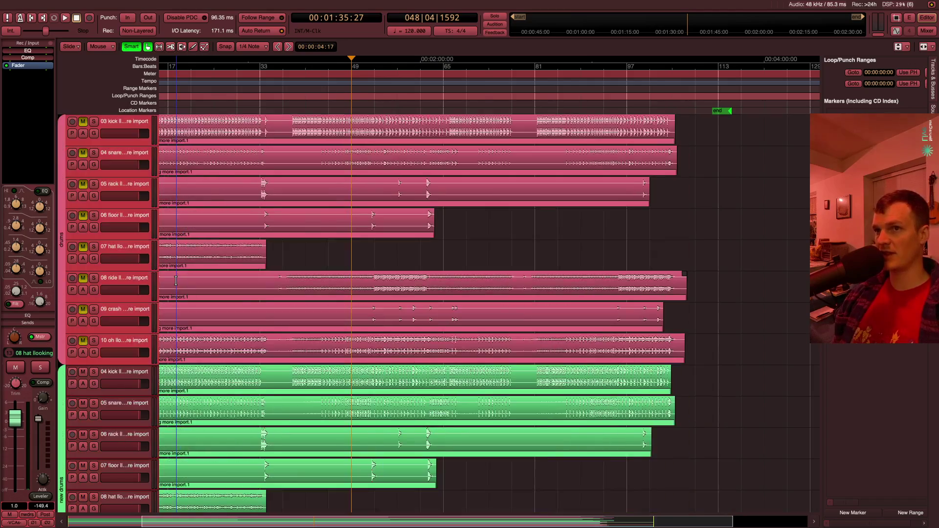
scroll(176, 281, down, 6)
scroll(176, 280, down, 15)
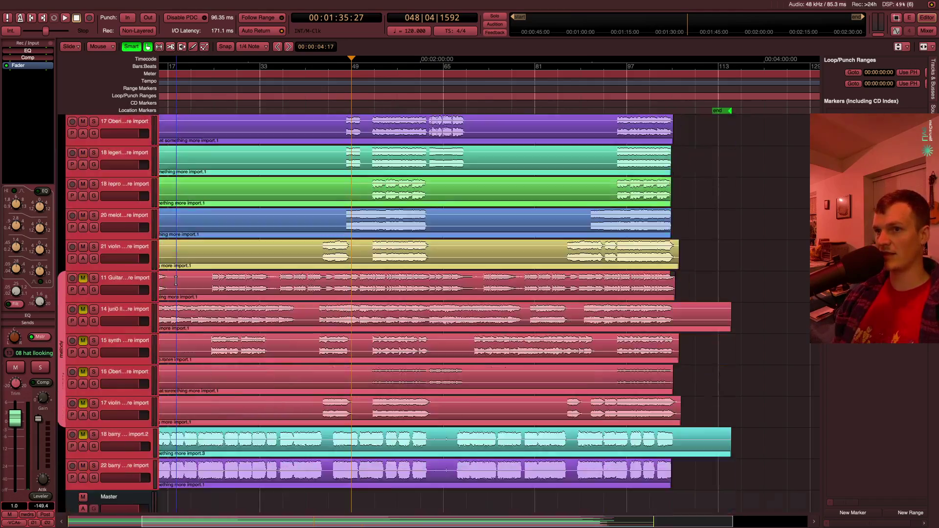
scroll(176, 281, up, 7)
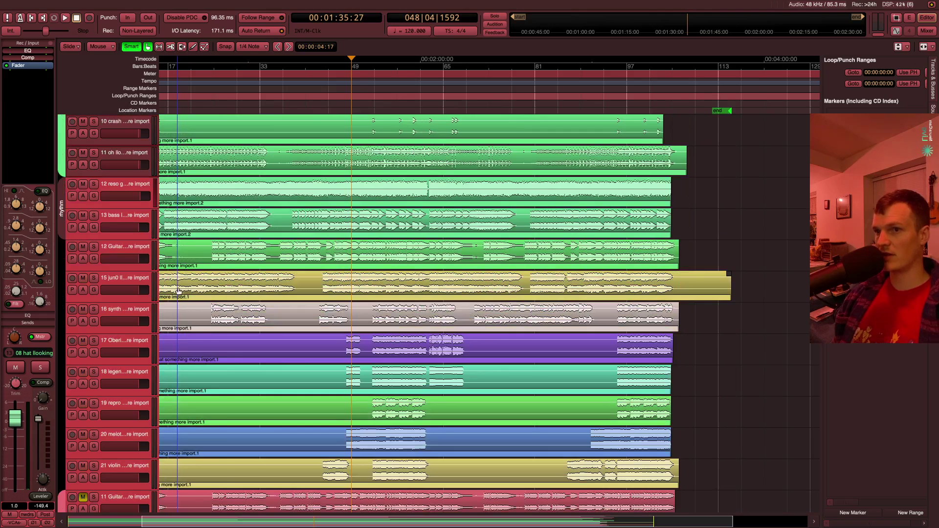
scroll(222, 445, down, 8)
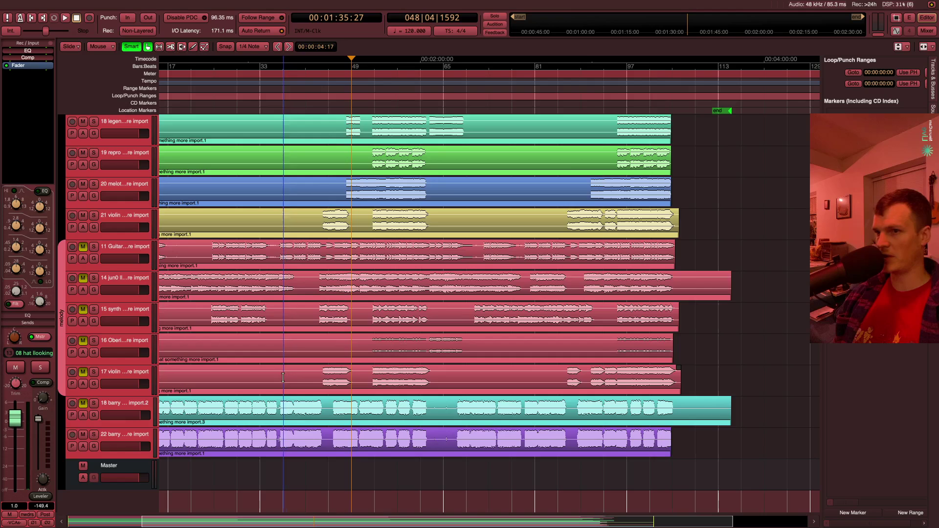
scroll(309, 411, down, 1)
scroll(283, 377, left, 3)
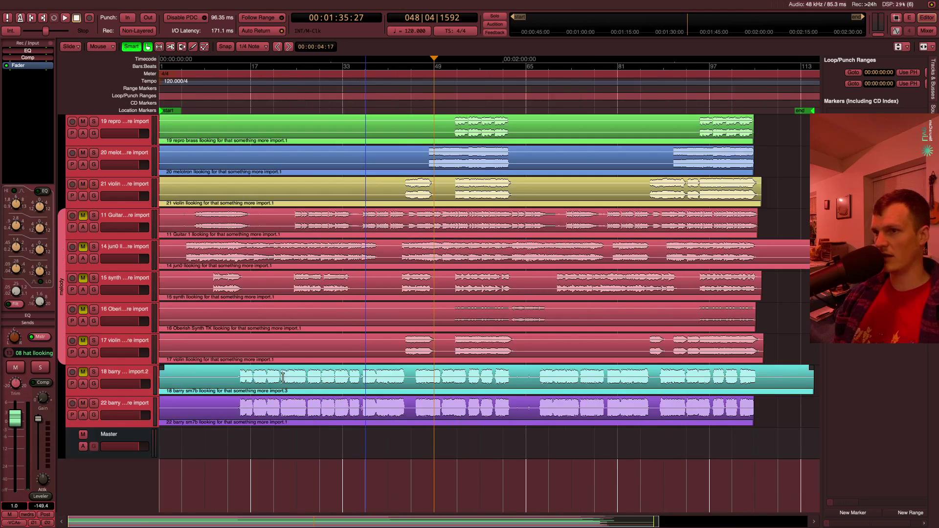
scroll(283, 377, up, 3)
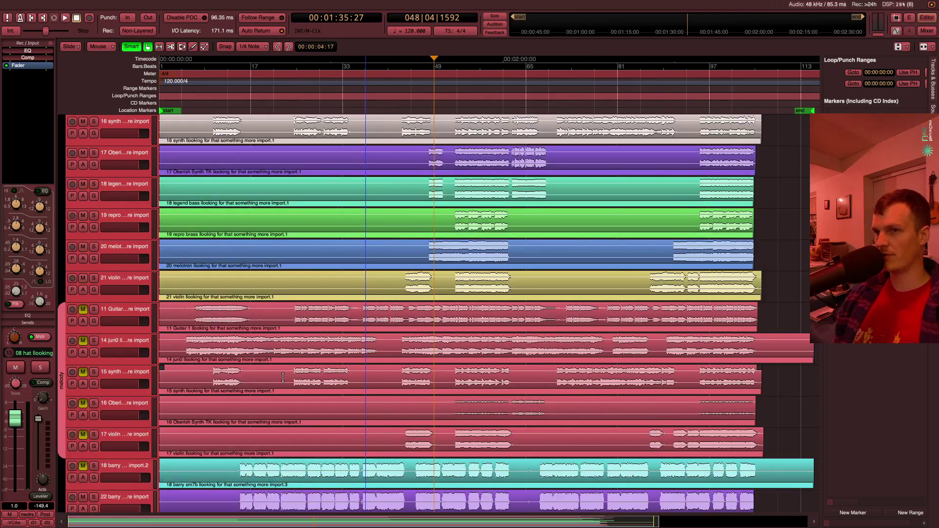
scroll(283, 377, up, 3)
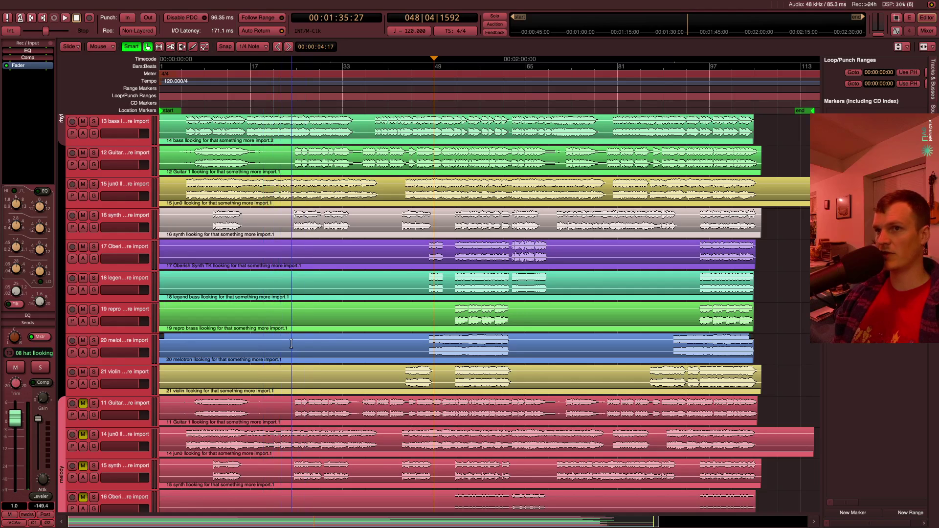
scroll(291, 344, up, 6)
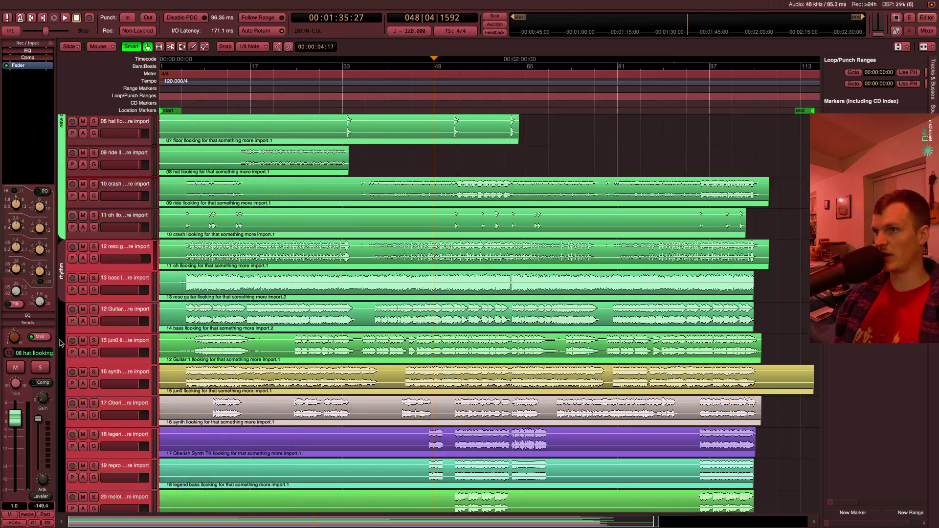
scroll(59, 344, down, 4)
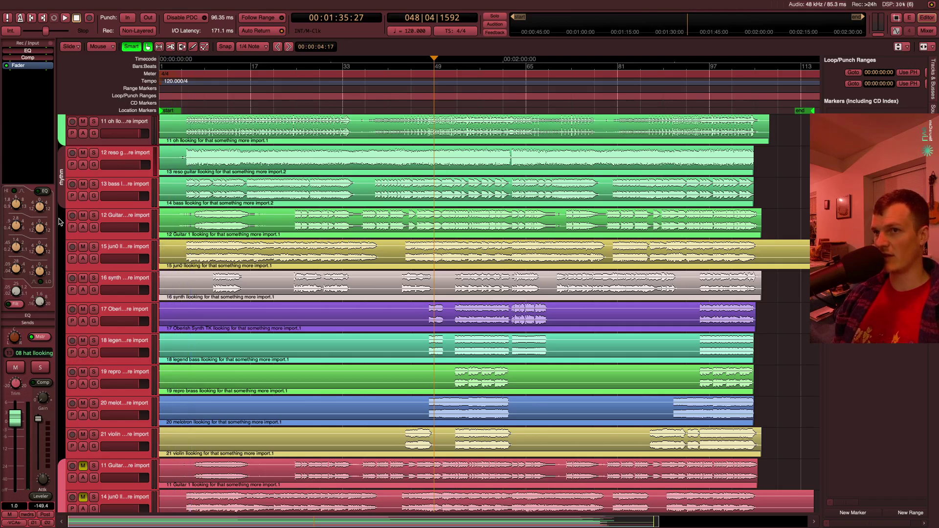
Select the 12 Guitar 1 track and play the song from where the drums first enter
click(122, 220)
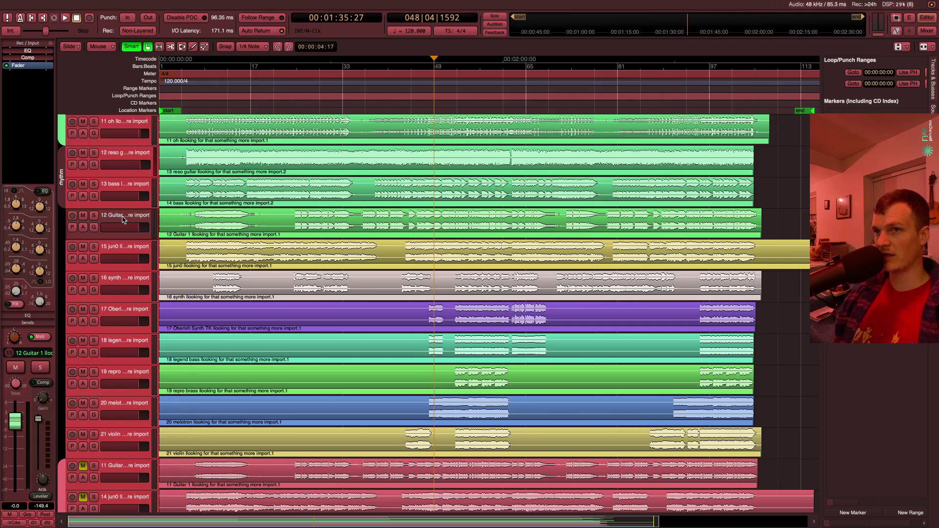
click(186, 60)
drag(186, 65, 193, 74)
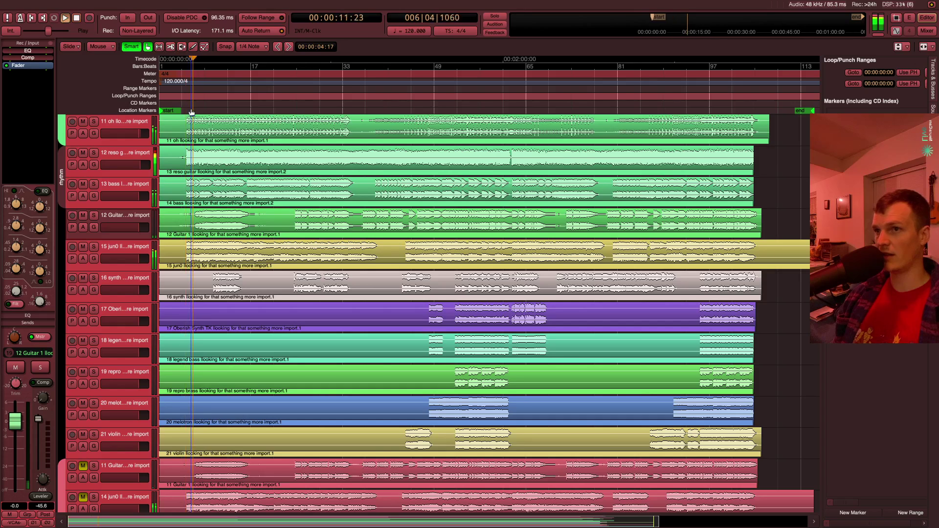
Audition the 15 jun0 and 12 Guitar 1 tracks one after the other in solo, returning to the full mix
click(94, 247)
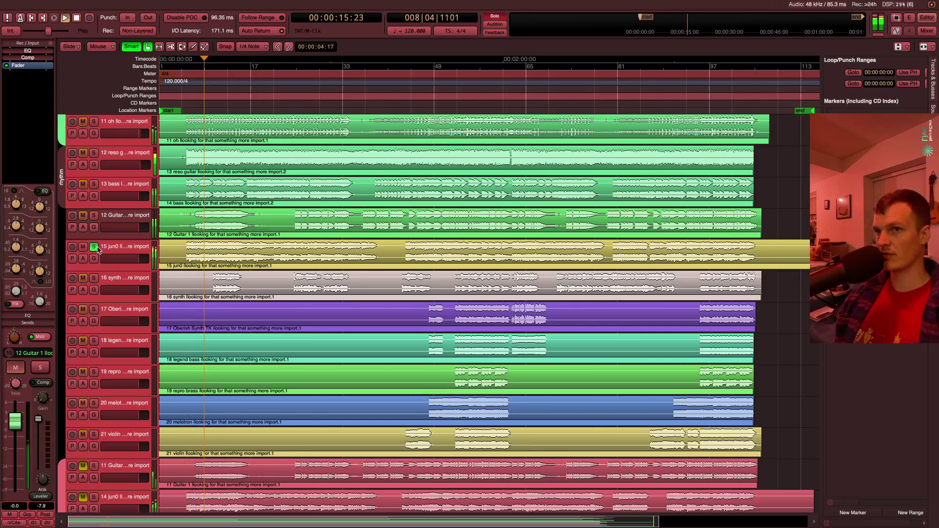
click(94, 247)
click(94, 216)
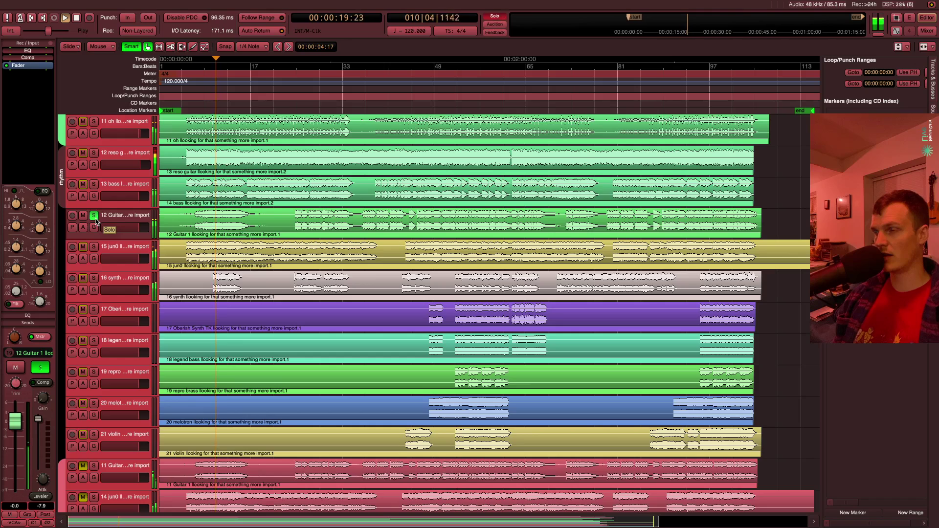
click(94, 219)
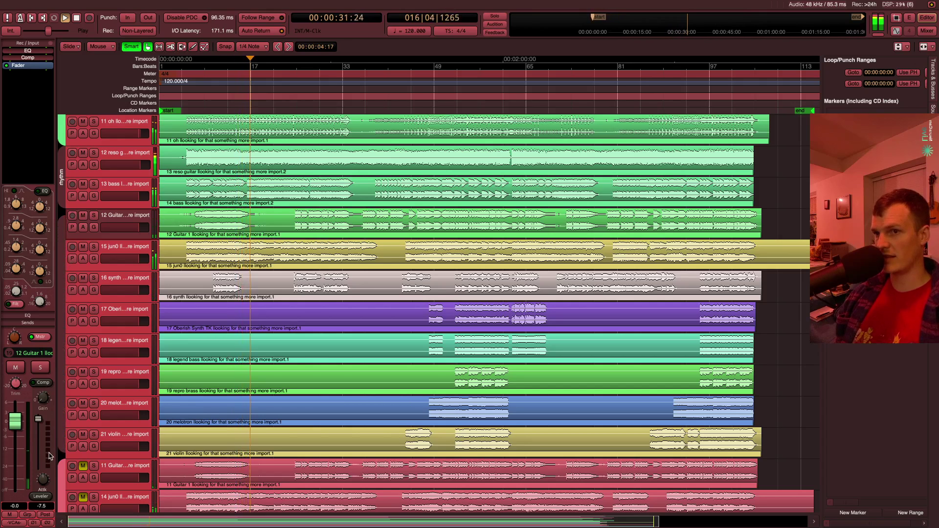
Create a track group named "synth and guitar" for the tracks from 12 Guitar 1 to 21 violin
drag(43, 463, 45, 461)
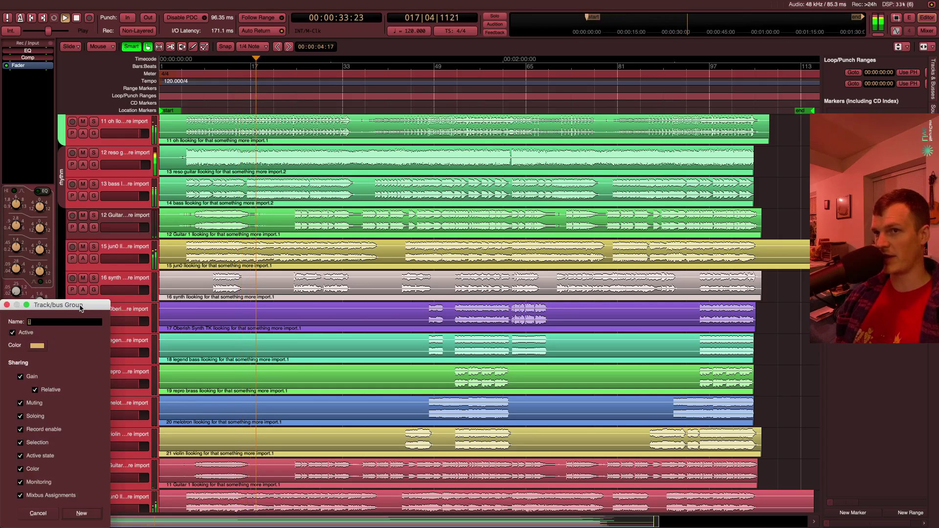
drag(82, 312, 274, 194)
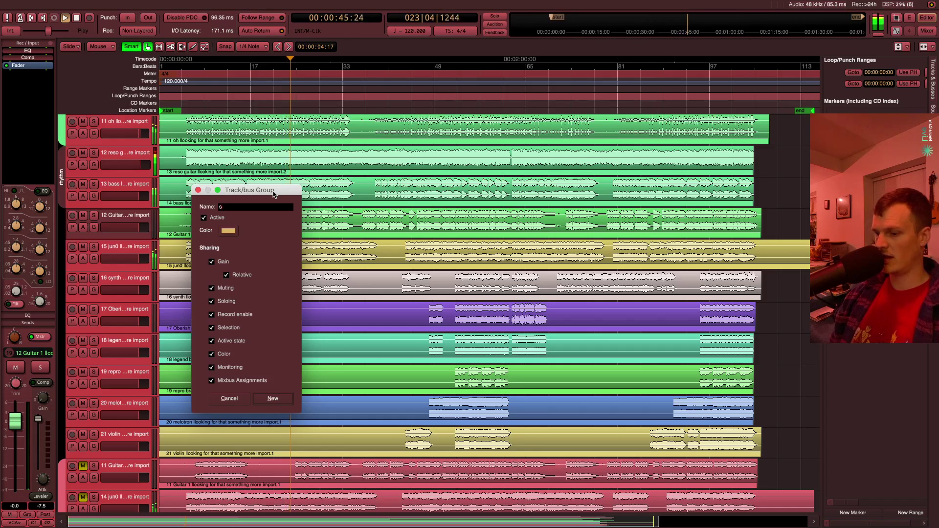
text(h and guitar)
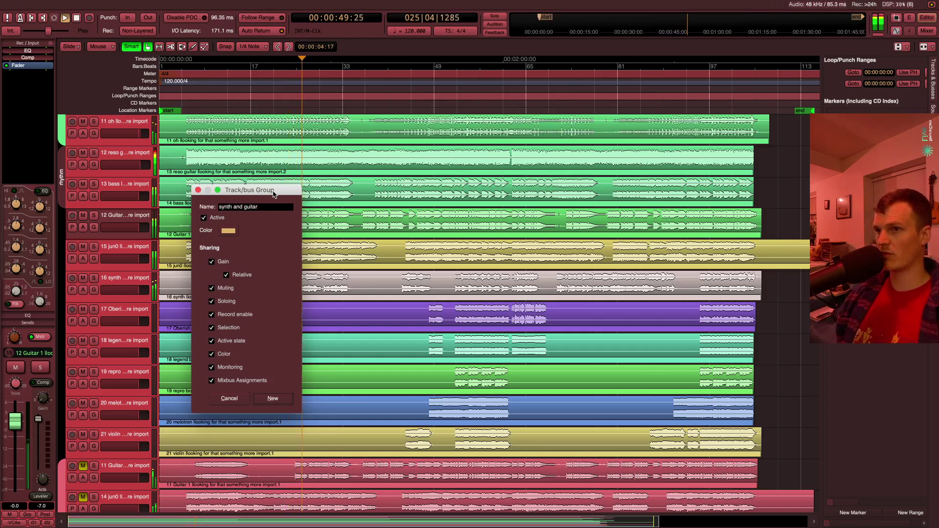
key(Return)
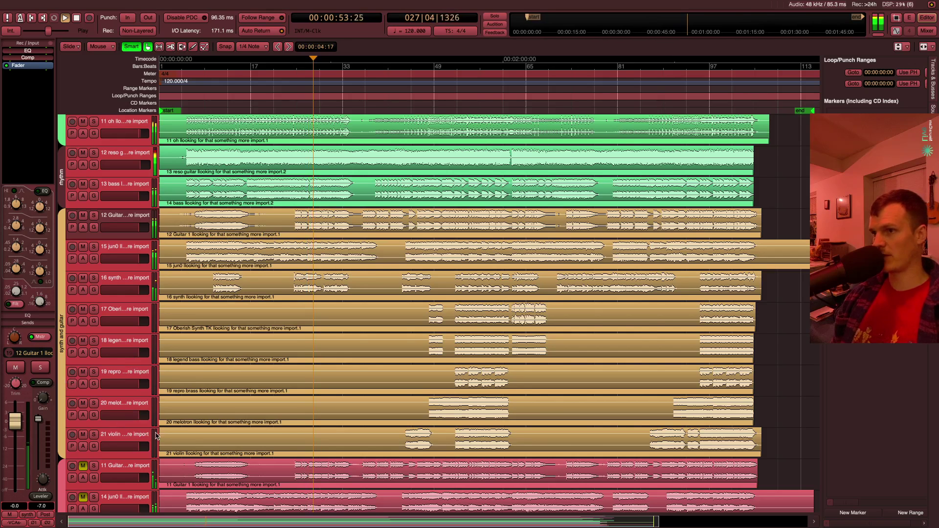
Review the track groups in the editor, from the new drums and rhythm through synth and guitar, melody and vocals
scroll(127, 441, down, 10)
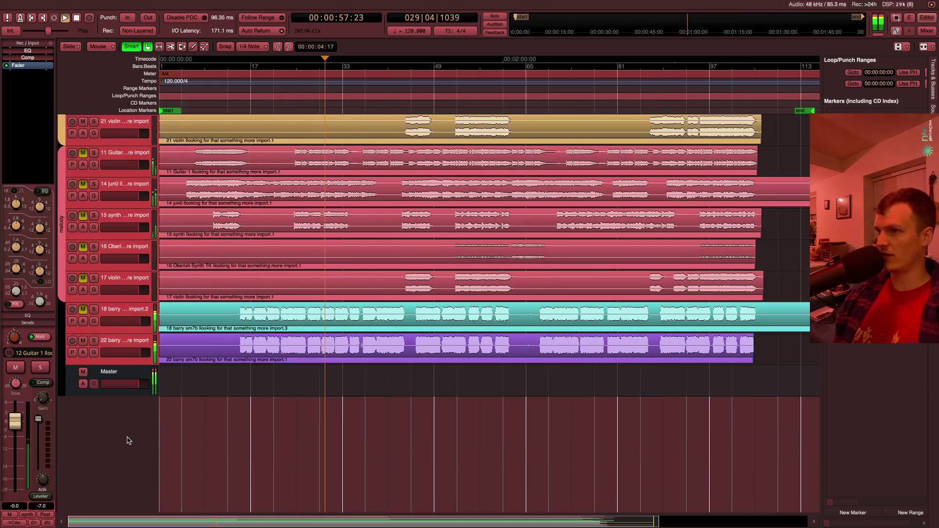
scroll(127, 440, up, 2)
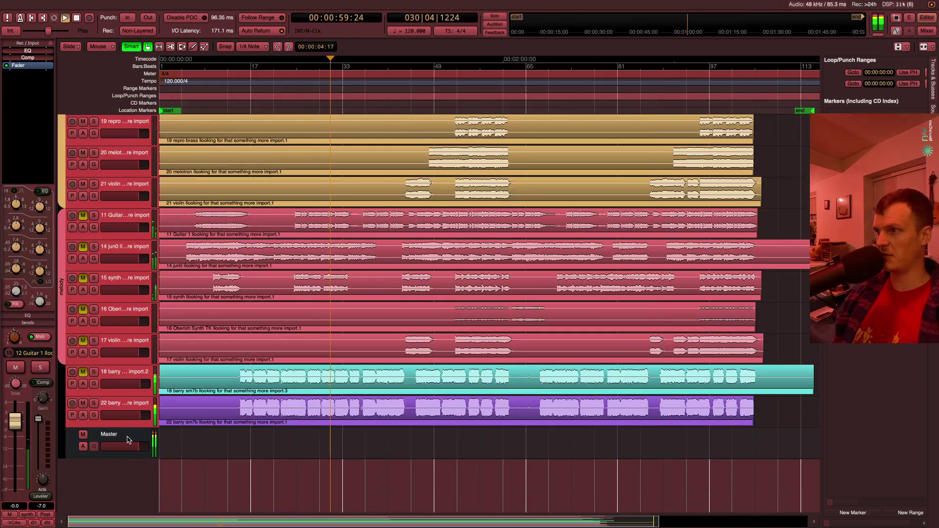
scroll(127, 439, down, 1)
scroll(127, 440, up, 12)
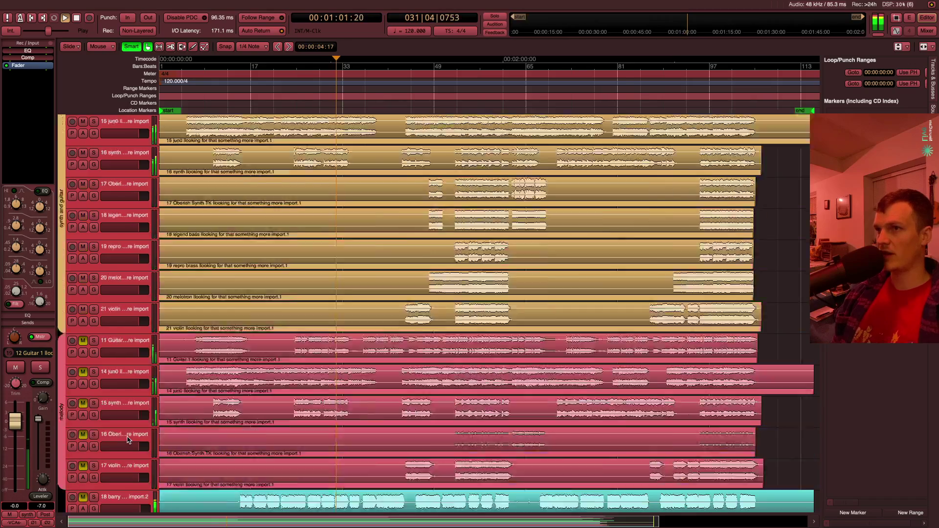
scroll(128, 440, down, 3)
scroll(127, 440, up, 9)
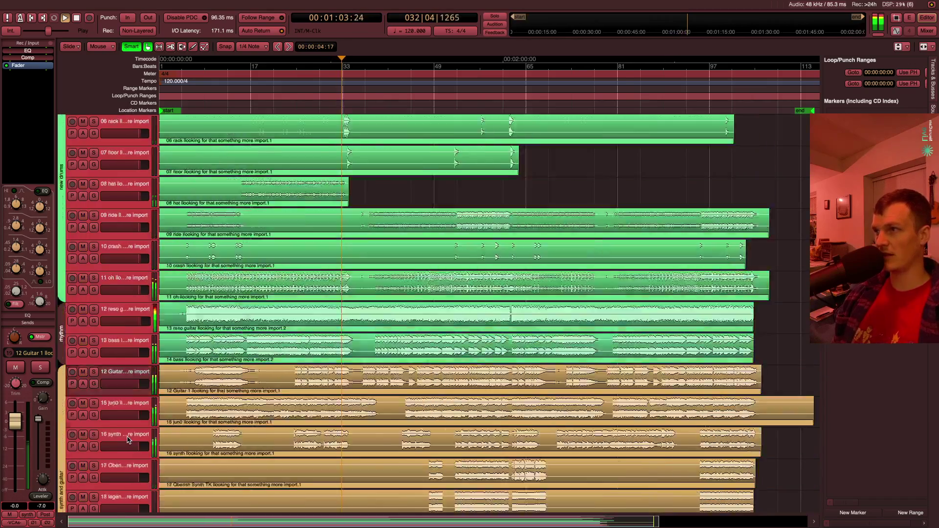
scroll(127, 440, down, 1)
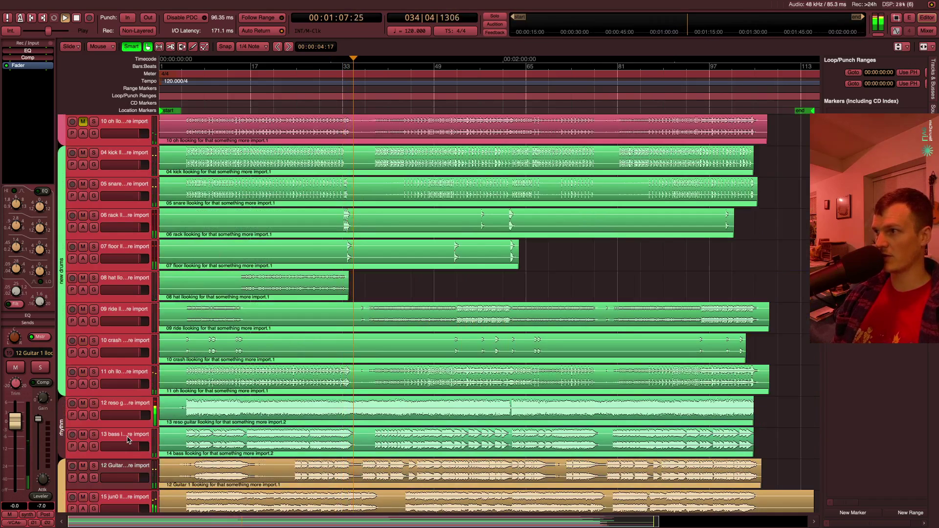
scroll(298, 304, down, 3)
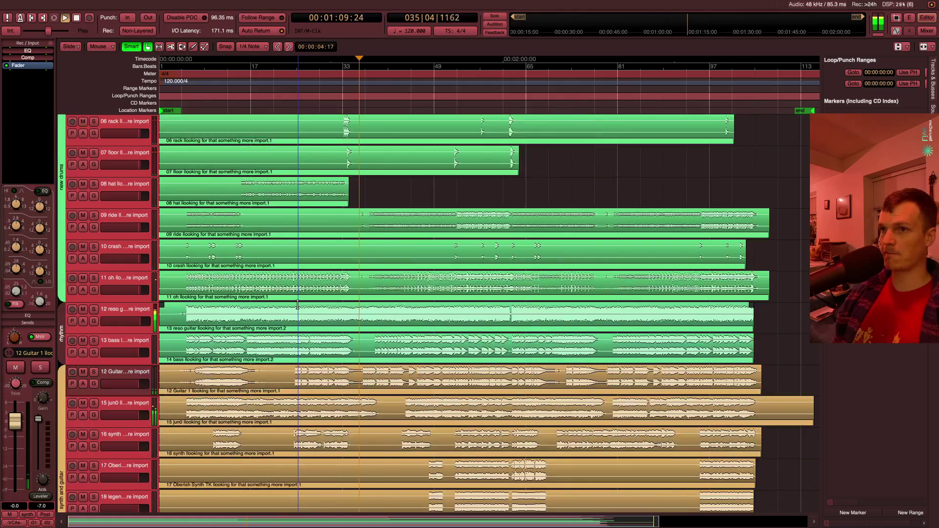
scroll(297, 305, down, 9)
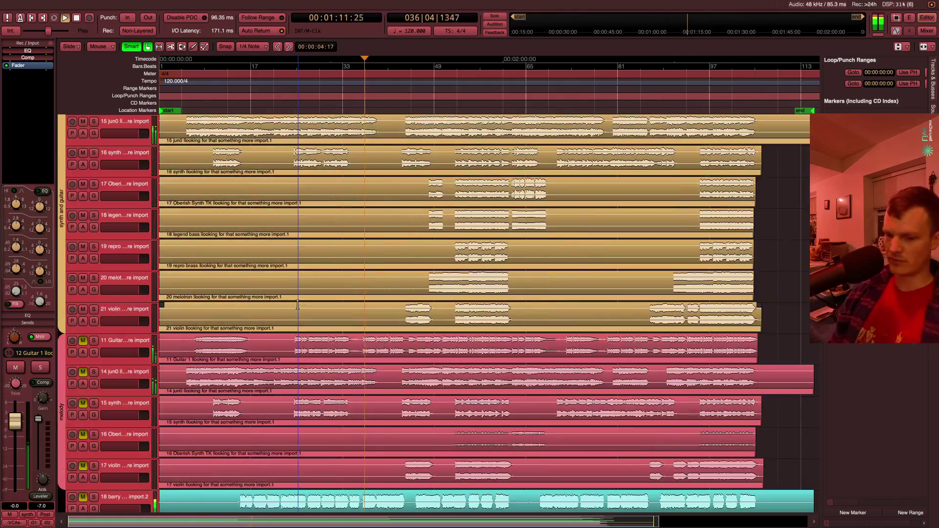
In the mixer, hide the old drum channel strips from 03 kick through 10 oh
key(alt+m)
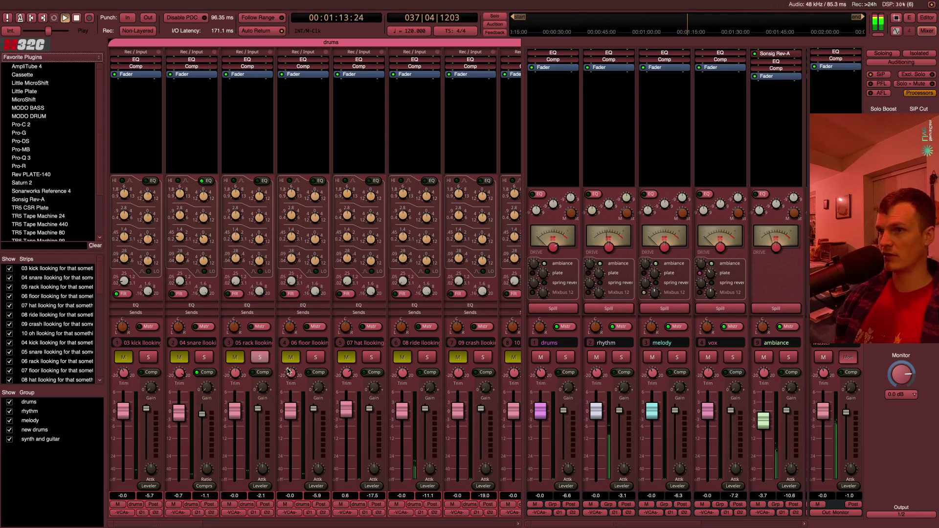
scroll(369, 319, right, 6)
scroll(369, 318, left, 6)
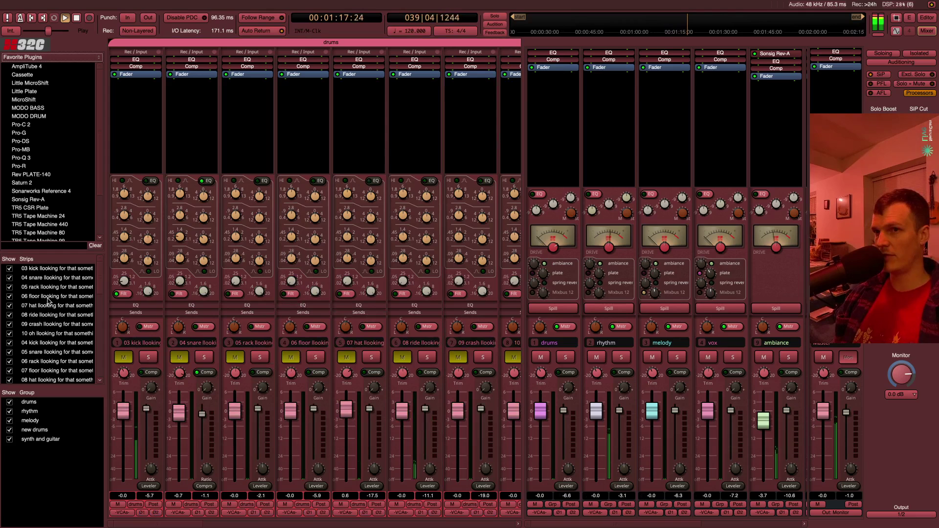
scroll(48, 301, down, 8)
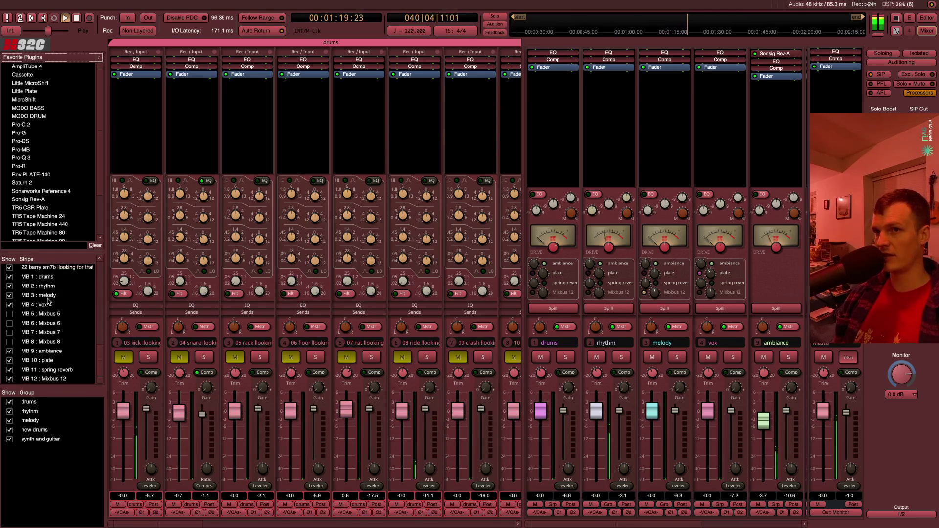
scroll(47, 301, up, 8)
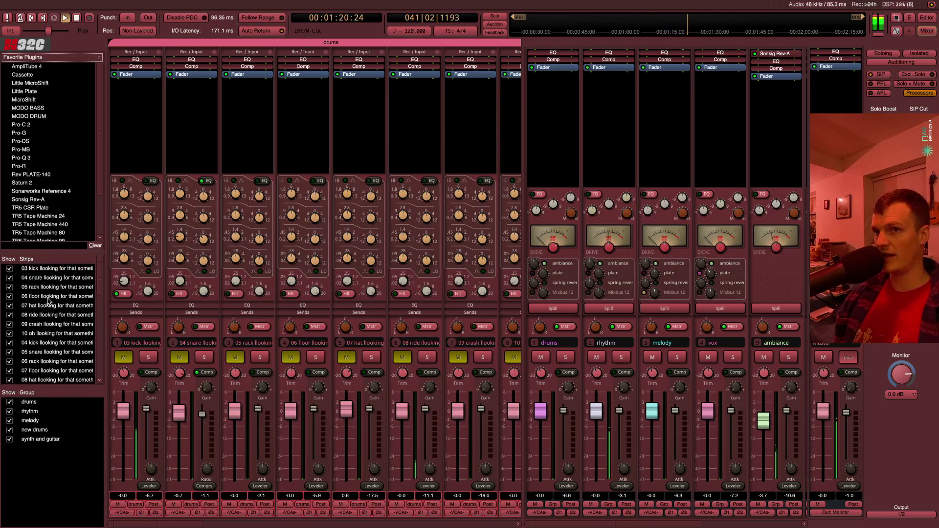
click(8, 269)
click(10, 278)
click(10, 288)
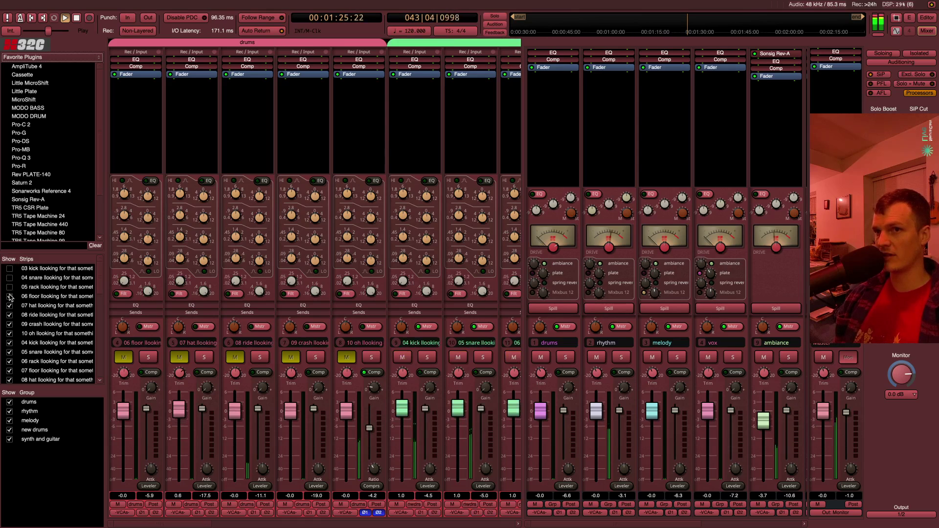
click(9, 296)
click(9, 305)
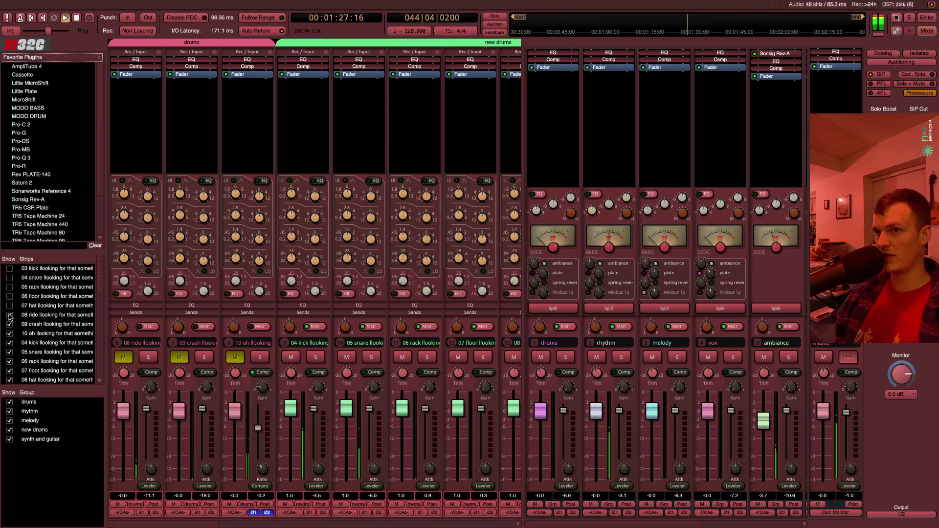
click(10, 315)
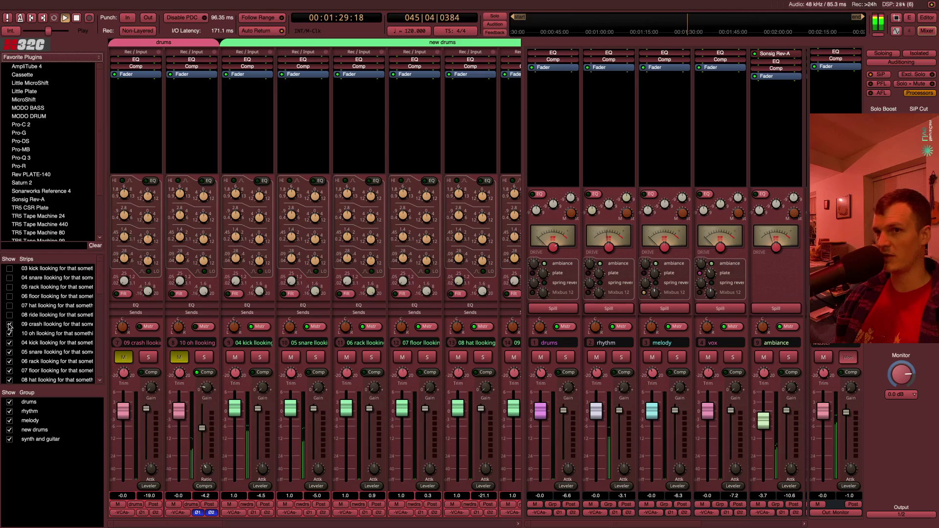
click(9, 325)
click(10, 334)
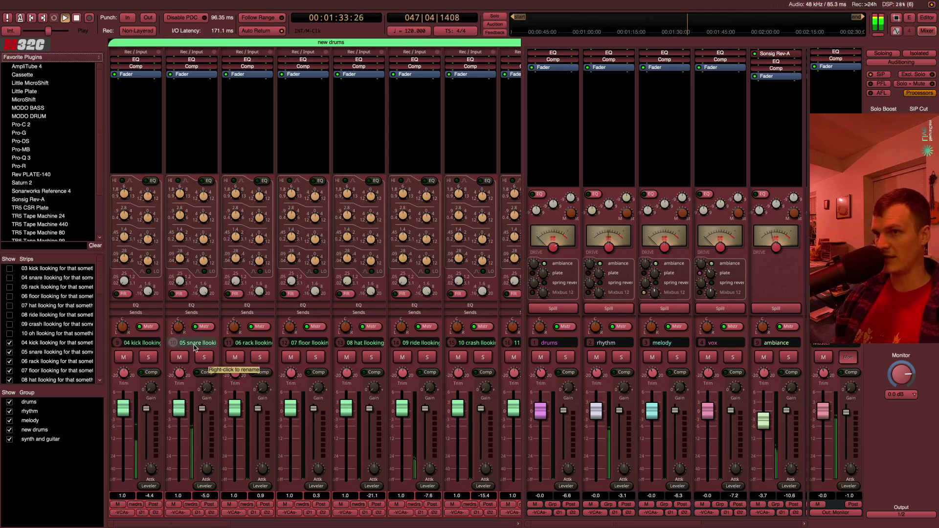
Look through the mixer strips of the new drums, rhythm and synth and guitar groups, ending at the new drums
scroll(194, 347, right, 5)
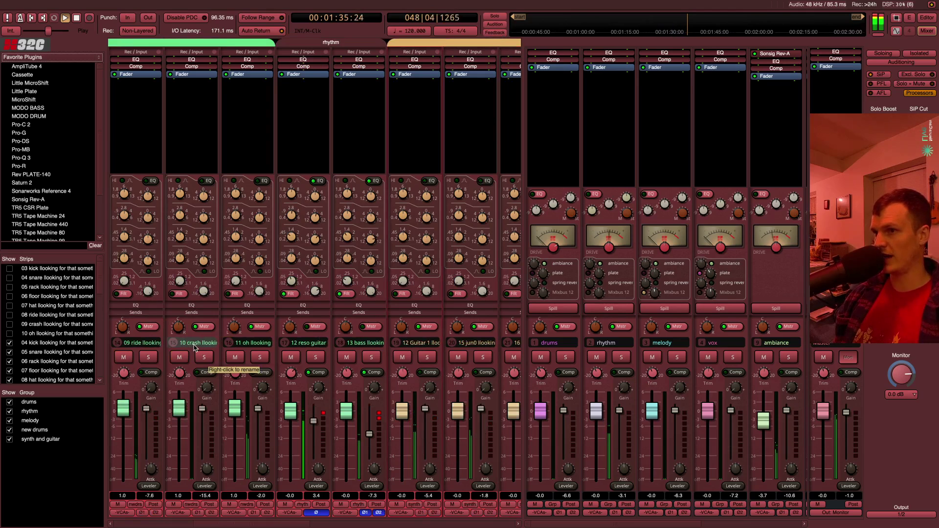
scroll(194, 348, right, 2)
scroll(195, 347, left, 7)
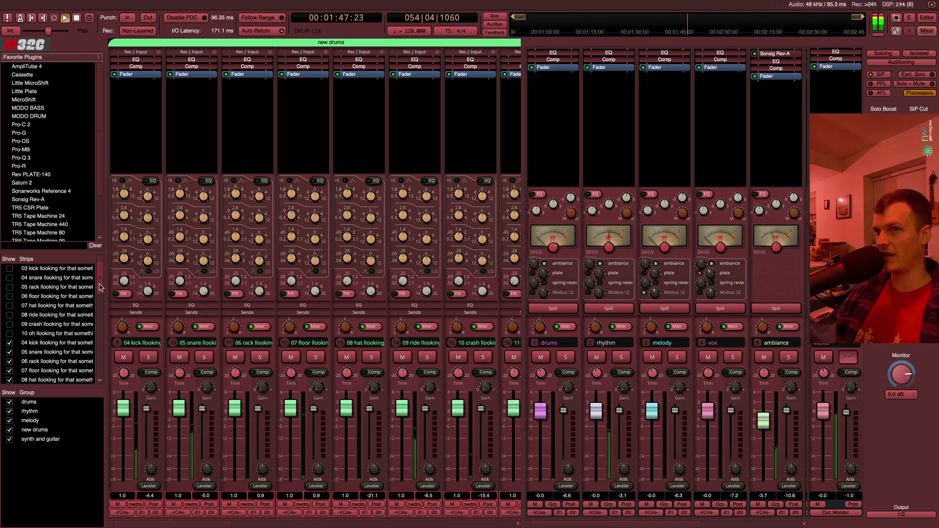
scroll(101, 287, down, 1)
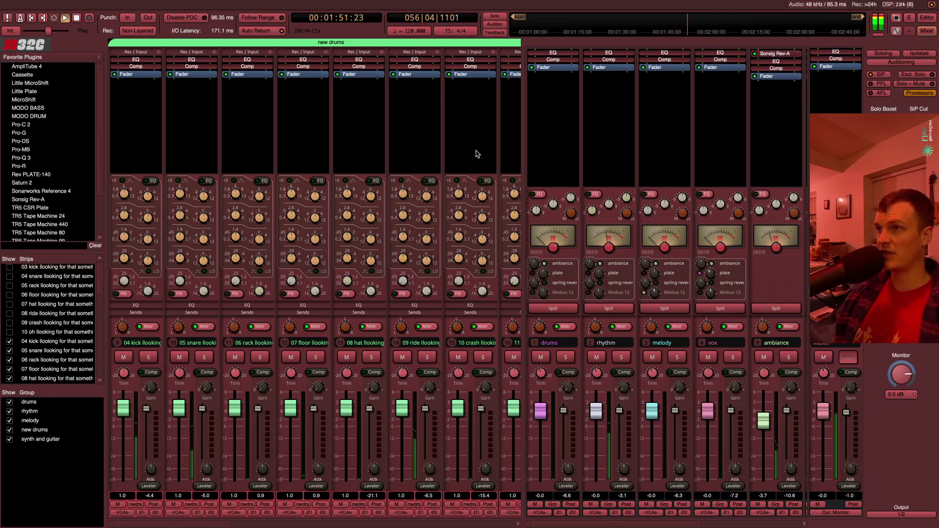
Return to the editor and restart playback from just before the new drums enter
key(alt+e)
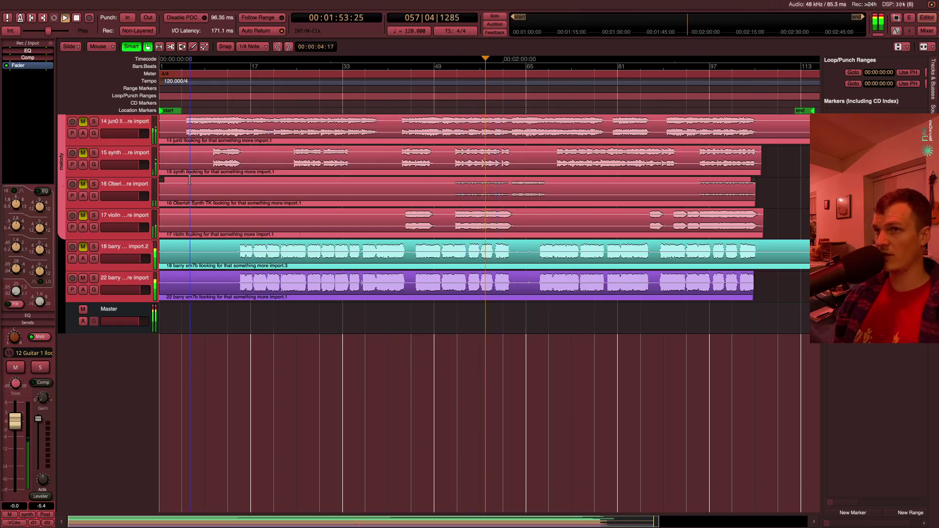
scroll(497, 128, up, 10)
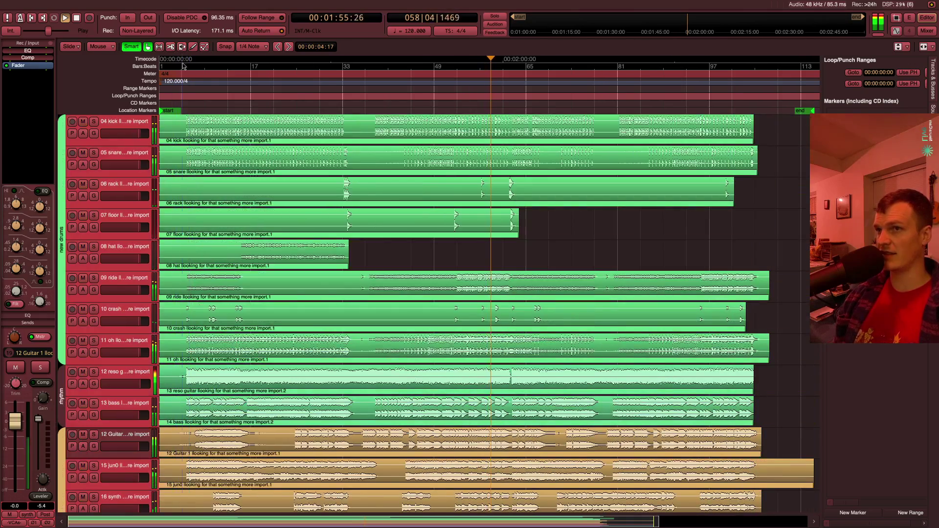
click(180, 74)
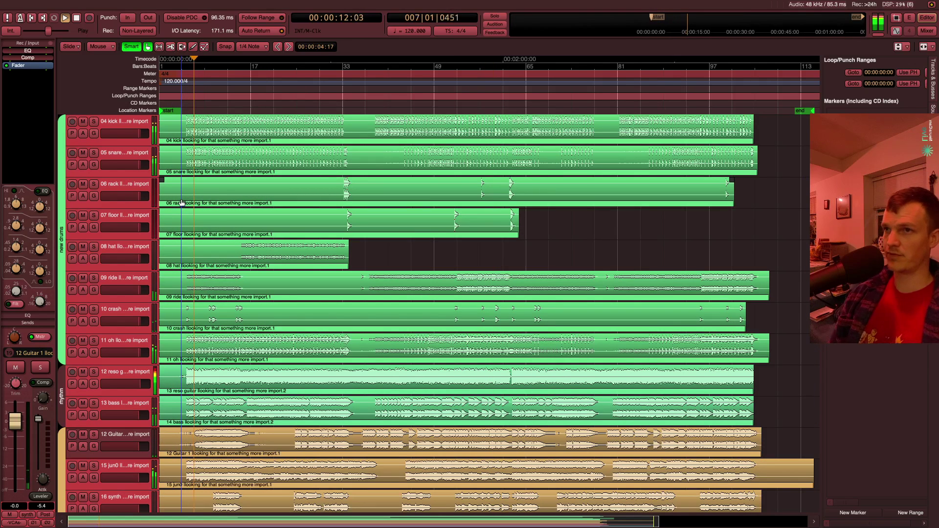
Review the channels in the mixer and inspect the EQ of the 12 reso guitar strip
key(alt+m)
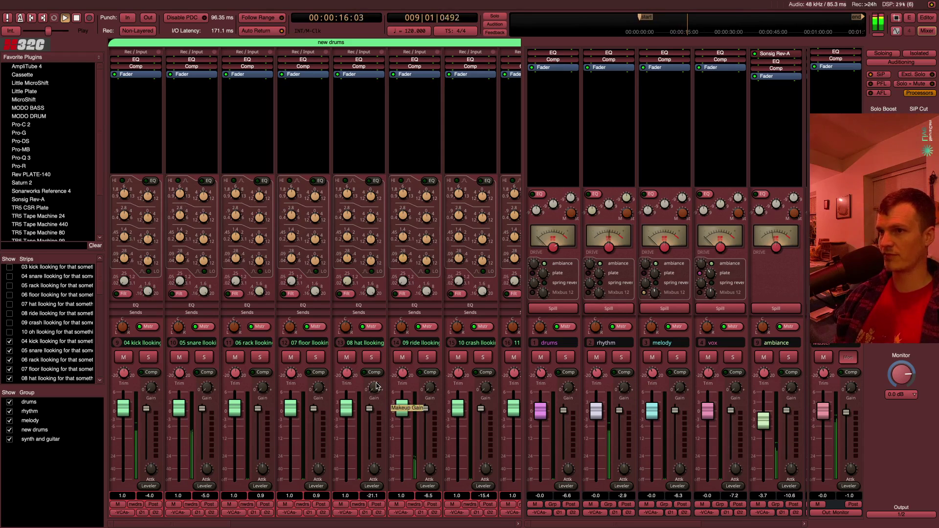
scroll(423, 366, right, 9)
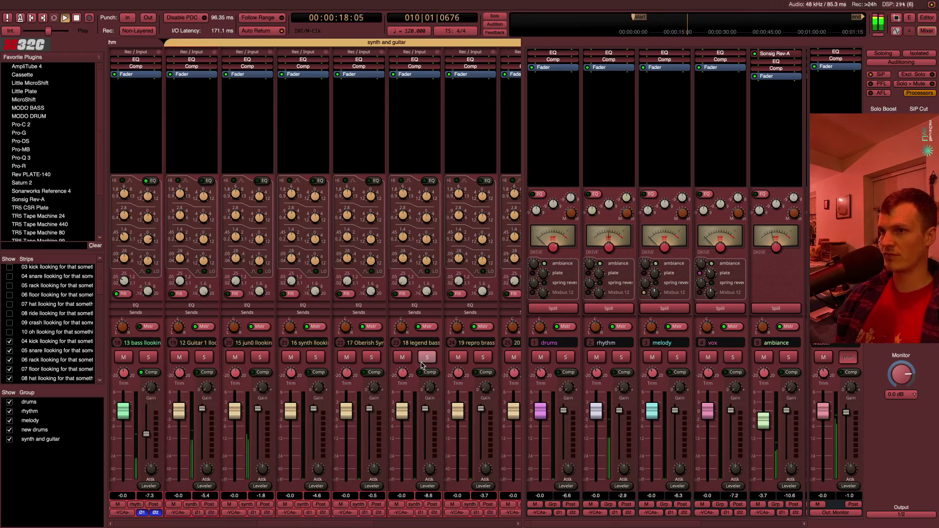
scroll(422, 364, left, 4)
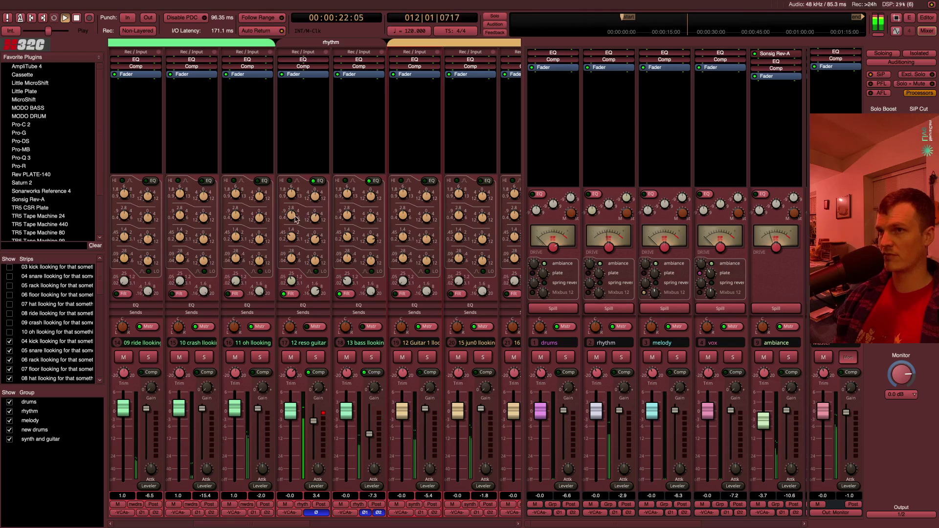
drag(295, 215, 322, 198)
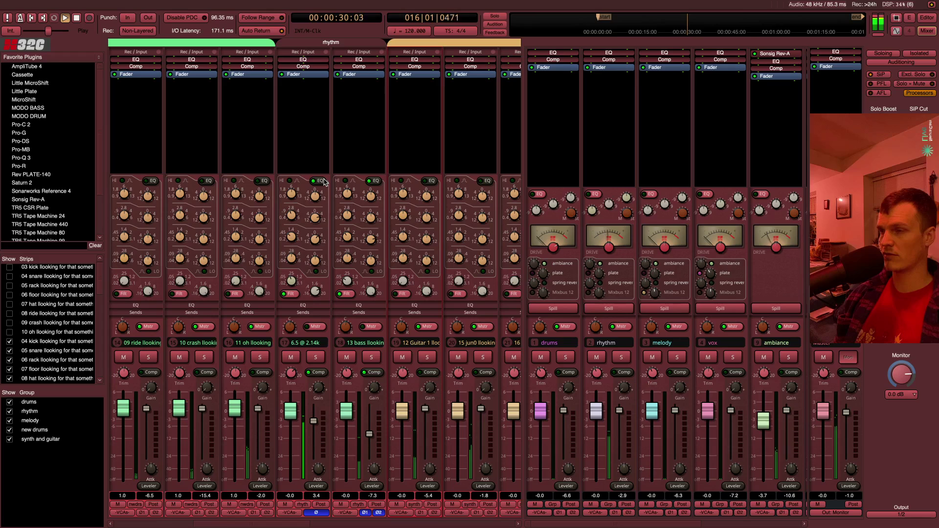
drag(324, 182, 324, 184)
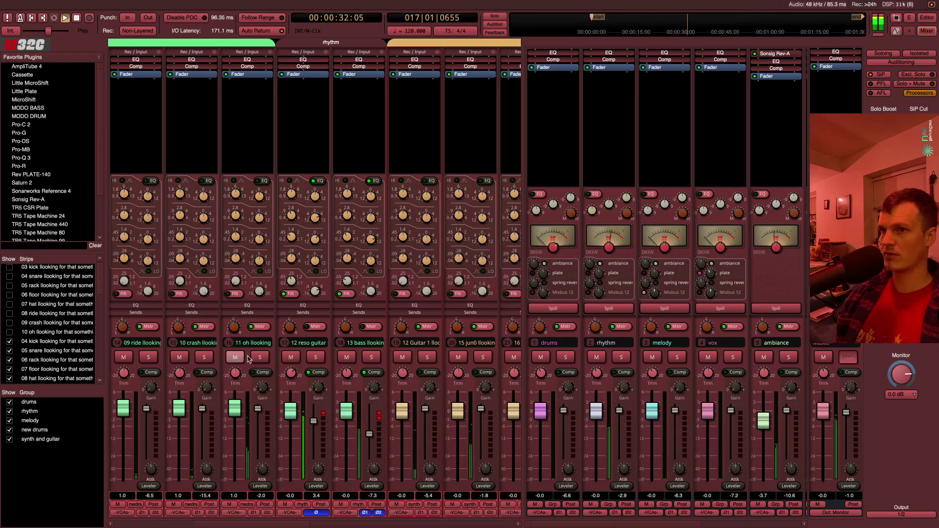
Toggle the synth and guitar group off and back on in the mixer, leaving it active
scroll(272, 321, right, 2)
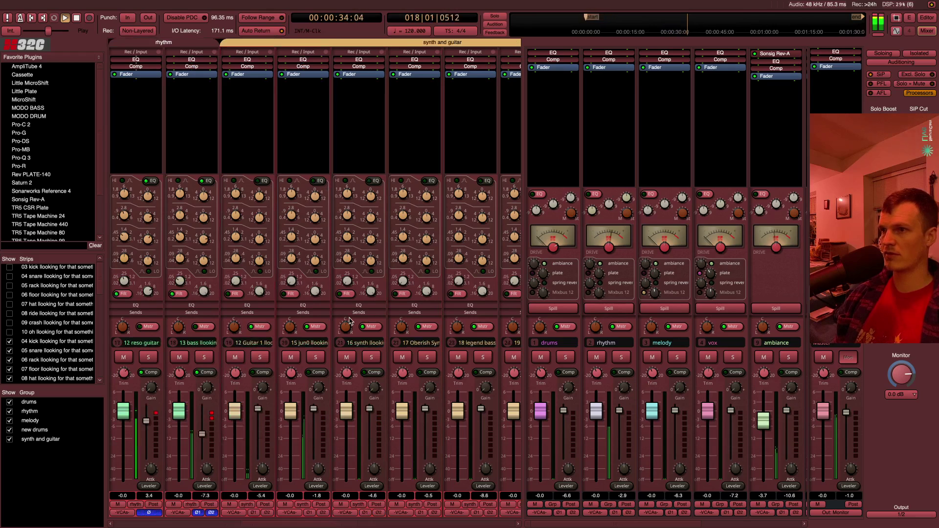
scroll(349, 321, right, 1)
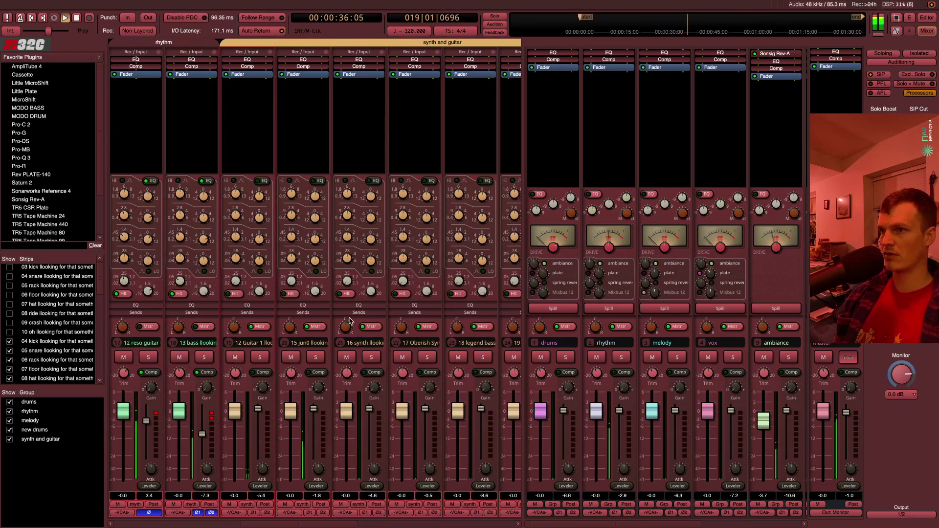
scroll(349, 321, right, 3)
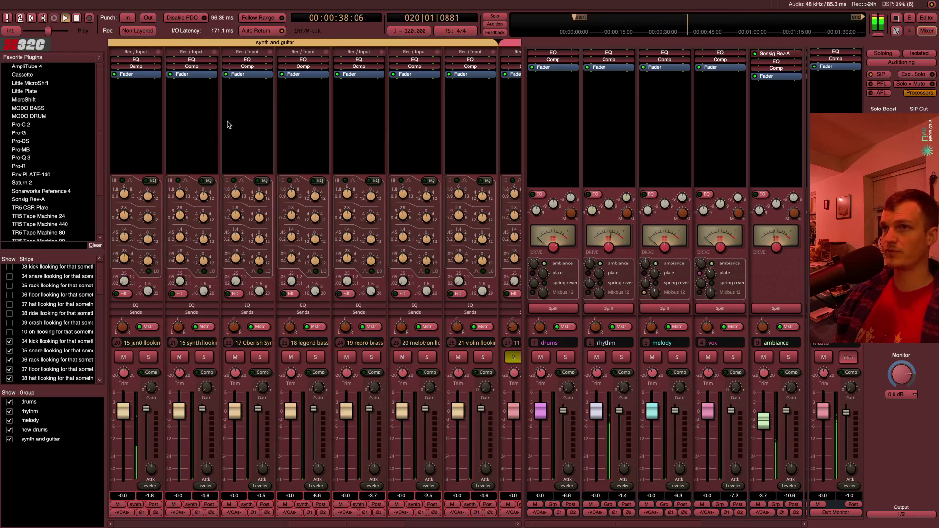
click(250, 45)
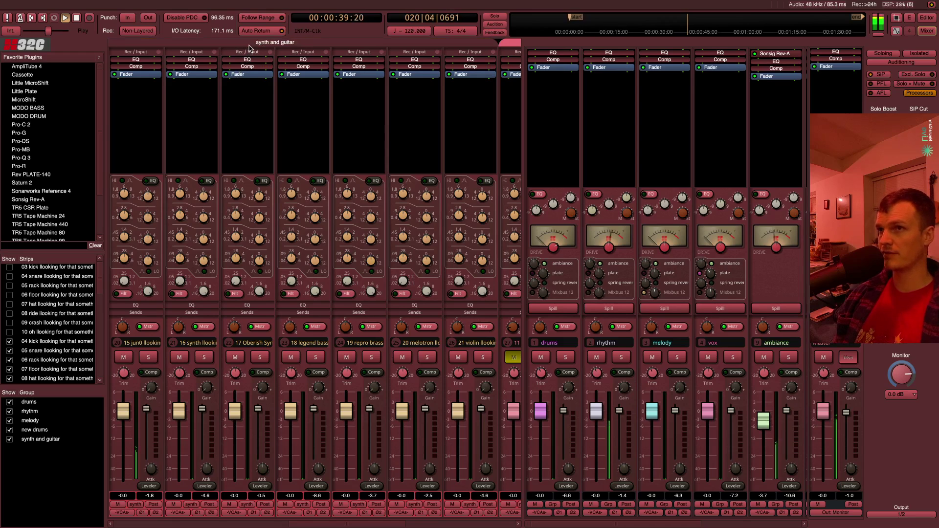
click(249, 44)
click(270, 41)
click(271, 43)
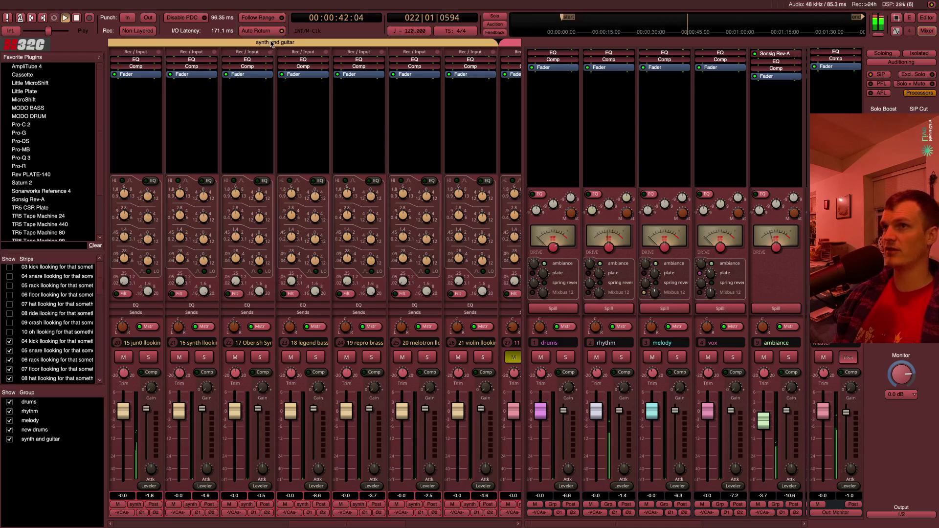
Open the synth and guitar group's settings, check its sharing options and close them unchanged
right_click(274, 44)
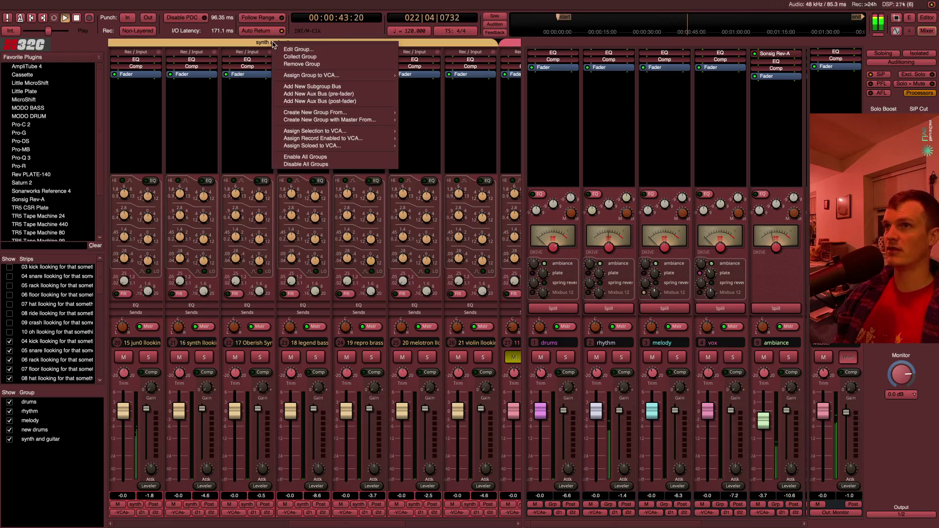
click(300, 48)
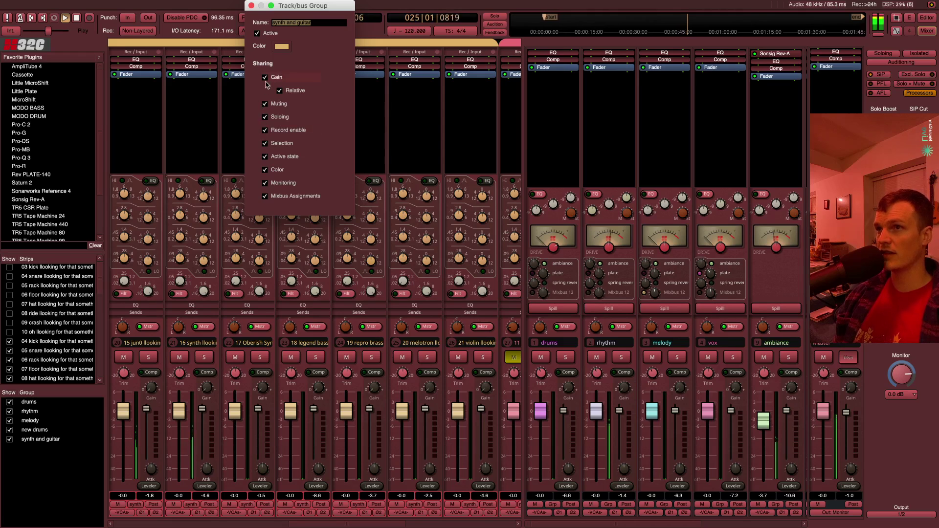
click(250, 6)
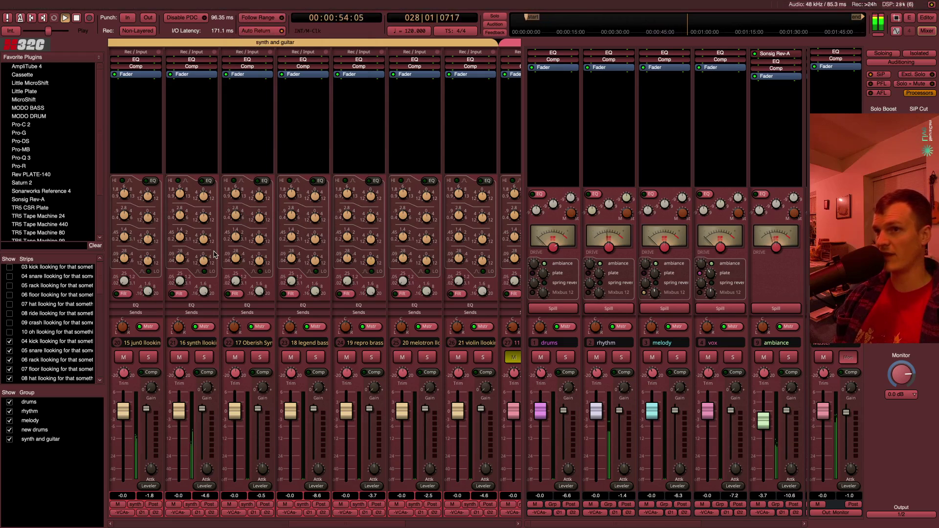
Lower the input trim of the 15 jun0 strip to about -4.9 dB while listening, and stop playback
scroll(209, 346, left, 4)
scroll(209, 346, right, 1)
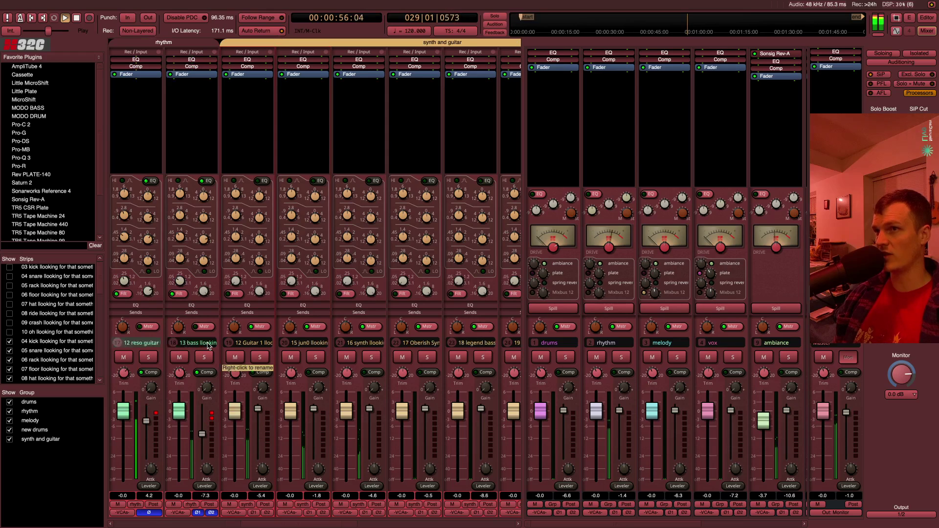
drag(292, 374, 292, 394)
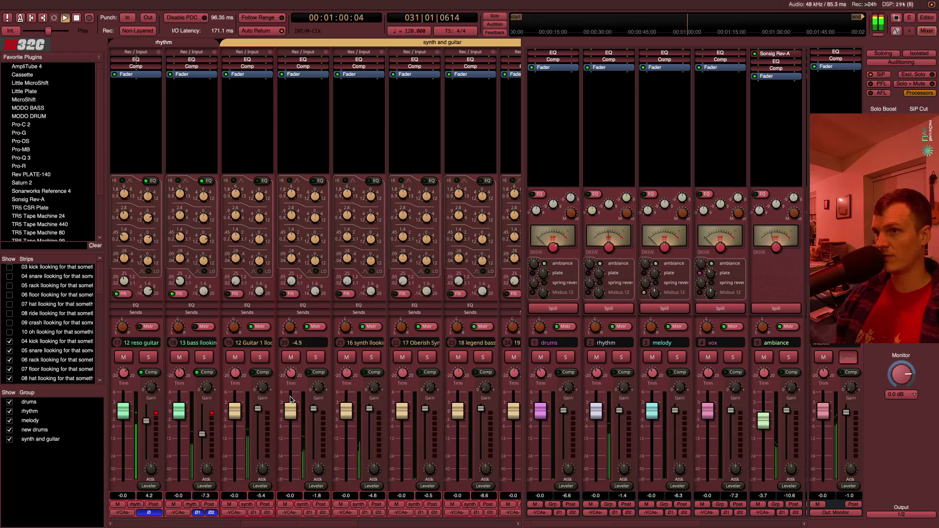
click(372, 392)
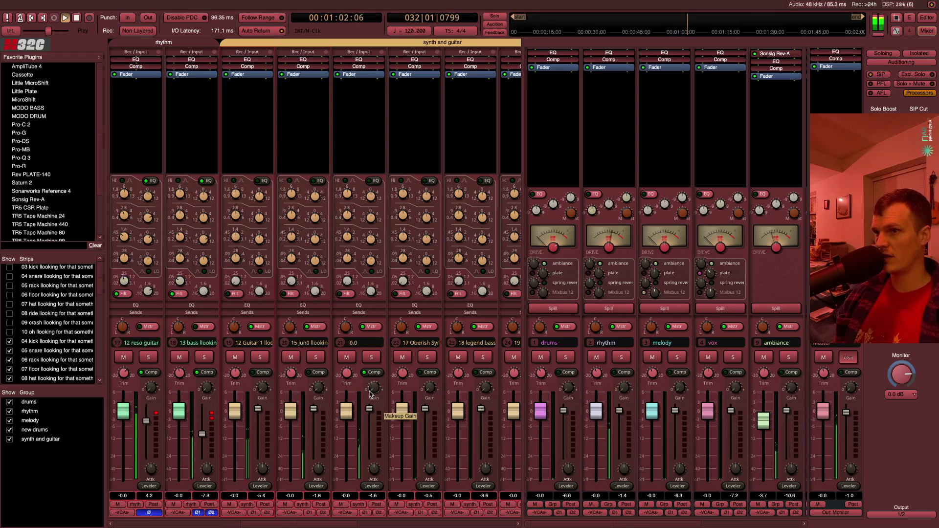
key(space)
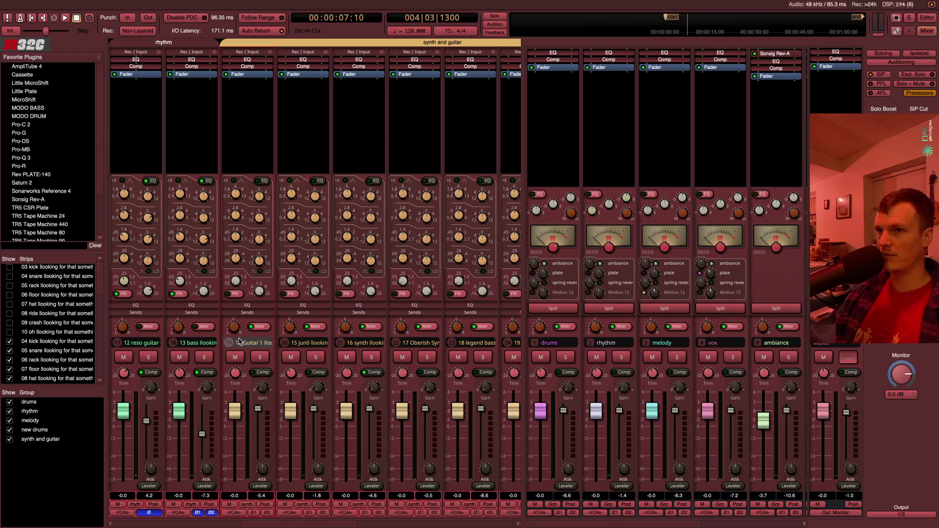
Set the 15 jun0 strip's input trim to about -0.1 dB and leave the 19 repro brass trim at 0.0 dB
mouse_move(296, 374)
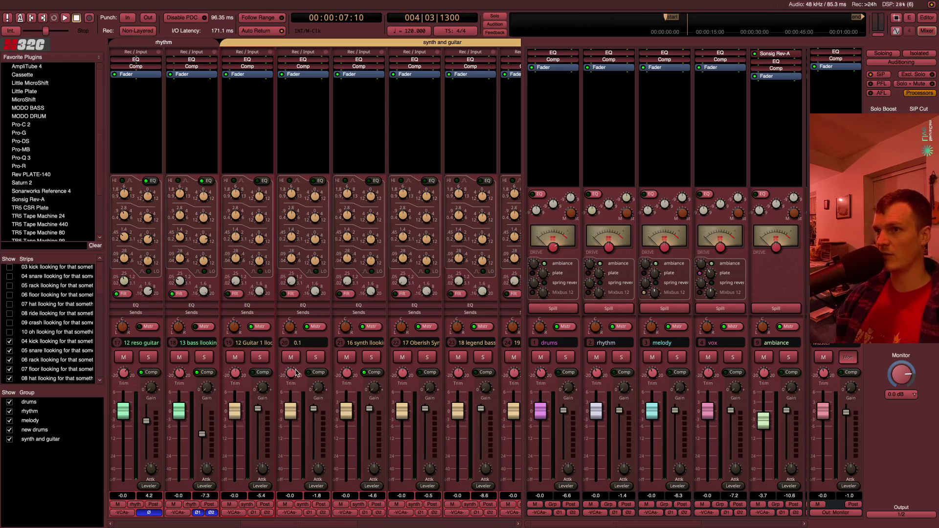
drag(295, 371, 304, 385)
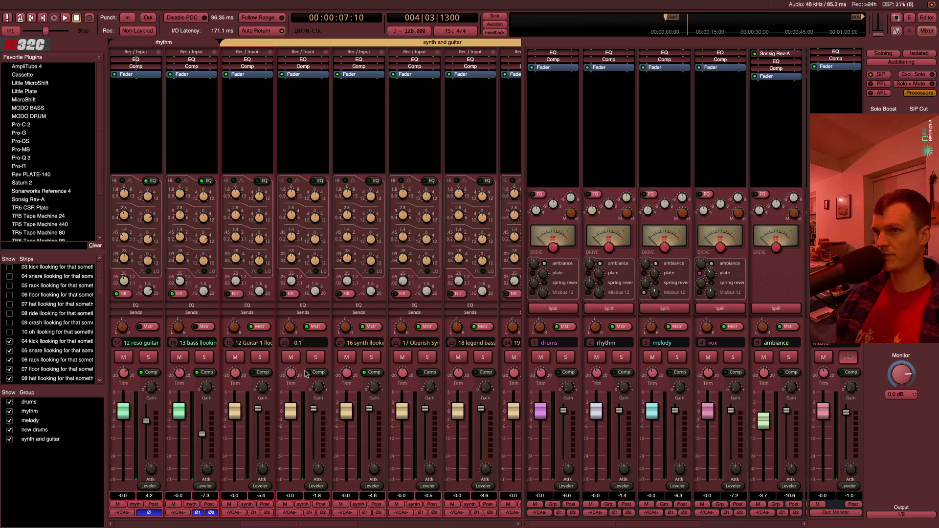
scroll(376, 375, right, 2)
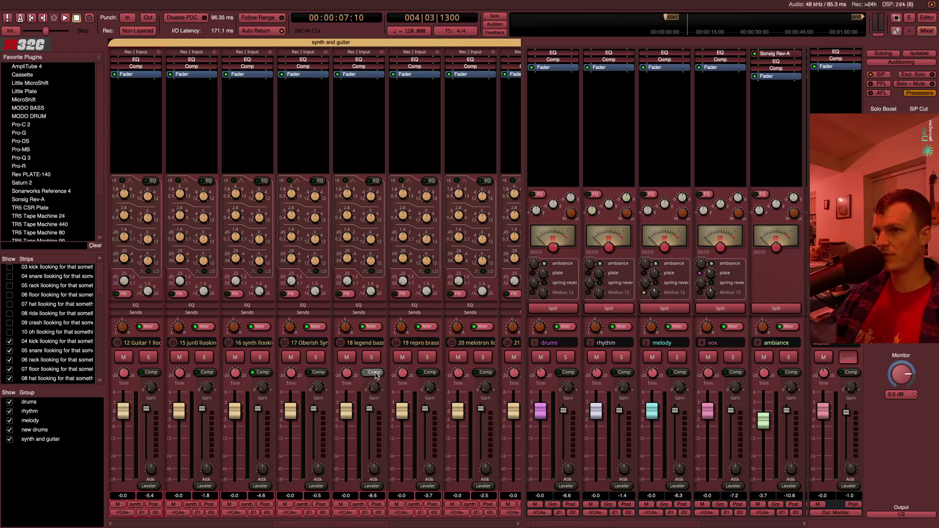
scroll(386, 387, right, 2)
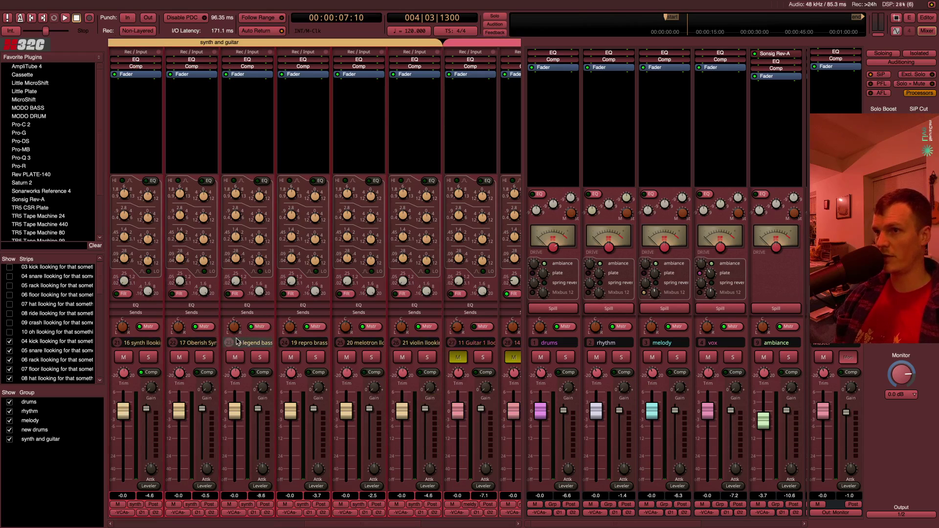
drag(289, 373, 289, 376)
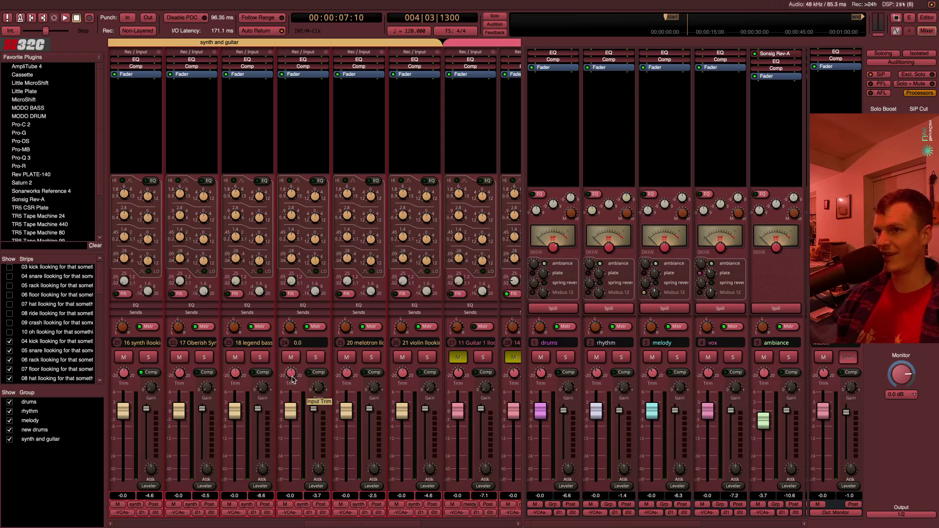
Open the settings of the synth and guitar group and make the group active
right_click(319, 45)
click(328, 49)
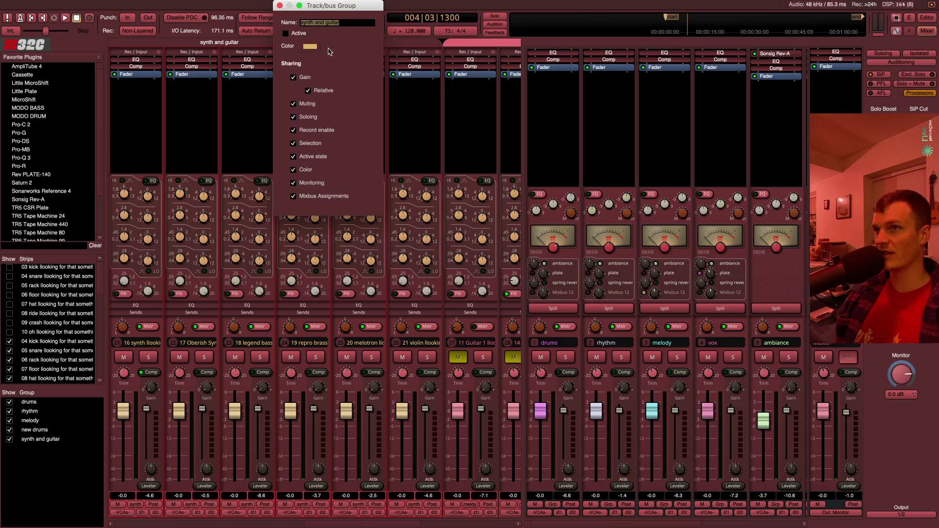
click(286, 34)
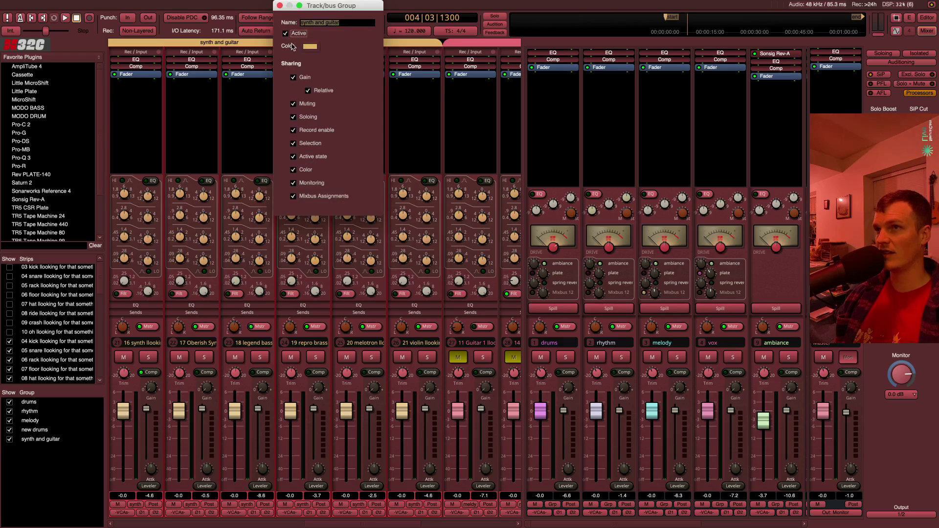
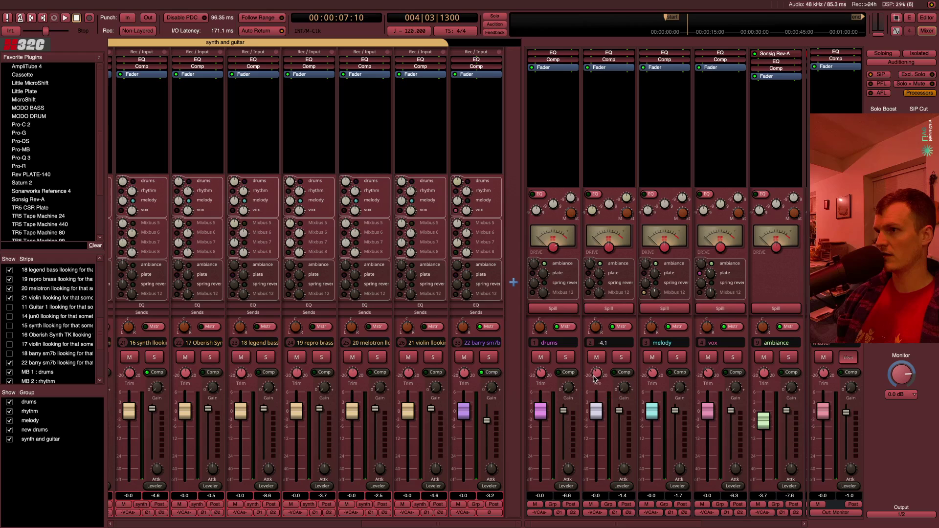
Adjust the input trims of the rhythm and drums mixbuses and look over the new drums and synth strips
drag(594, 383, 593, 384)
drag(544, 377, 544, 383)
scroll(172, 49, left, 8)
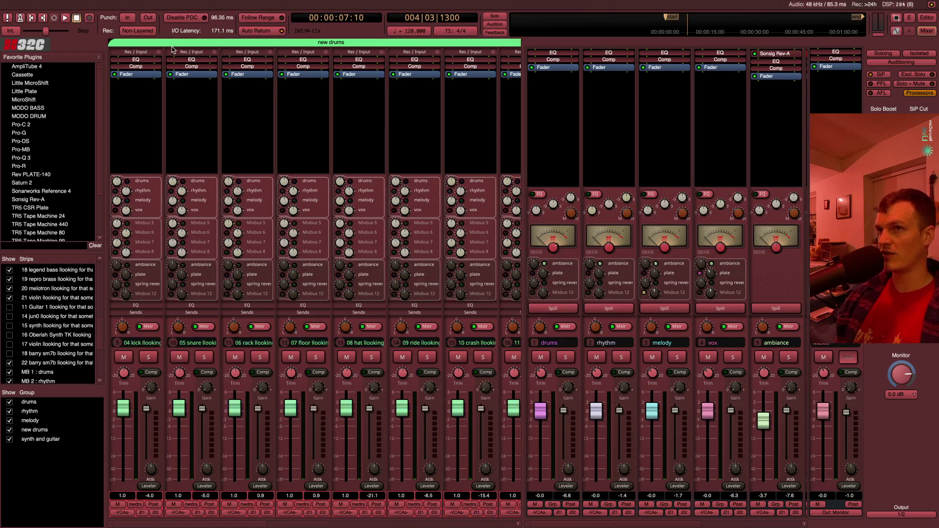
scroll(172, 49, right, 5)
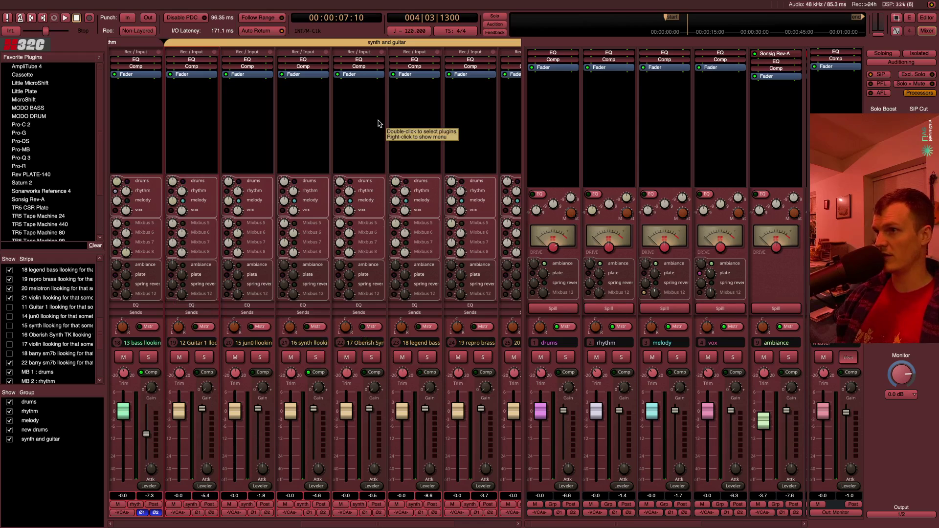
Start playback, switch to the editor and move the playhead to about 00:00:40:06, at bar 21
key(space)
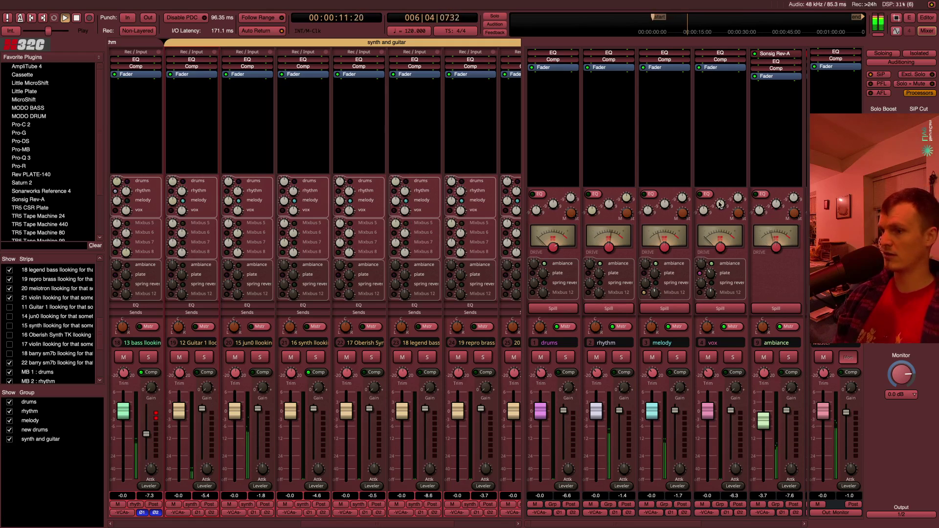
key(alt+m)
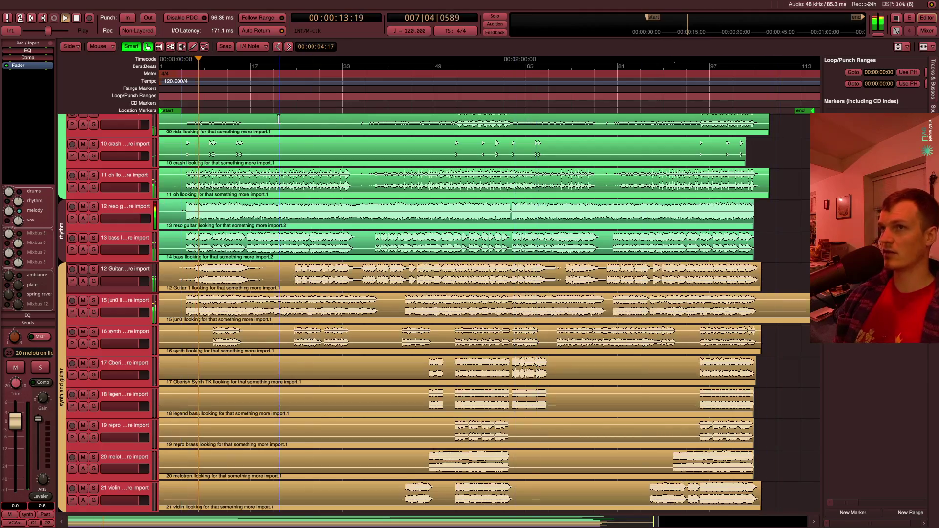
scroll(284, 100, up, 10)
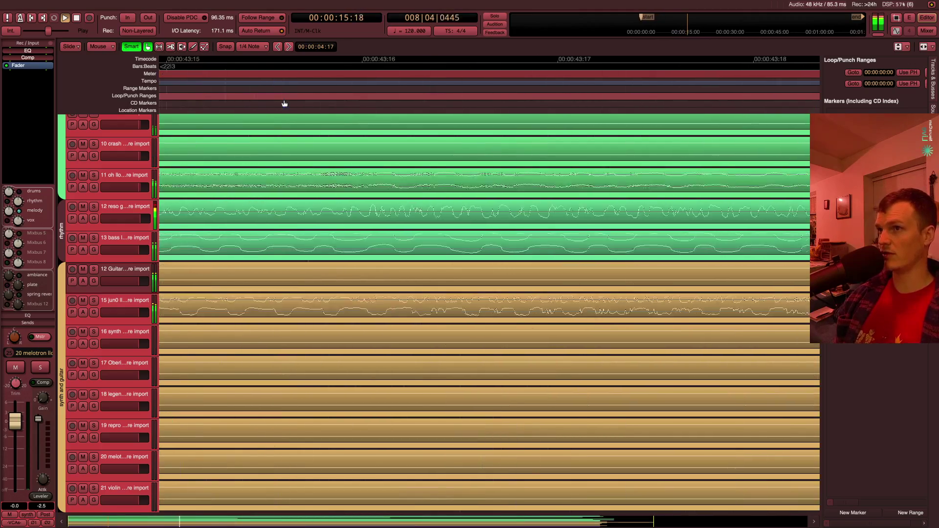
scroll(284, 104, down, 8)
scroll(260, 173, up, 5)
scroll(260, 173, left, 5)
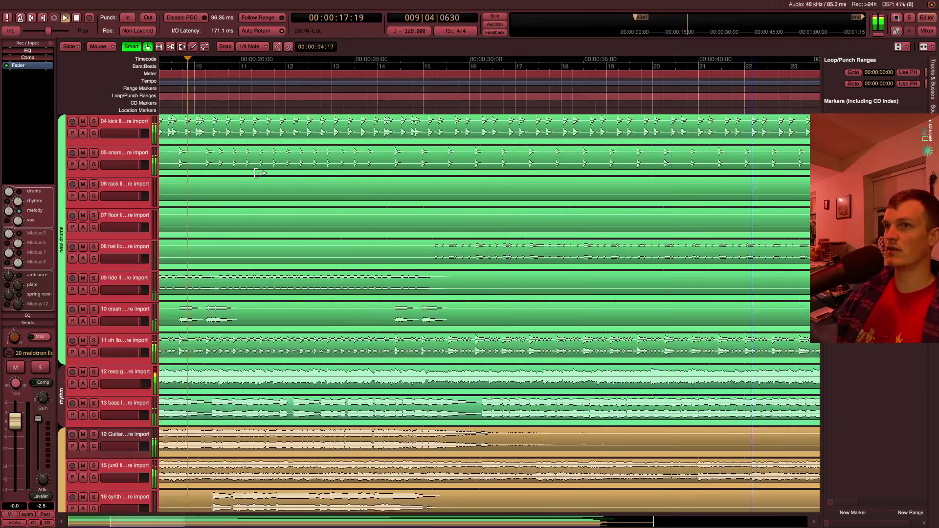
scroll(260, 173, down, 6)
scroll(259, 173, down, 5)
scroll(260, 173, up, 8)
click(539, 81)
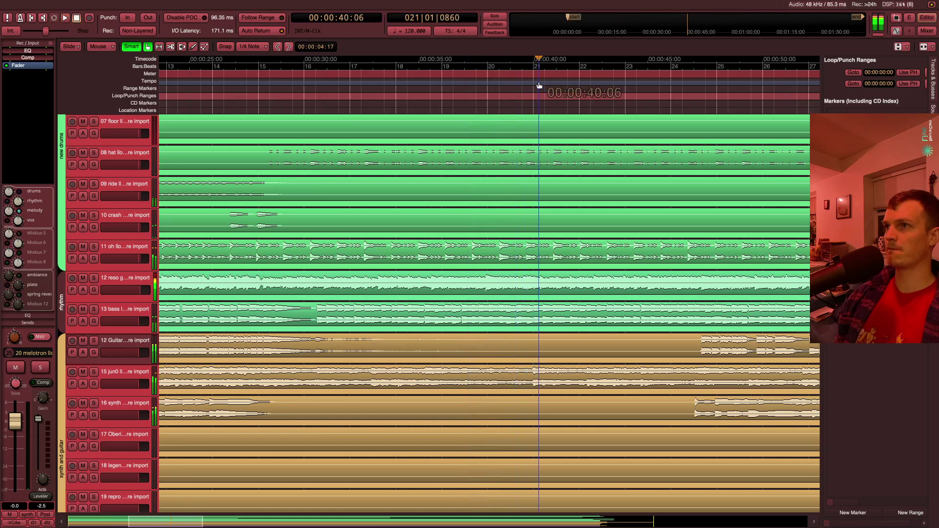
Look over the vocal and synth tracks and continue playback from about bar 30
scroll(570, 202, down, 5)
scroll(570, 202, down, 5)
scroll(569, 202, up, 2)
scroll(570, 202, right, 5)
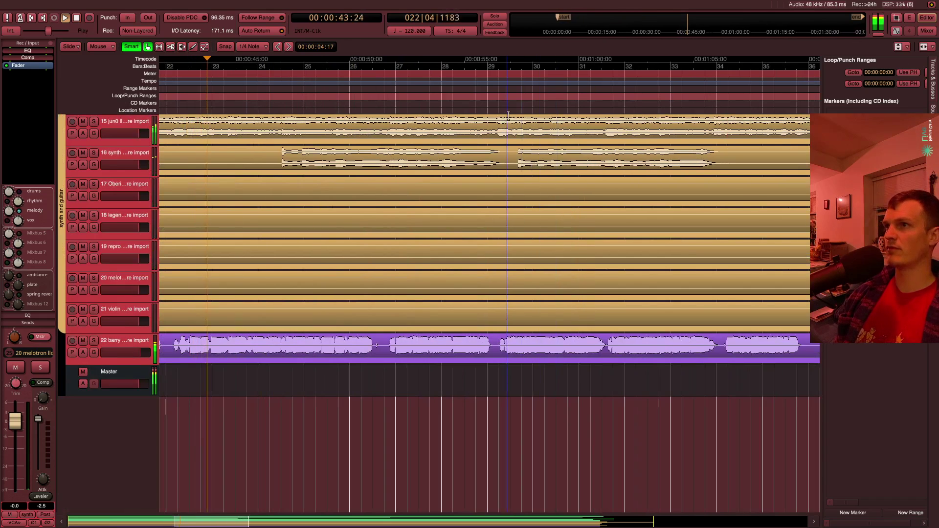
click(527, 103)
scroll(543, 187, up, 5)
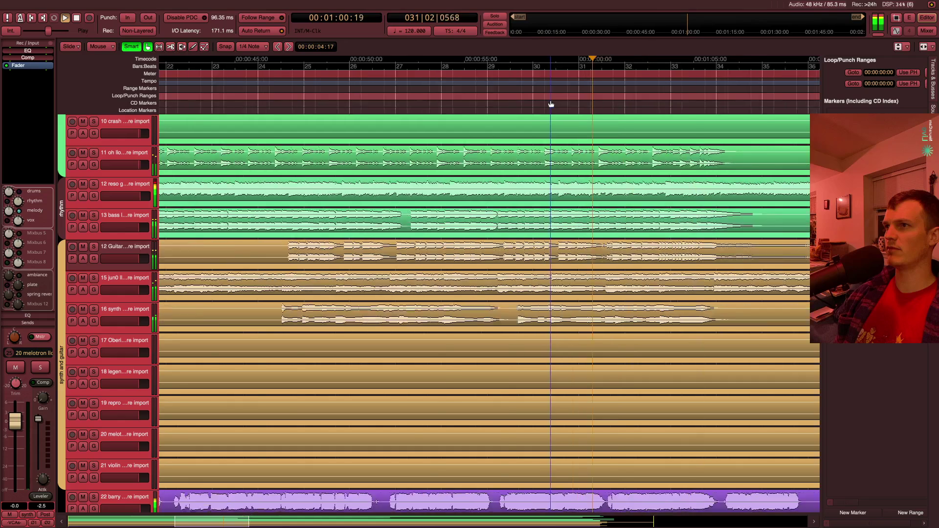
Show the whole song, continue playback from about bar 48 and return to the mixer
scroll(550, 103, down, 6)
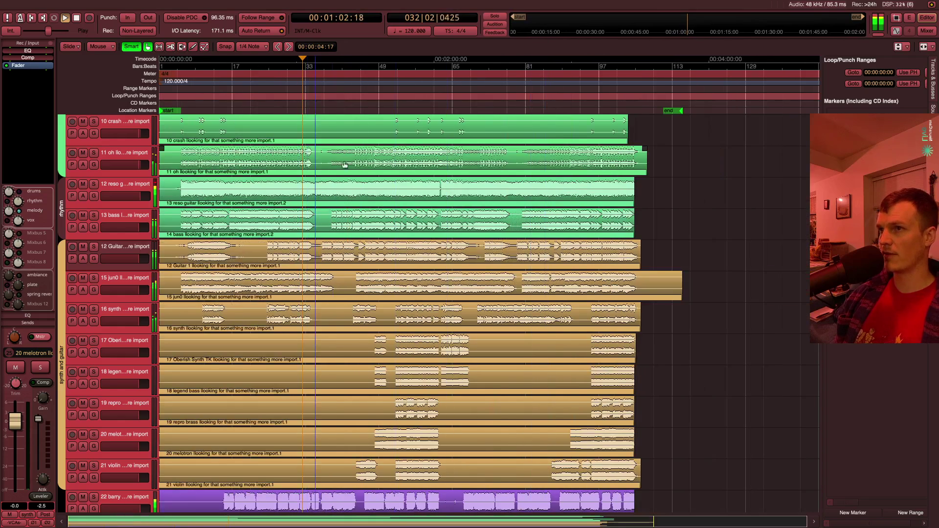
click(375, 108)
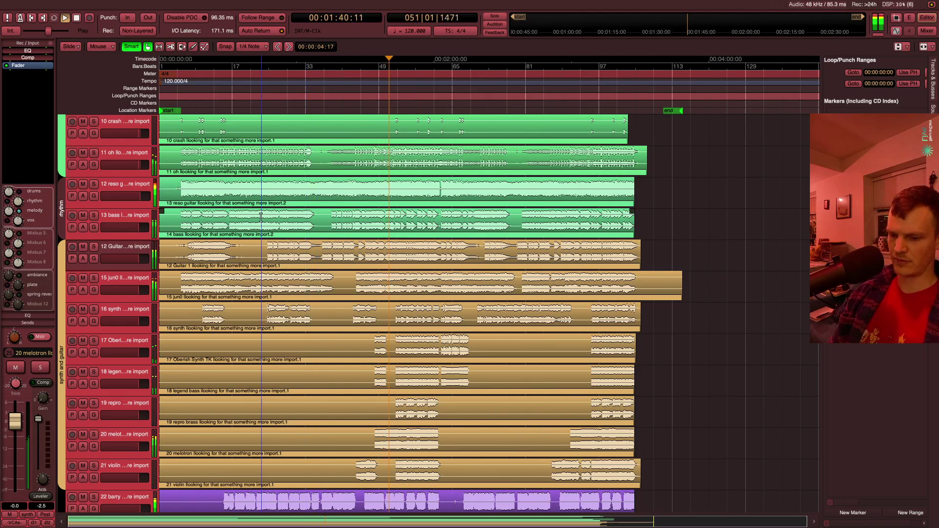
key(alt+m)
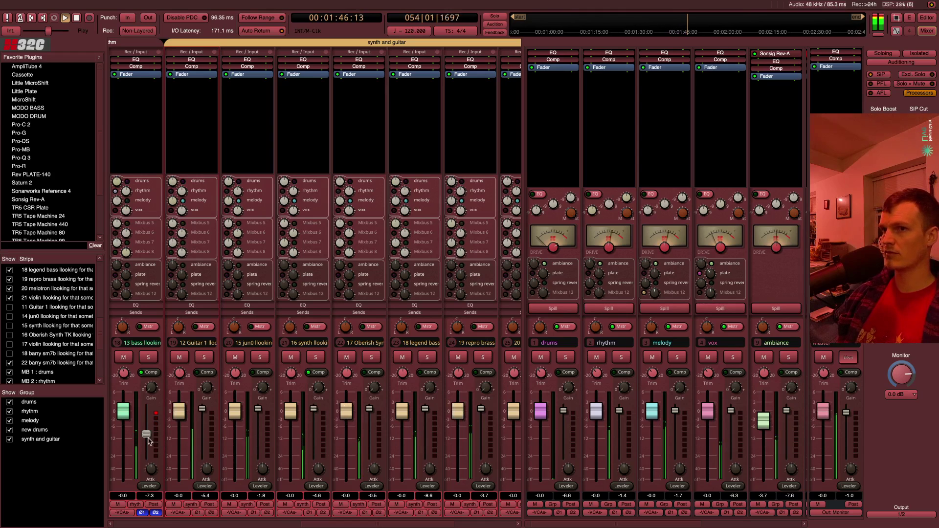
Raise the compressor threshold of the 13 bass strip to about -14.3 dB
scroll(191, 314, left, 9)
scroll(264, 313, right, 4)
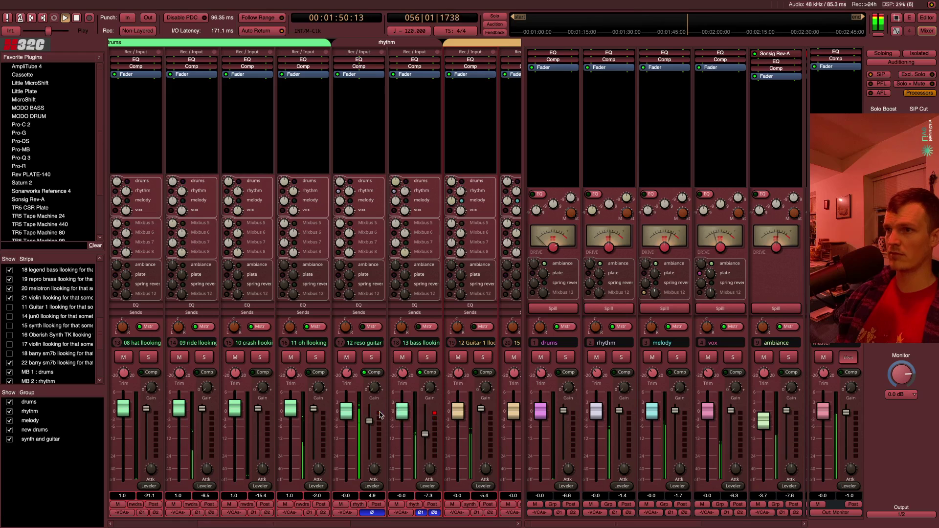
drag(427, 437, 425, 395)
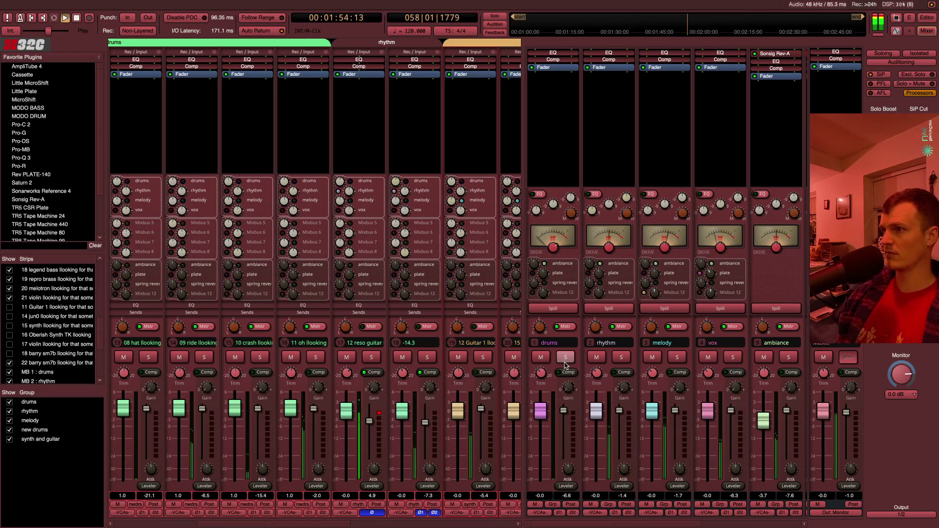
Listen to the mix with the drums mixbus muted, unmute it and stop playback
click(539, 358)
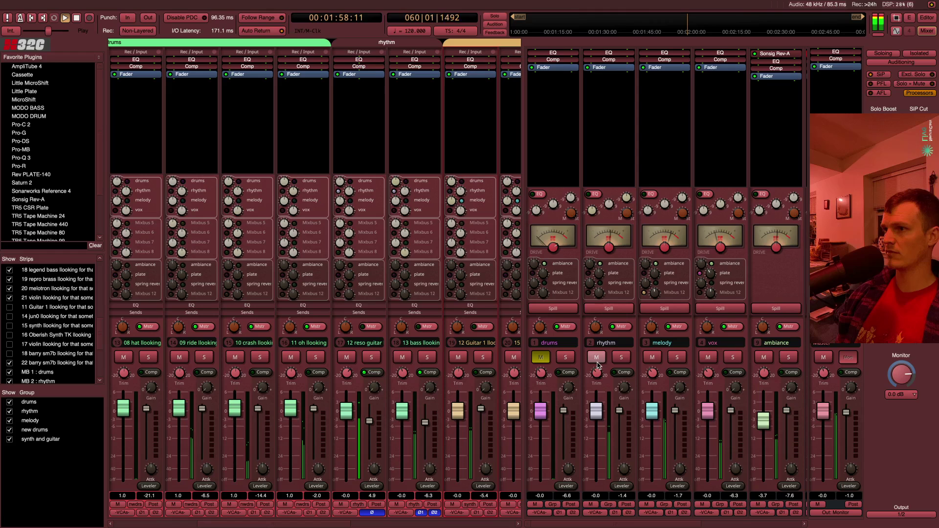
click(542, 361)
key(space)
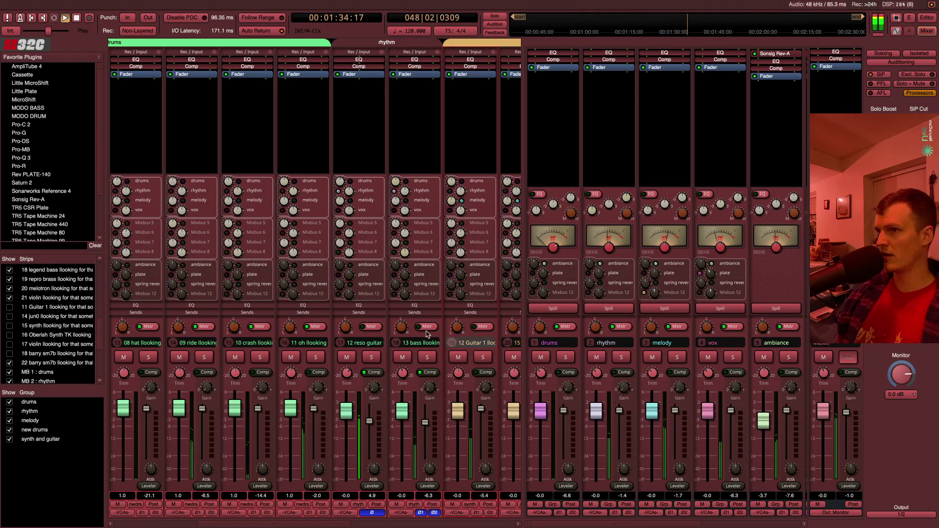
Play from bar 48 with the new drums strips in view and examine the mixbuses through the reverb returns and Mixbus 12
scroll(241, 345, left, 4)
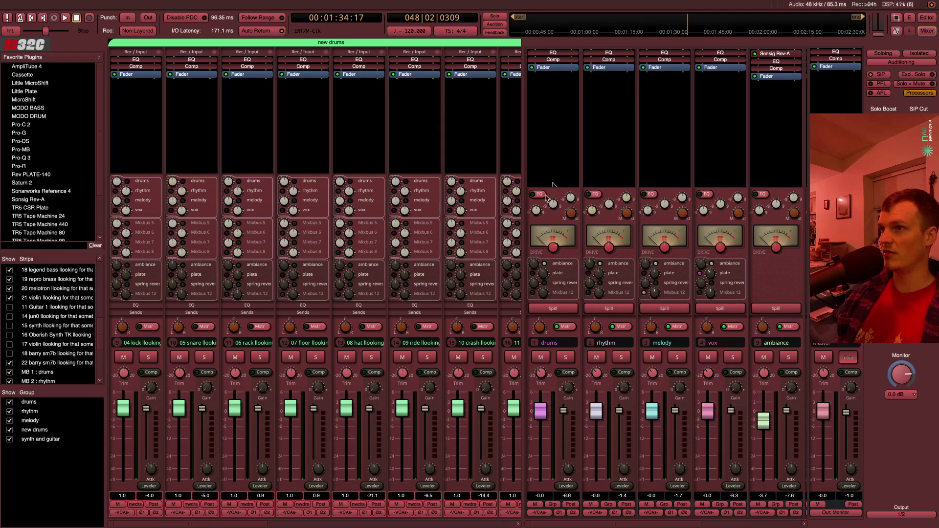
key(space)
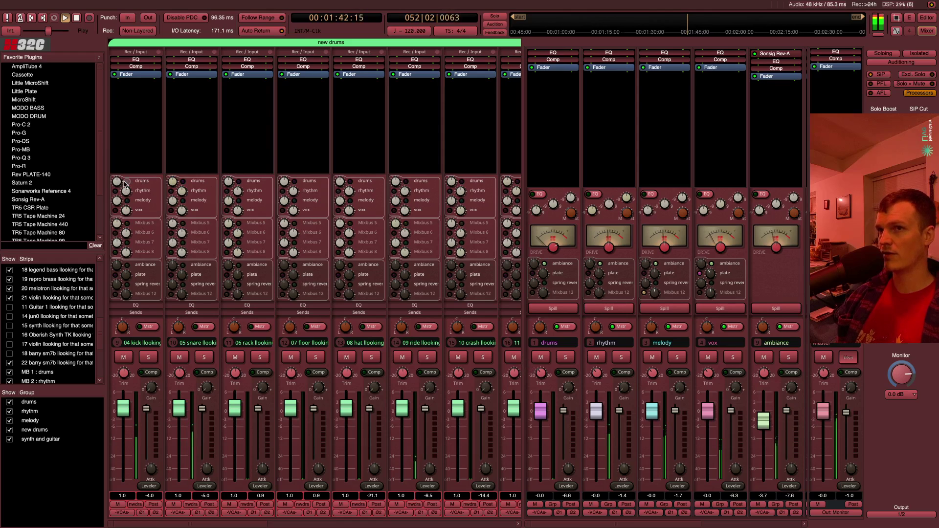
scroll(664, 366, right, 3)
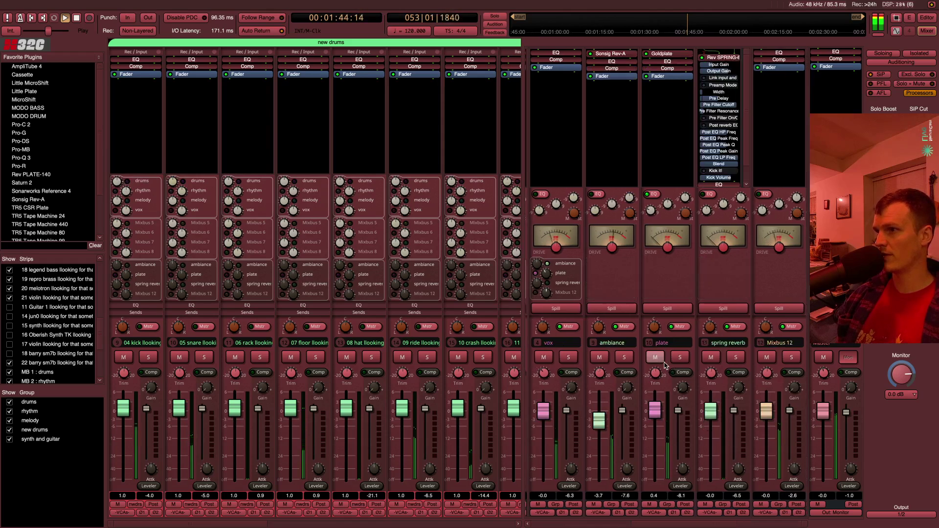
scroll(664, 366, left, 3)
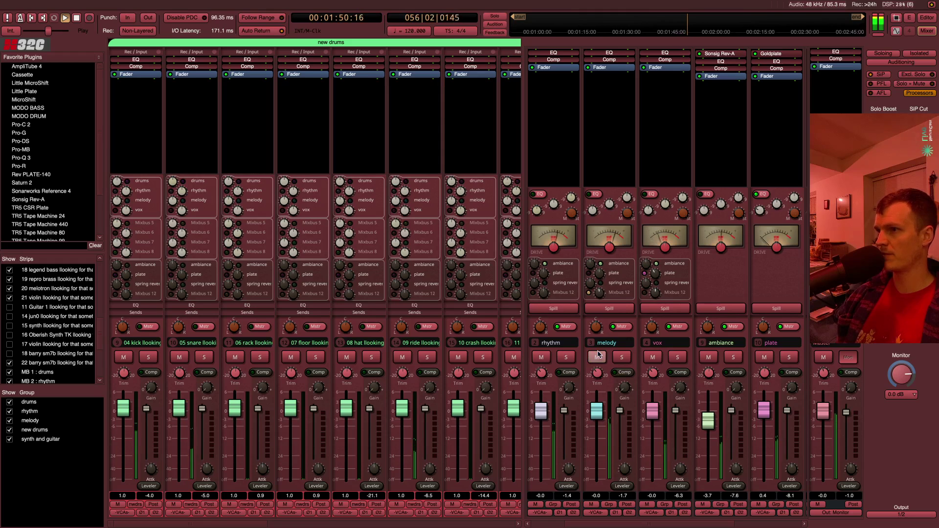
Stop playback, check the melody mixbus trim against the neighbouring mixbuses and show the song in the editor
key(space)
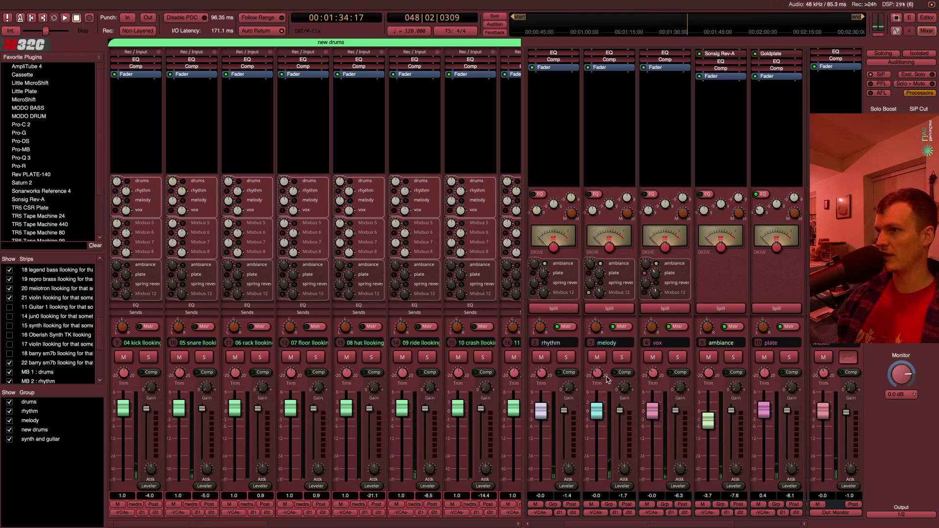
drag(599, 388, 597, 394)
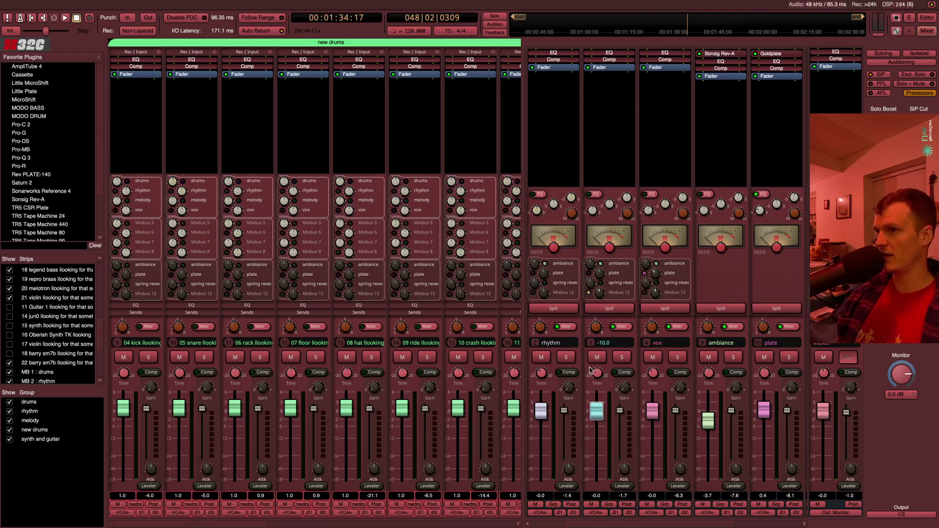
scroll(573, 264, left, 1)
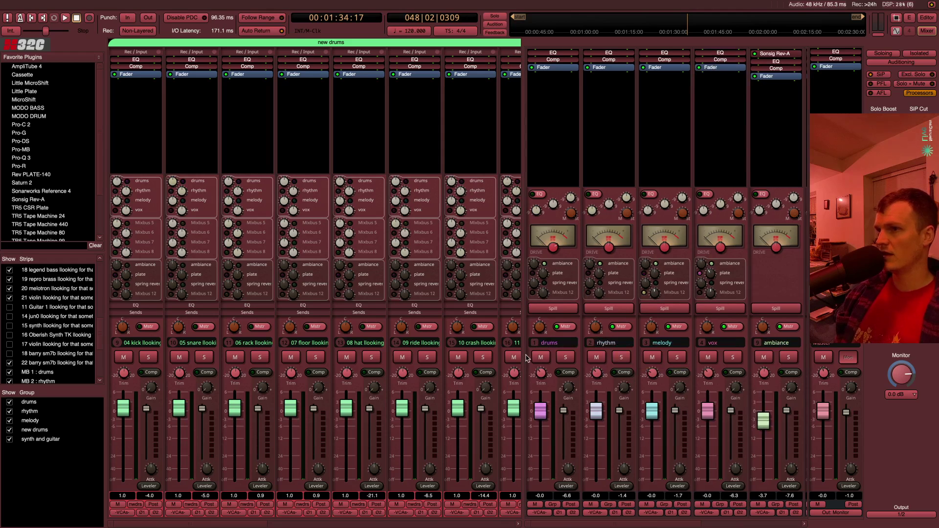
scroll(553, 329, right, 1)
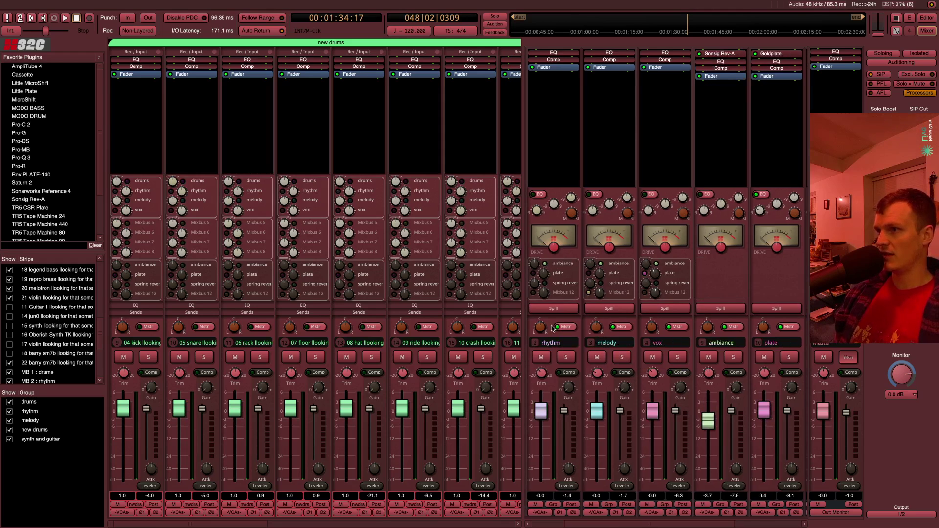
key(alt+m)
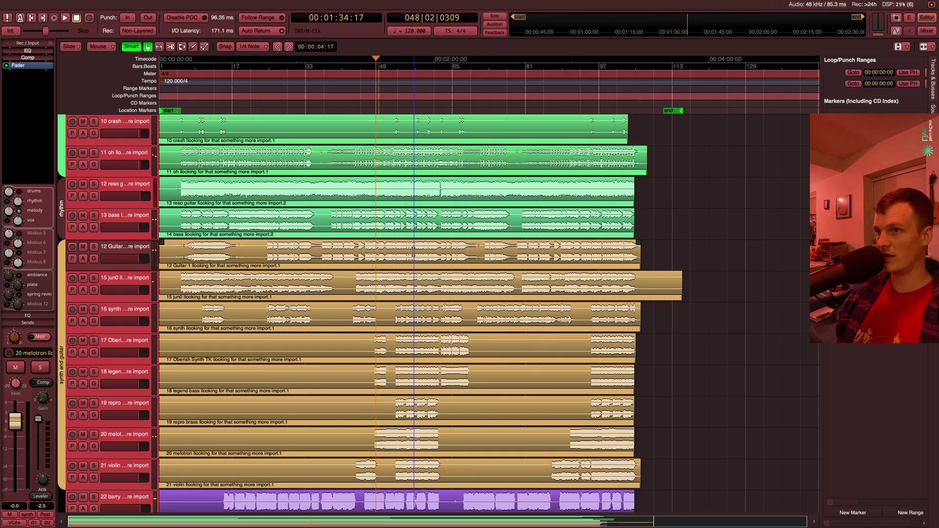
click(414, 263)
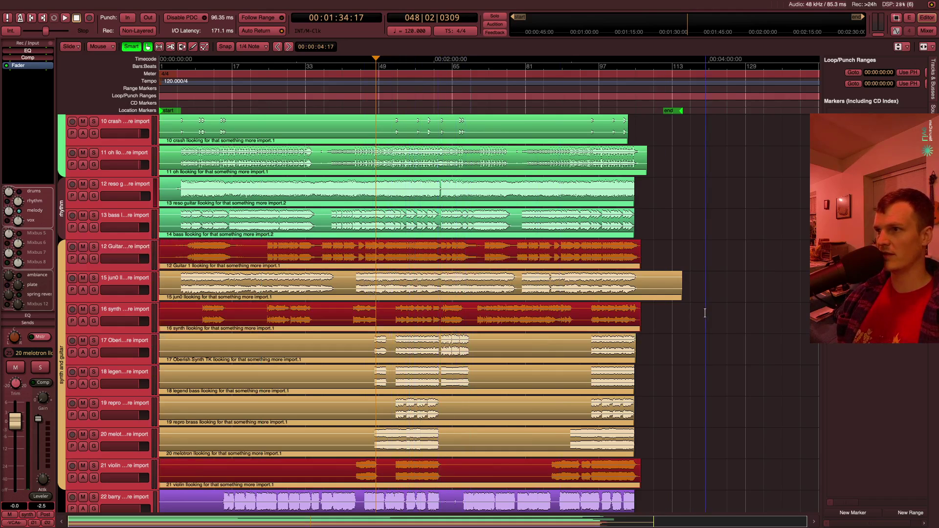
click(635, 288)
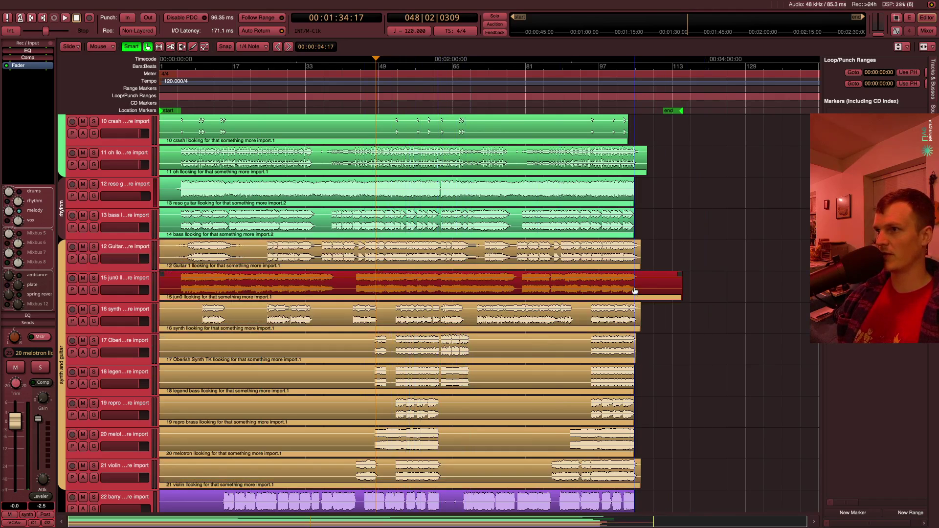
click(555, 257)
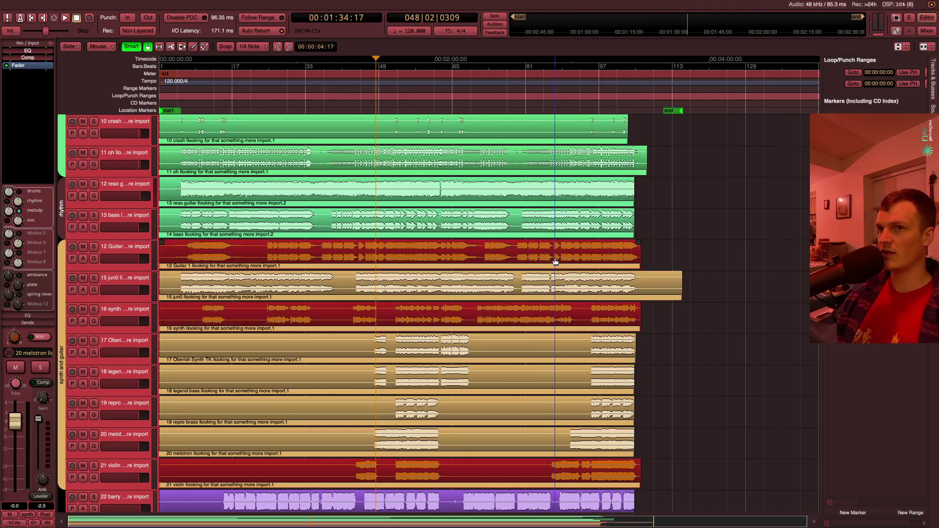
ctrl+click(549, 443)
ctrl+click(549, 402)
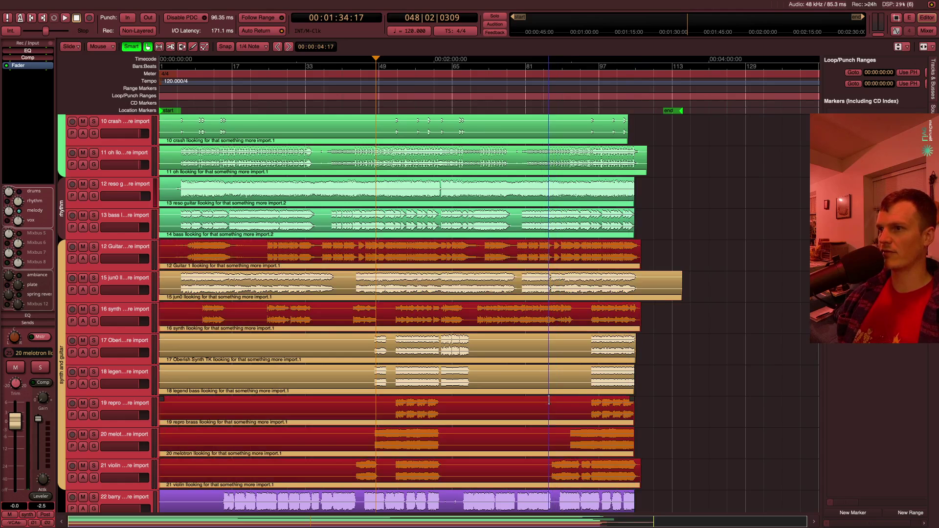
key(Escape)
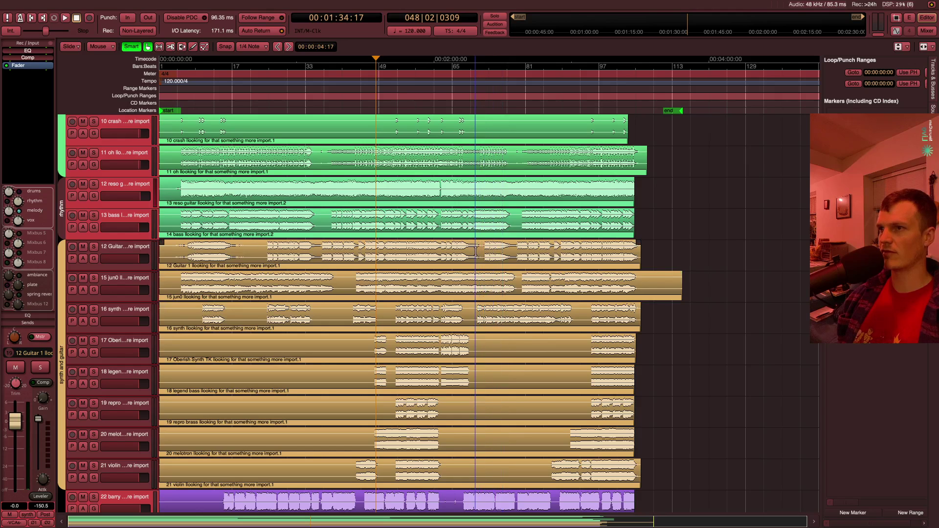
Select all regions in the synth and guitar group and lower their gain to -10.0 dB
click(477, 264)
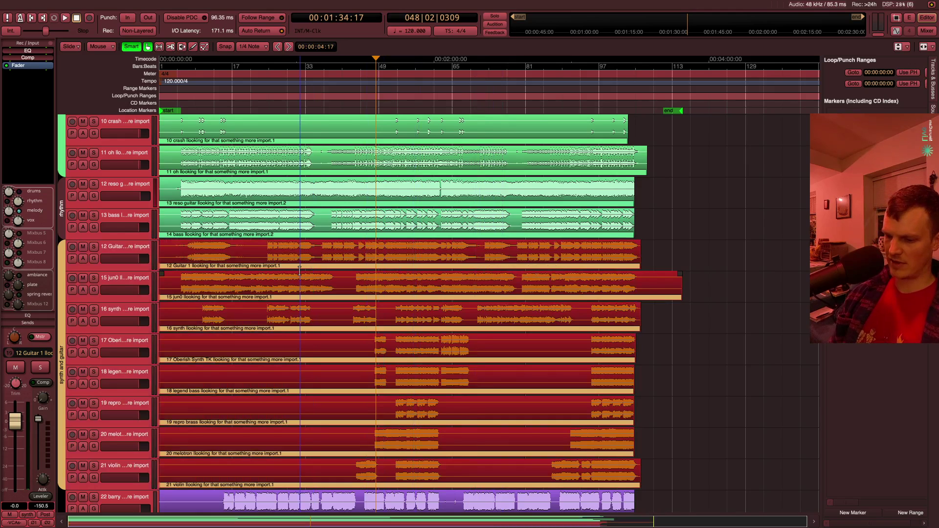
key(asciicircum)
key(ampersand)
key(ampersand)
key(ampersand)
key(ampersand)
key(ampersand)
key(ampersand)
key(ampersand)
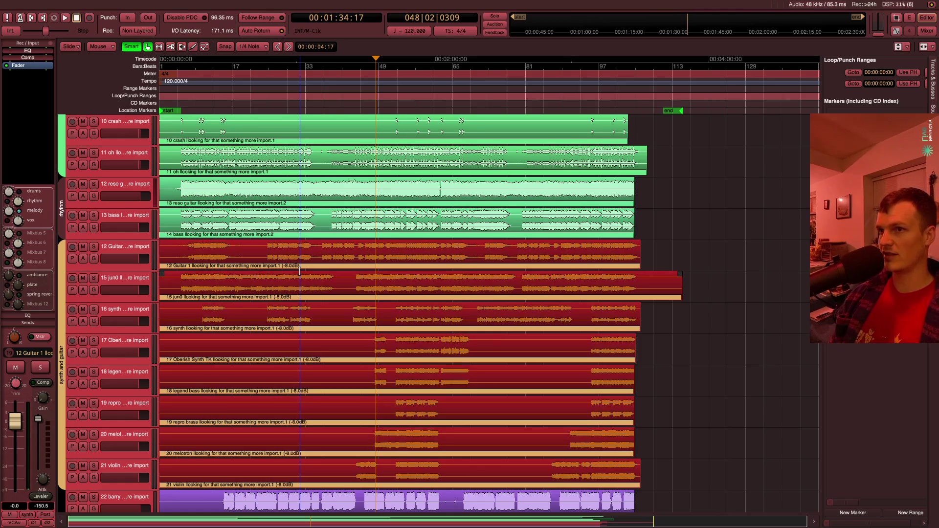
key(ampersand)
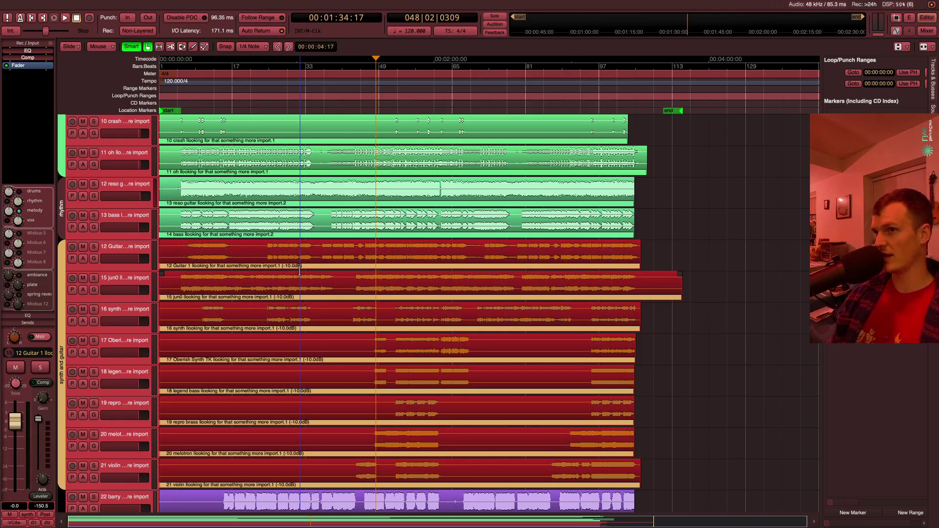
key(asciicircum)
key(asciicircum)
key(ampersand)
key(ampersand)
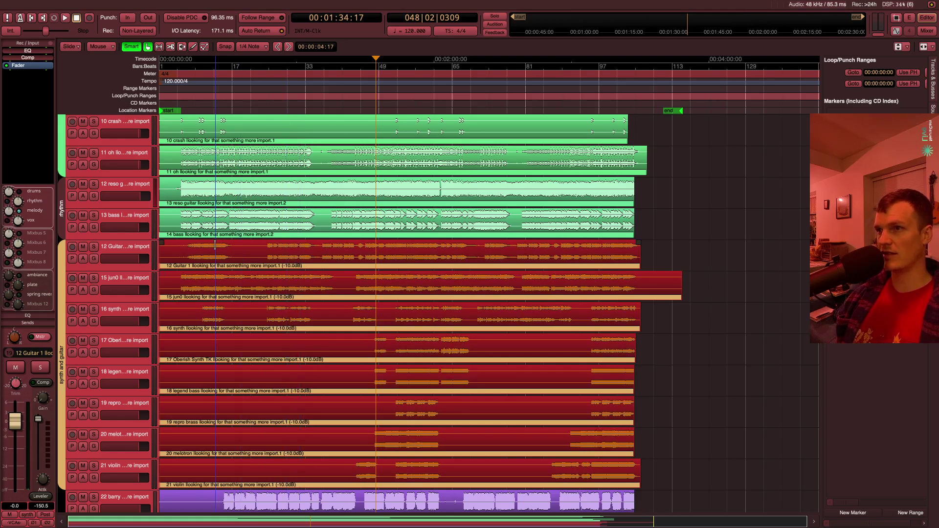
Listen to the mix from bar 48 in the mixer, bring the vocal strip into view and stop playback
key(alt+m)
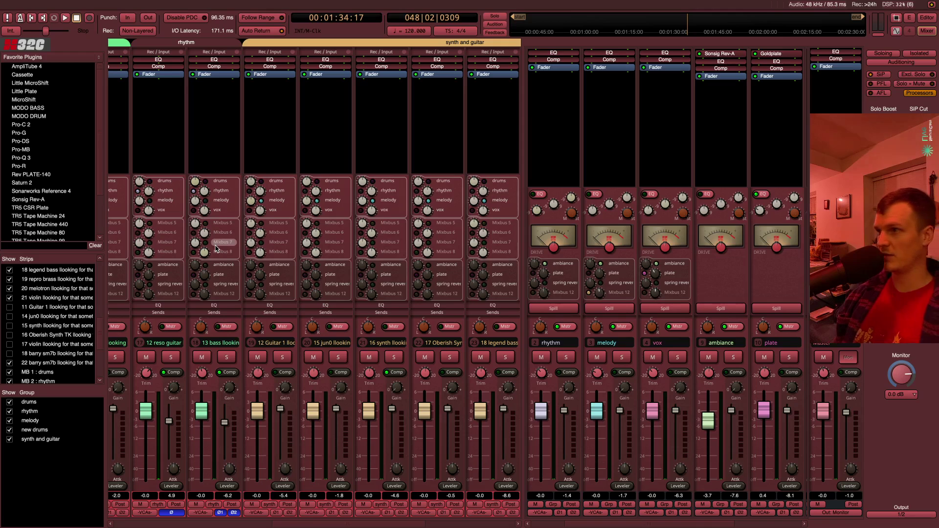
key(space)
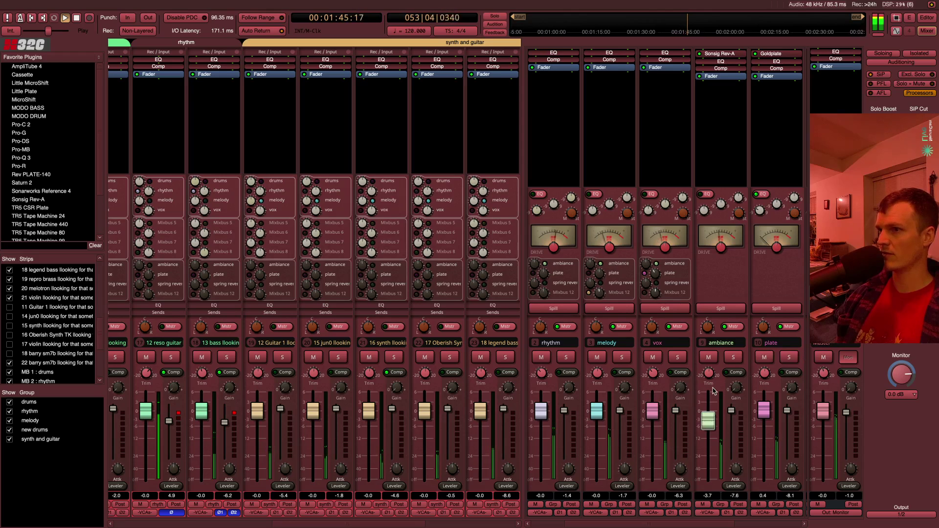
scroll(463, 326, right, 4)
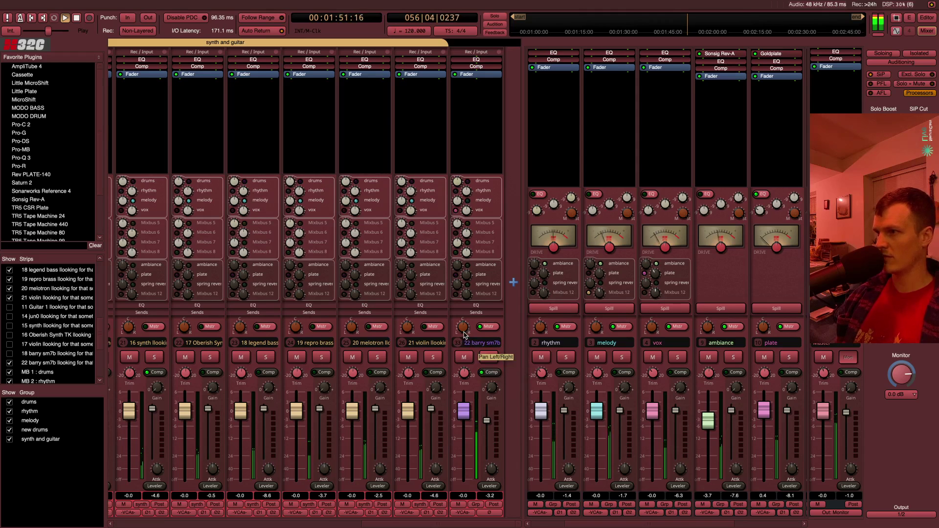
key(space)
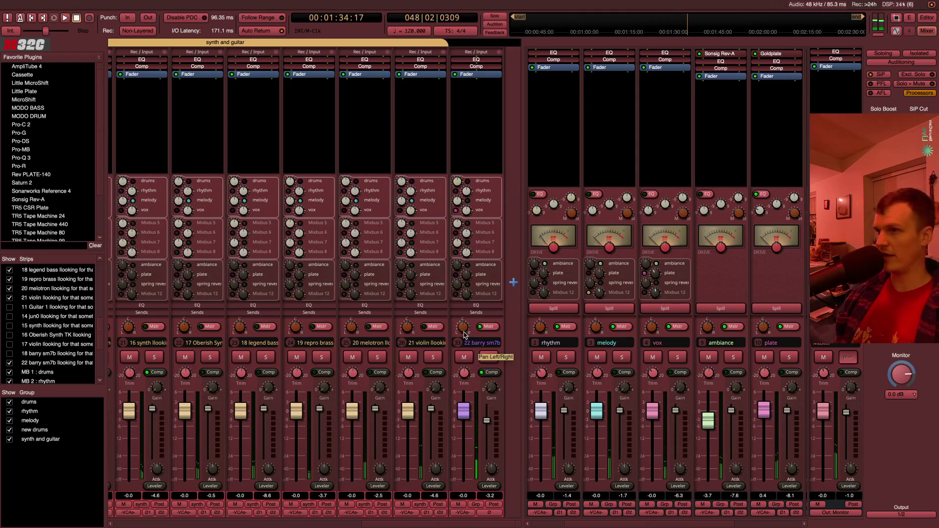
key(super+Tab)
key(super+Tab)
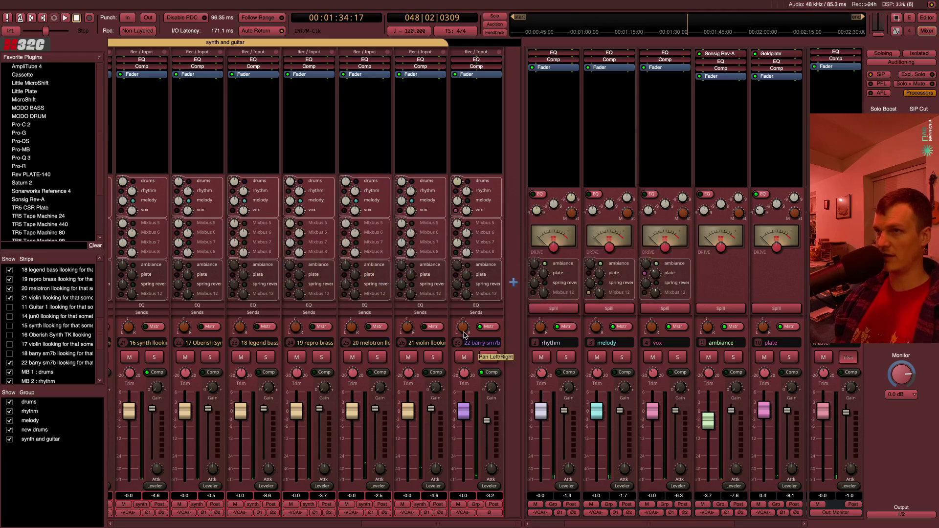
Select every region in the song in the editor and lower their gain by another 3 dB
key(alt+m)
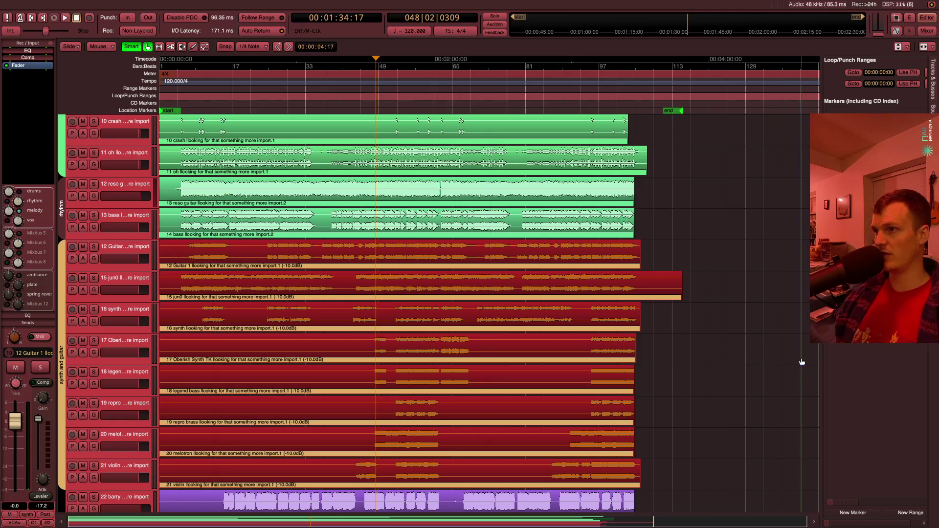
scroll(695, 379, down, 3)
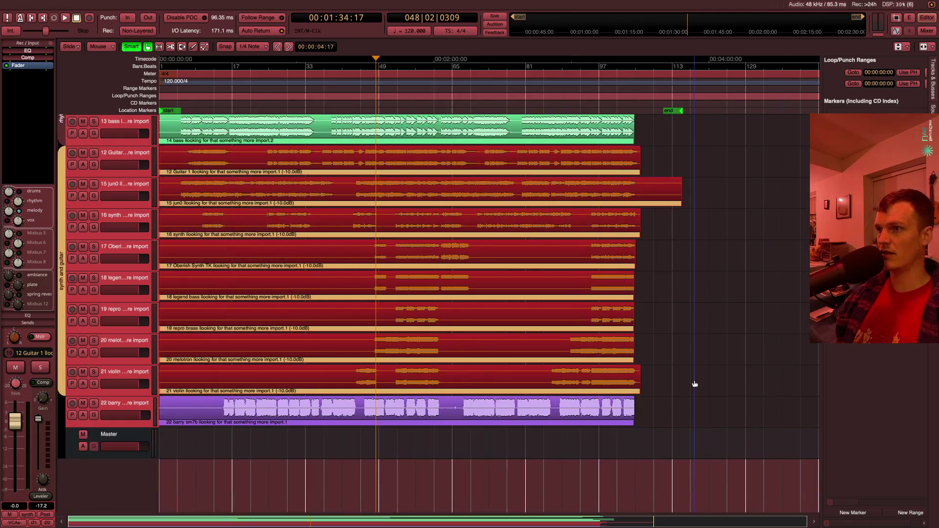
scroll(694, 384, up, 3)
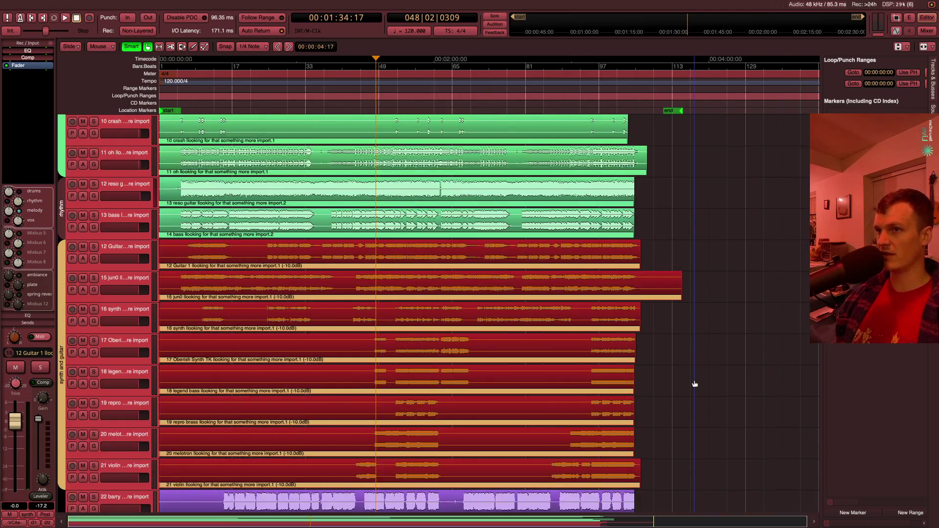
scroll(694, 384, down, 1)
scroll(695, 383, down, 1)
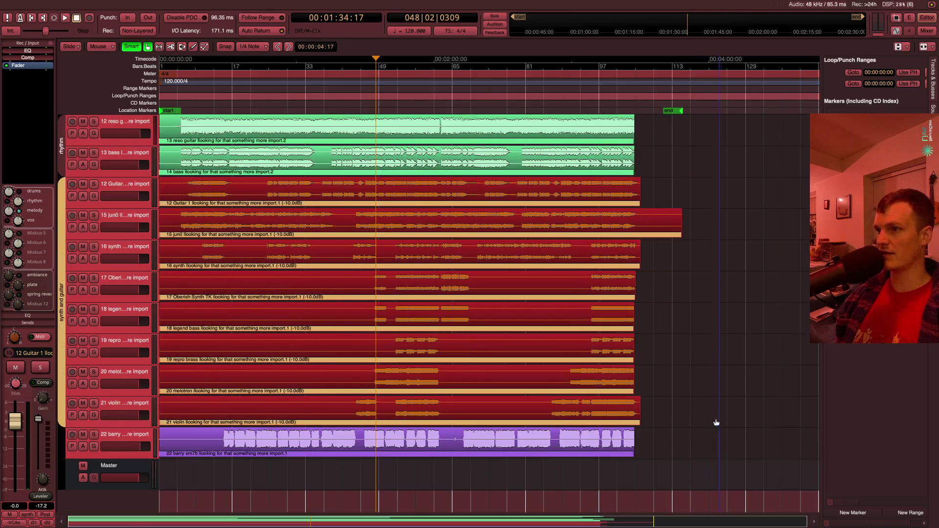
click(610, 450)
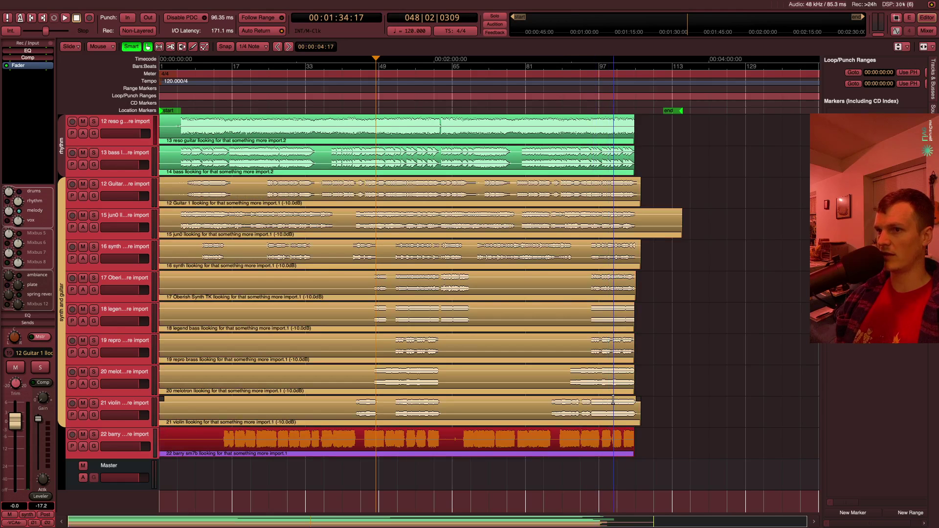
scroll(613, 400, up, 8)
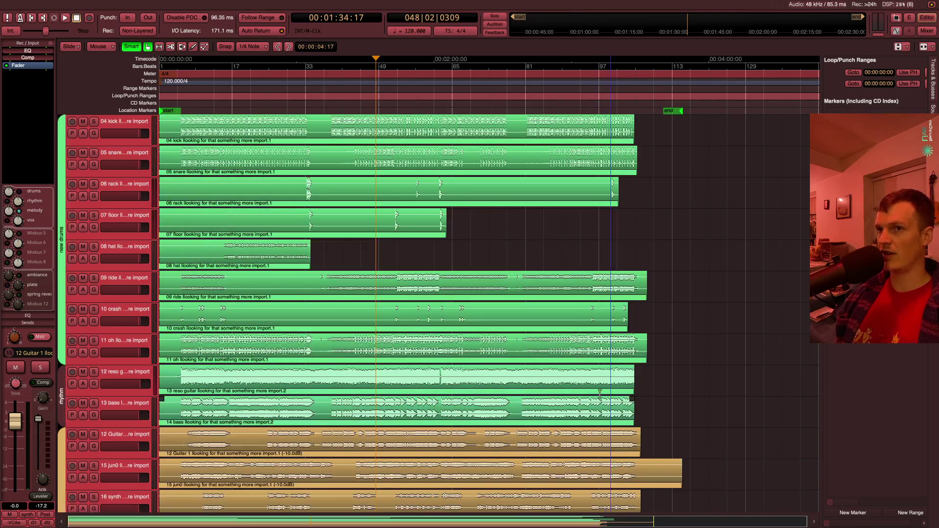
key(ctrl+a)
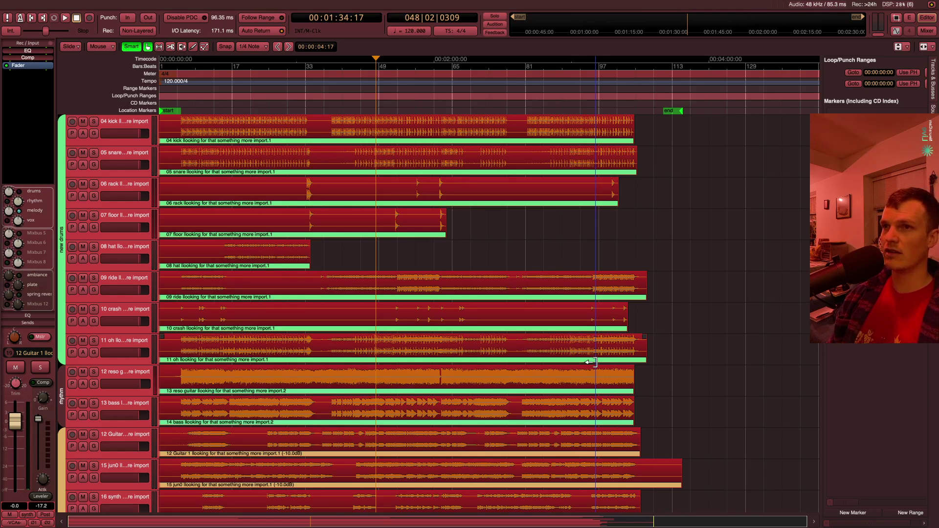
key(5)
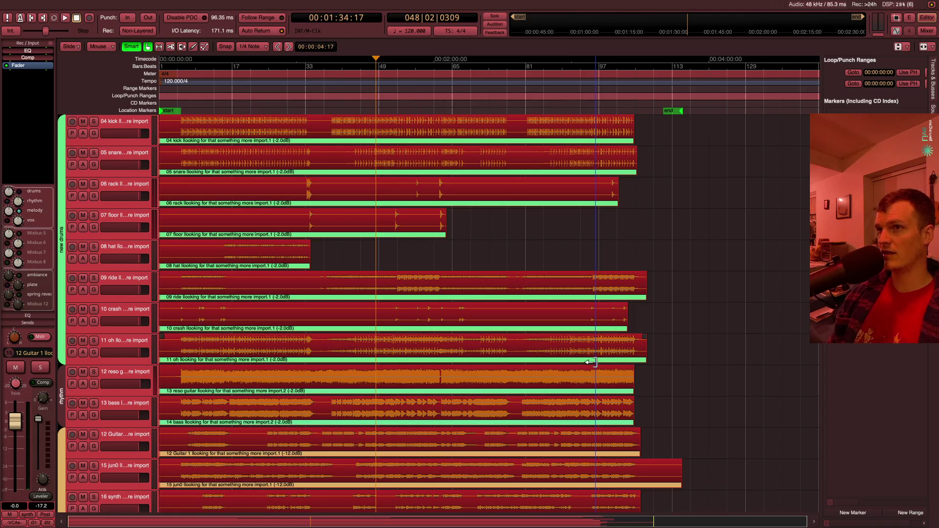
key(5)
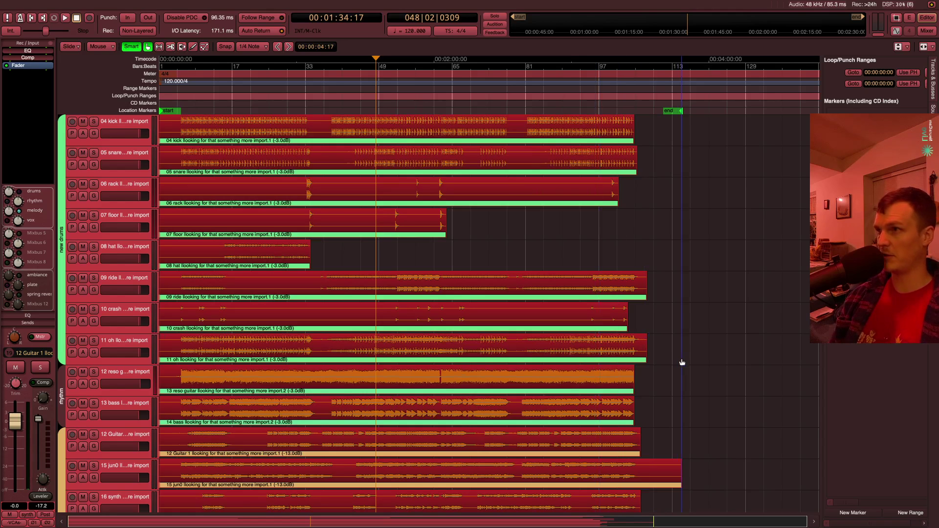
Play from bar 48 in the mixer with the new drums strips in view and set the melody mixbus's spring reverb send to -0.8
key(alt+m)
key(space)
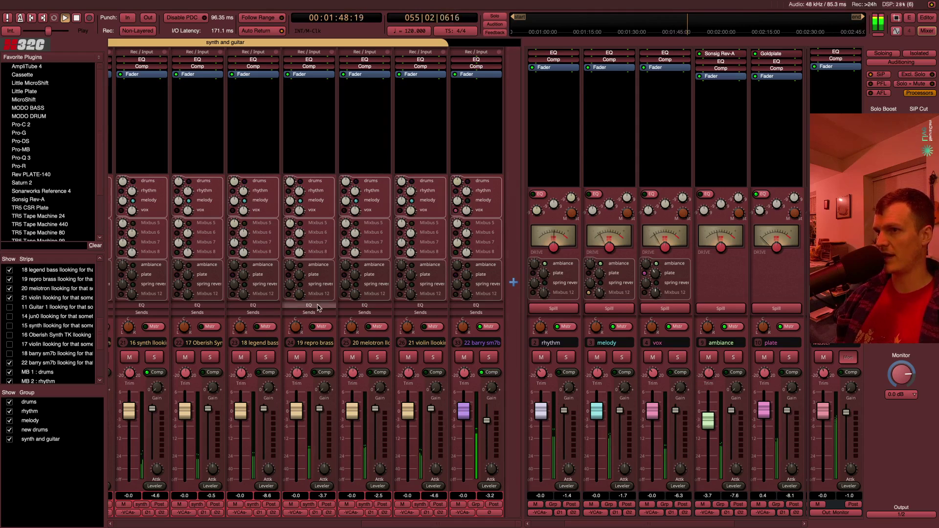
scroll(319, 308, left, 6)
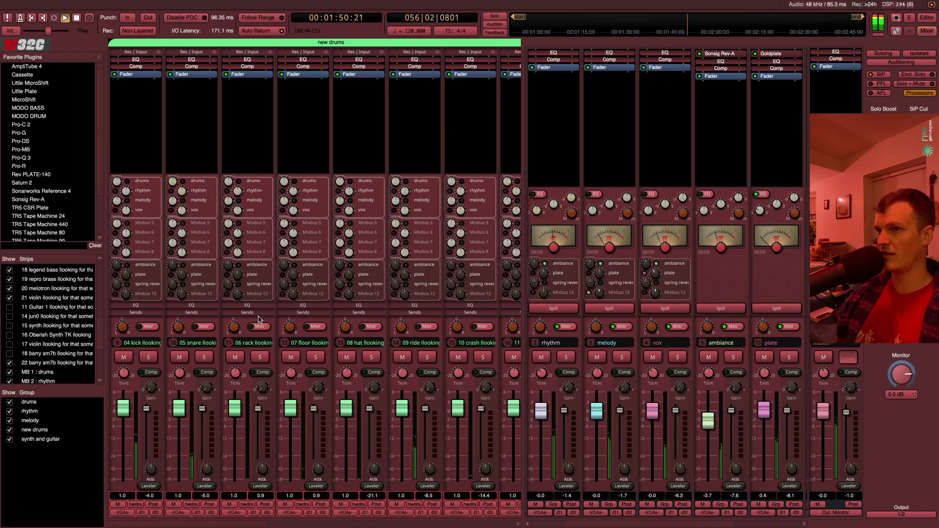
click(588, 285)
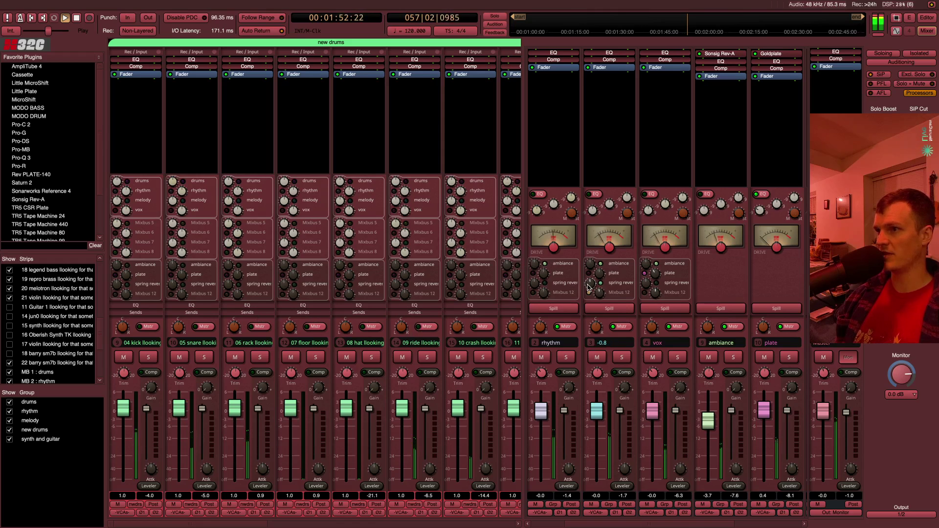
Assign all new drums strips to the drums mixbus and reset that mixbus's trim to its default
scroll(675, 294, left, 1)
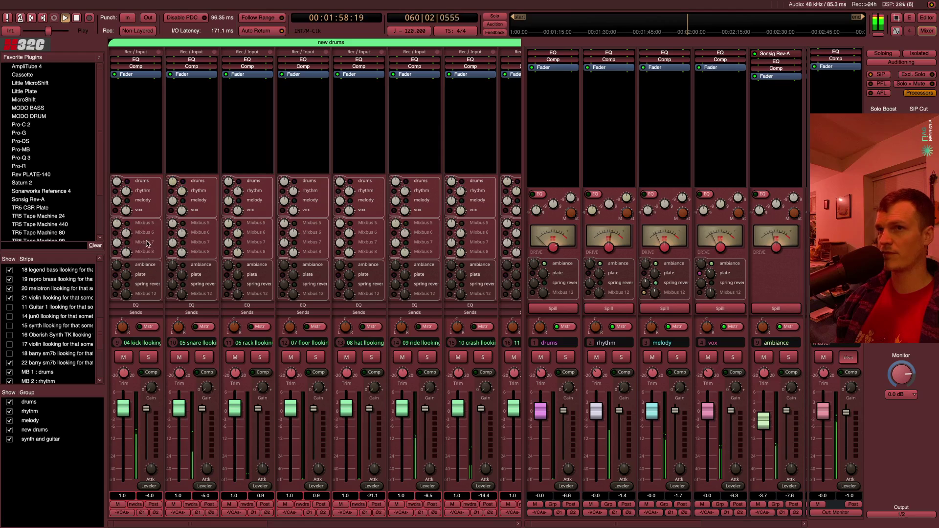
click(126, 182)
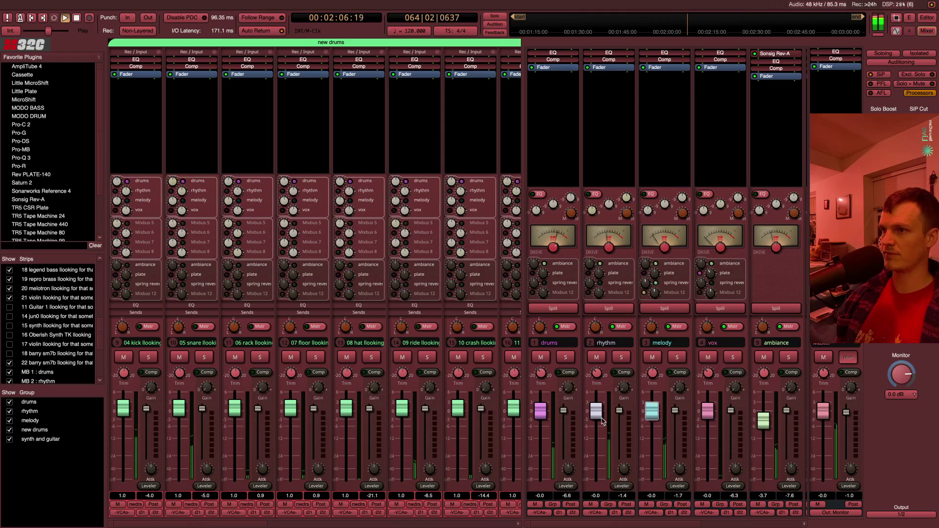
shift+click(540, 374)
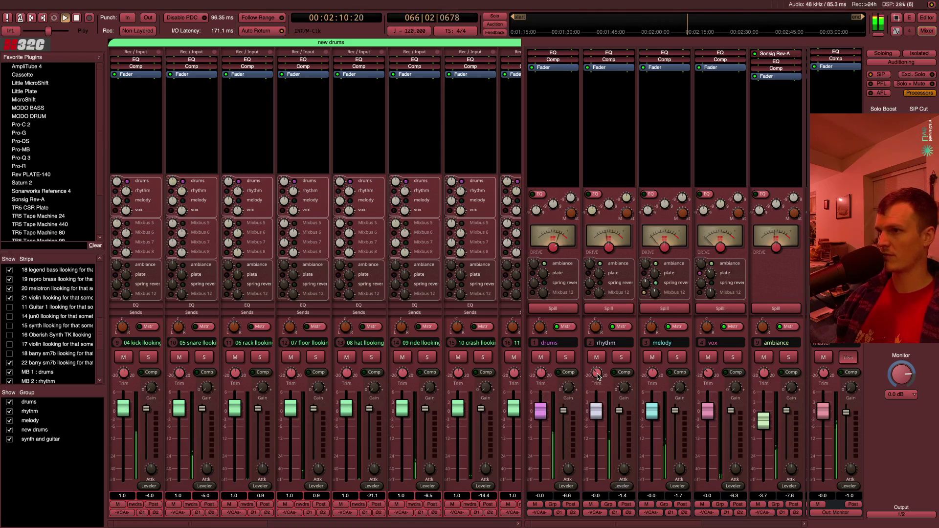
mouse_move(598, 375)
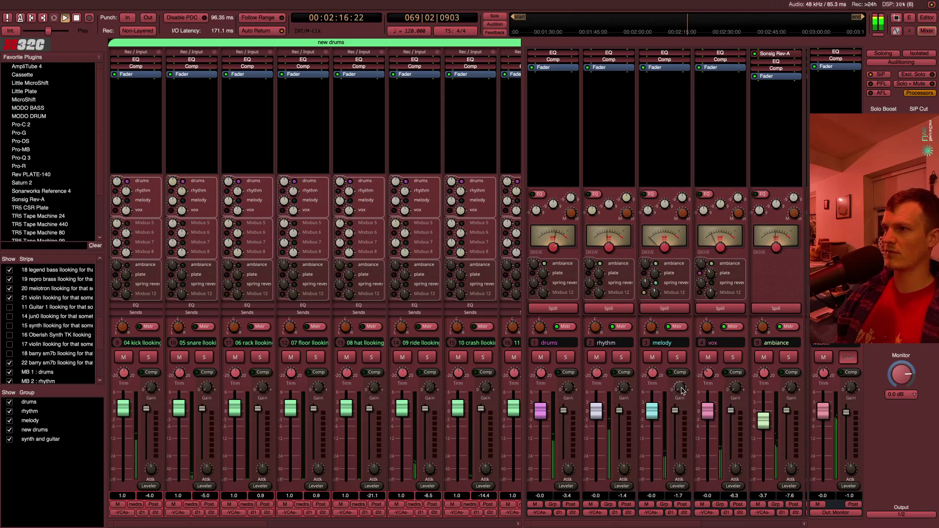
Compare the playing mix with the vox mixbus muted and unmuted, then bring the vocal channel strip into view
click(709, 358)
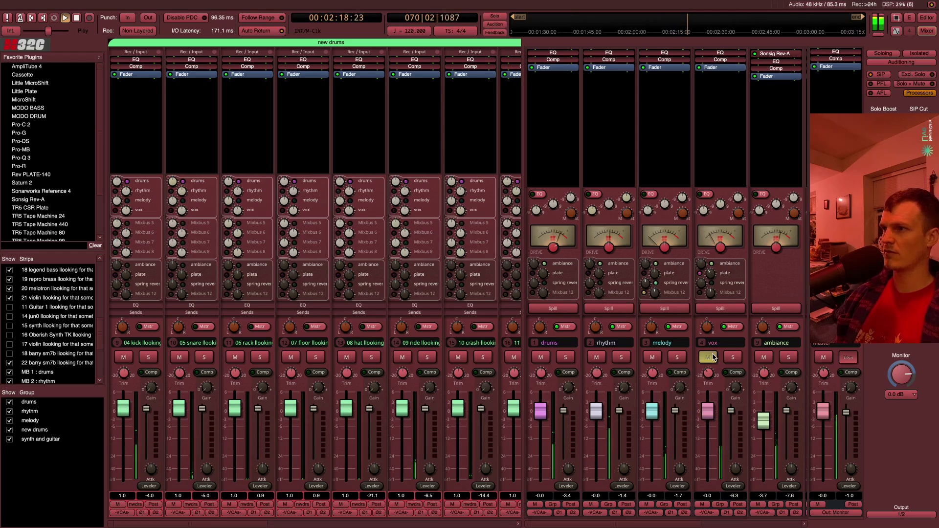
click(712, 357)
scroll(446, 349, right, 4)
scroll(445, 350, right, 6)
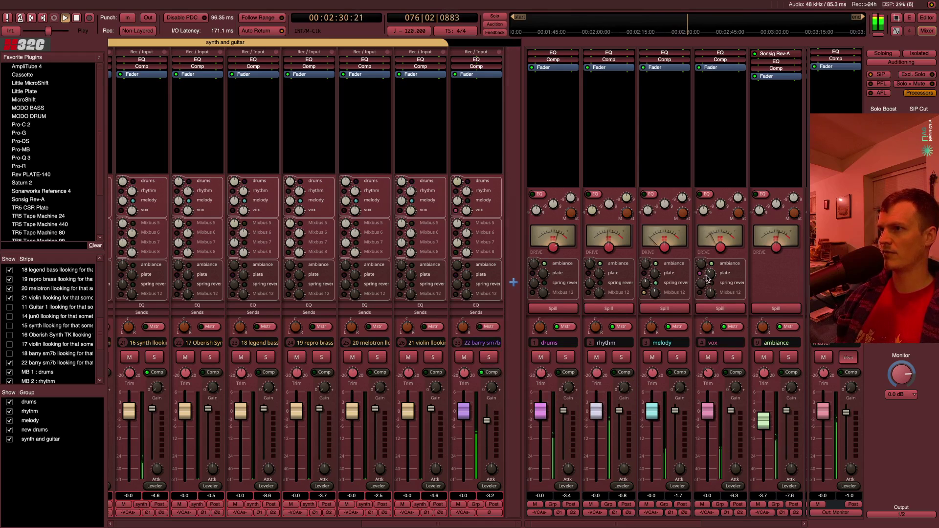
Set the vox mixbus's plate send to -13.2 and reset that mixbus's trim to its default
drag(710, 278, 711, 310)
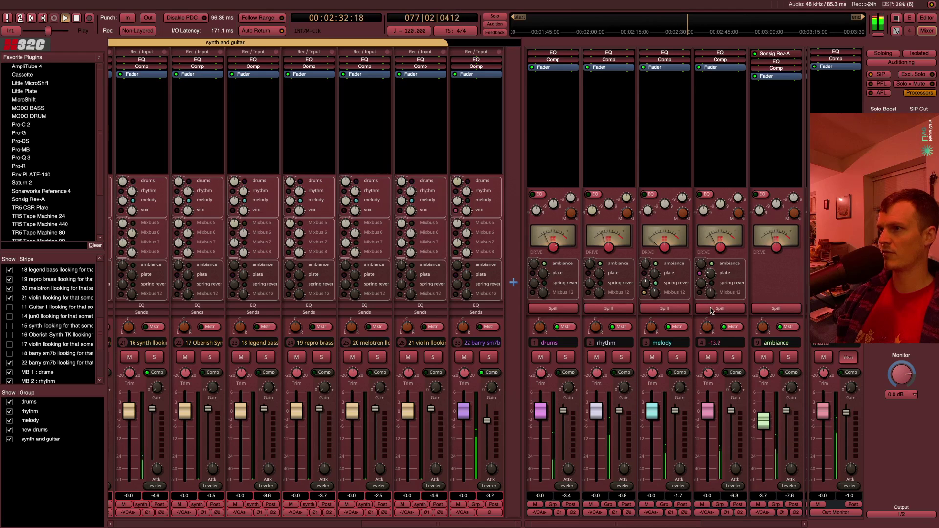
shift+click(711, 374)
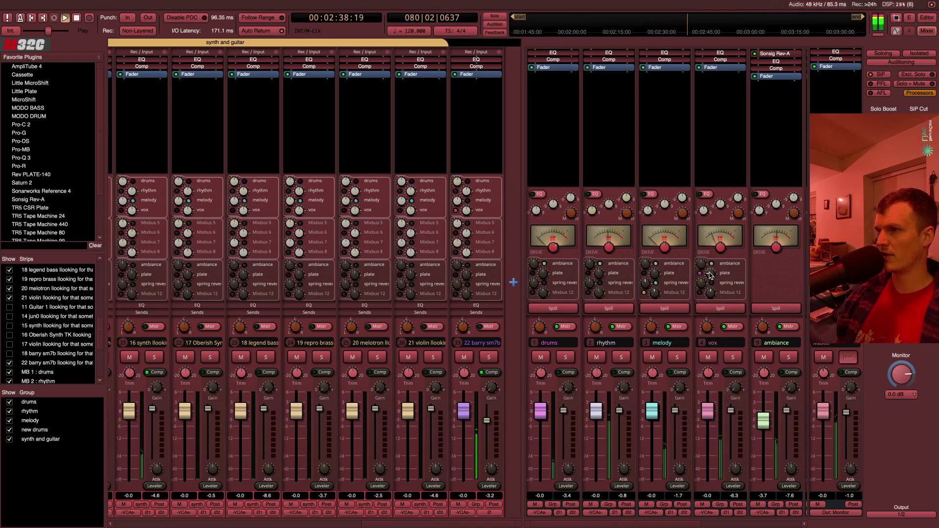
scroll(708, 321, right, 1)
scroll(708, 321, right, 2)
scroll(708, 322, left, 3)
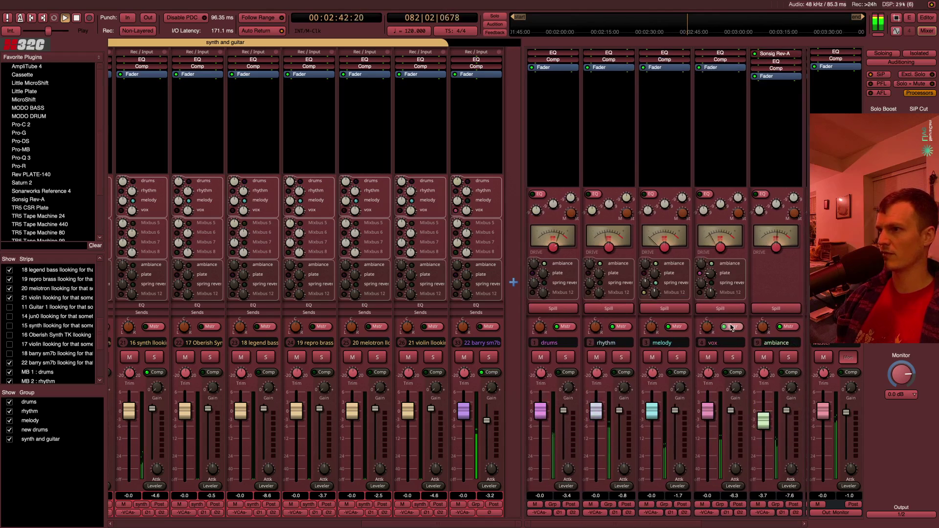
Set the vox mixbus's drive to -7.1 and adjust the rhythm mixbus's trim
drag(723, 244, 721, 213)
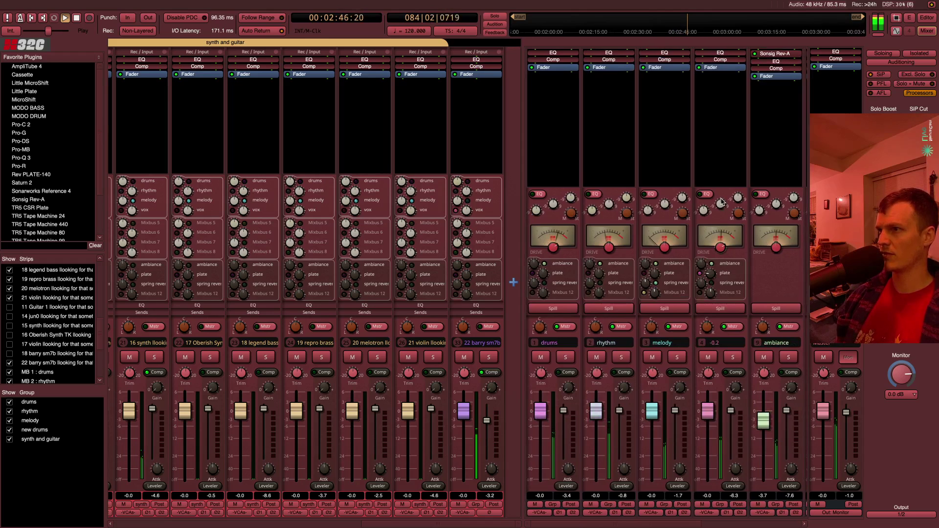
drag(723, 208, 726, 236)
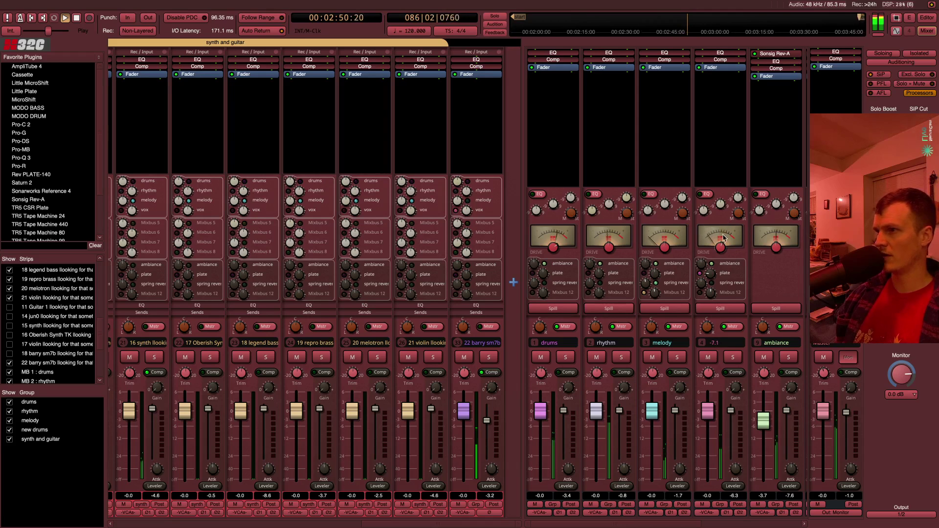
scroll(727, 291, right, 1)
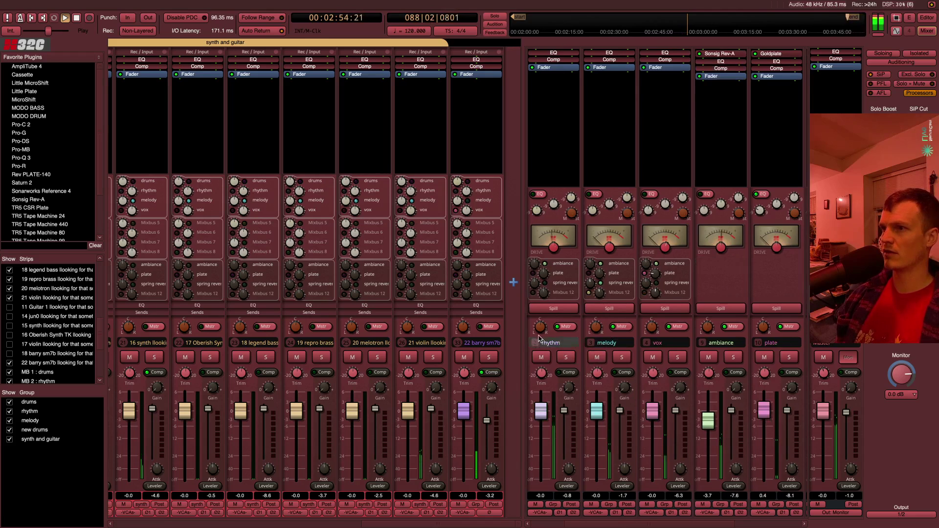
drag(546, 374, 548, 394)
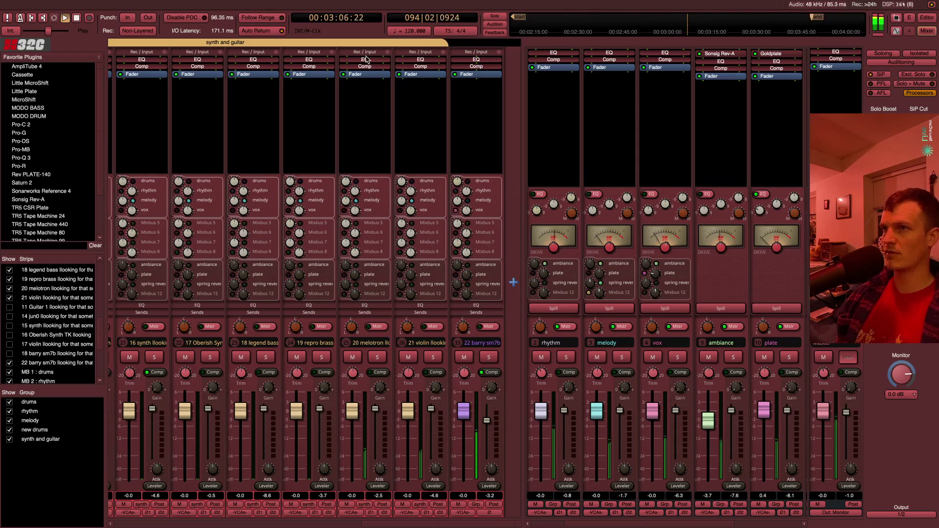
Audition the spring reverb mixbus in solo, return to the full mix and check which strips feed that mixbus
scroll(722, 129, right, 2)
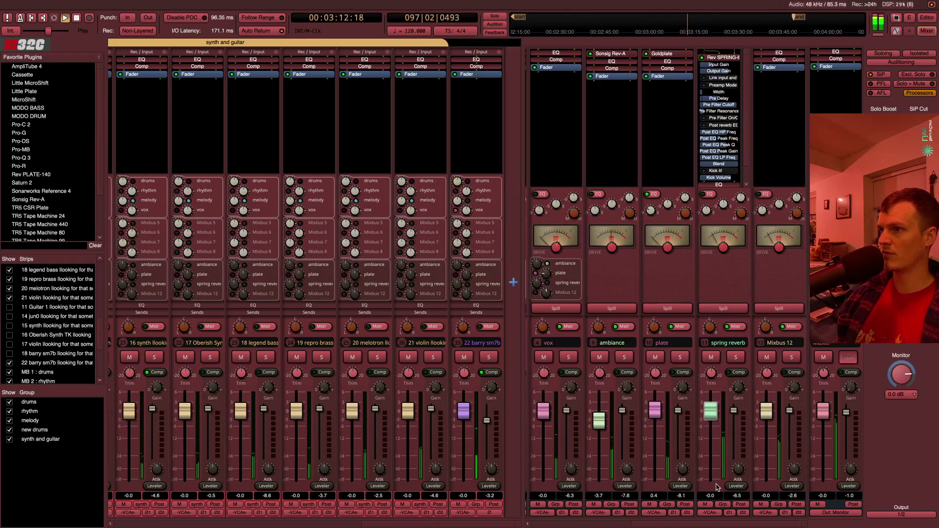
click(735, 359)
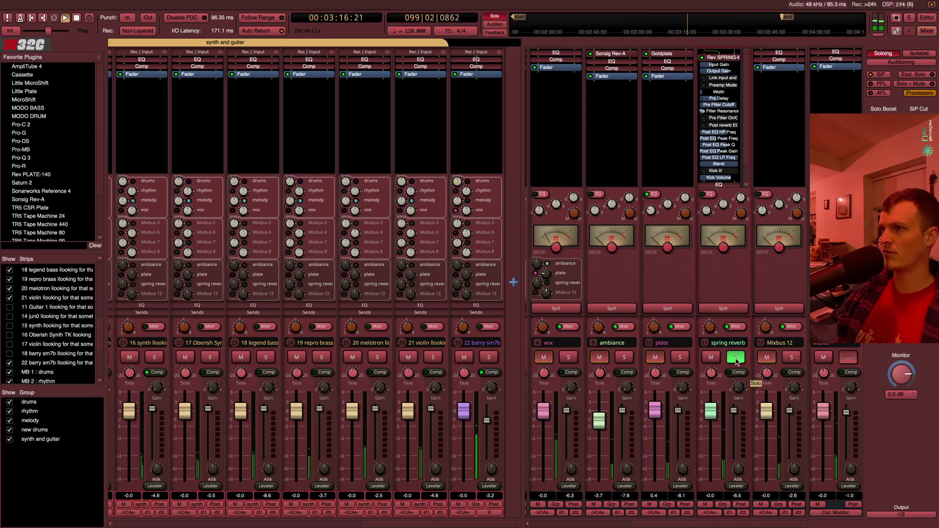
click(736, 360)
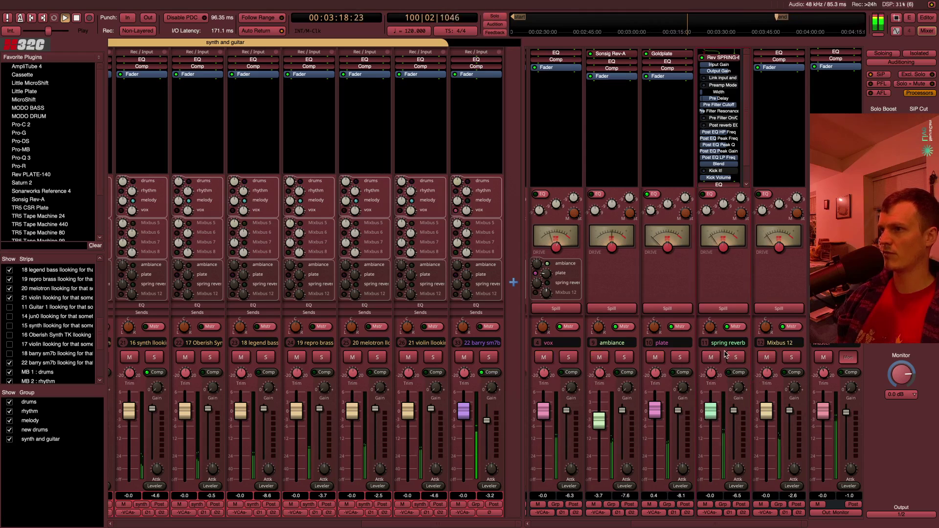
click(709, 312)
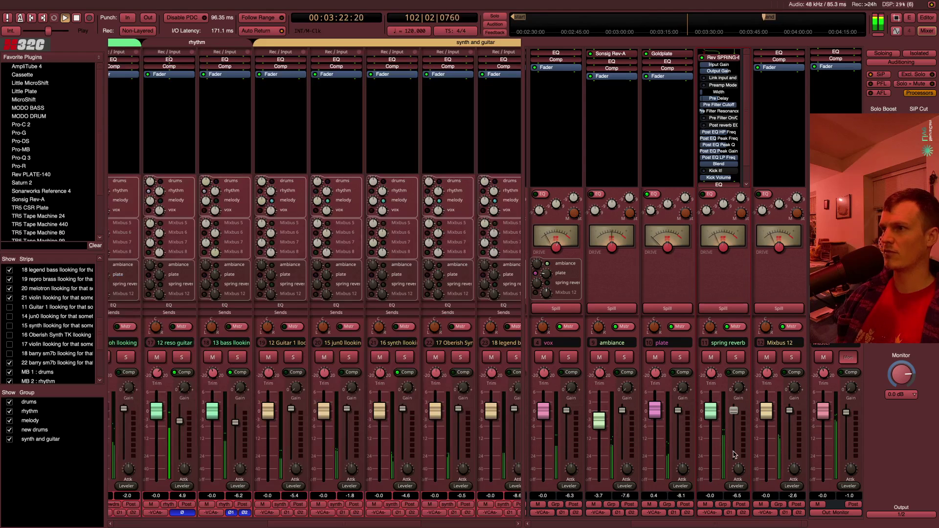
click(732, 309)
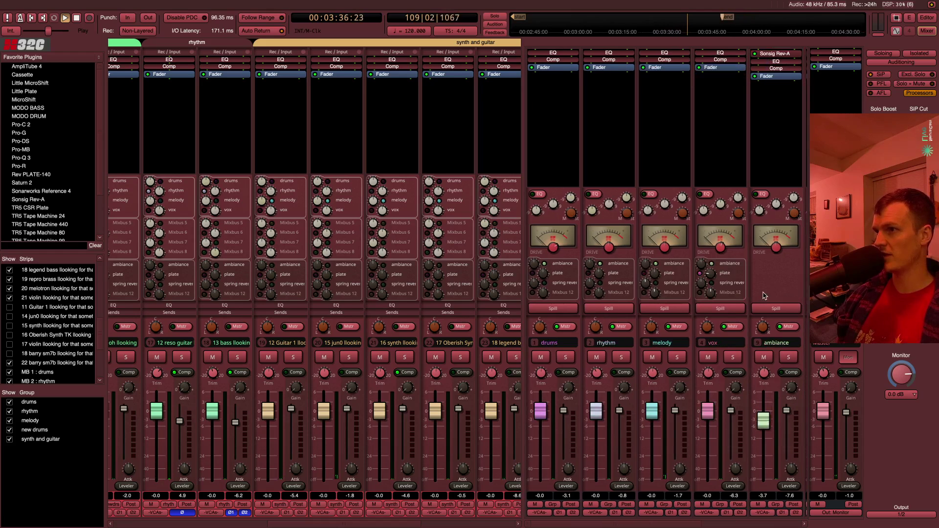
Stop playback, restart it from bar 48 with the drums to ambiance mixbuses in view and lower the listening volume
scroll(694, 282, right, 3)
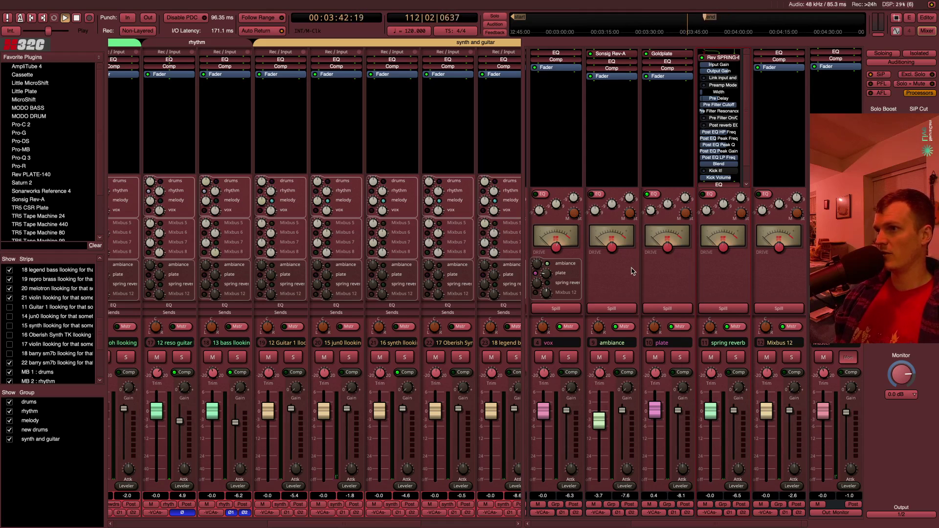
scroll(632, 271, left, 3)
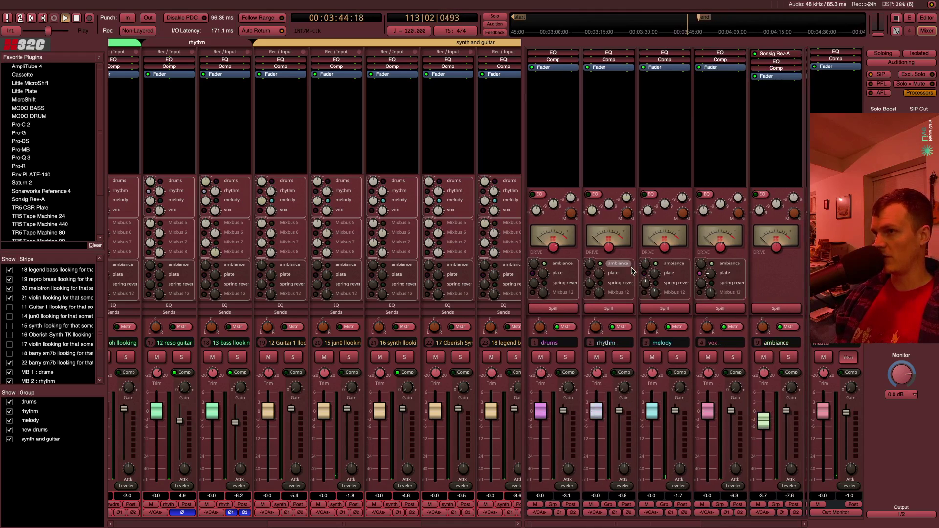
key(space)
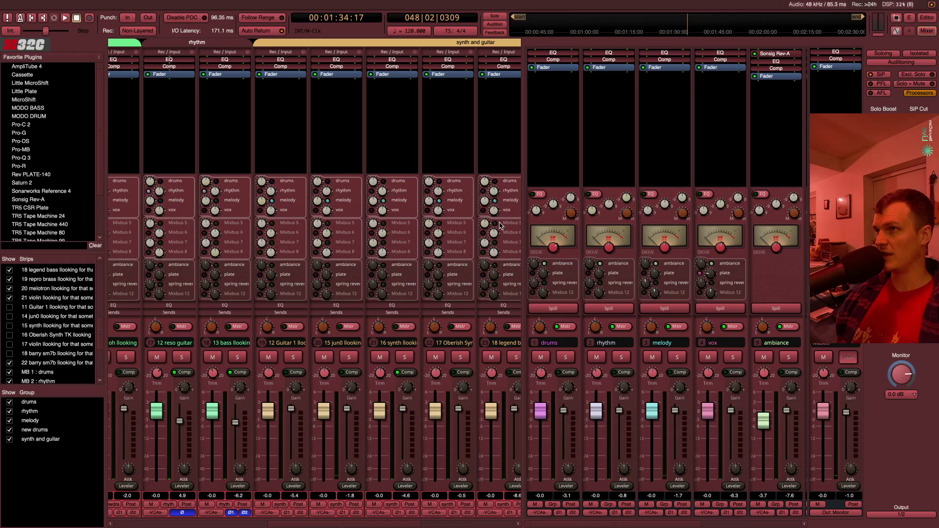
key(space)
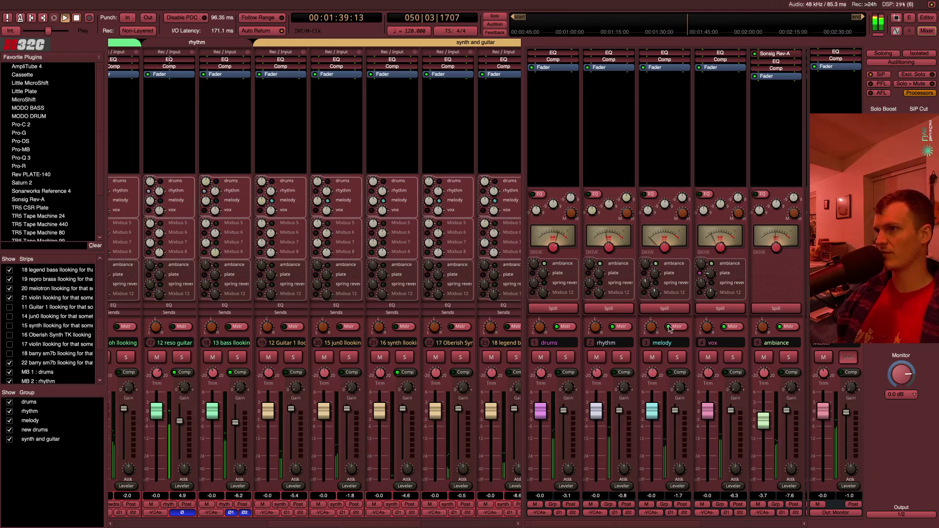
key(XF86AudioLowerVolume)
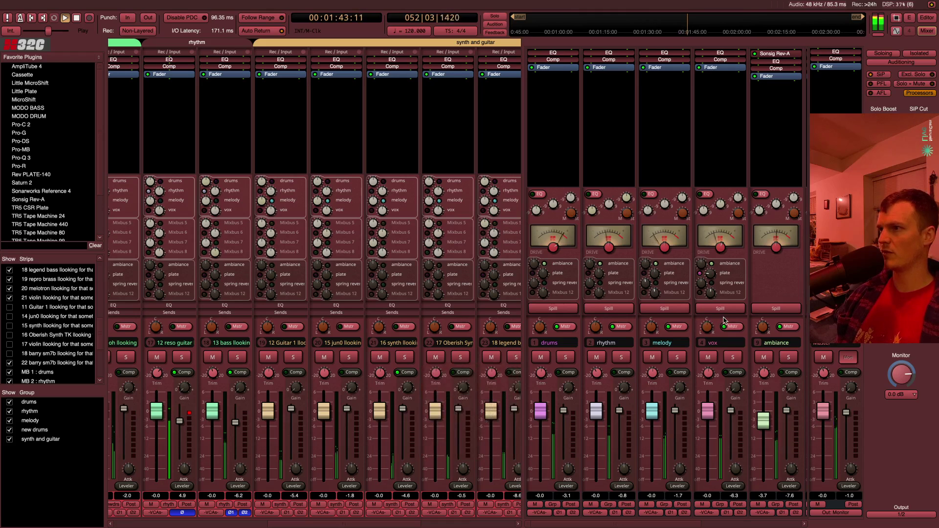
Compare the playing mix with the plate mixbus muted and unmuted
scroll(724, 320, right, 3)
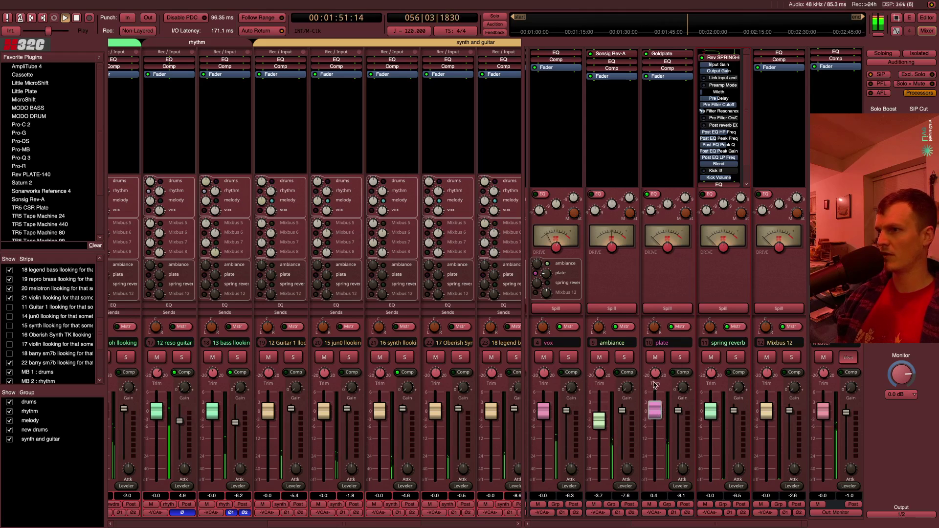
click(656, 357)
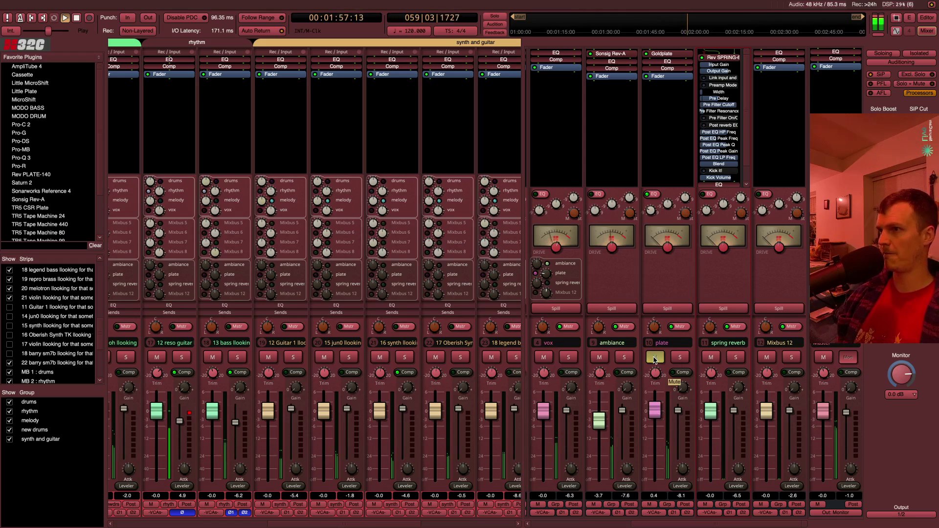
click(656, 357)
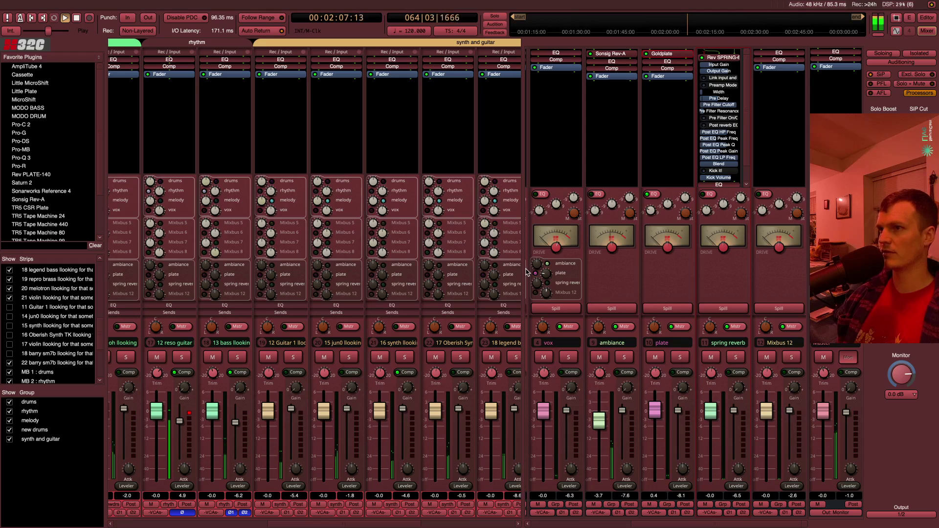
Show the channel EQs and set the high-pass filters to 30.2 on the kick and 75.0 on the snare
scroll(306, 150, left, 5)
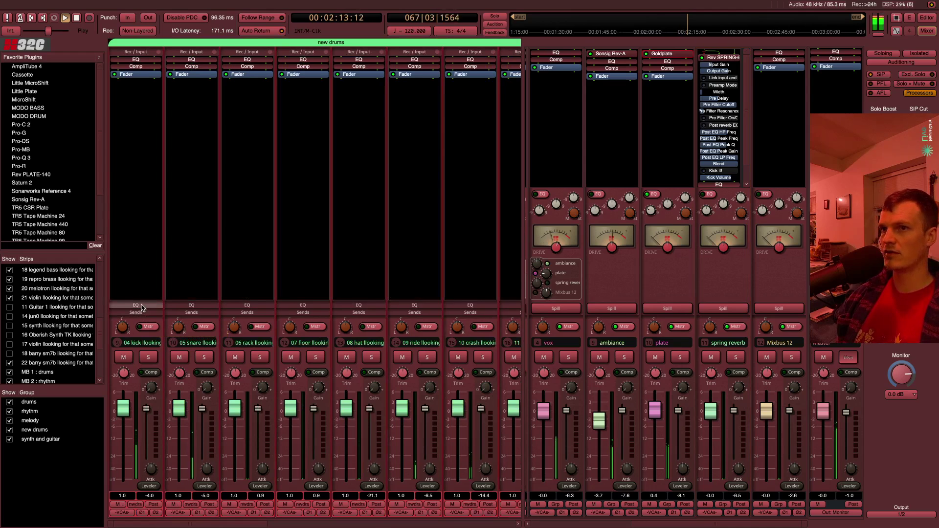
click(142, 306)
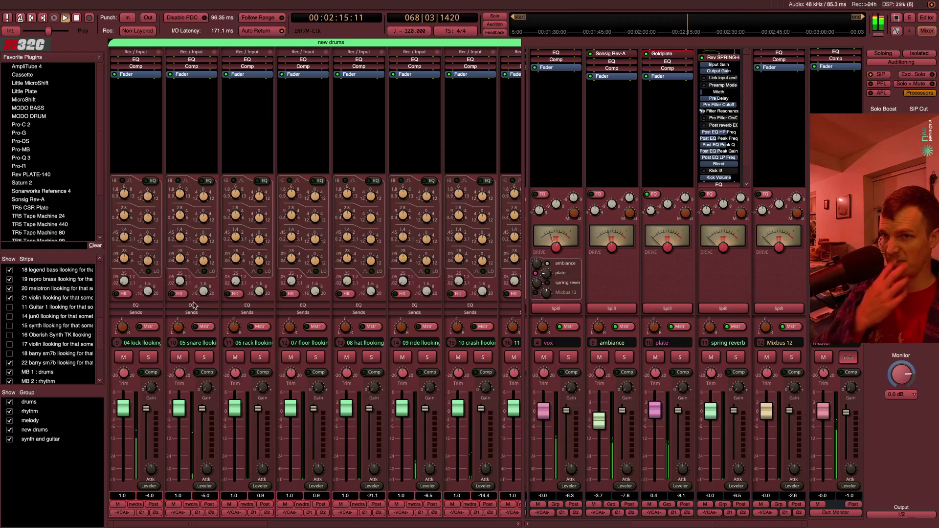
drag(125, 285, 129, 263)
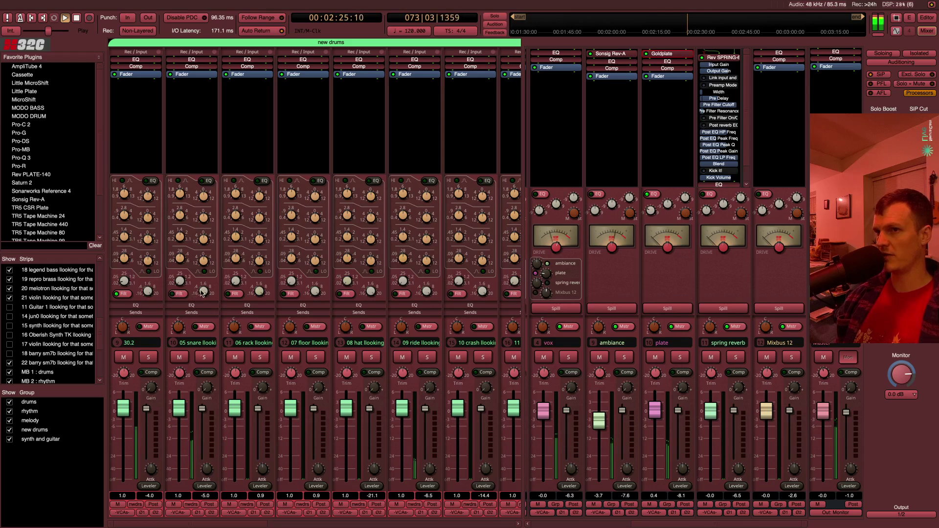
drag(179, 283, 179, 226)
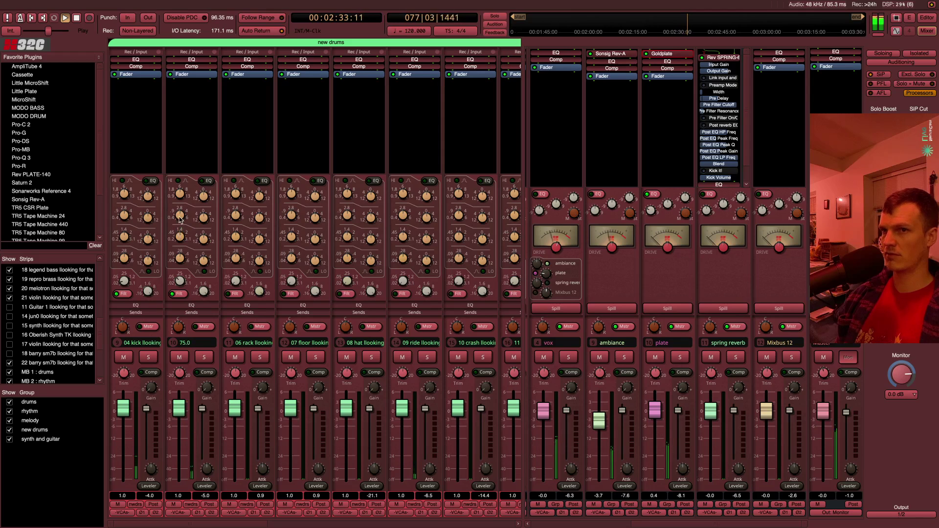
Enable the compressor on the ride strip and lower its threshold
scroll(462, 299, right, 1)
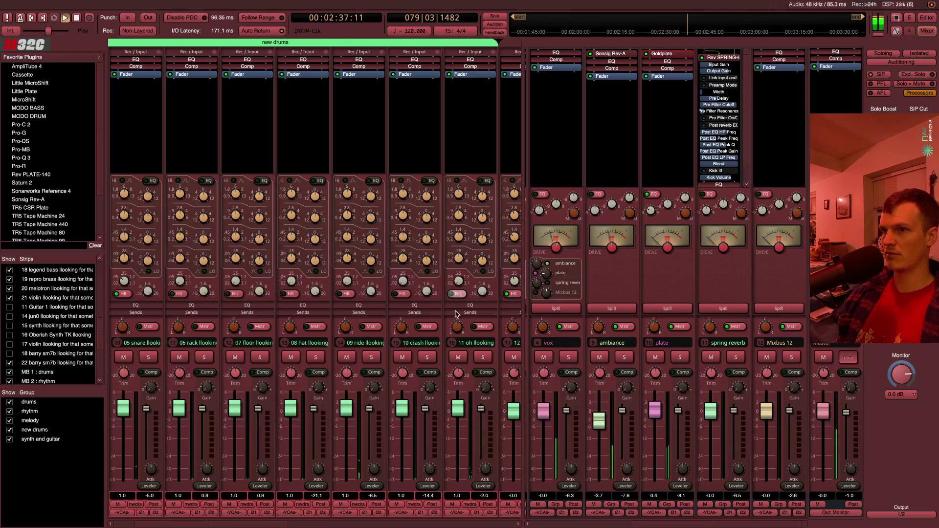
drag(369, 409, 389, 508)
drag(374, 441, 384, 481)
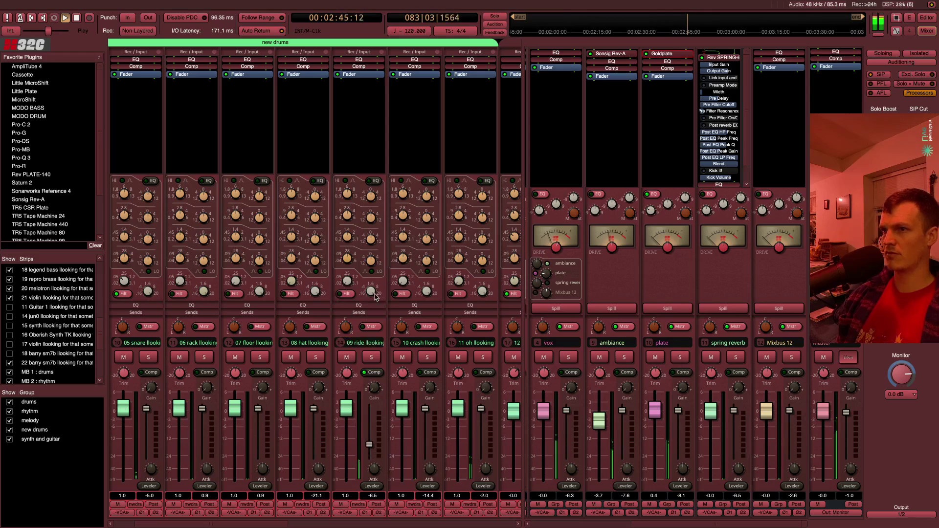
Enable the ride strip's filter and EQ and boost its high band by 4.4 at 8.89k
drag(375, 296, 369, 169)
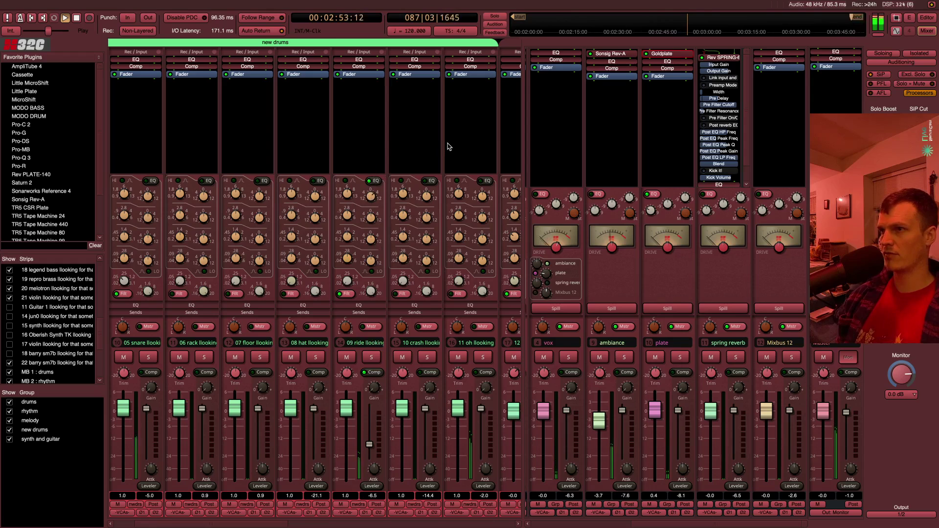
scroll(449, 146, right, 3)
scroll(449, 147, left, 2)
scroll(447, 147, left, 3)
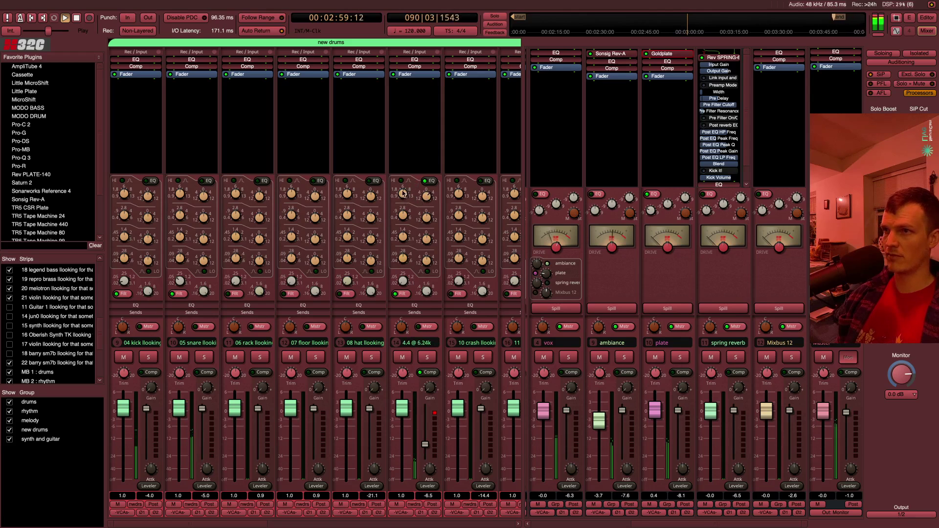
drag(402, 184, 401, 179)
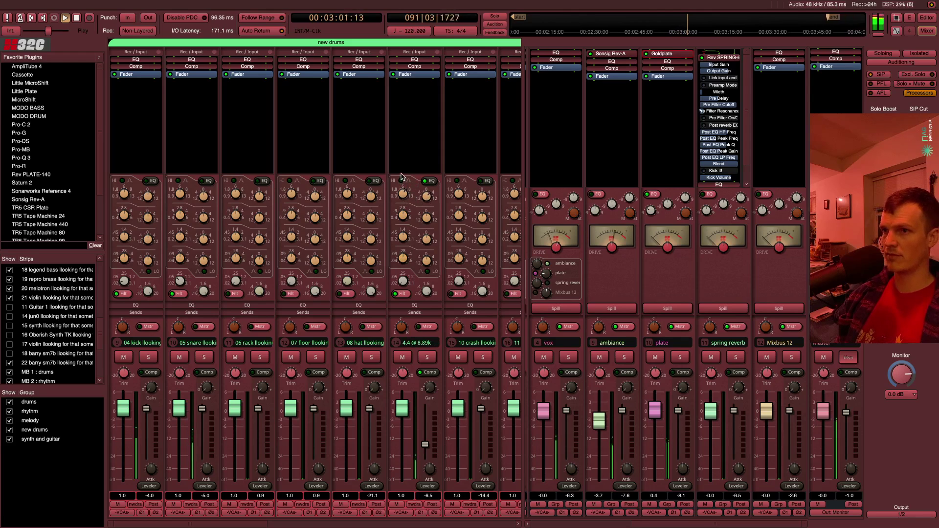
Enable the filter on the 12 Guitar 1 strip and set its high-pass frequency to 27.5
scroll(533, 269, left, 3)
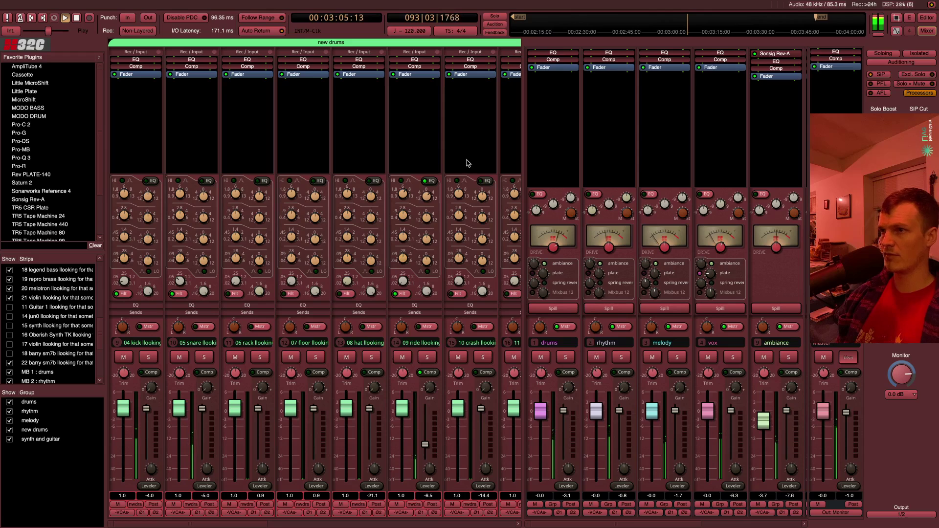
scroll(453, 126, right, 7)
scroll(453, 126, right, 4)
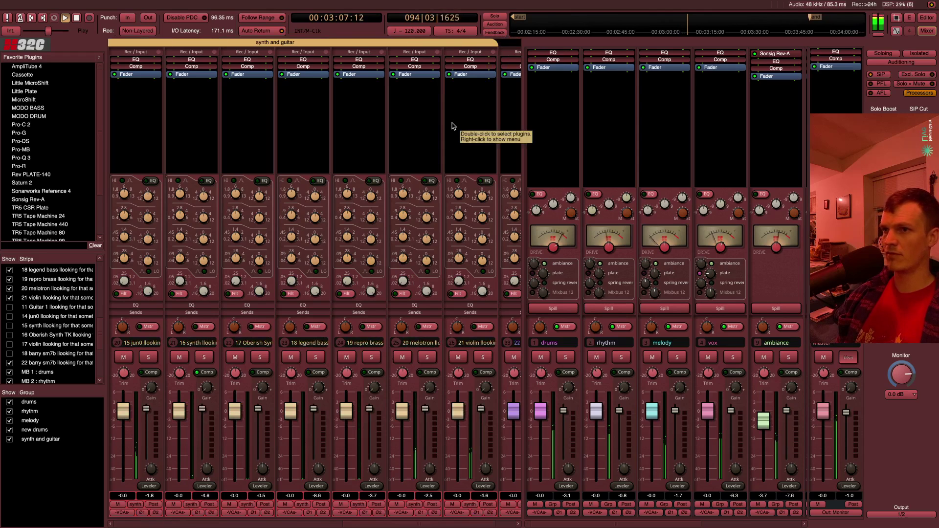
scroll(453, 126, left, 2)
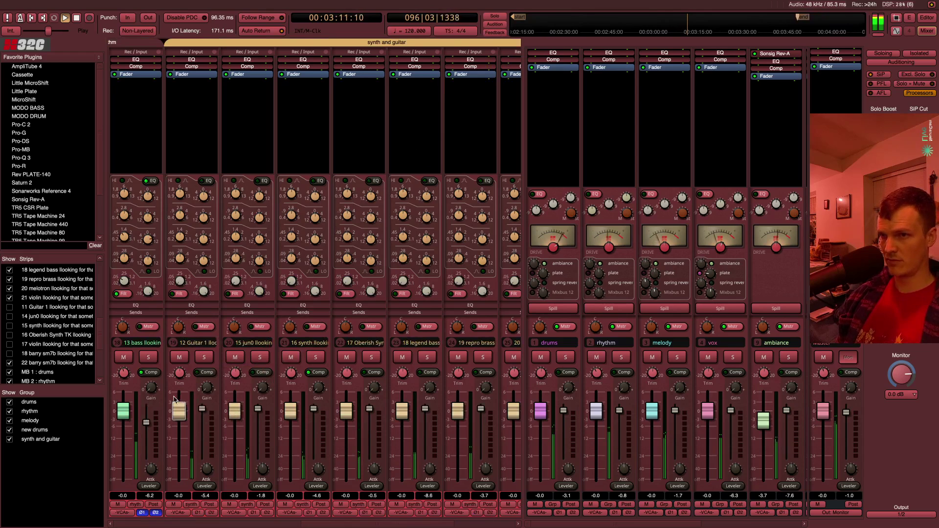
click(178, 295)
drag(177, 281, 176, 270)
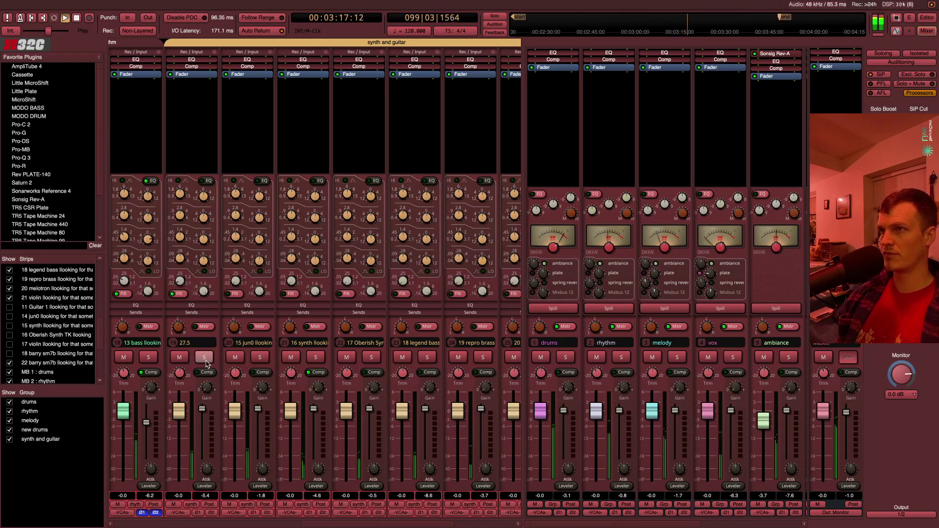
Replay the passage, solo the synth and guitar group, and set the 12 Guitar 1 high-pass frequency to 49.5
click(653, 24)
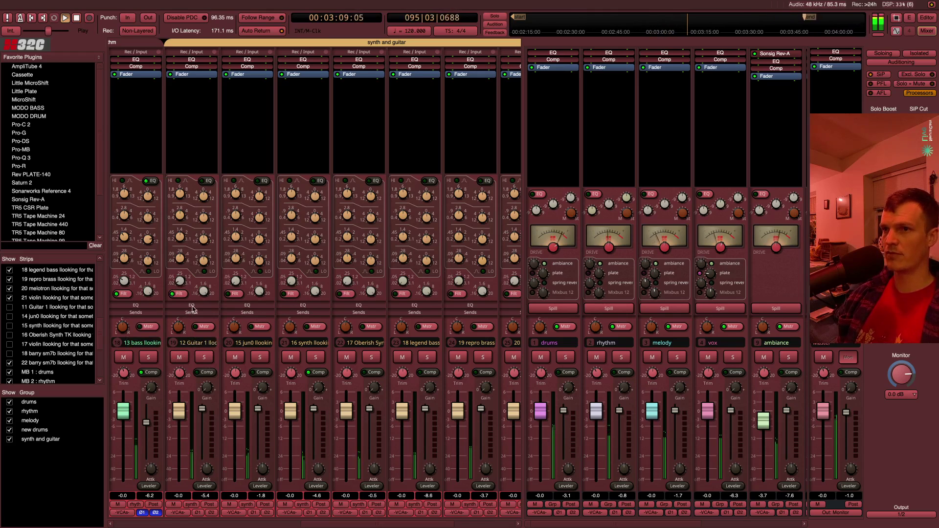
click(204, 357)
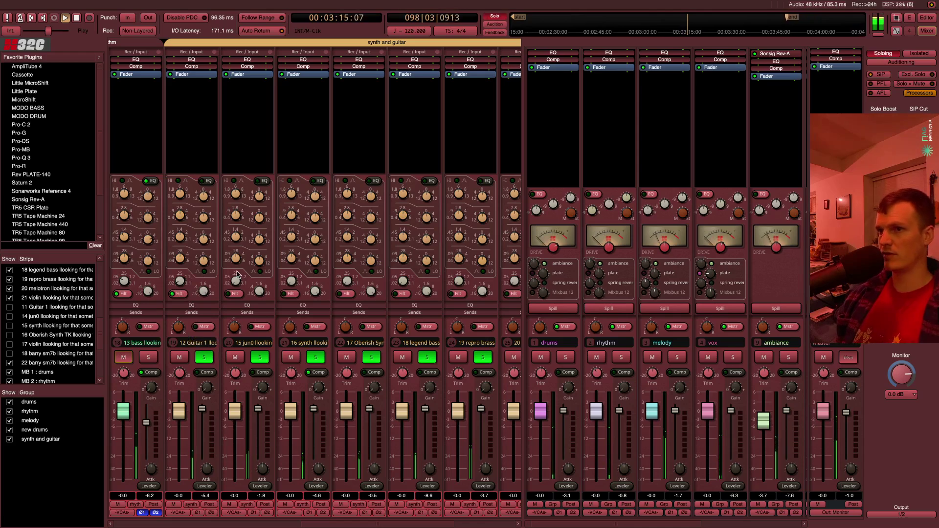
drag(181, 282, 178, 254)
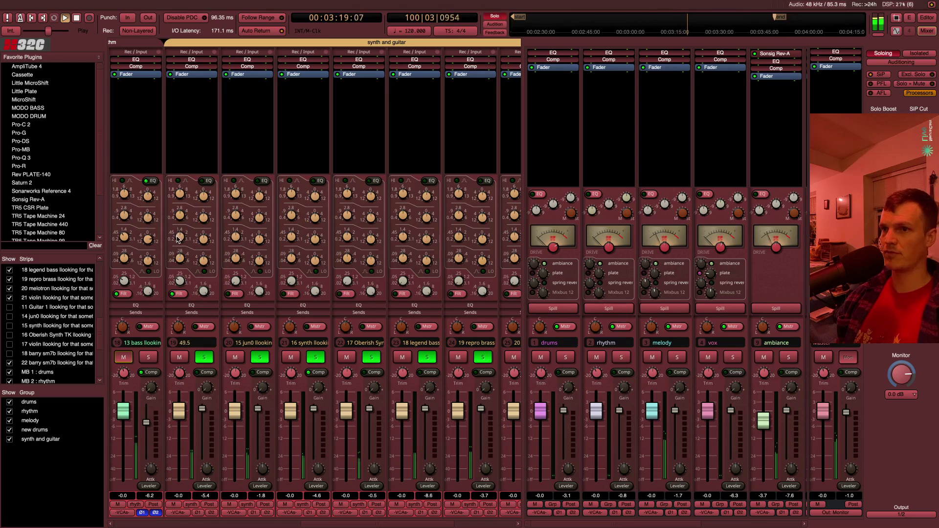
On the 12 Guitar 1 strip, enable the EQ and the compressor with 4.5 gain, and set the trim to 10.9
drag(205, 394, 207, 362)
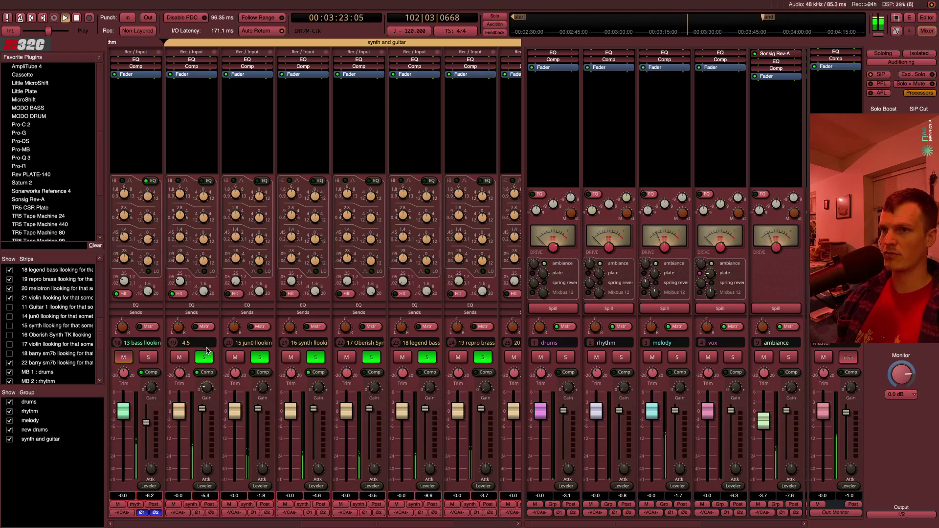
drag(180, 375, 194, 326)
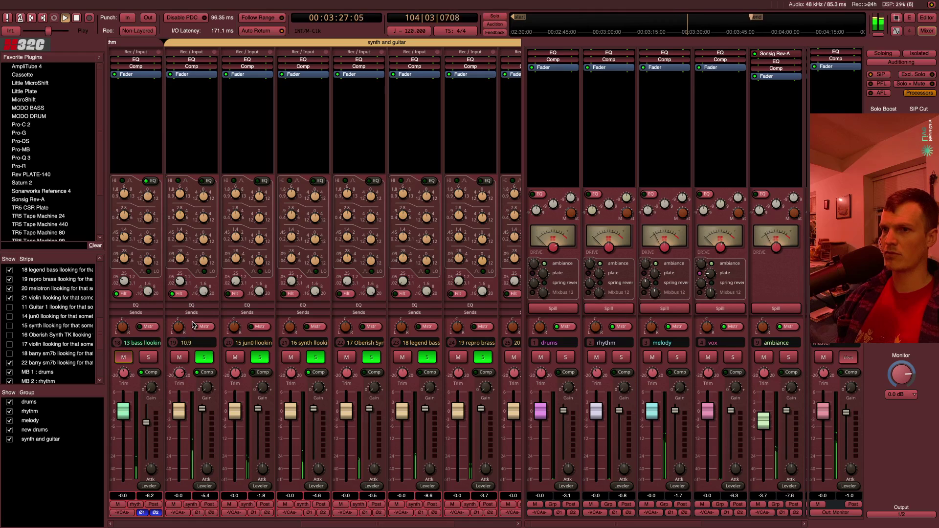
key(space)
key(space)
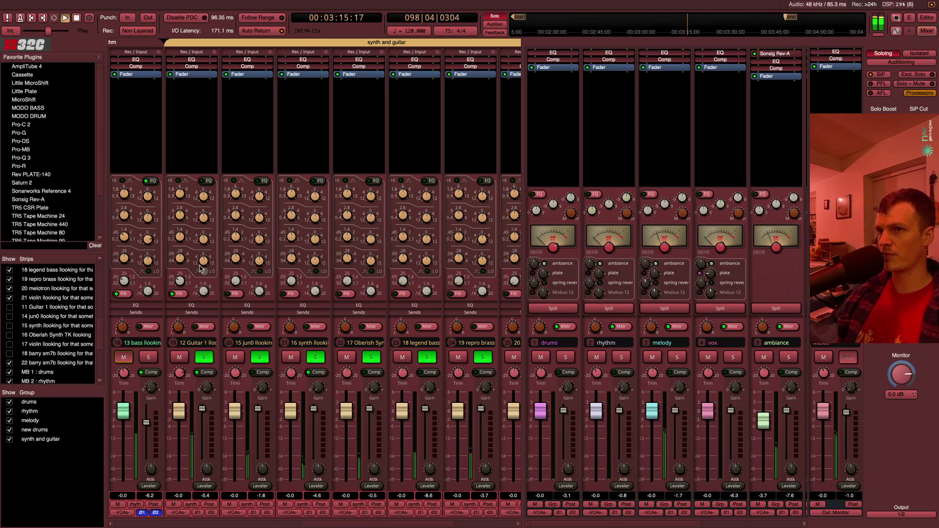
mouse_move(204, 212)
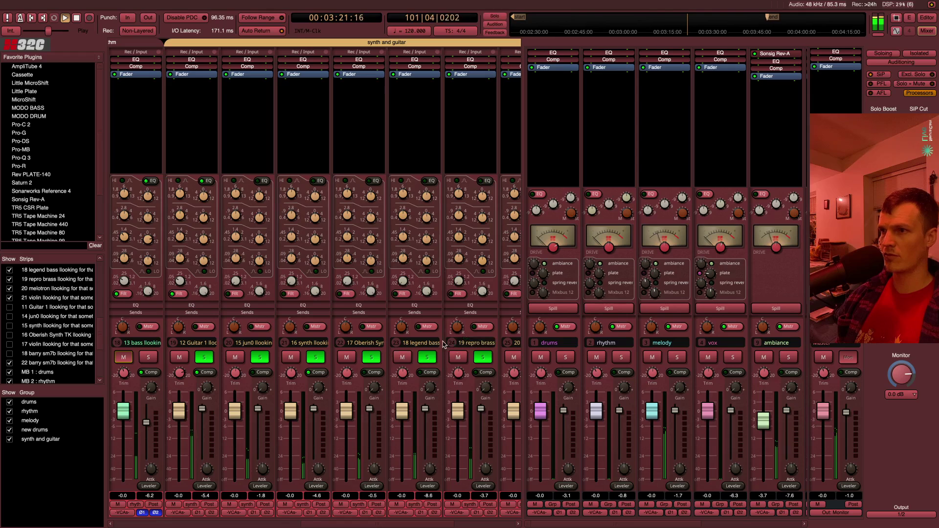
Enable the filter on the 20 melotron strip and set its high-pass to 333.1 and low-pass to 11.92k
scroll(445, 344, down, 2)
scroll(440, 343, down, 1)
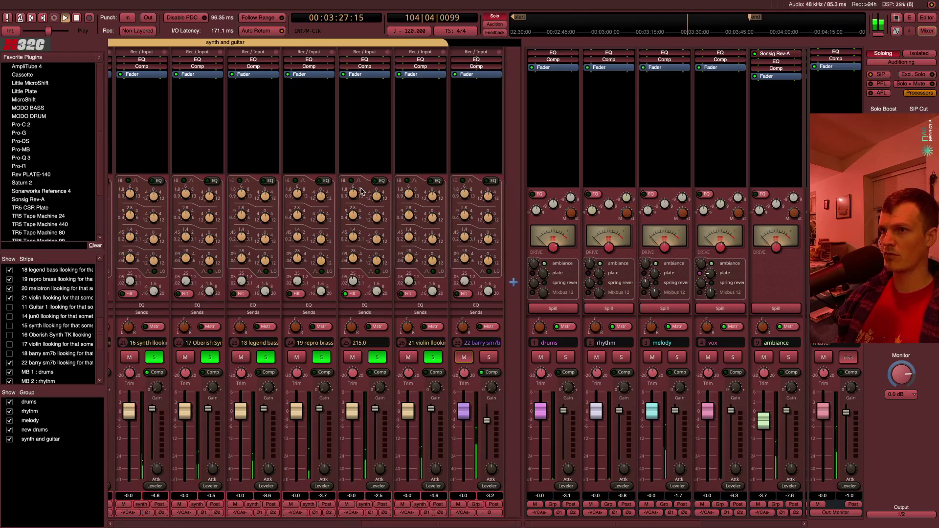
key(space)
key(space)
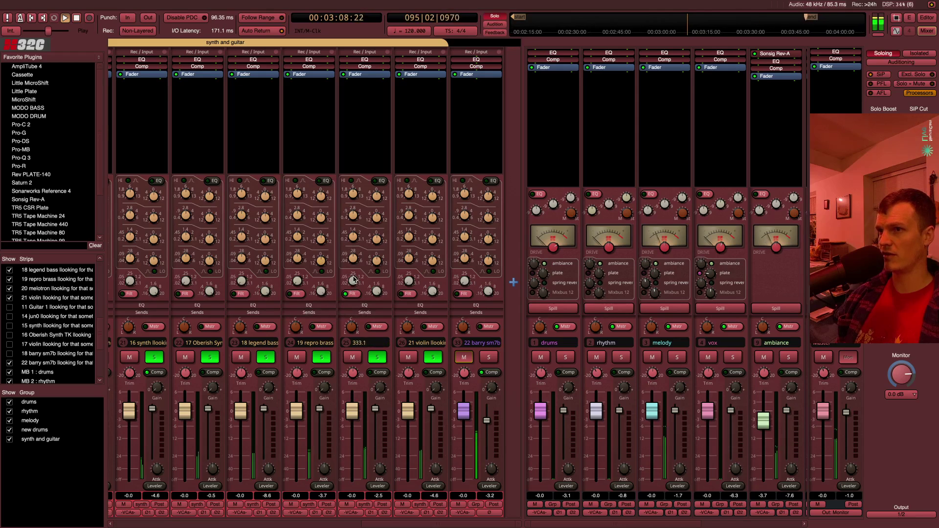
drag(352, 276, 351, 278)
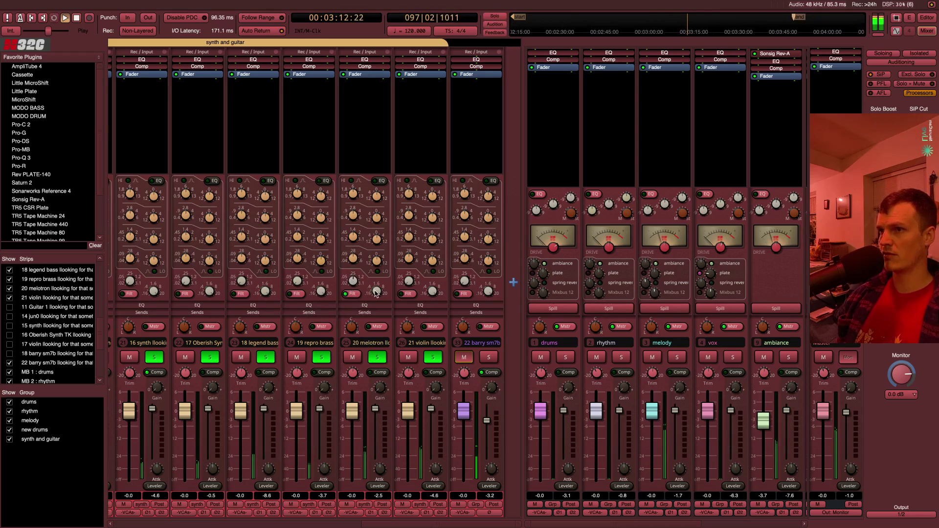
drag(380, 294, 379, 296)
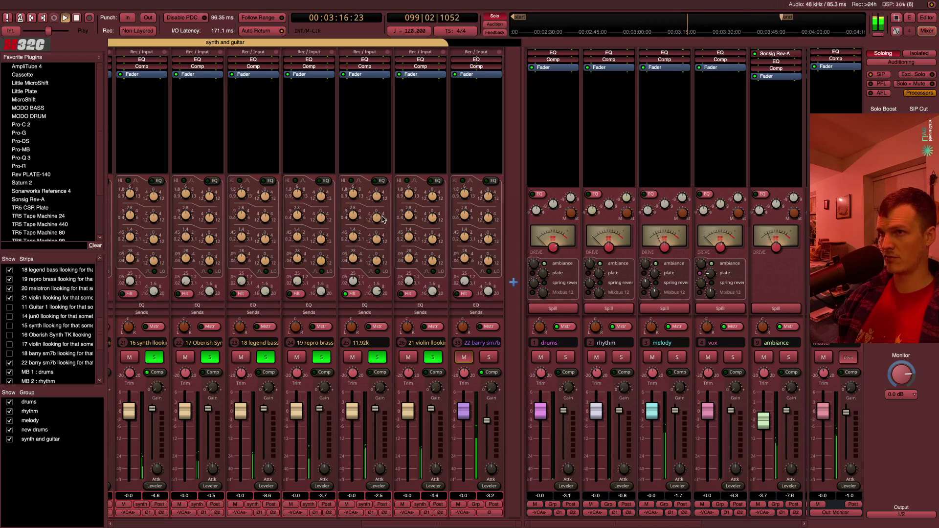
Enable the 20 melotron strip's EQ, boost its high-mid band by 2.6, and adjust that band's frequency
drag(387, 194, 387, 194)
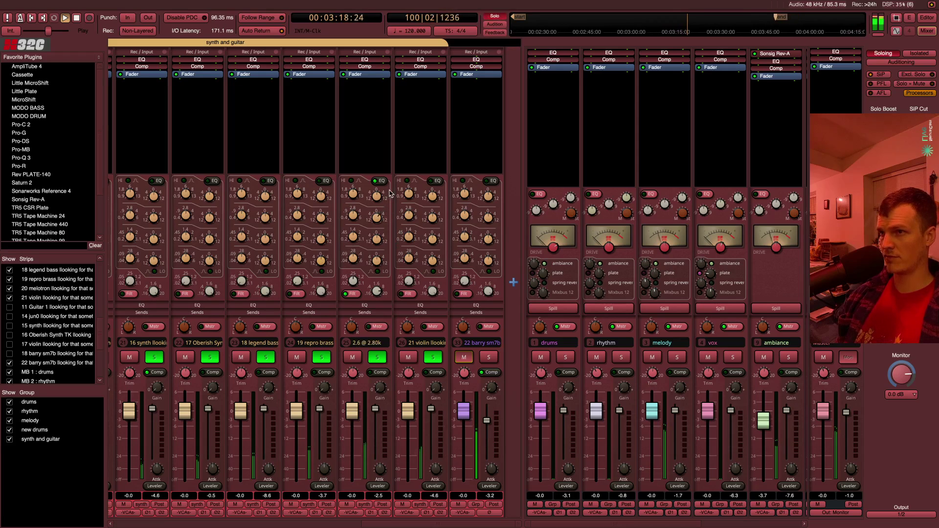
drag(351, 213, 358, 250)
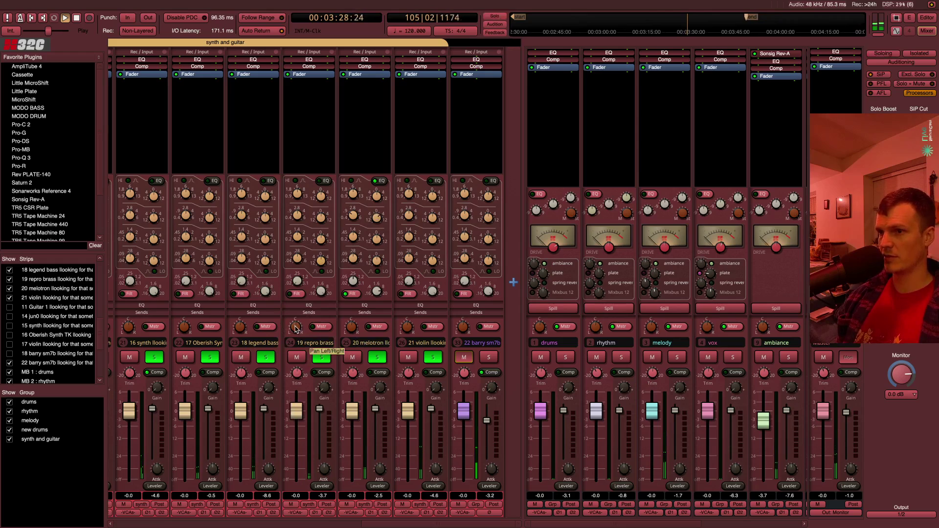
Replay the passage and pan the 18 legend bass strip to 90.0 and the 17 Oberish Synth strip to -90.0
key(space)
key(space)
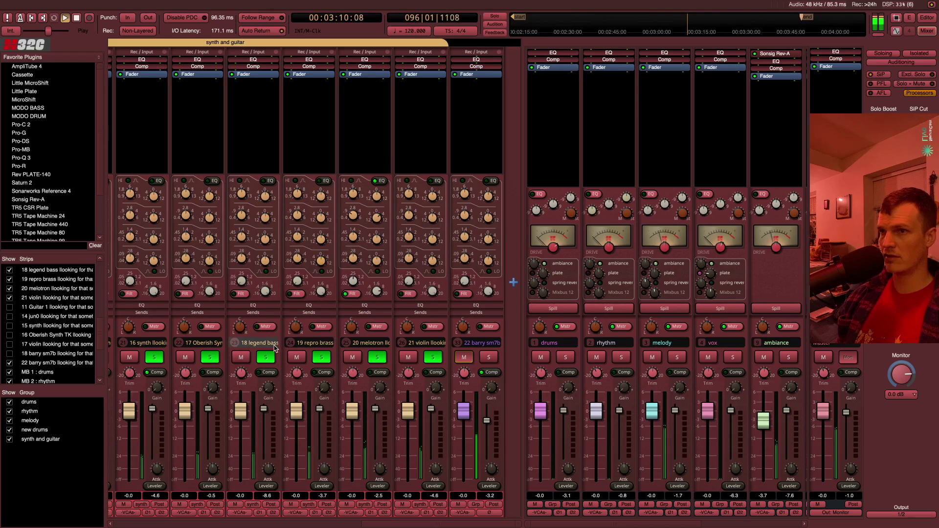
click(243, 332)
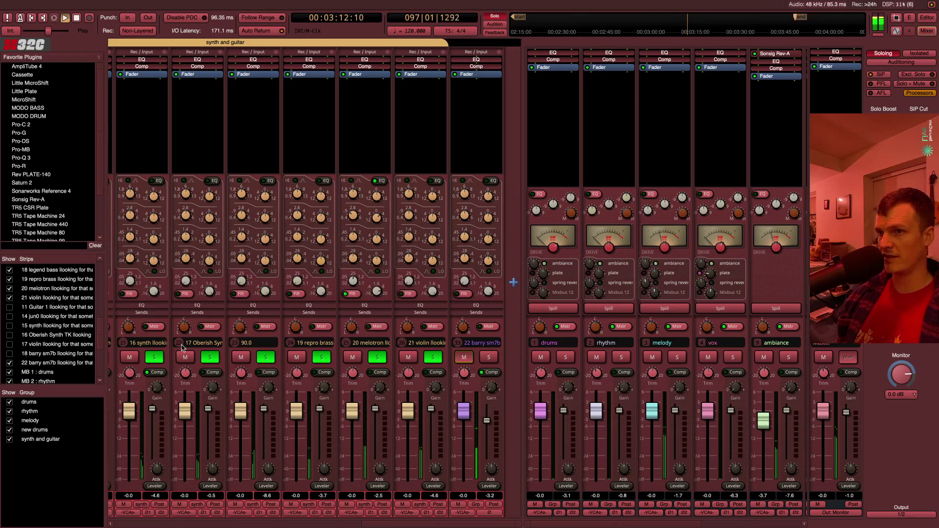
click(186, 331)
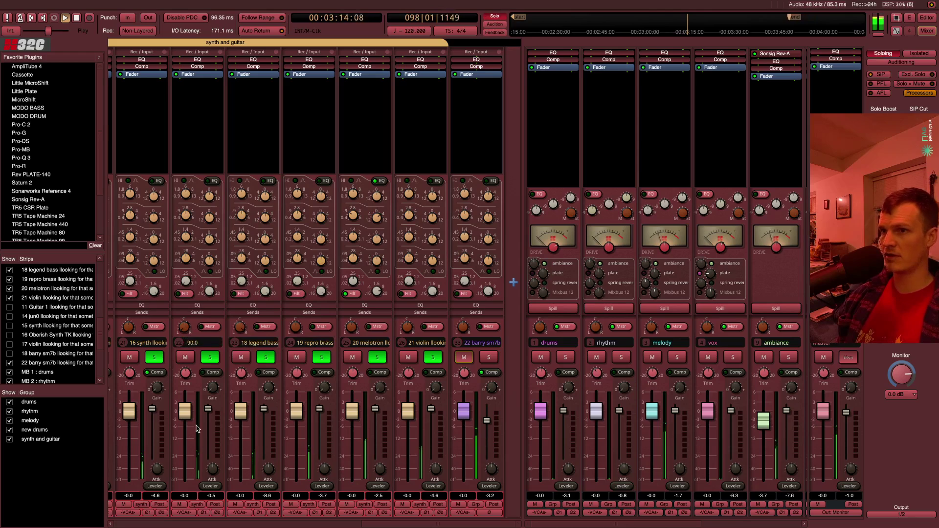
On the 17 Oberish Synth strip, raise the trim to about 10, enable the filter and compressor, and lower the compressor threshold
click(185, 374)
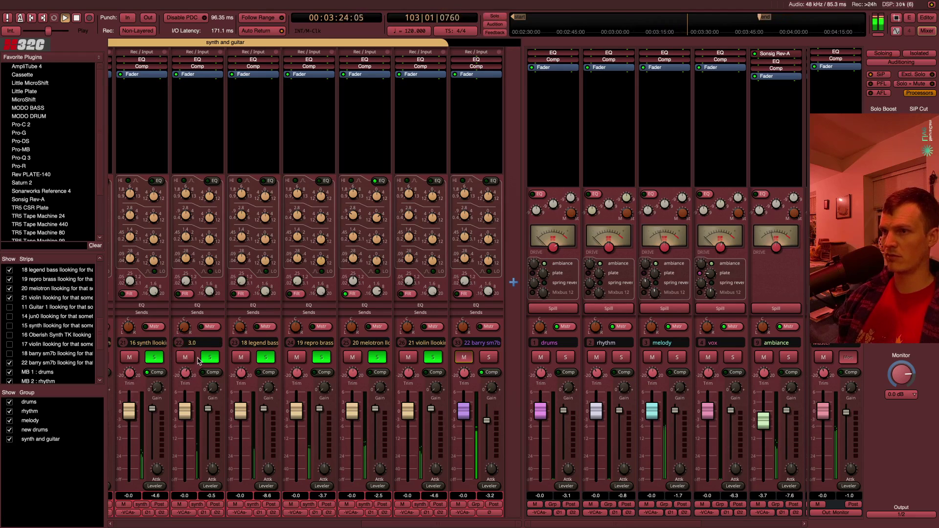
scroll(217, 322, left, 1)
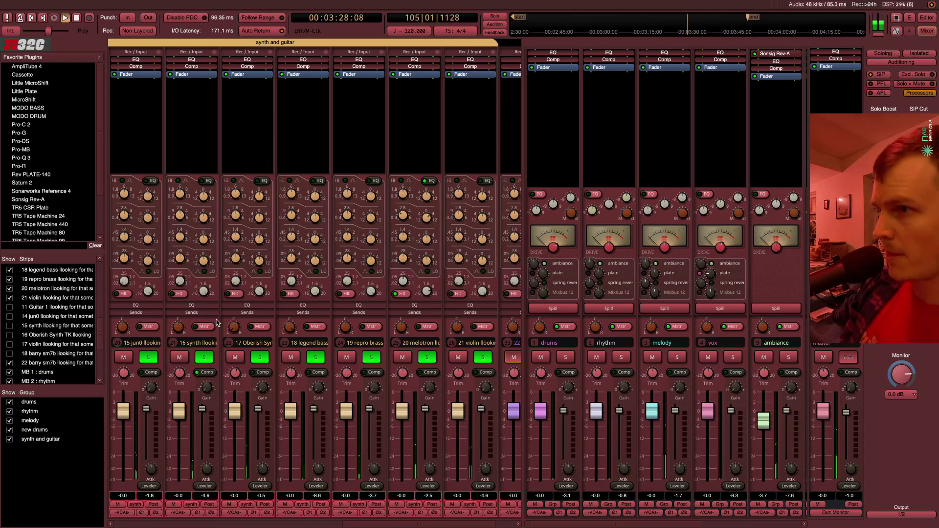
key(space)
key(space)
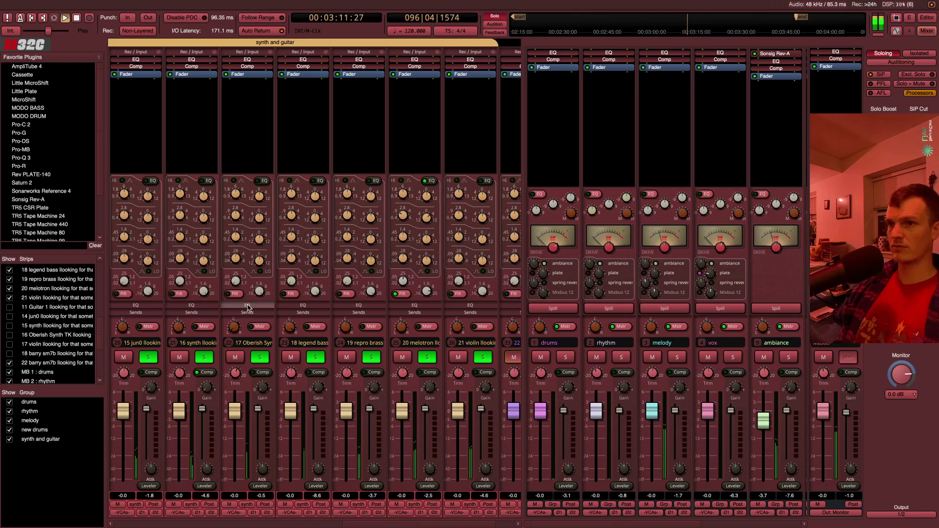
mouse_move(234, 278)
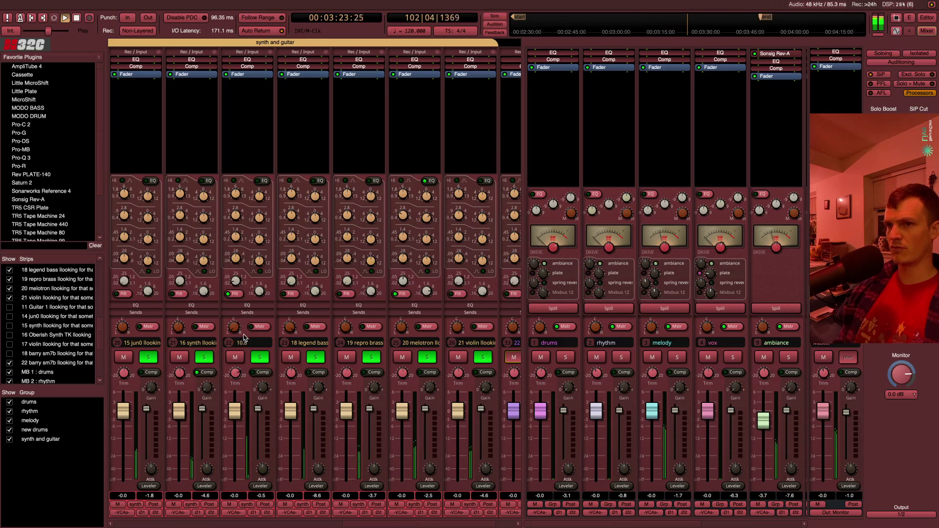
drag(258, 408, 269, 461)
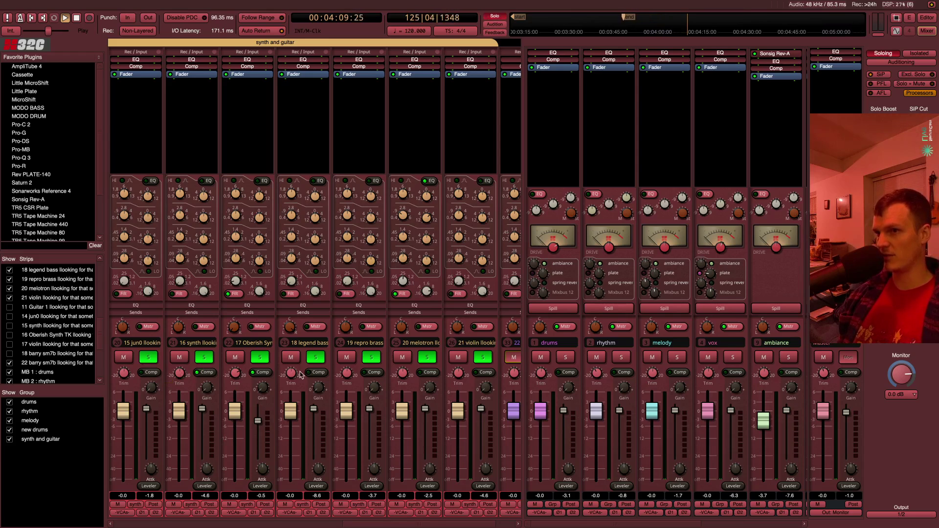
Enable the 18 legend bass filter with its high-pass at 40.2, and fine-tune the 17 Oberish Synth high-pass
key(space)
key(space)
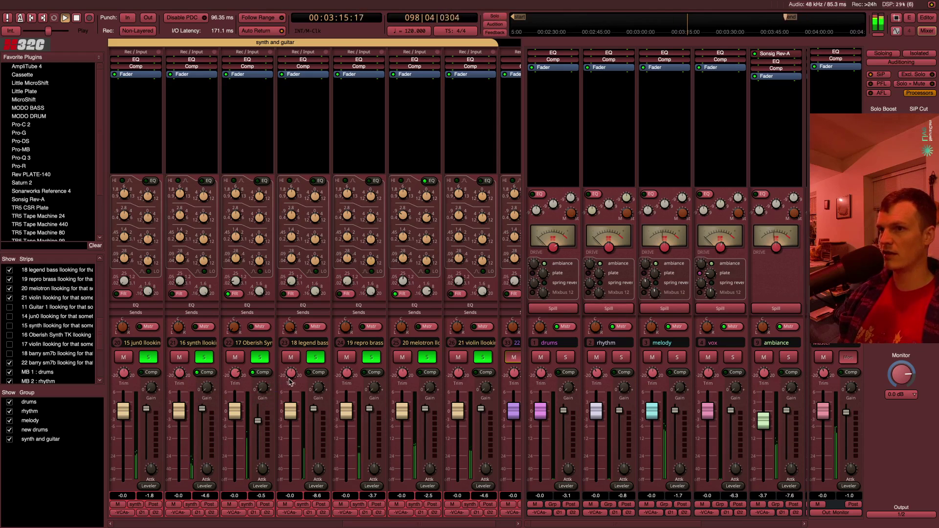
drag(290, 381, 291, 376)
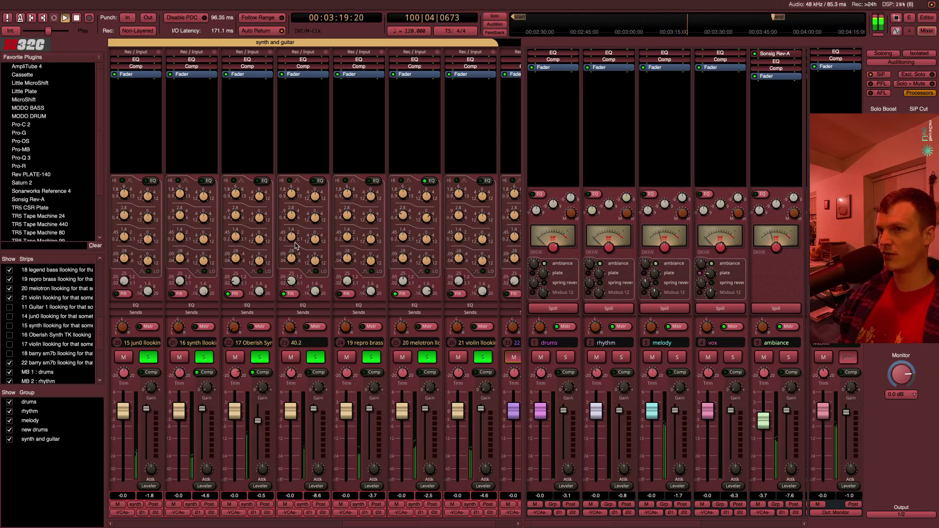
drag(239, 275, 236, 280)
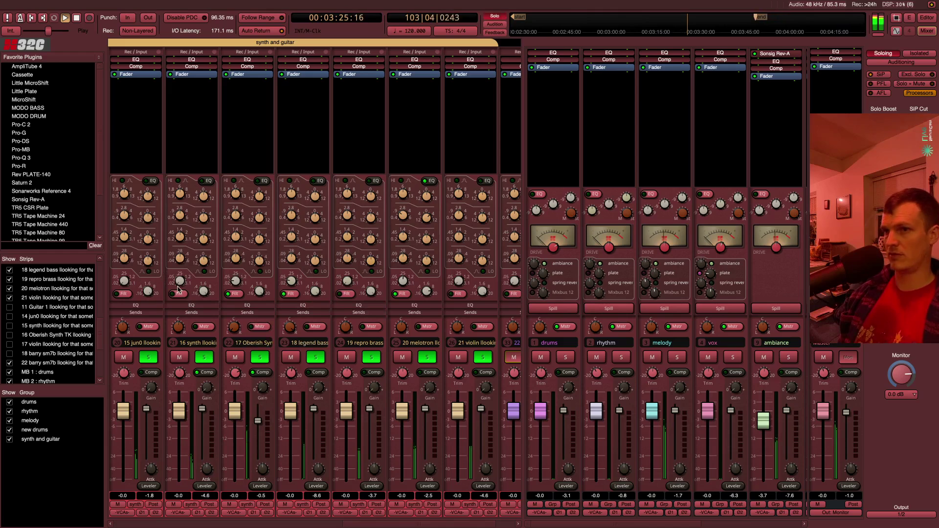
Solo the 12 reso guitar strip alongside the soloed synth and guitar group
scroll(156, 290, left, 2)
scroll(156, 290, left, 1)
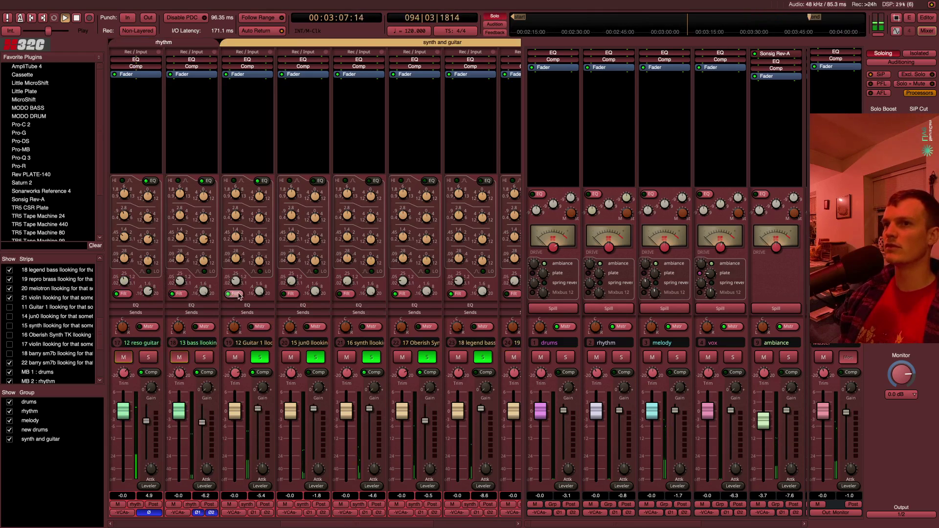
click(149, 357)
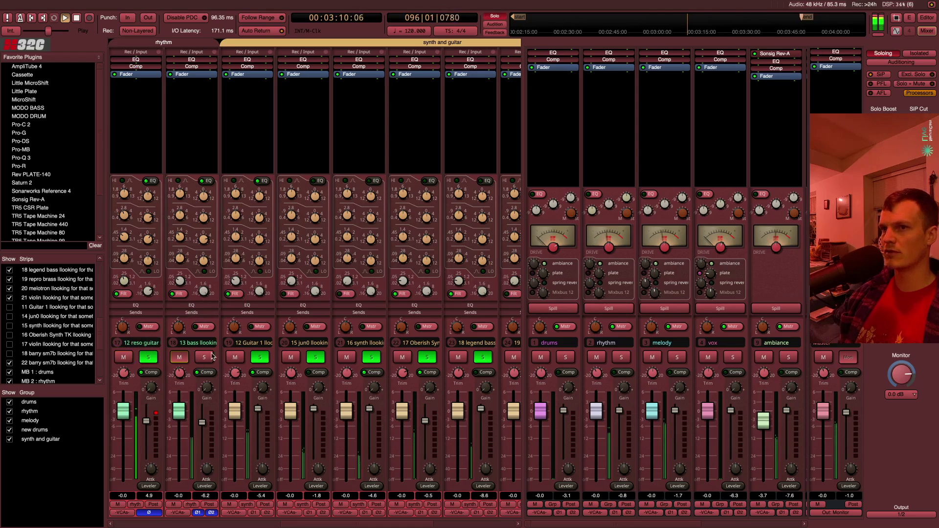
Audition a 14.0 boost at 4.95k on the 12 reso guitar EQ and boost its high band by 6.2 at 6.49k
drag(126, 281, 126, 287)
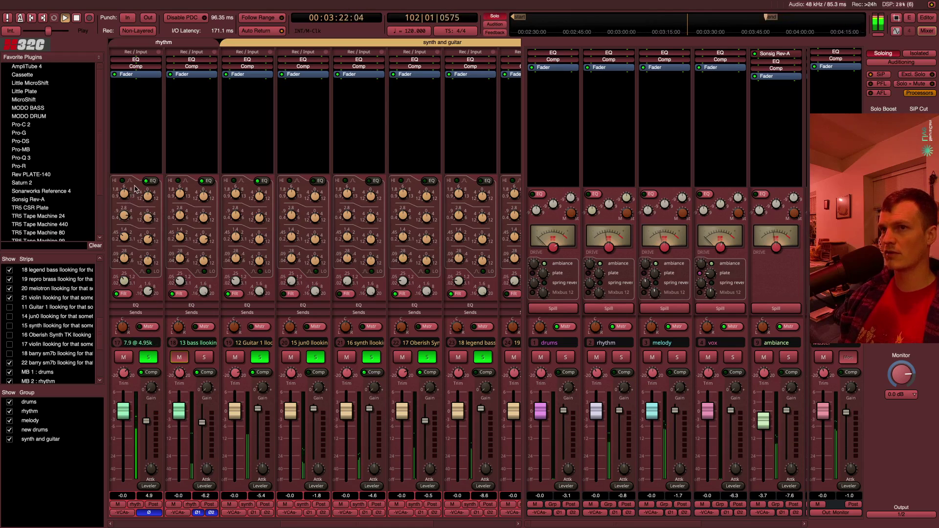
drag(148, 218, 154, 152)
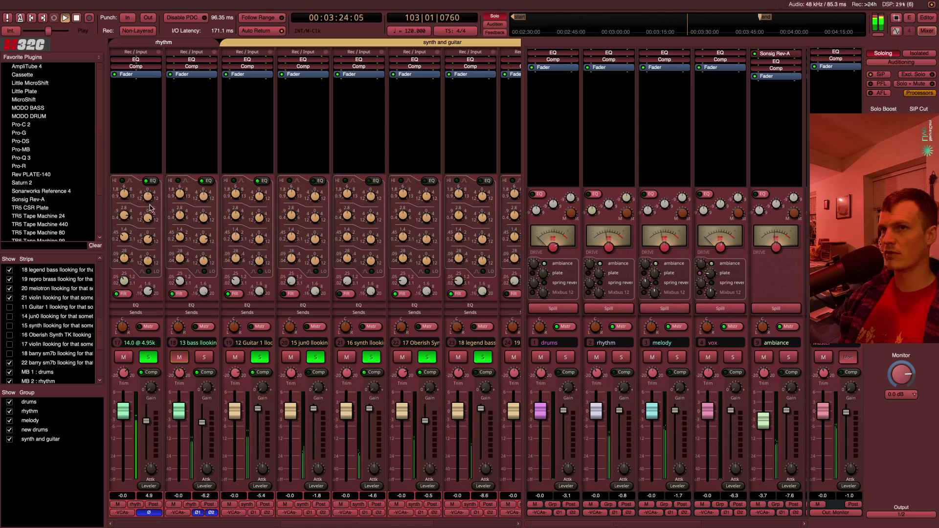
drag(149, 198, 154, 177)
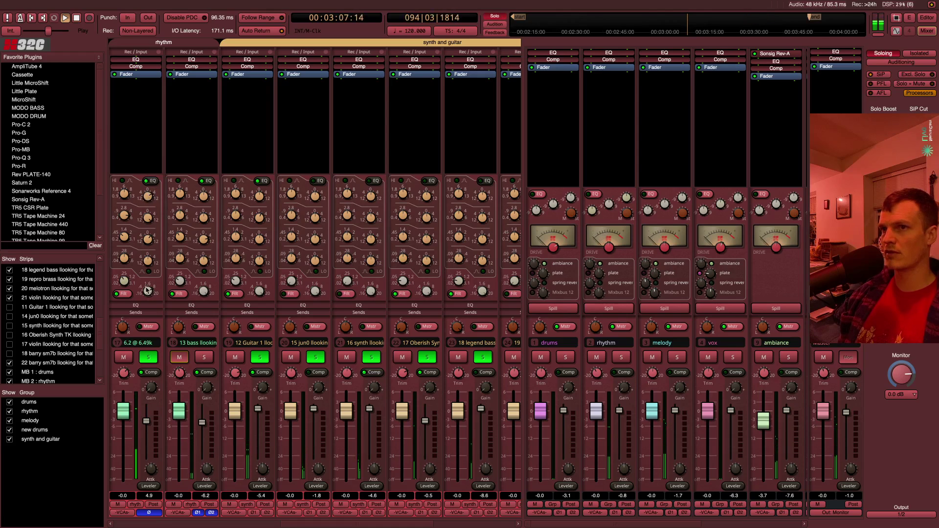
Set the 12 reso guitar's low-pass to 10.92k and high-pass to 102.5, and boost its low-mid band by 3.2 at 509.4
drag(149, 292, 150, 283)
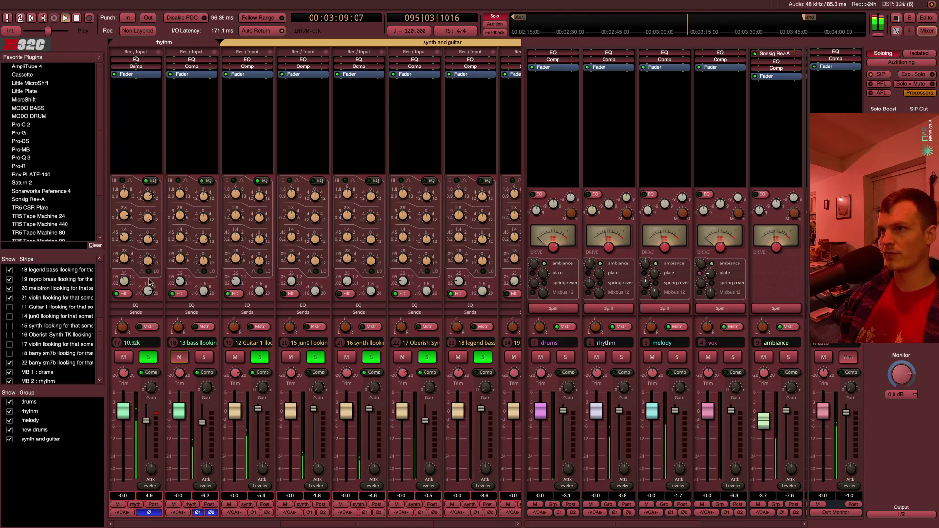
drag(148, 239, 156, 205)
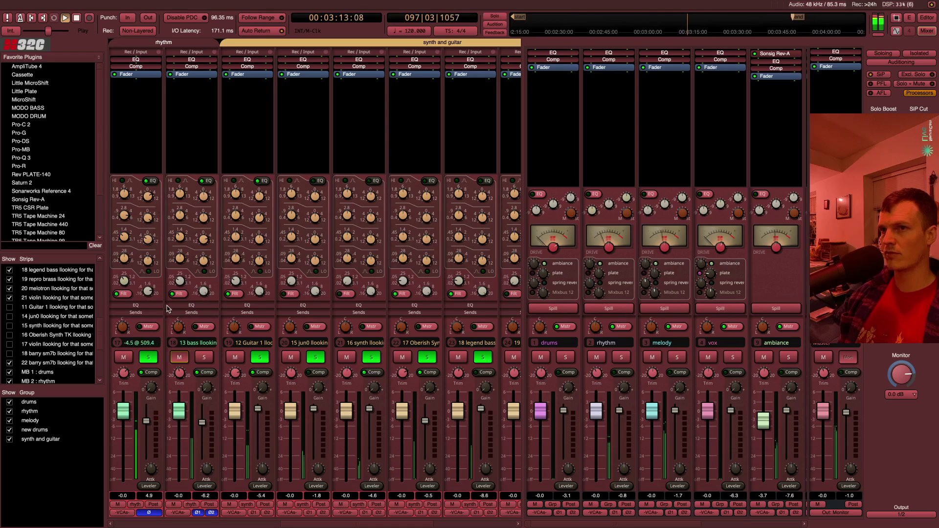
drag(168, 256, 168, 221)
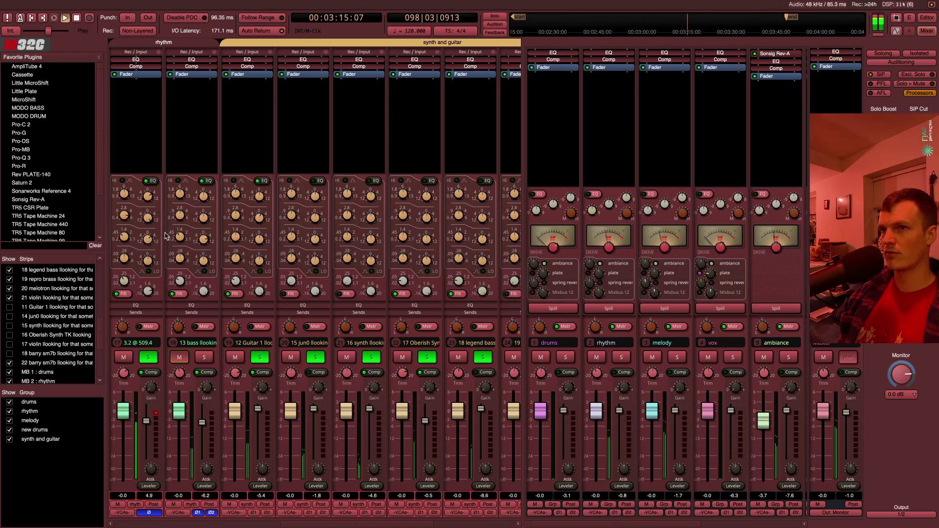
drag(131, 281, 130, 289)
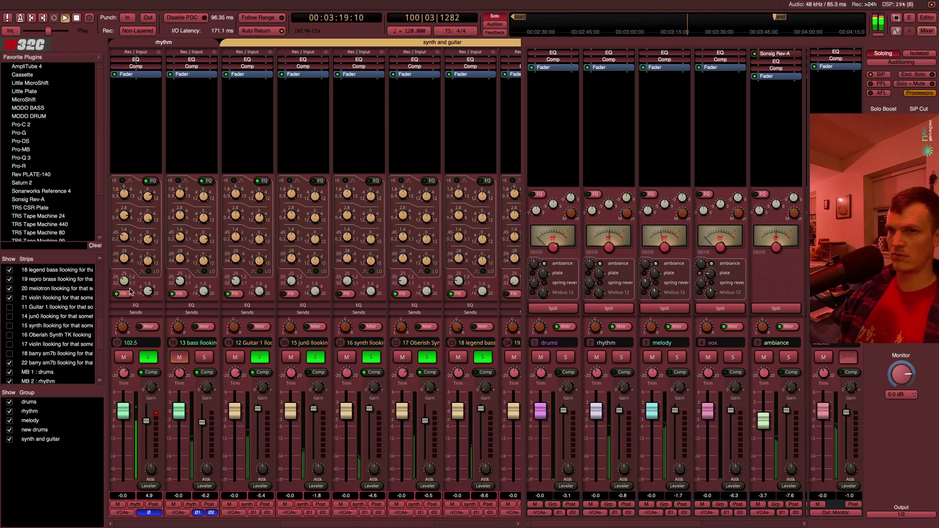
click(153, 181)
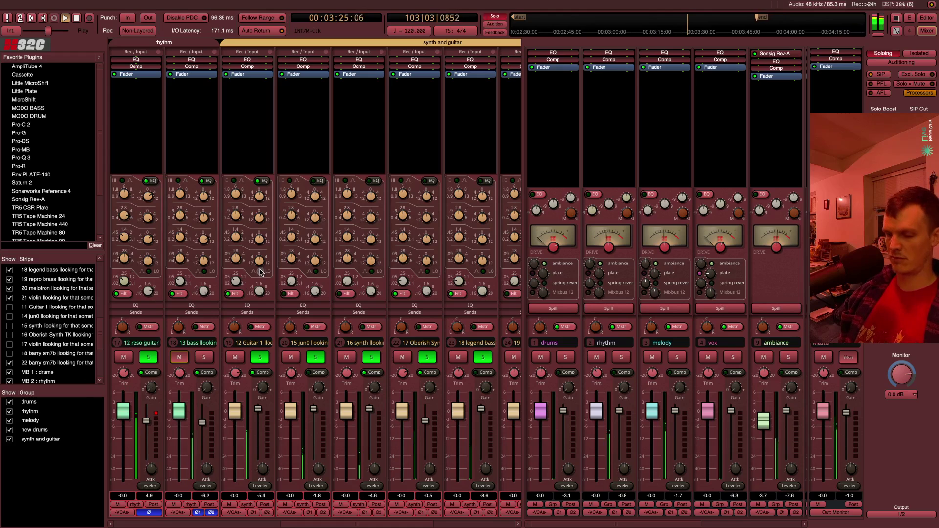
Show the editor, select a range from about bar 81 to bar 94 across the rack through overhead tracks, and audition the passage
key(alt+e)
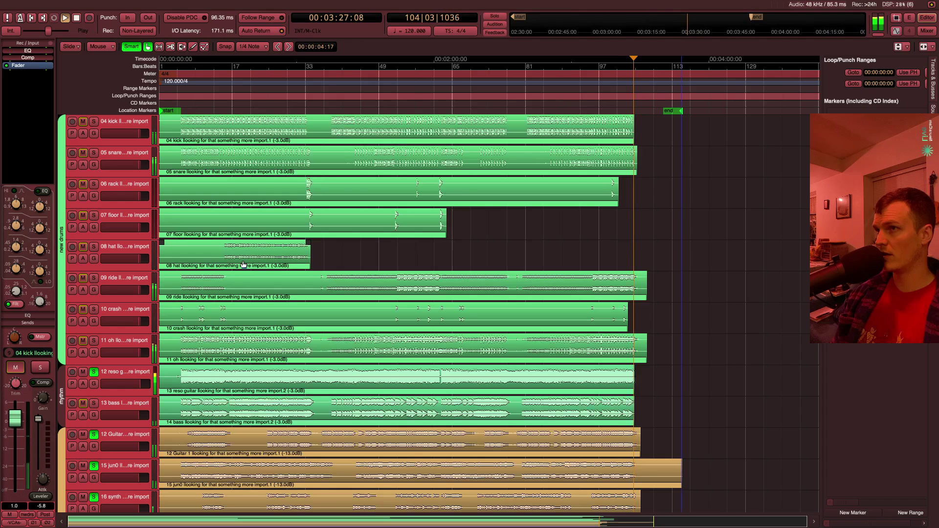
key(space)
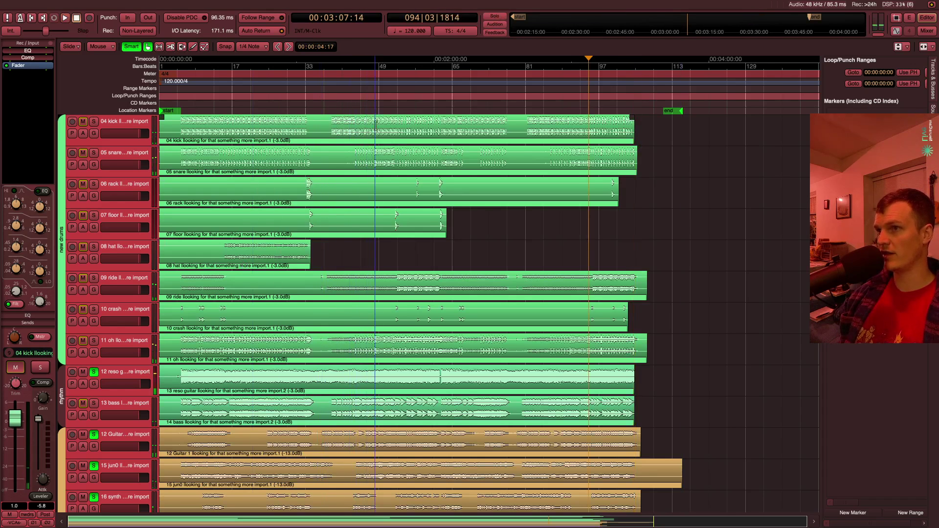
scroll(383, 196, down, 2)
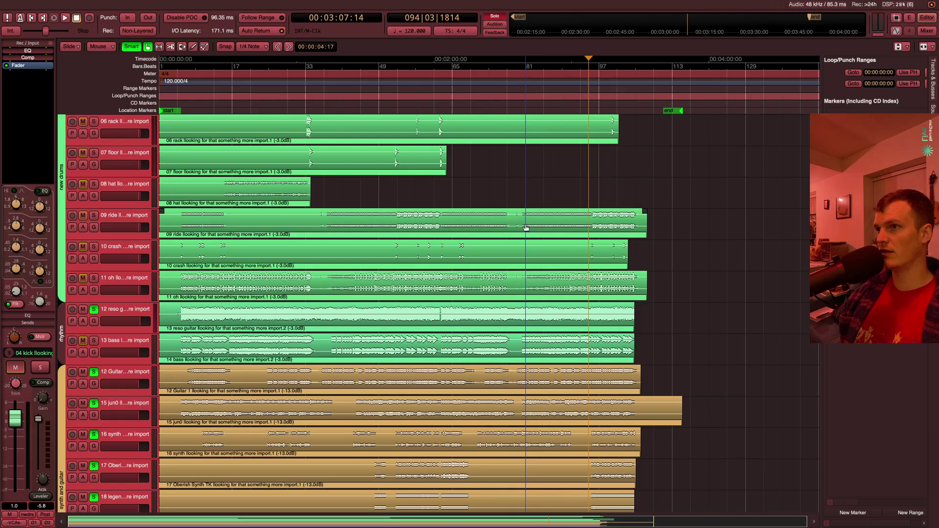
drag(530, 217, 585, 269)
key(space)
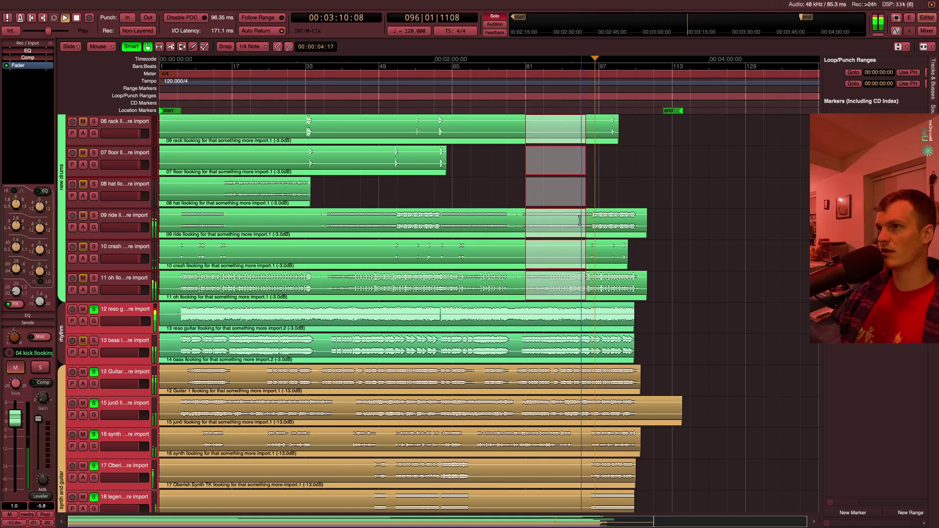
key(space)
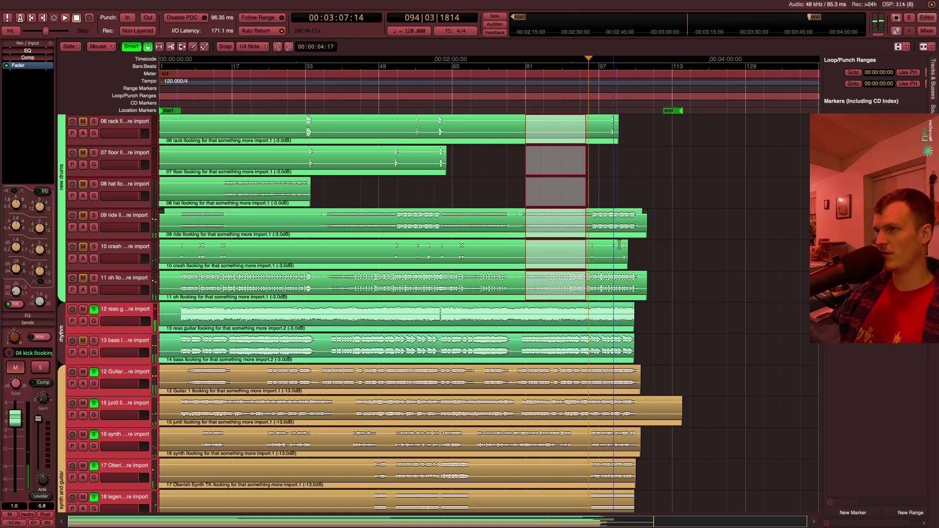
Select about bars 92 to 100 across the drum tracks and reso guitar, run Optimize Polarity, and close the results
click(615, 290)
click(659, 197)
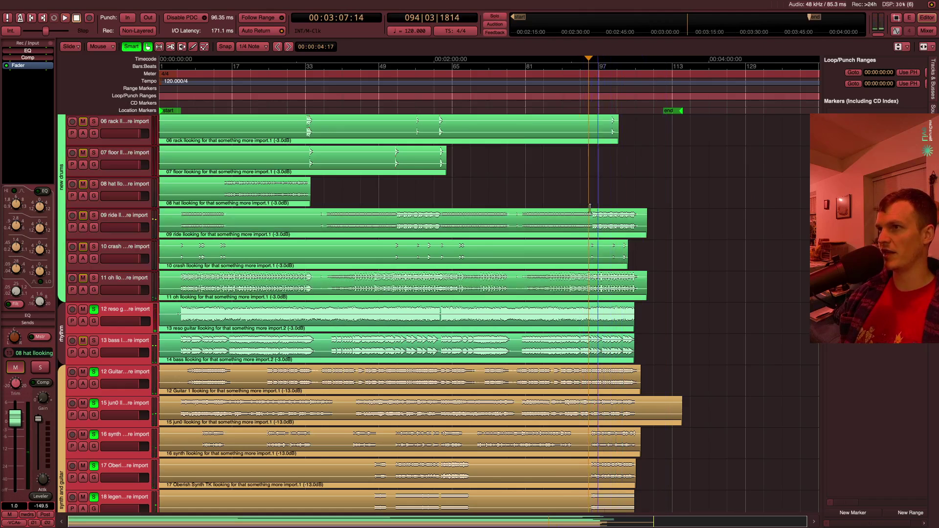
drag(576, 222, 613, 323)
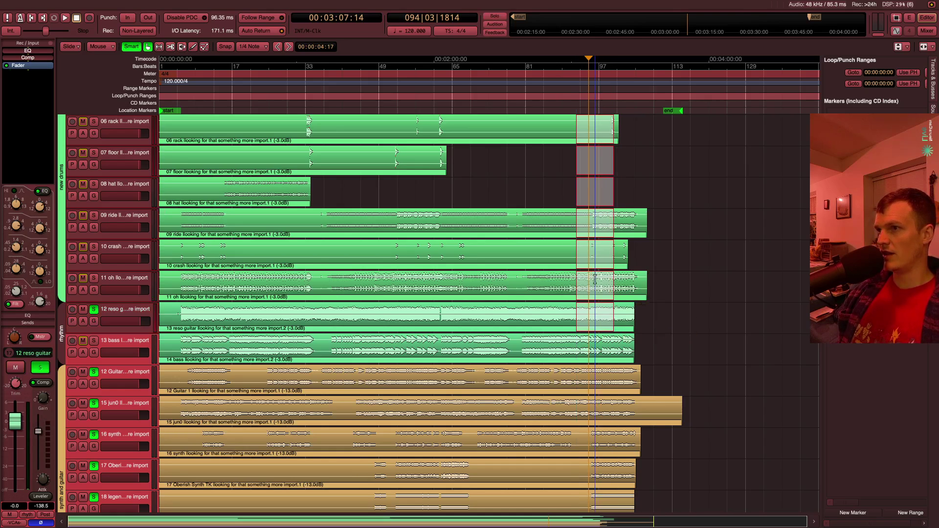
right_click(596, 290)
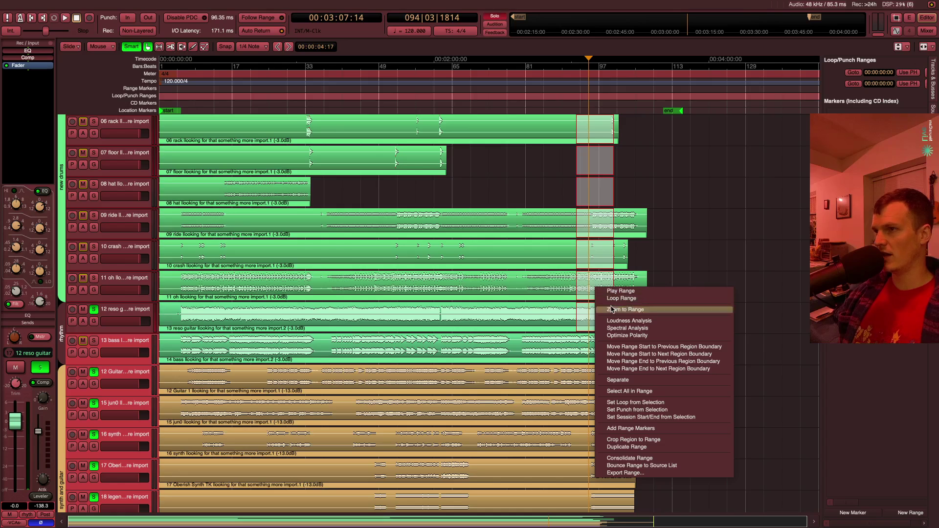
click(638, 336)
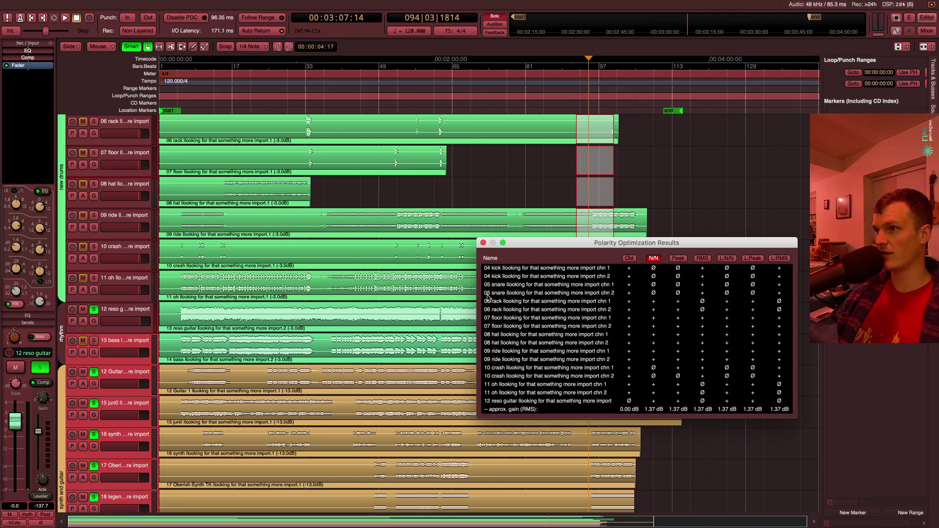
click(484, 243)
click(548, 198)
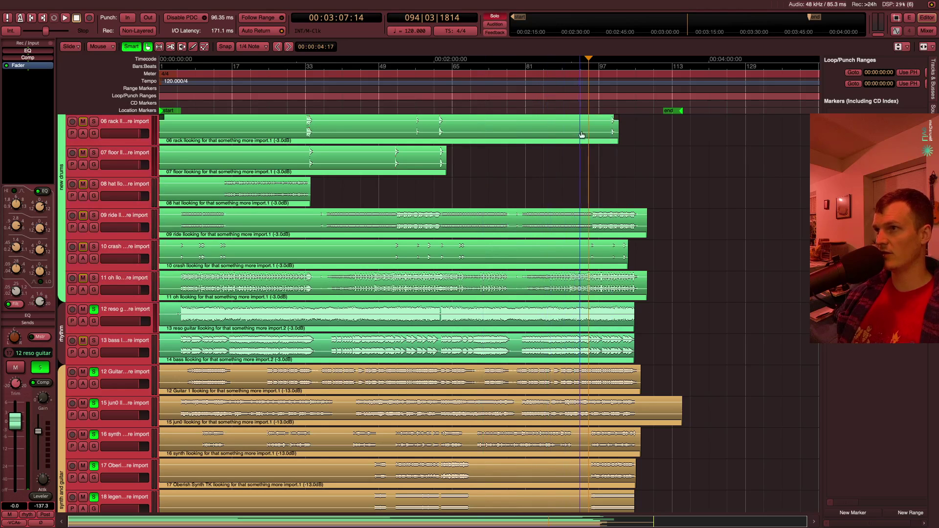
Move the playhead back to about bar 89, play the song briefly from there, and stop playback
scroll(583, 124, up, 1)
scroll(583, 123, up, 1)
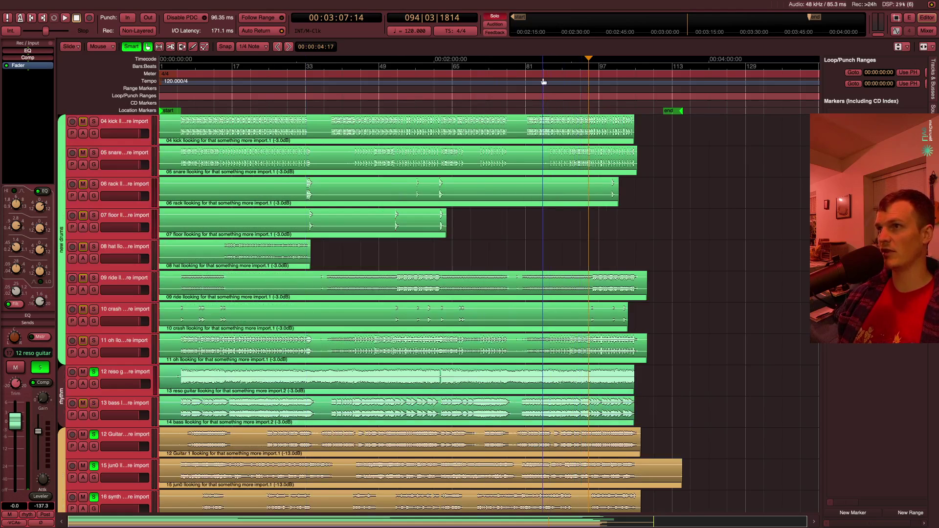
click(159, 46)
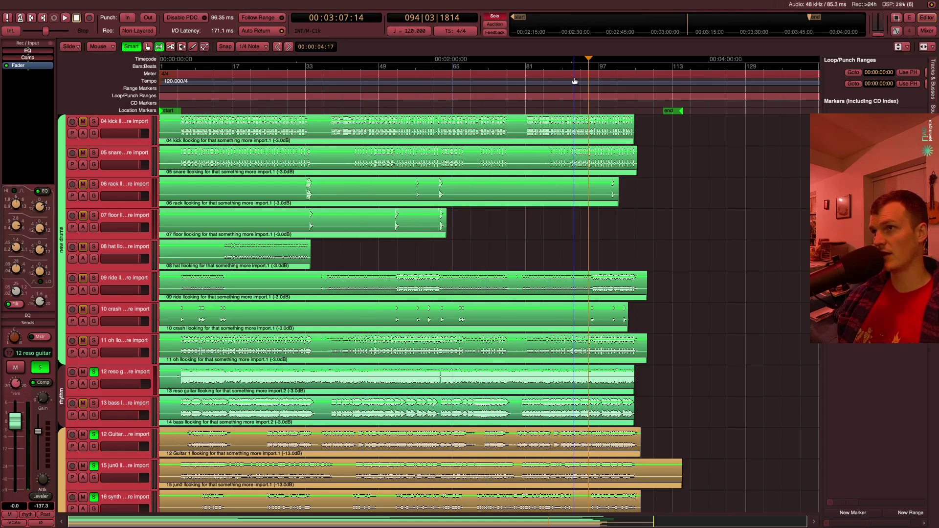
drag(603, 92, 565, 90)
key(space)
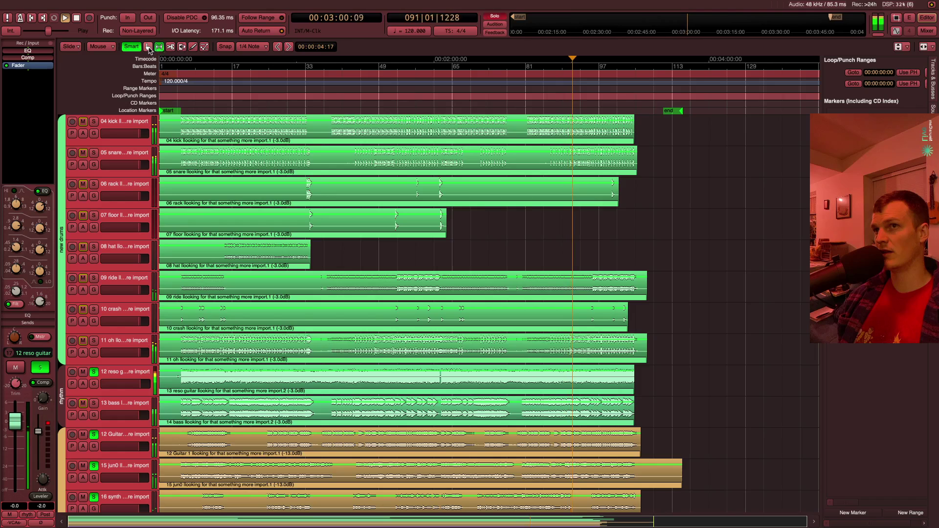
key(space)
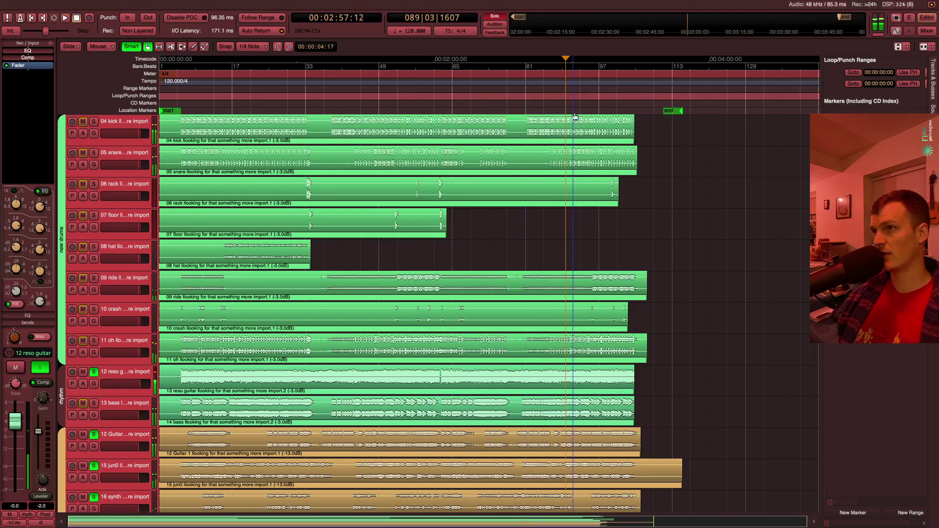
drag(573, 133, 643, 442)
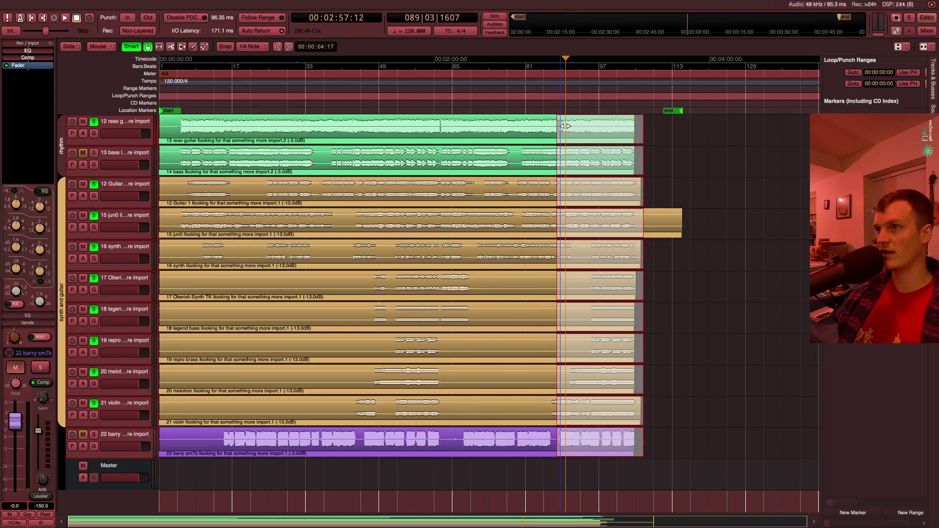
right_click(615, 150)
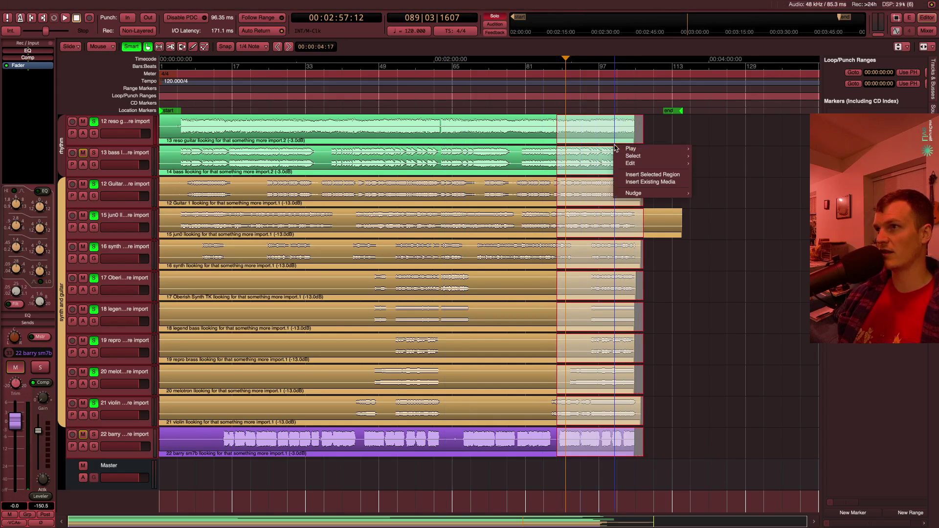
mouse_move(625, 152)
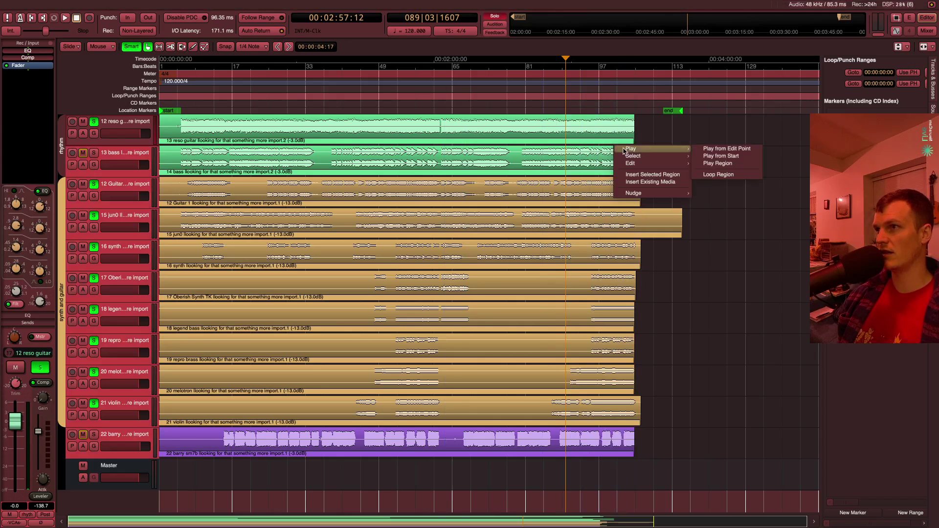
click(649, 138)
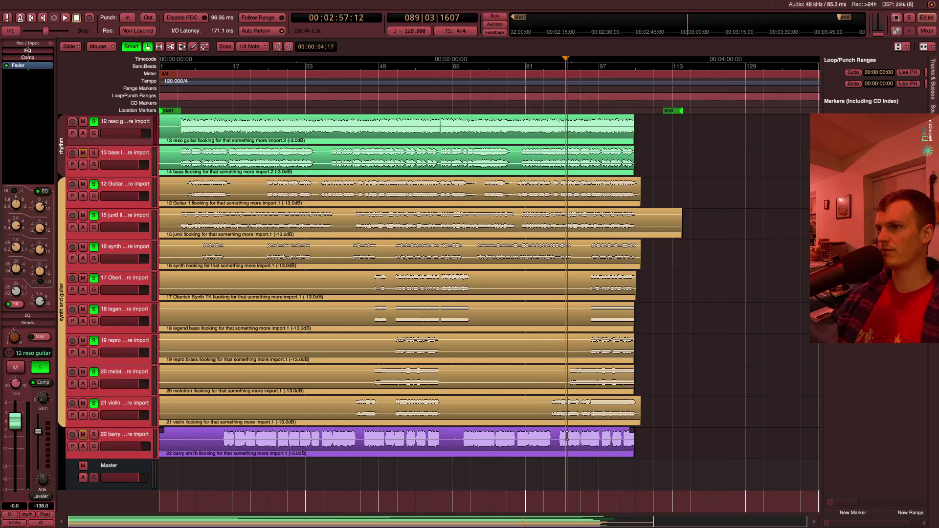
Select a range from the playhead to about bar 107 across all the drum, rhythm, synth, guitar and vocal tracks and run Optimize Polarity
drag(566, 437, 644, 43)
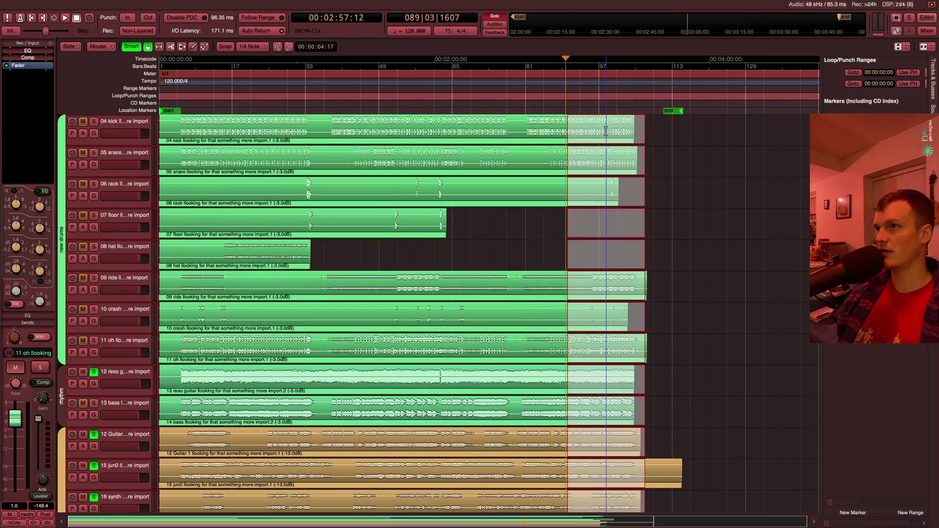
right_click(606, 128)
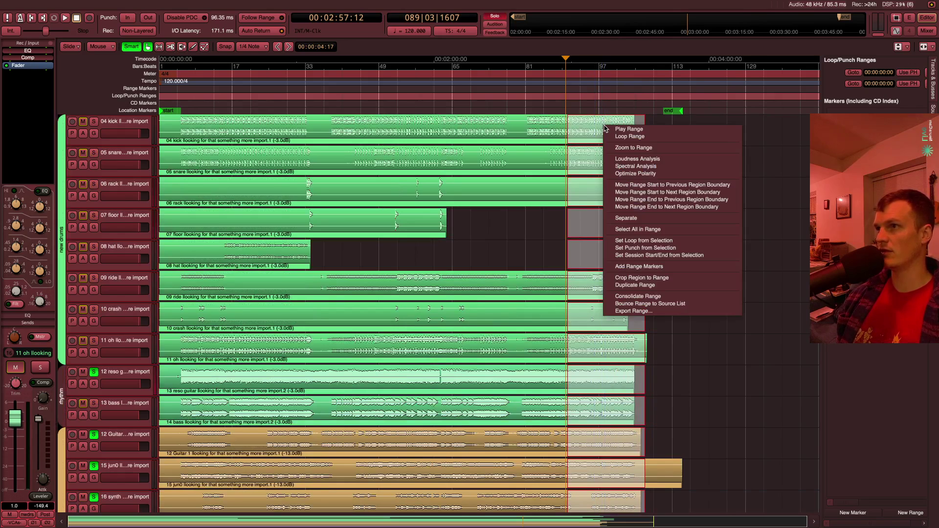
click(639, 174)
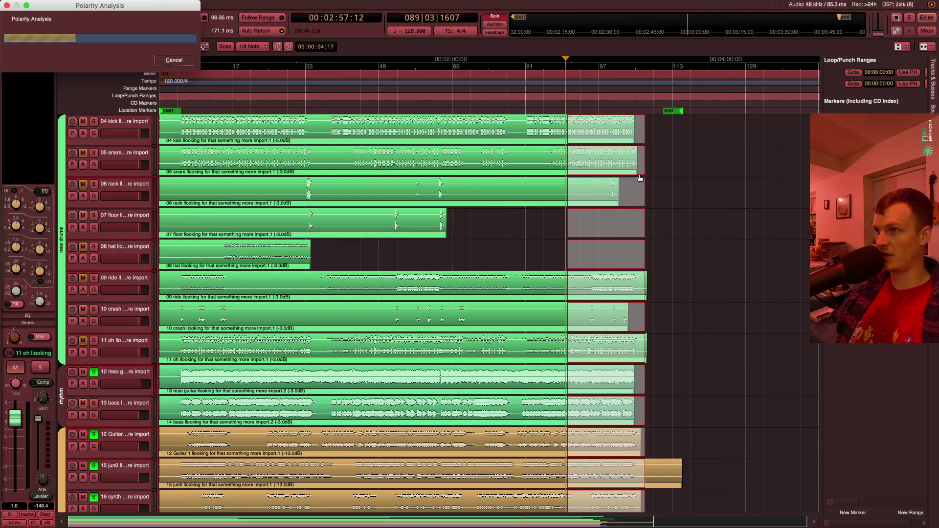
Switch to OBS, set the sm7 source's audio monitoring to Monitor Off in Advanced Audio Properties, and return to Mixbus
key(super+Tab)
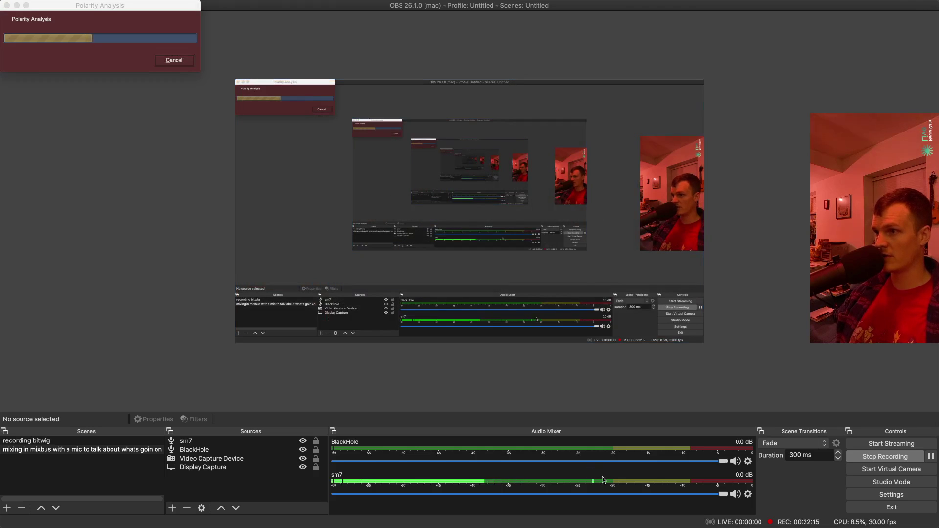
right_click(603, 478)
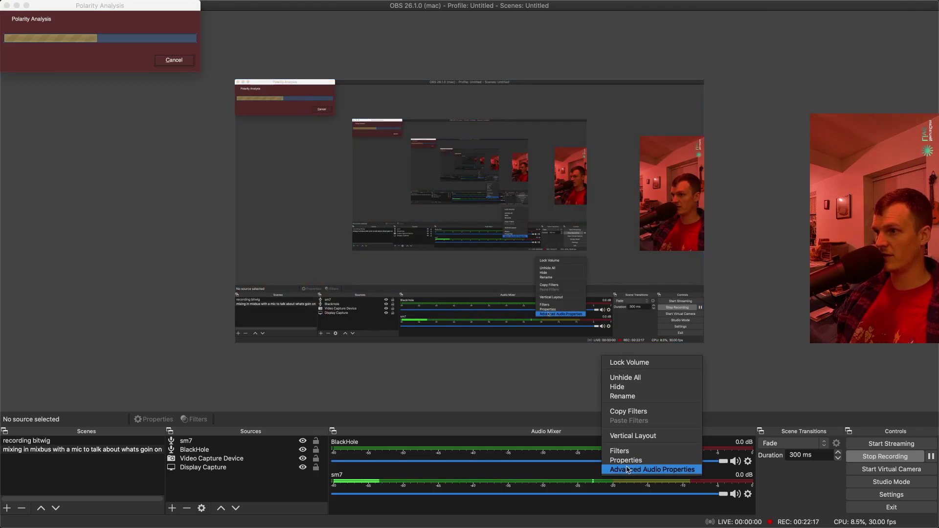
click(628, 469)
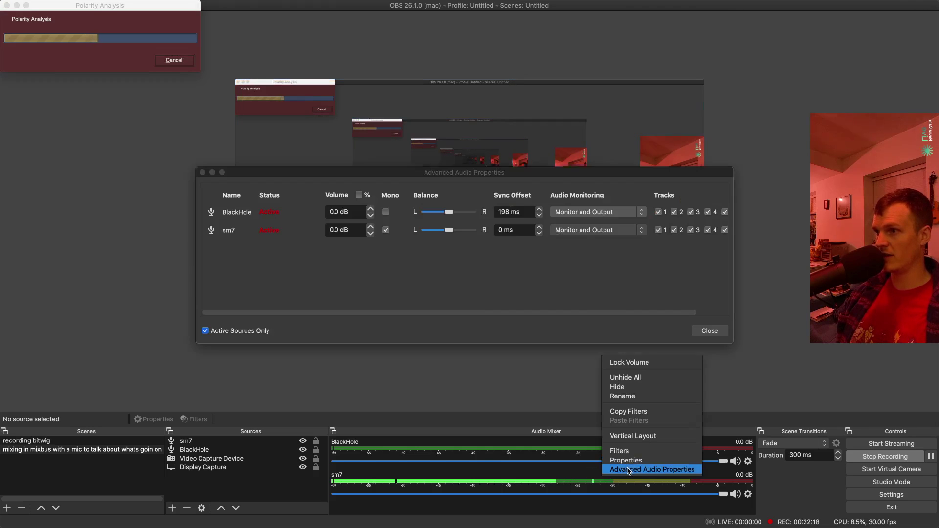
click(584, 236)
click(589, 215)
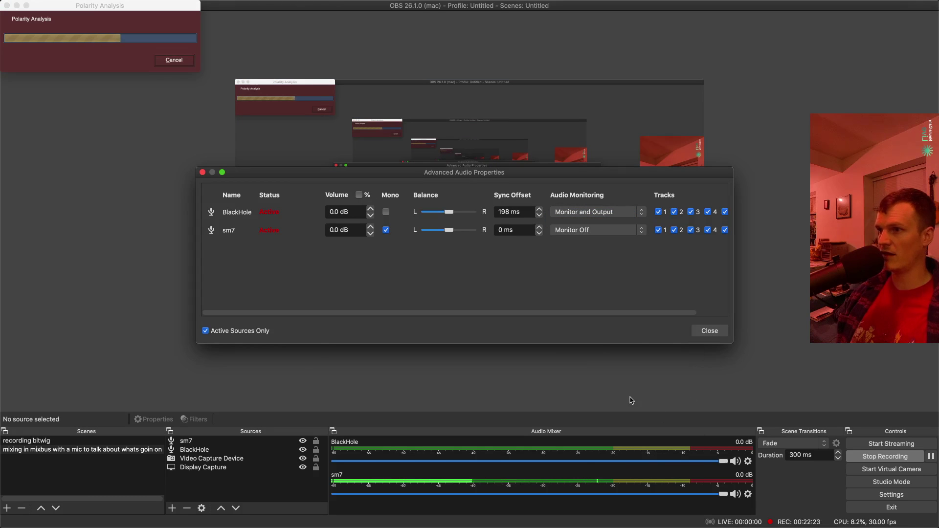
key(Escape)
key(super+Tab)
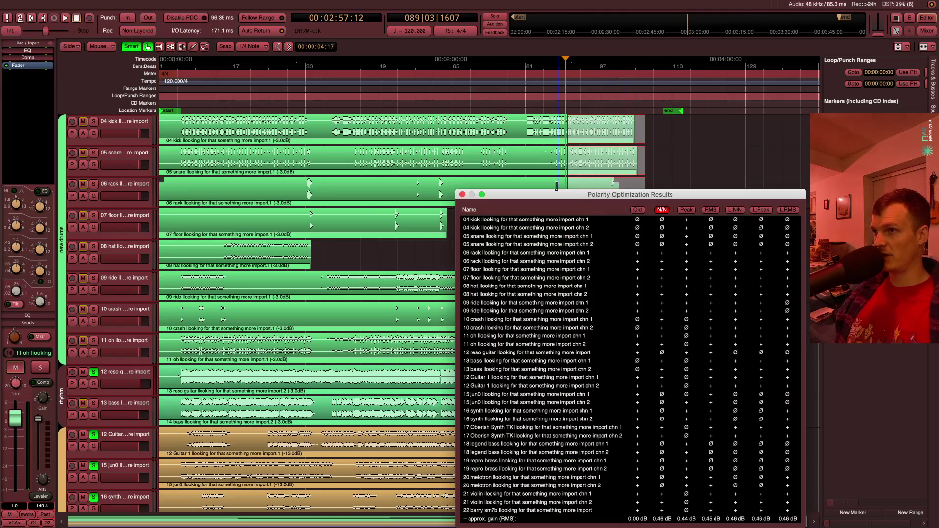
Review the per-track Polarity Optimization Results and close them
drag(559, 197, 475, 159)
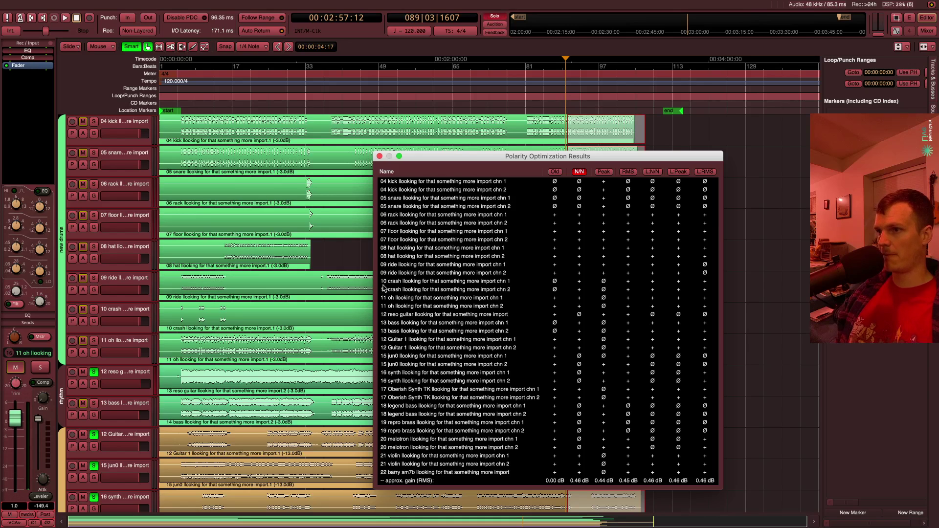
click(380, 156)
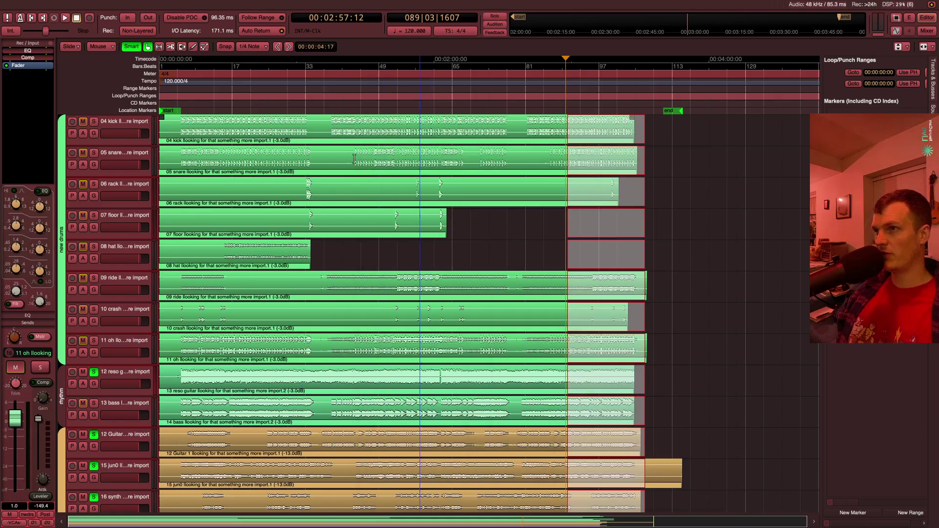
Start playback from about bar 89 and show the synth and guitar channel strips in the mixer
key(space)
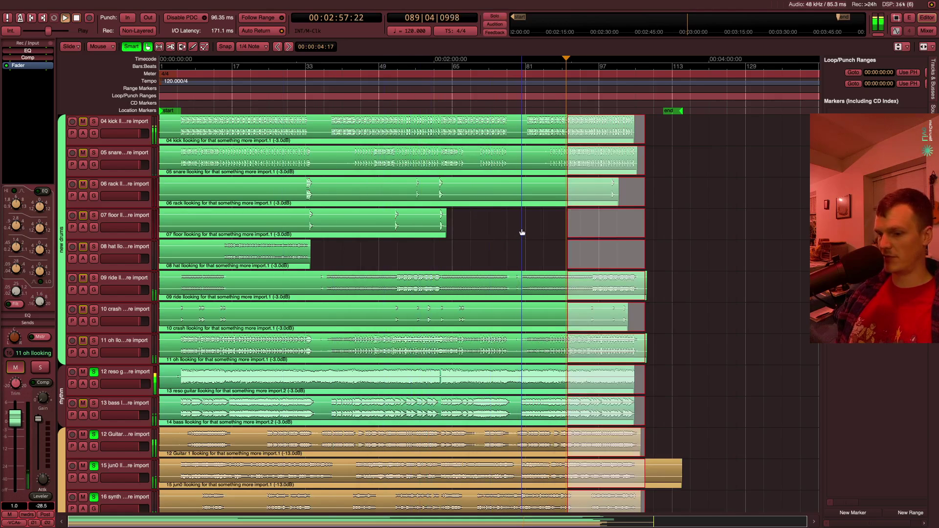
key(alt+m)
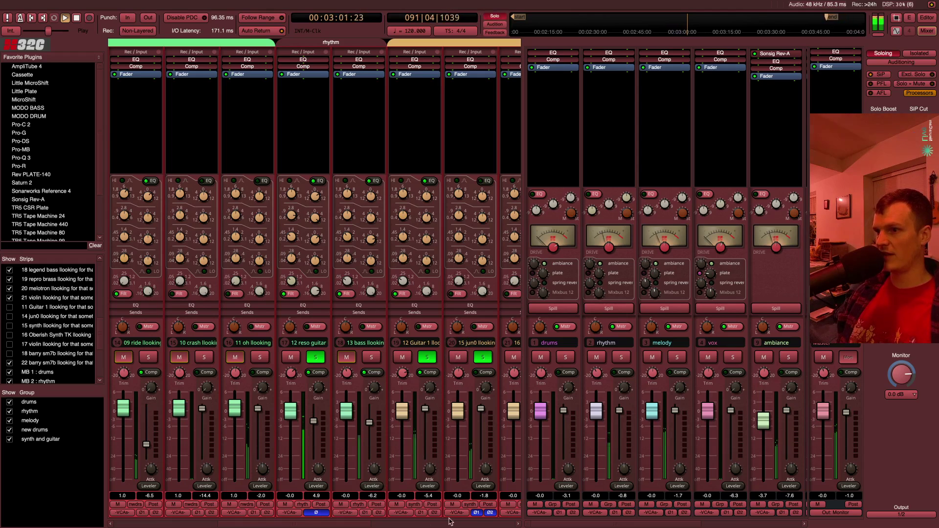
scroll(453, 516, right, 5)
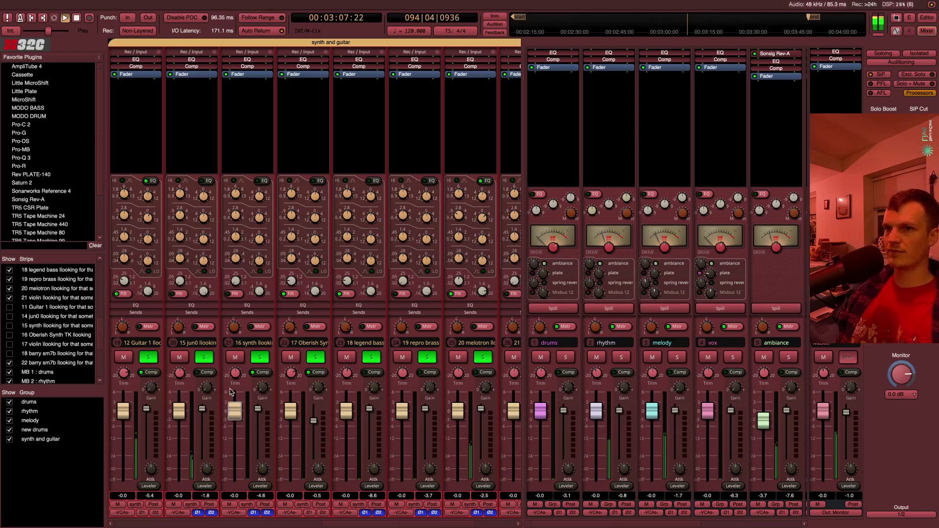
Try raising the synth and guitar group faders to 1.2 dB, and return them to 0.0 dB
drag(235, 411, 232, 391)
scroll(230, 392, up, 2)
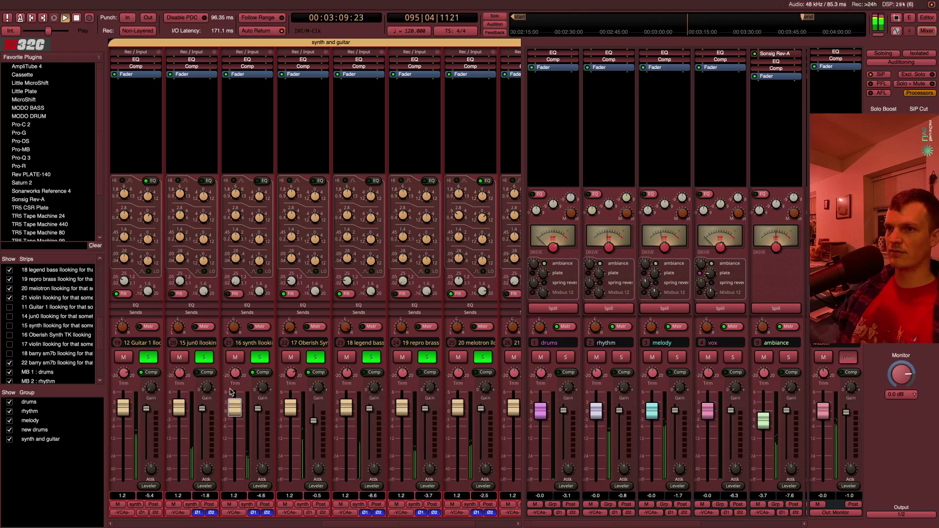
scroll(230, 392, down, 3)
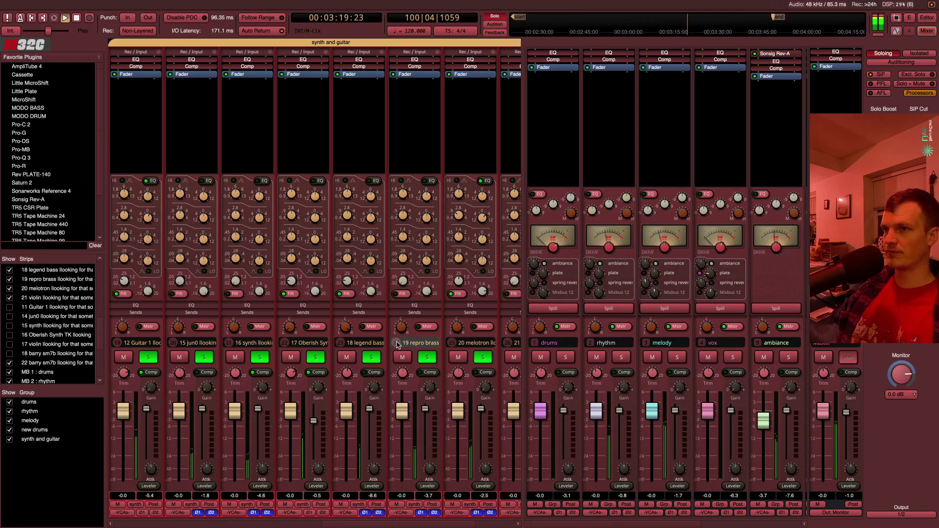
Toggle the melotron channel's solo off and back on to compare the mix without and with it
scroll(436, 346, right, 1)
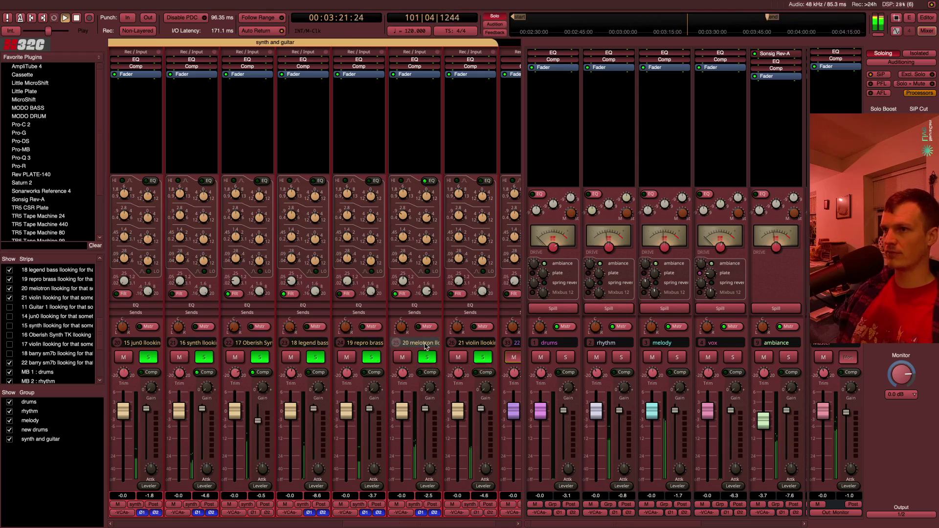
click(428, 357)
click(428, 360)
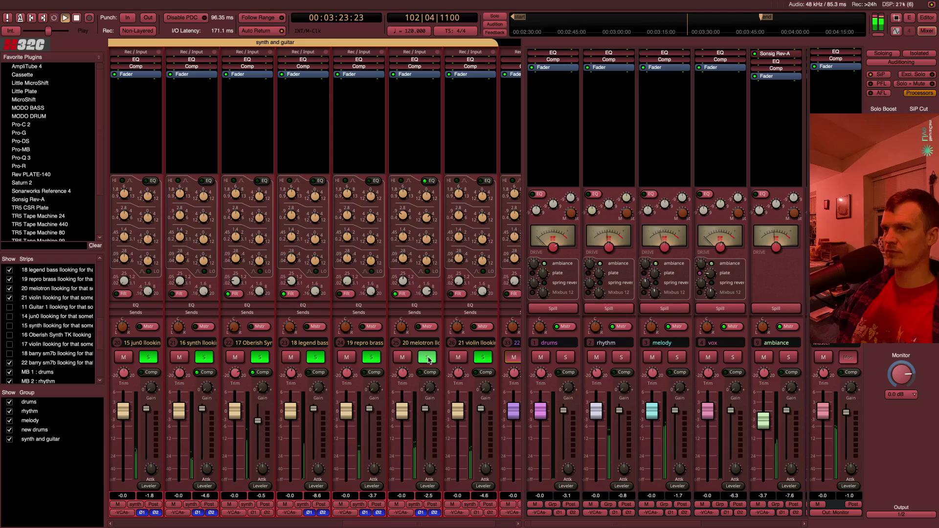
Shape the melotron channel's EQ: boost the high band 5.2 dB at 4.36 kHz and adjust the high-mid band and filter during playback
mouse_move(425, 221)
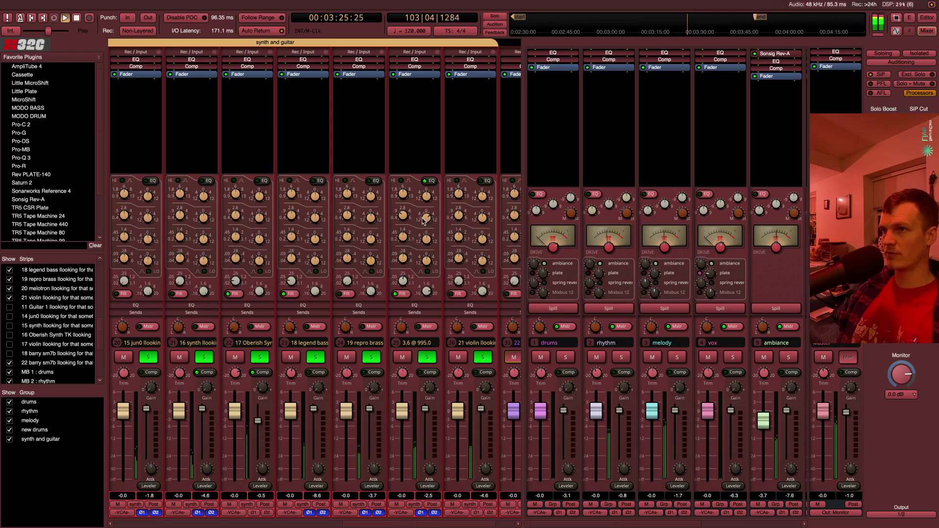
drag(405, 219, 427, 210)
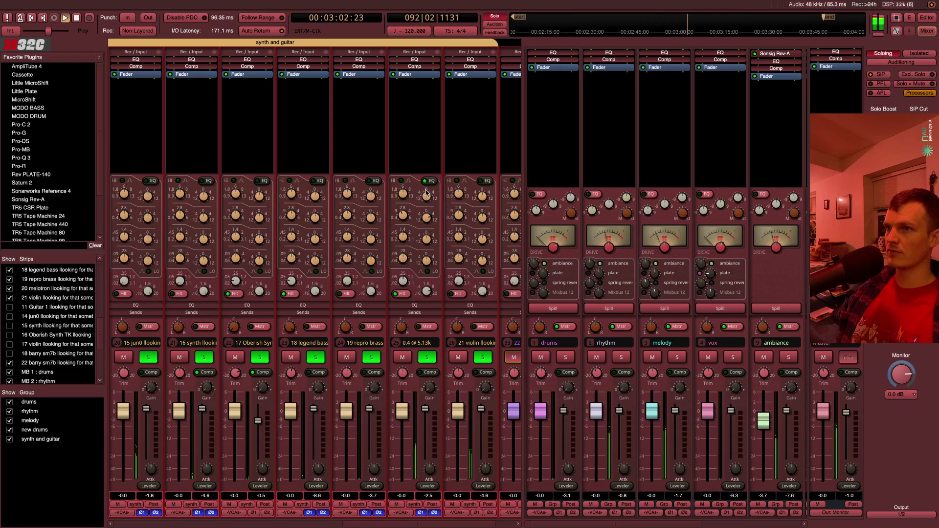
drag(423, 201, 426, 176)
drag(427, 296, 424, 304)
drag(404, 197, 402, 206)
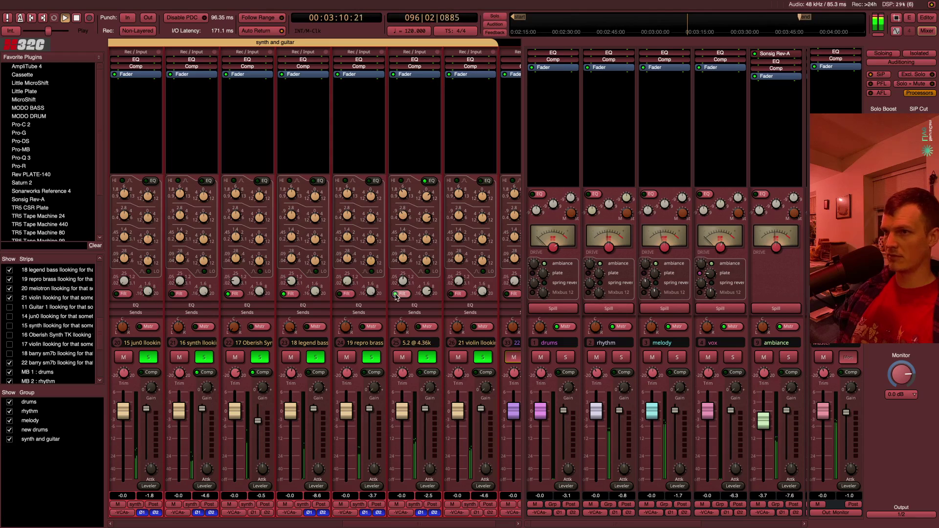
key(space)
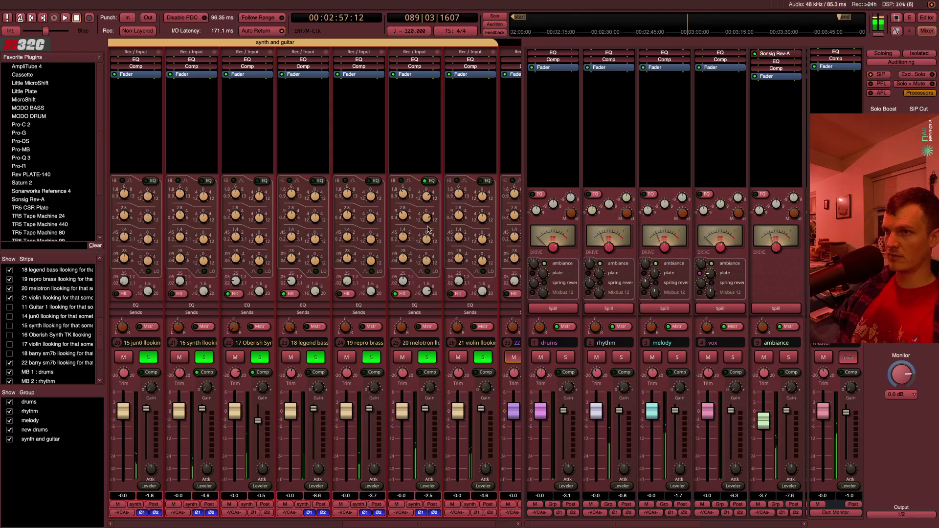
drag(428, 217, 430, 215)
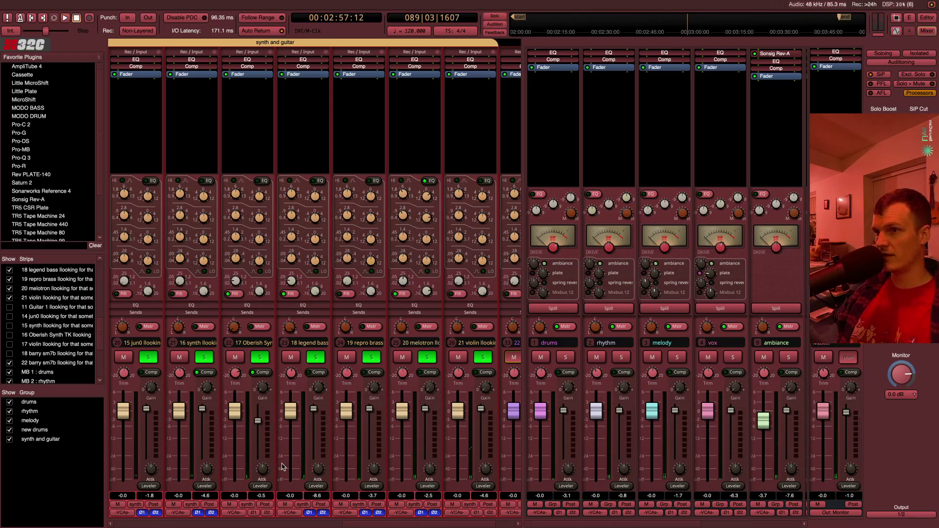
During playback, boost the melotron channel's high EQ band 6.4 dB at 3.85 kHz and set its high-pass filter to 220 Hz
key(space)
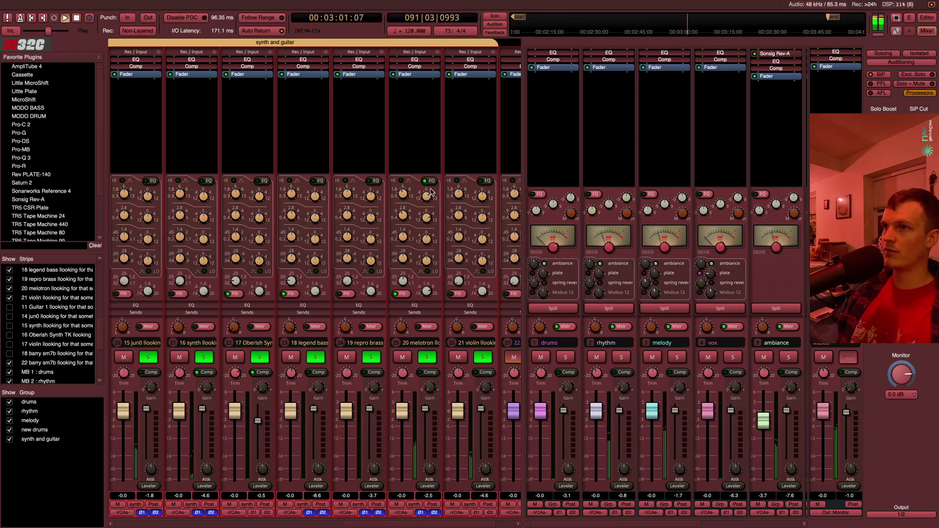
mouse_move(428, 195)
drag(425, 184, 400, 207)
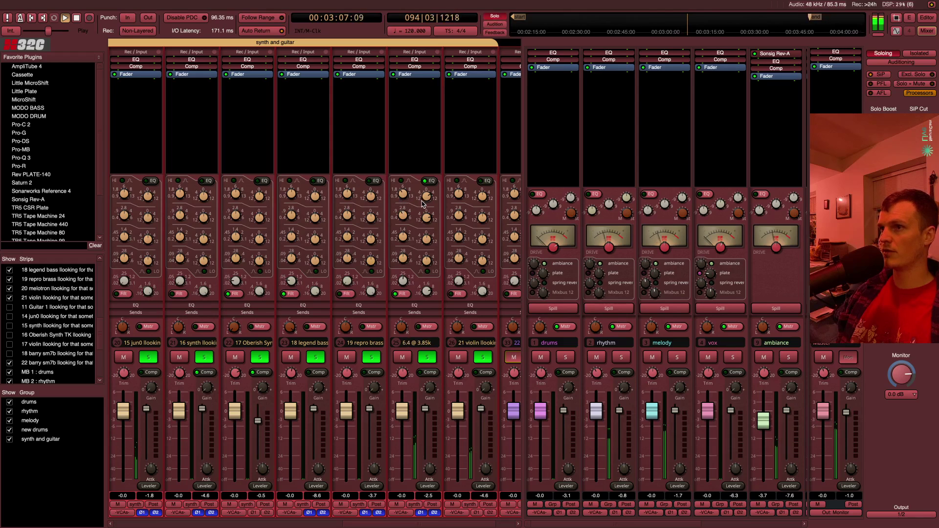
drag(403, 278, 404, 286)
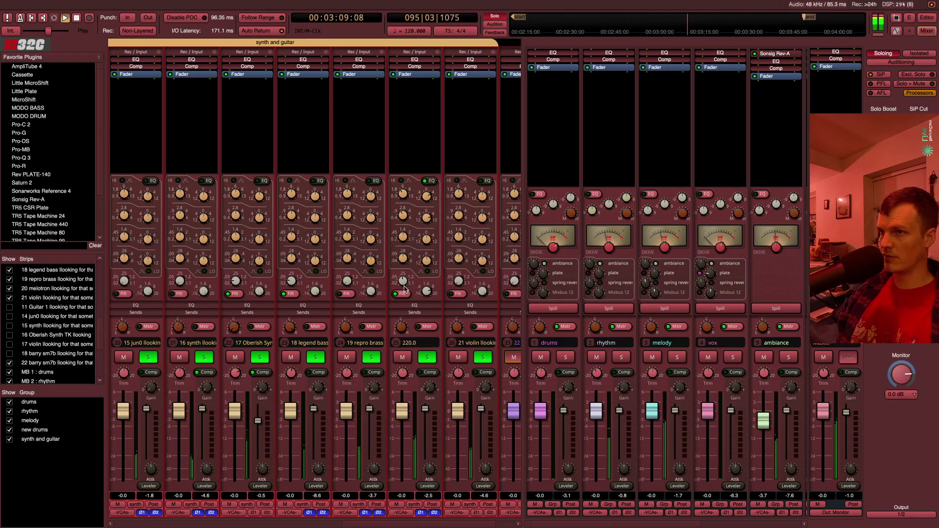
click(401, 293)
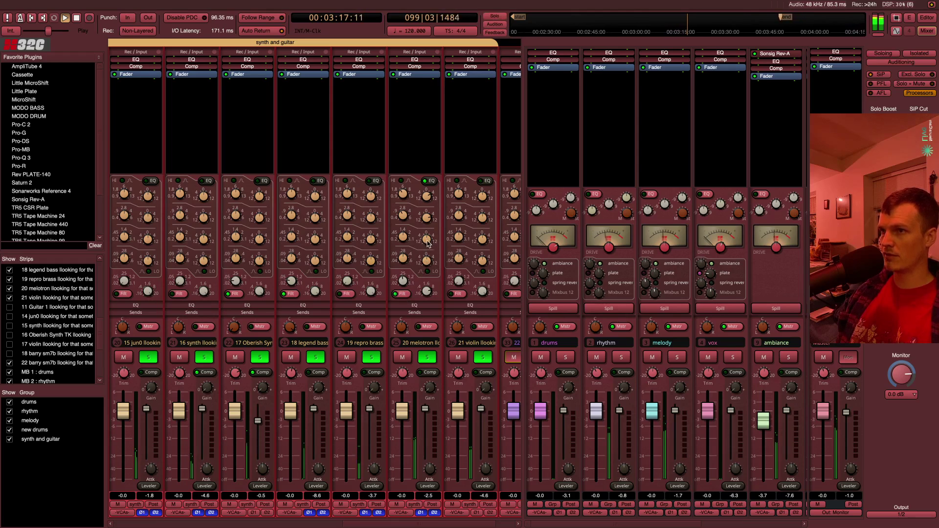
Sweep the melotron channel's high-mid EQ band and boost it 3.6 dB at 1.15 kHz
mouse_move(430, 223)
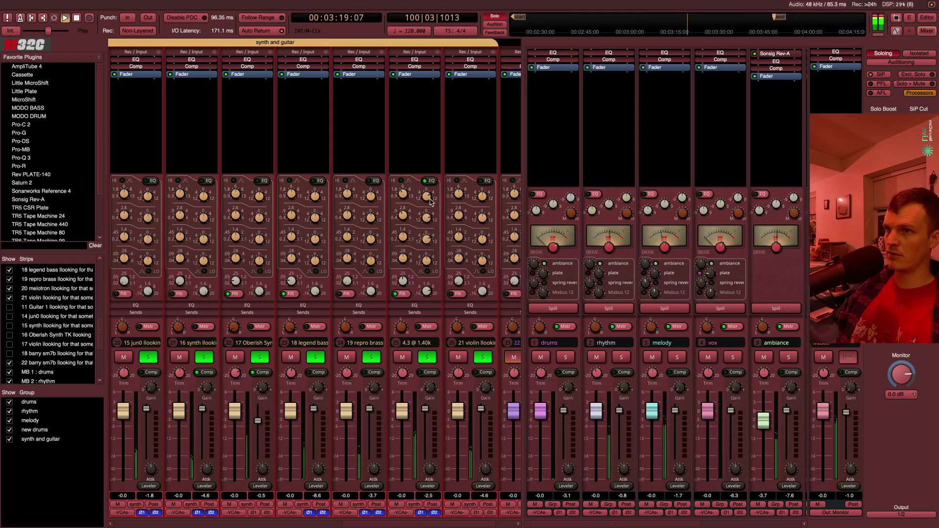
drag(430, 211, 403, 254)
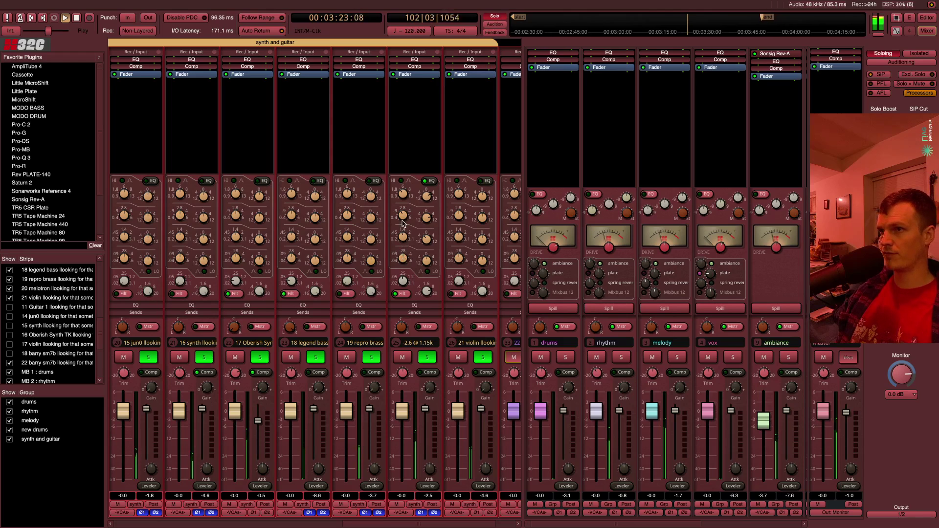
drag(401, 215, 401, 217)
drag(427, 246, 435, 208)
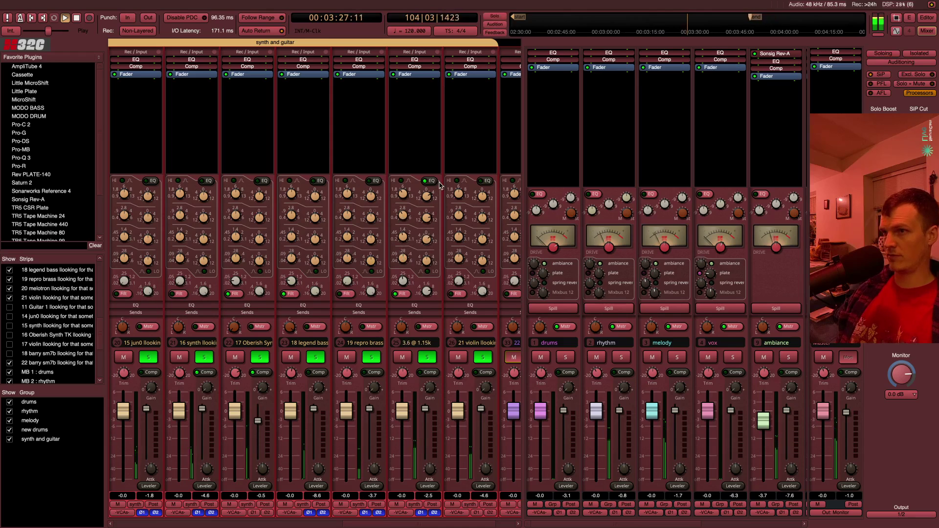
Replay the section from about bar 89 and examine the synth and guitar channel strips for levels needing adjustment
key(space)
key(space)
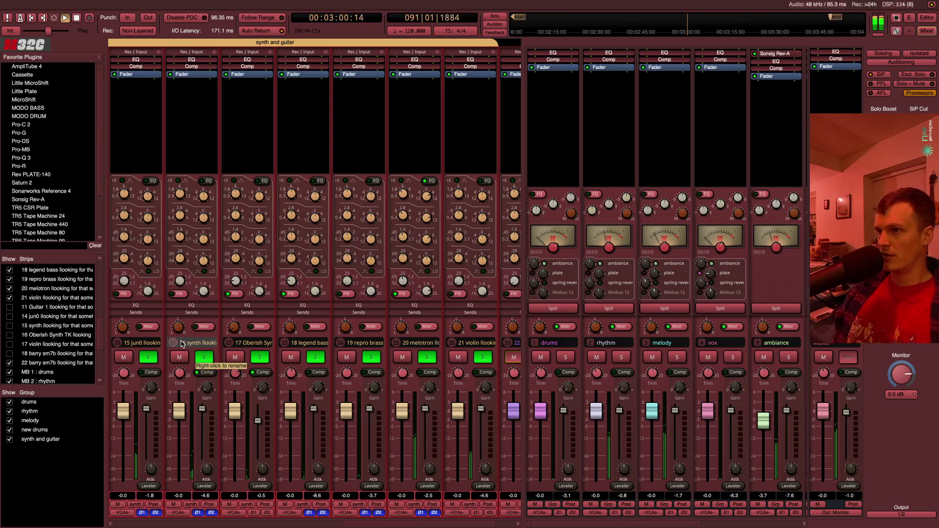
scroll(200, 133, up, 1)
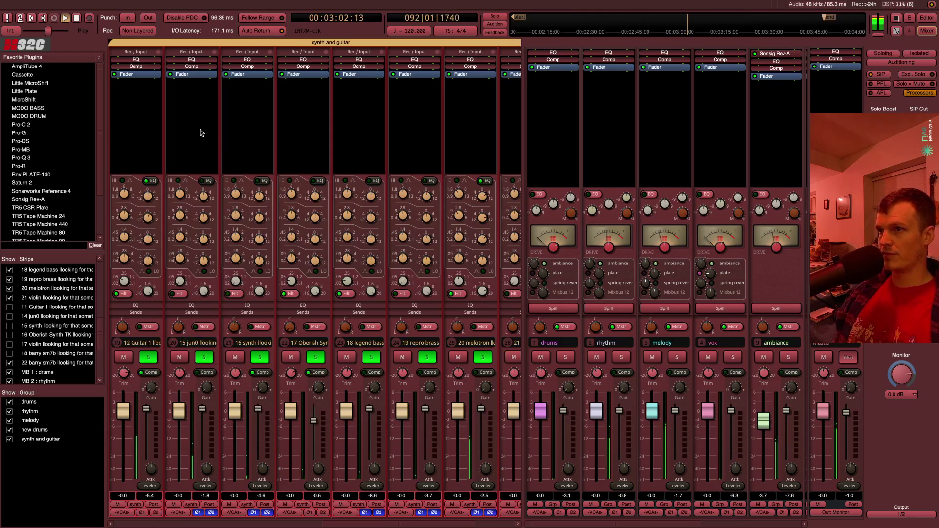
scroll(206, 133, down, 2)
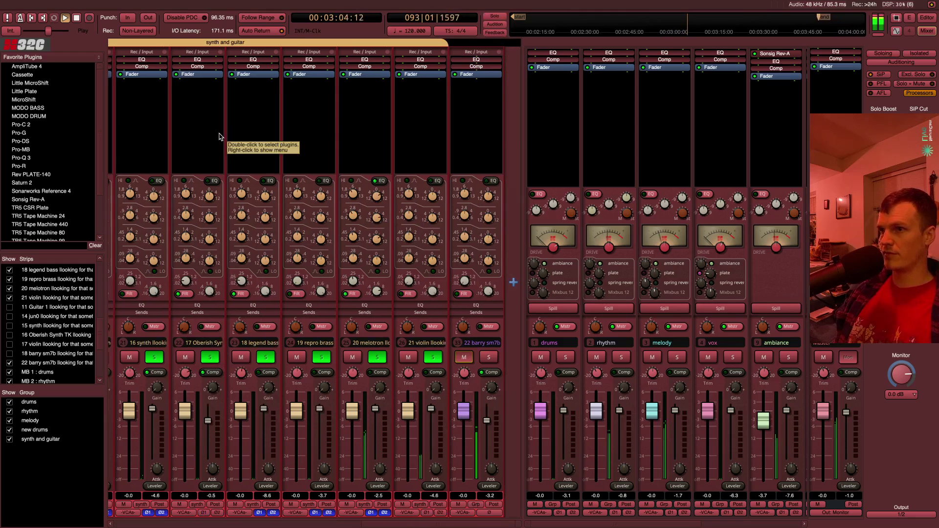
key(space)
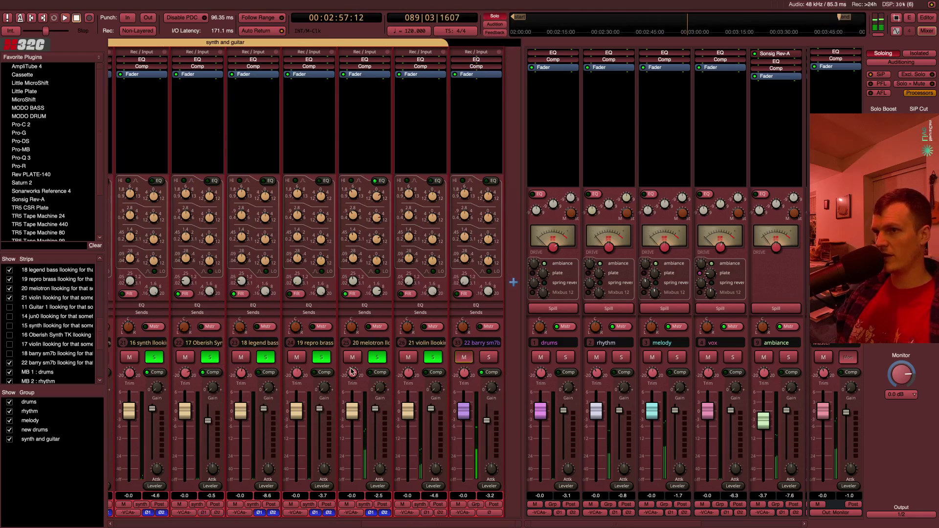
scroll(272, 139, up, 1)
scroll(272, 139, up, 1)
Raise the repro brass channel's trim to 2.5 dB, set its low-pass filter to 14.08 kHz and adjust the high-pass filter during playback
key(space)
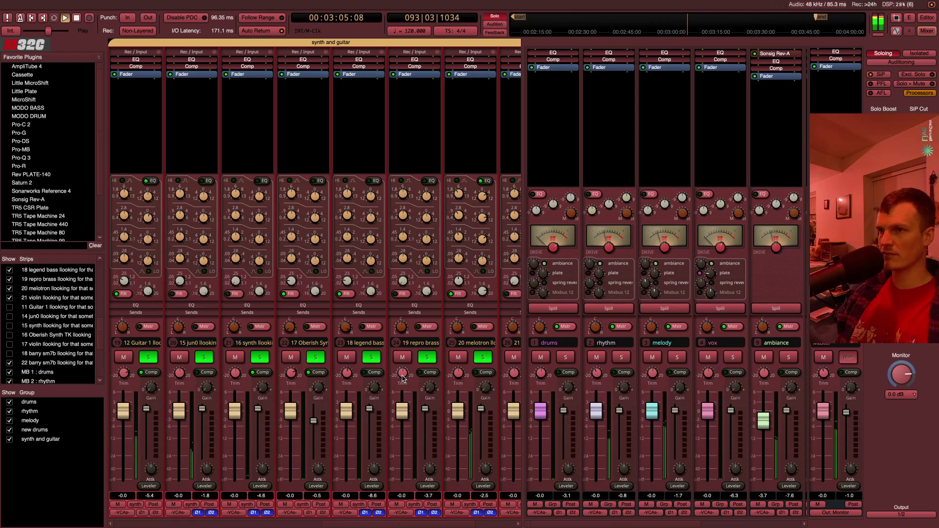
drag(402, 378, 401, 375)
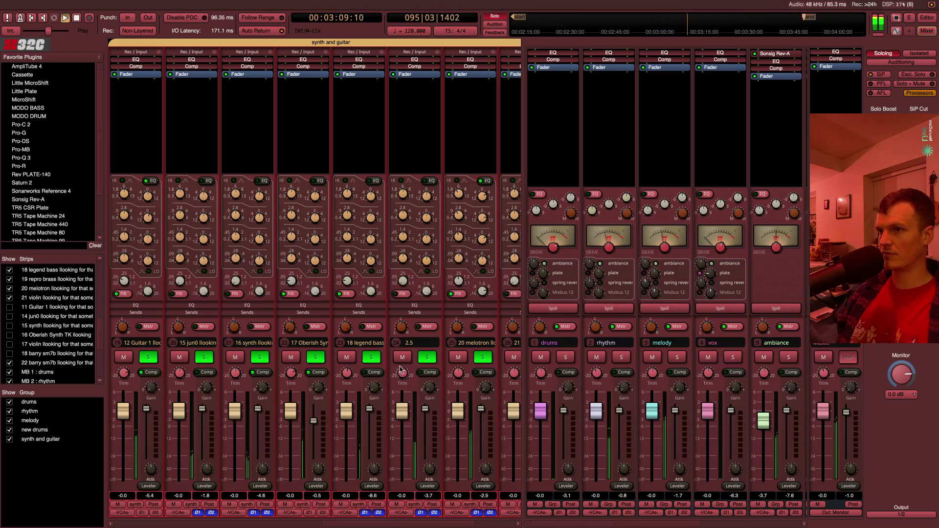
drag(404, 276, 406, 251)
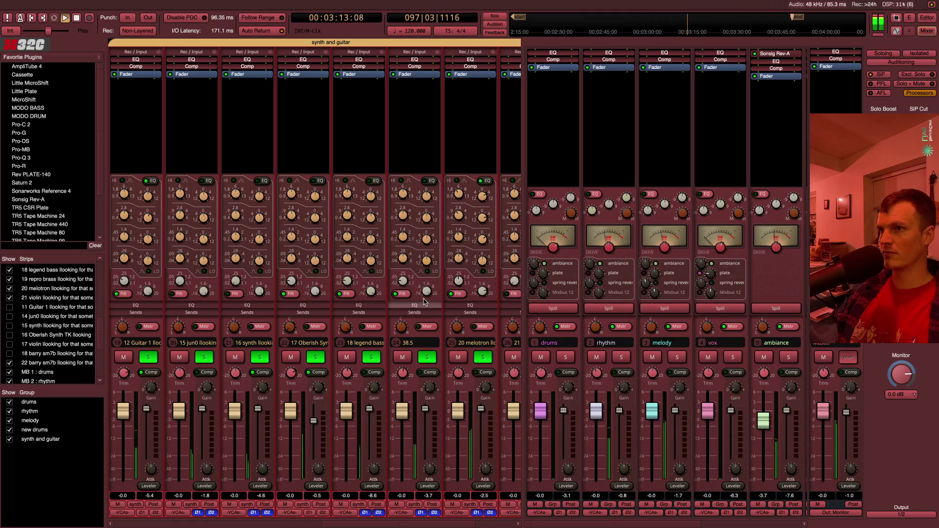
drag(424, 292, 417, 452)
drag(424, 402, 433, 328)
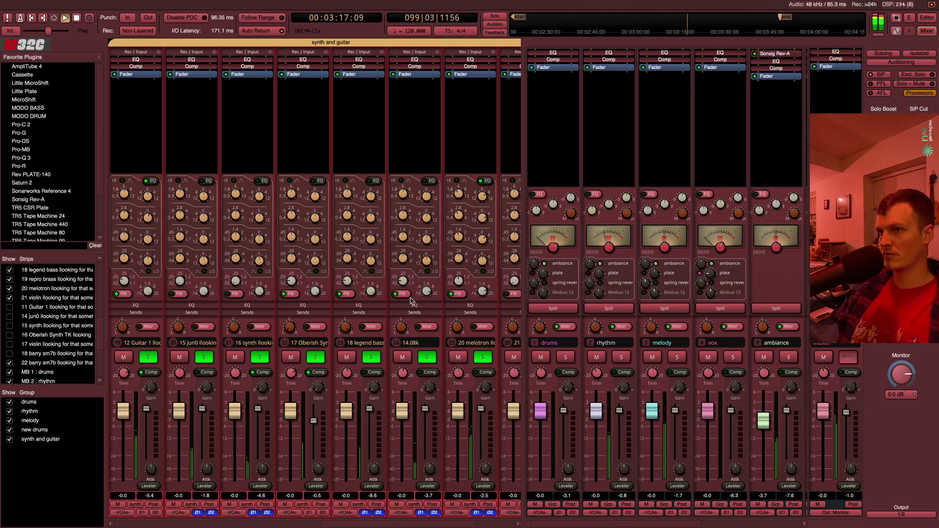
drag(403, 281, 412, 276)
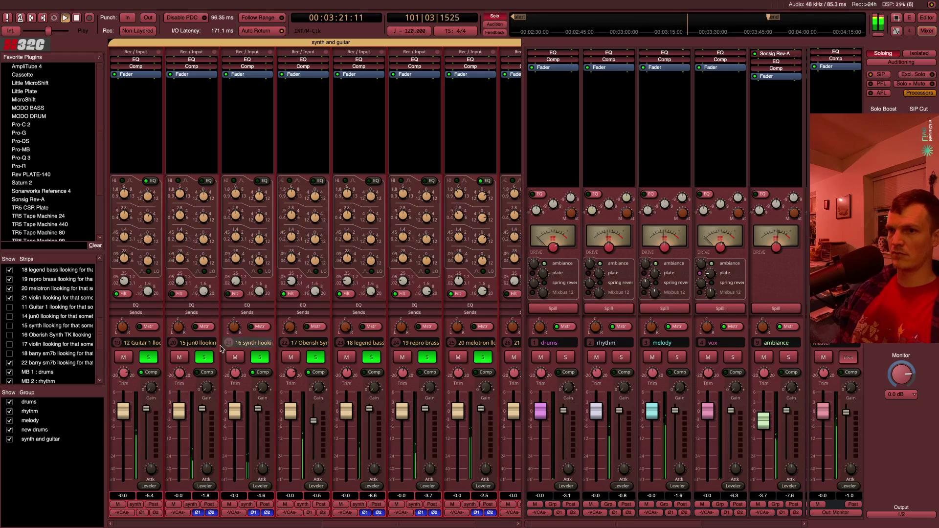
Examine the guitar channel's EQ beside the rhythm strips while listening, and replay the section from about bar 89
scroll(172, 336, left, 3)
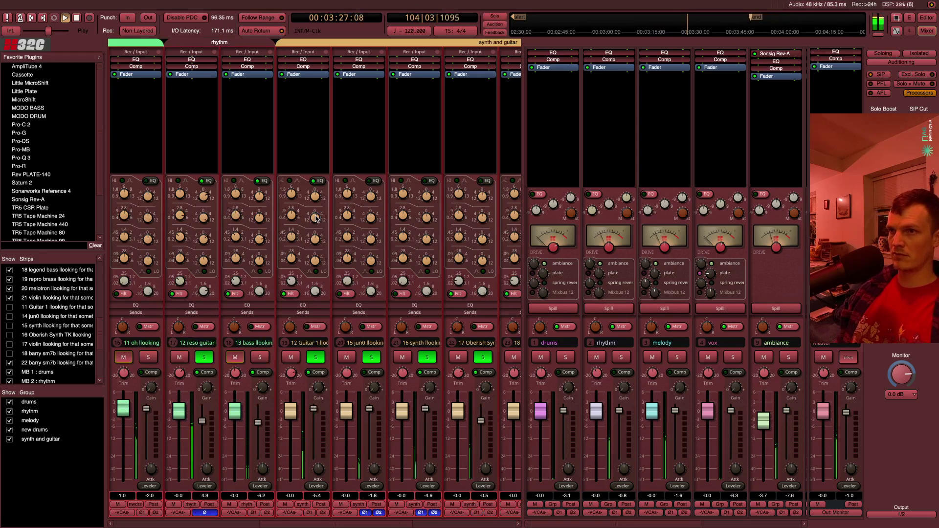
mouse_move(291, 197)
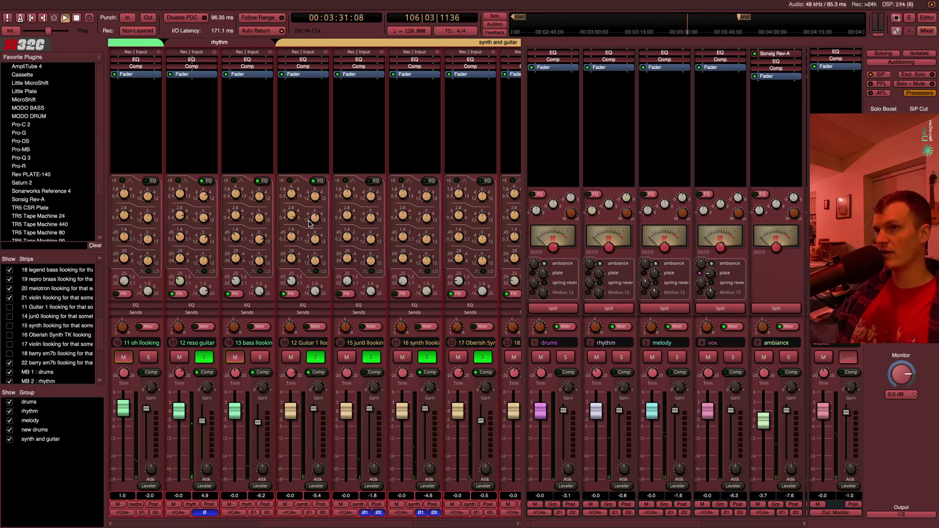
mouse_move(307, 246)
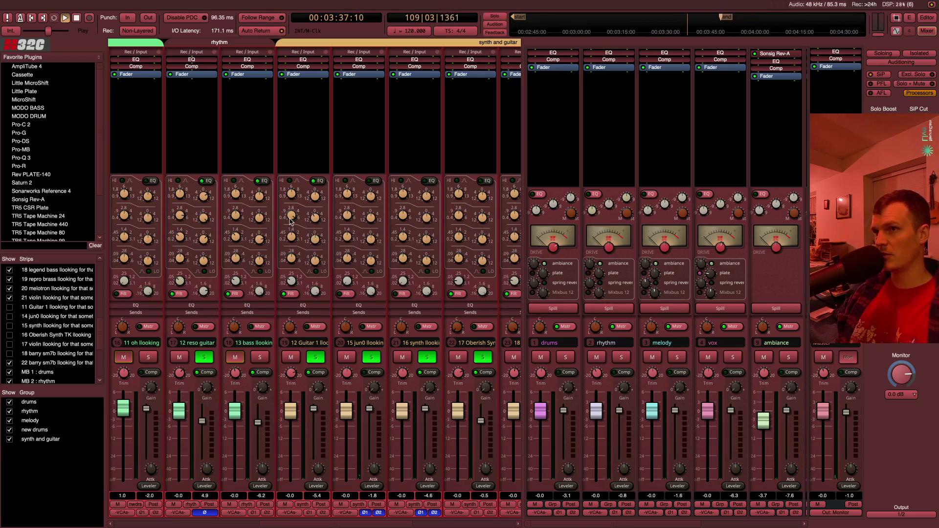
key(space)
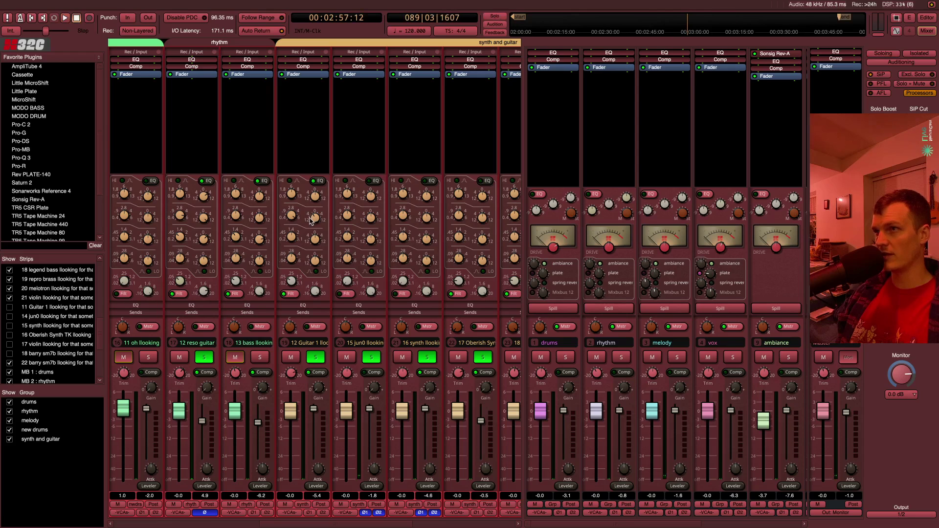
key(space)
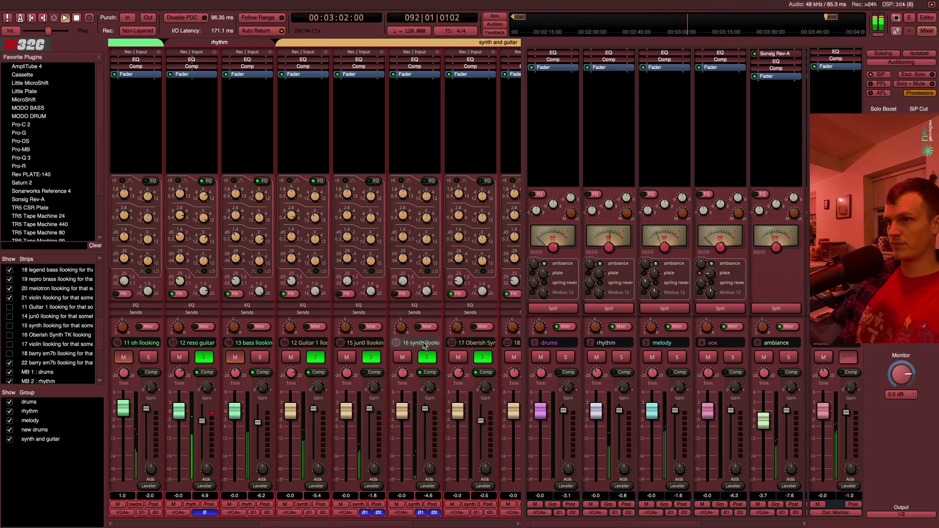
Set the repro brass channel's trim to 4.6 dB, enable its compressor and lower the threshold
scroll(323, 345, down, 1)
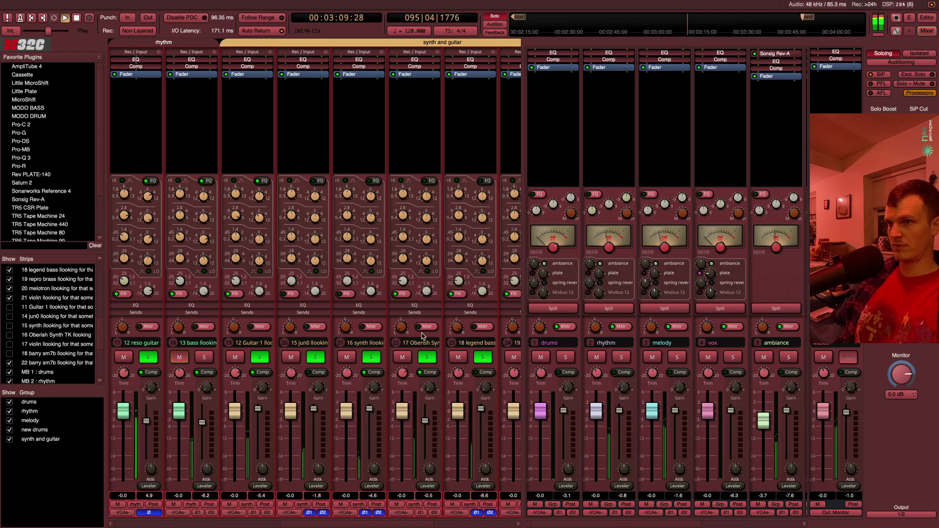
scroll(419, 336, right, 3)
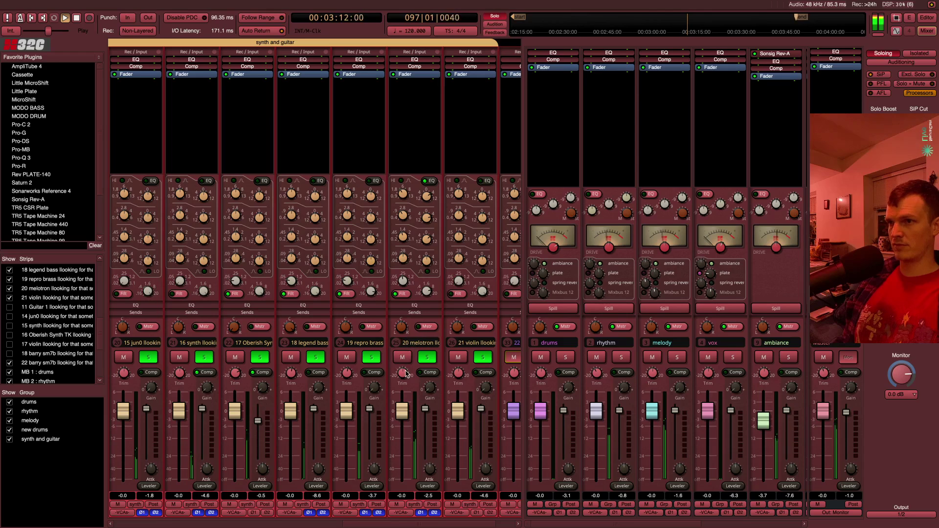
drag(350, 371, 355, 357)
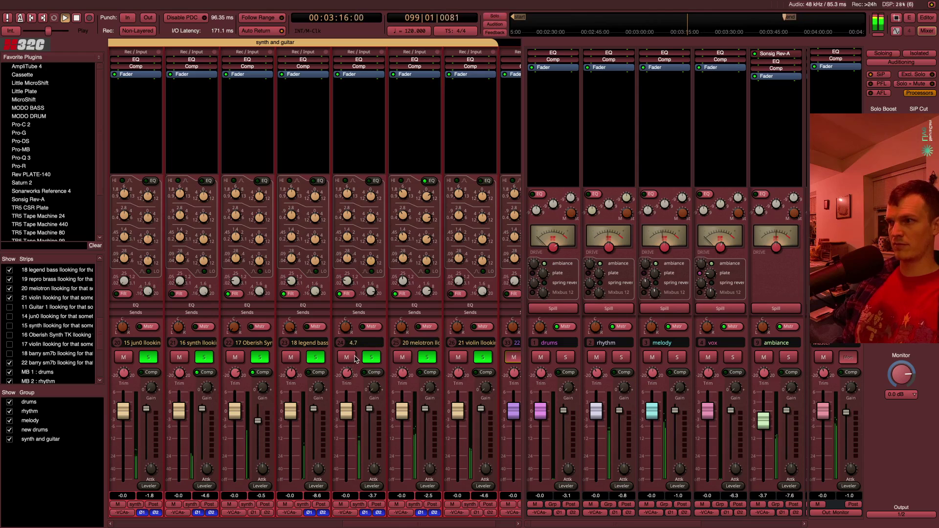
drag(355, 356, 344, 375)
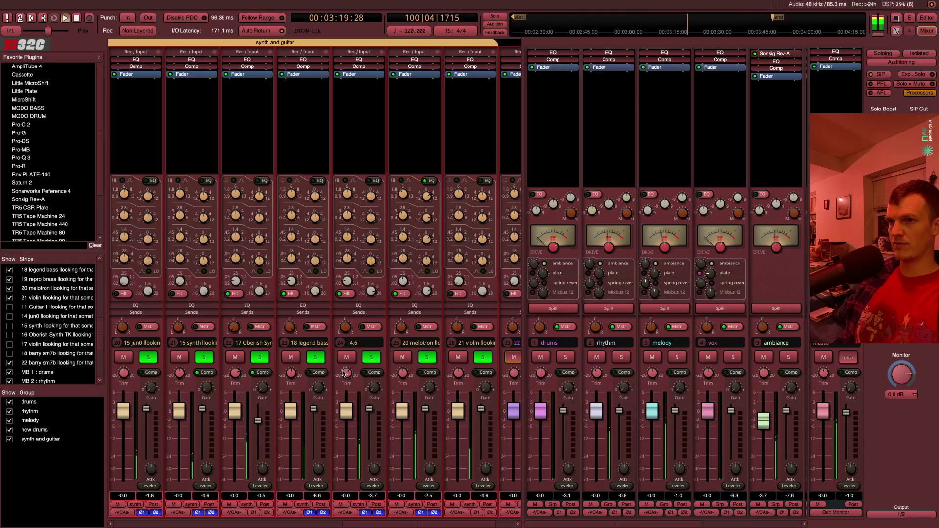
drag(369, 410, 381, 527)
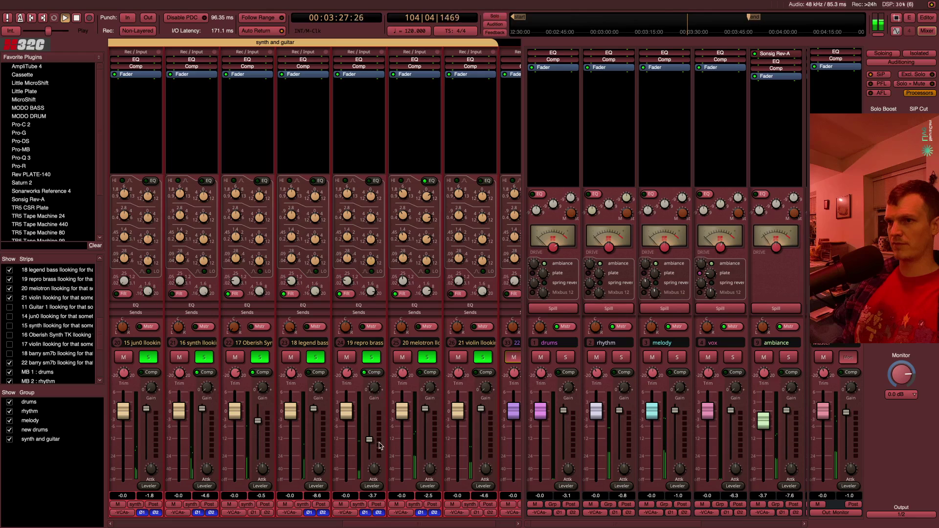
Clear the channel solos and play the full mix from about bar 89
key(space)
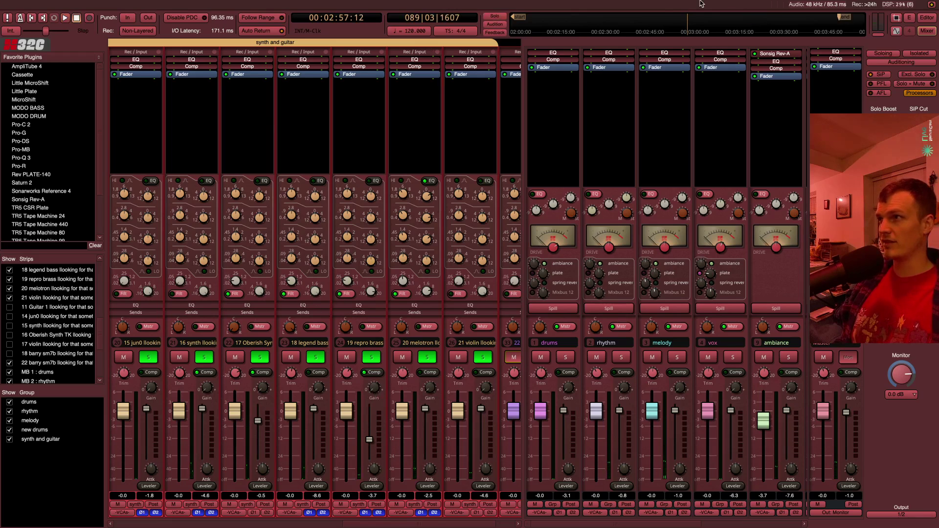
click(148, 358)
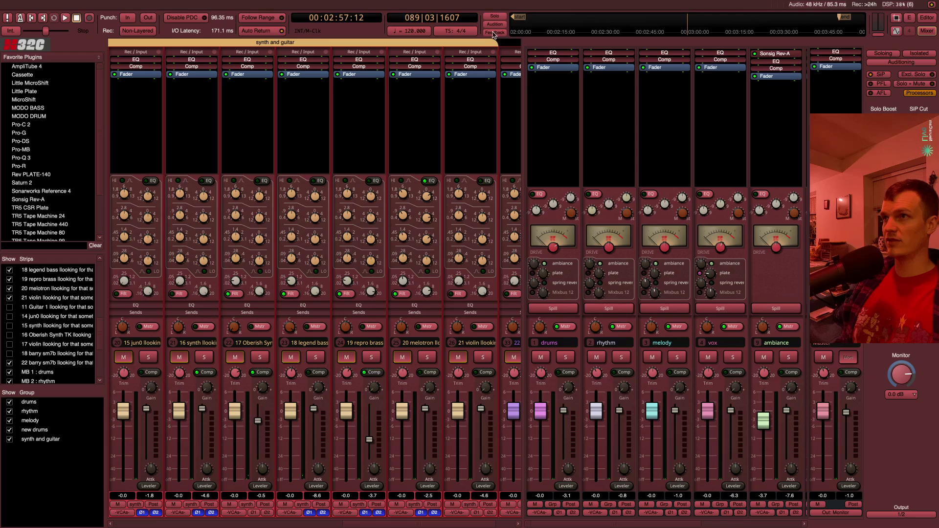
key(space)
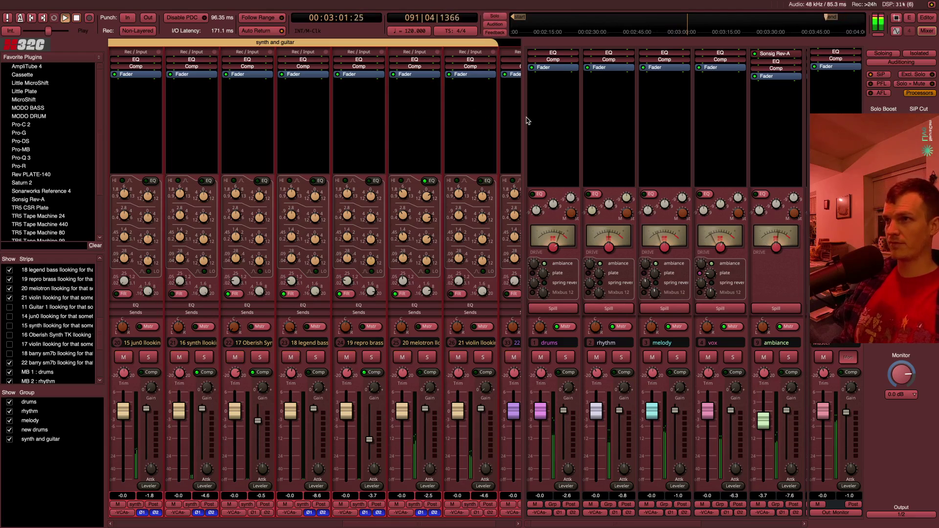
Set the crash channel's trim to 6.5 dB and replay the mix from about bar 89
scroll(458, 126, left, 11)
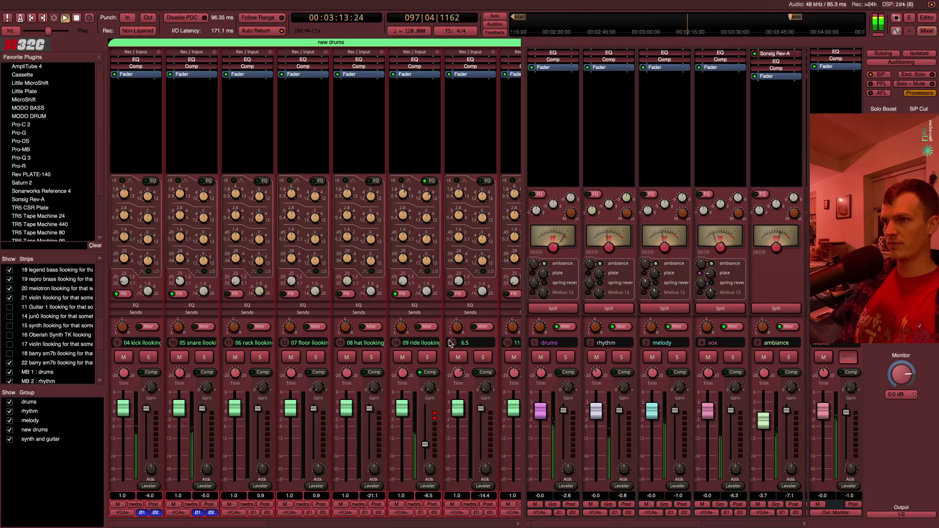
key(space)
key(space)
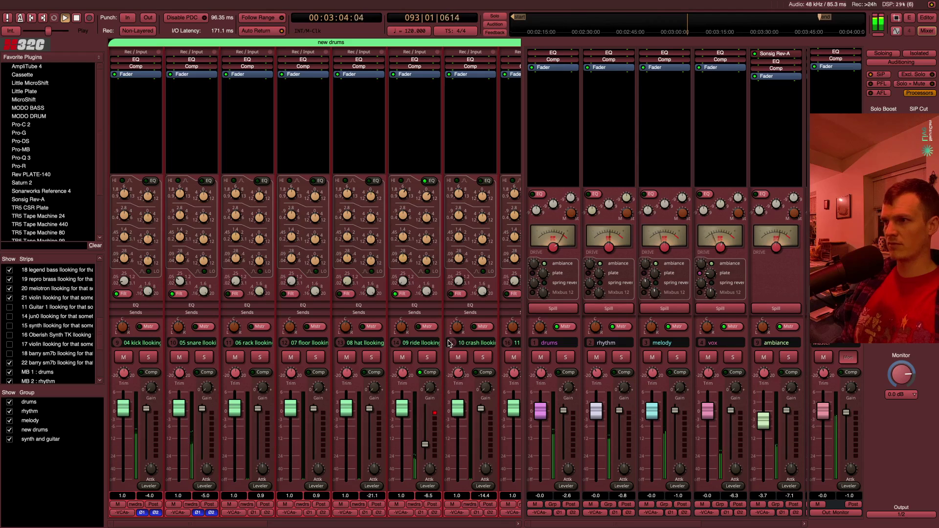
Lower the melotron channel's trim to -2.9 dB while the full mix plays
scroll(473, 324, down, 6)
scroll(472, 324, up, 2)
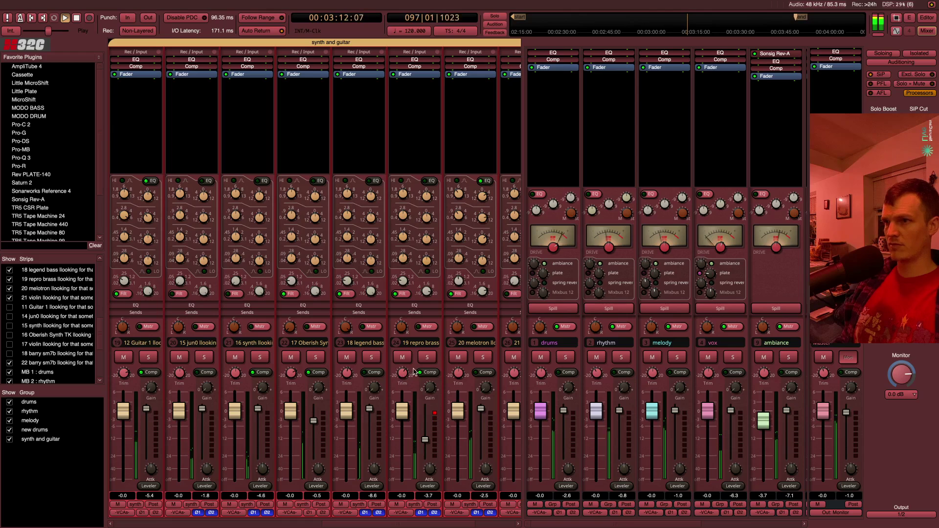
drag(461, 376, 459, 385)
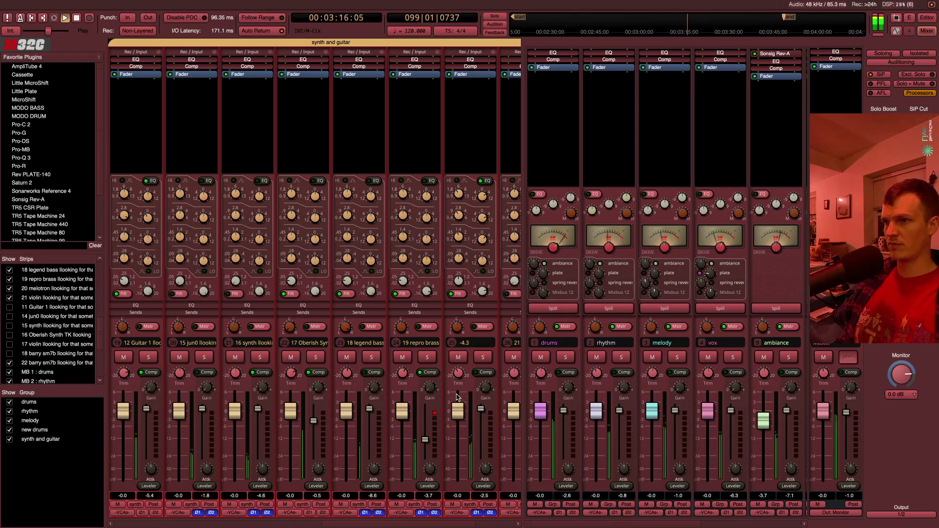
drag(458, 396, 458, 389)
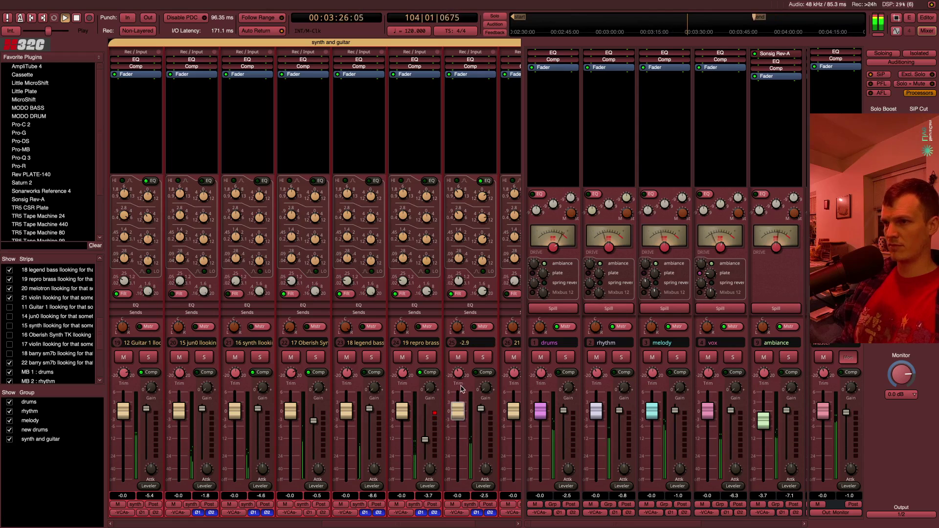
scroll(373, 139, up, 10)
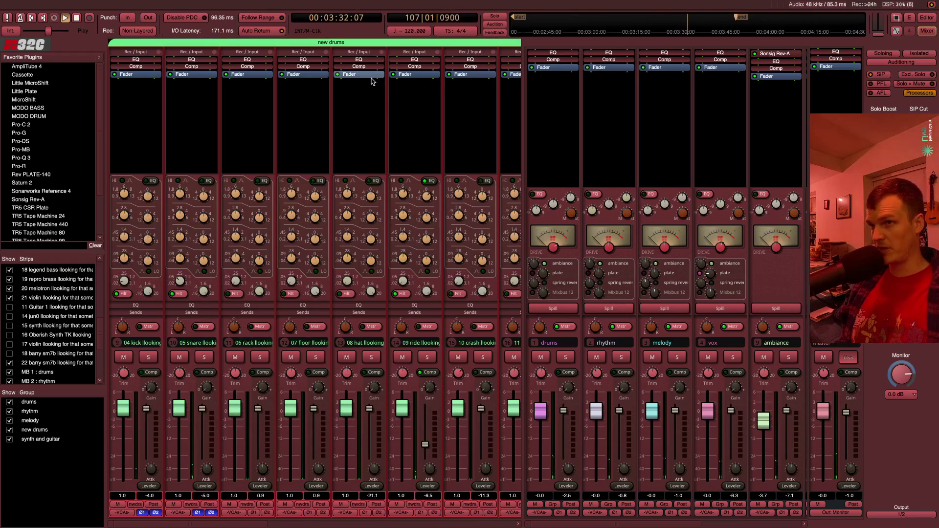
Review the channel strips during playback, then stop and play the full mix from the song start
scroll(336, 113, down, 4)
scroll(336, 113, down, 2)
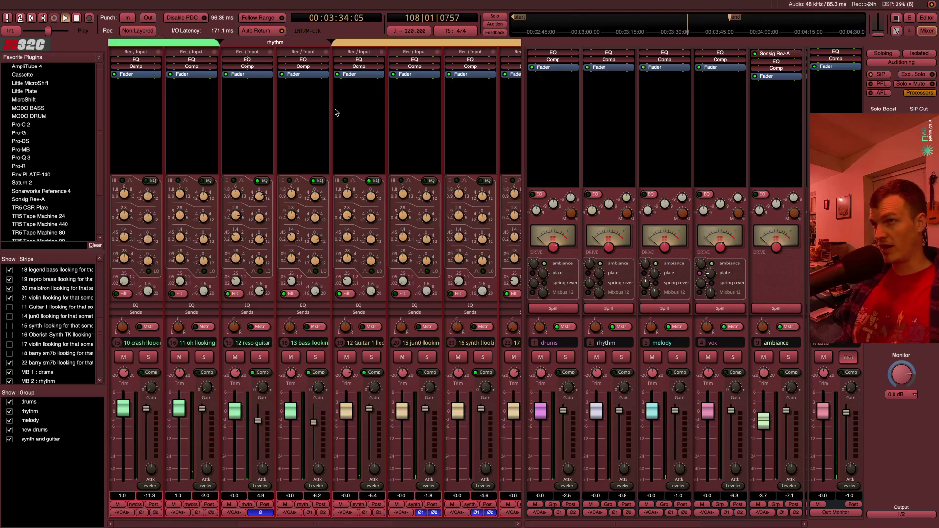
scroll(336, 113, down, 3)
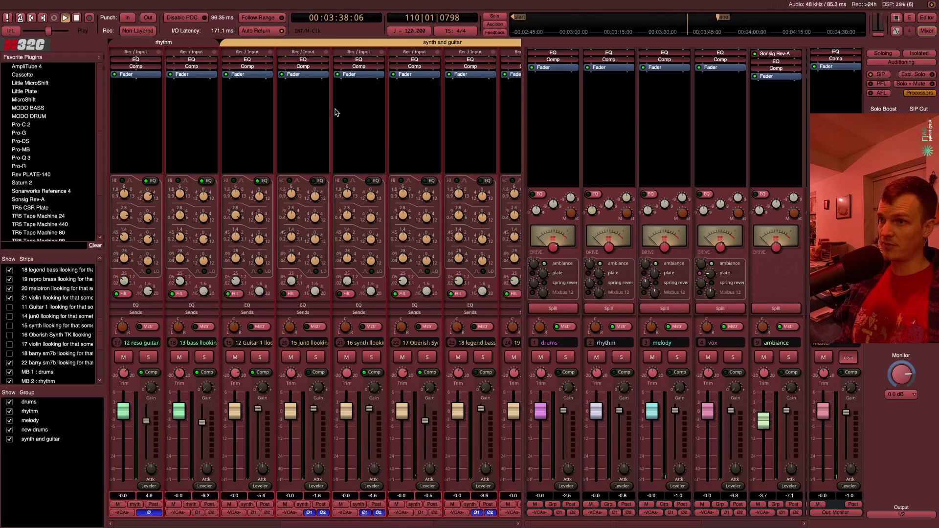
scroll(335, 112, up, 9)
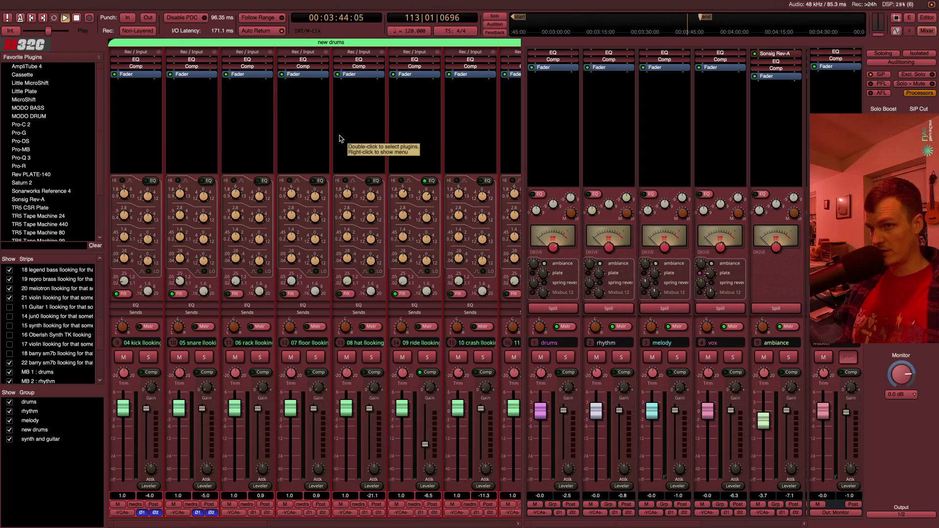
key(space)
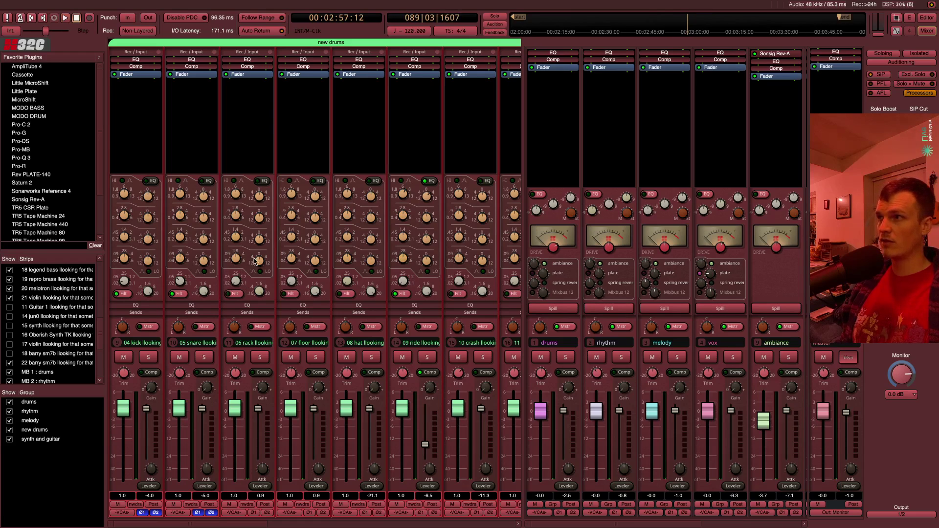
click(518, 19)
key(space)
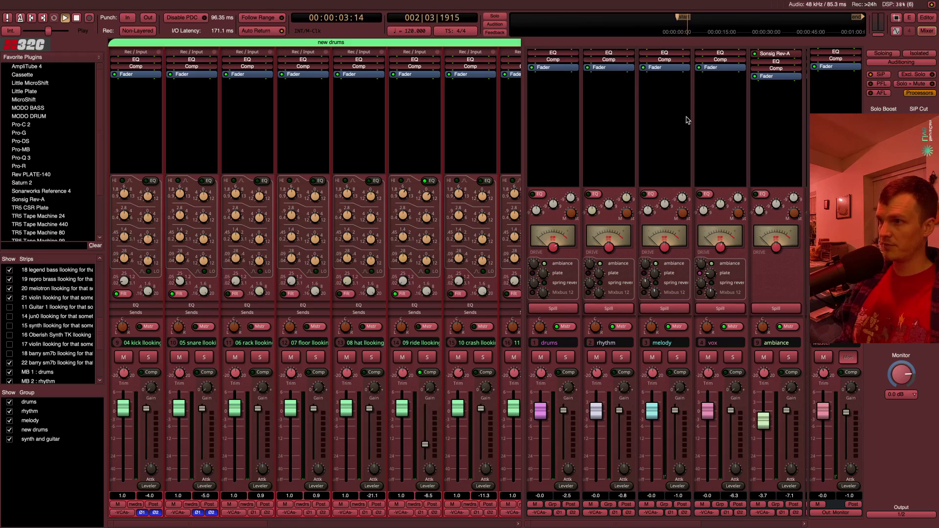
Open the ambiance bus's Sonsig Rev-A reverb and compare the playing mix with the bus muted and unmuted
scroll(686, 120, right, 1)
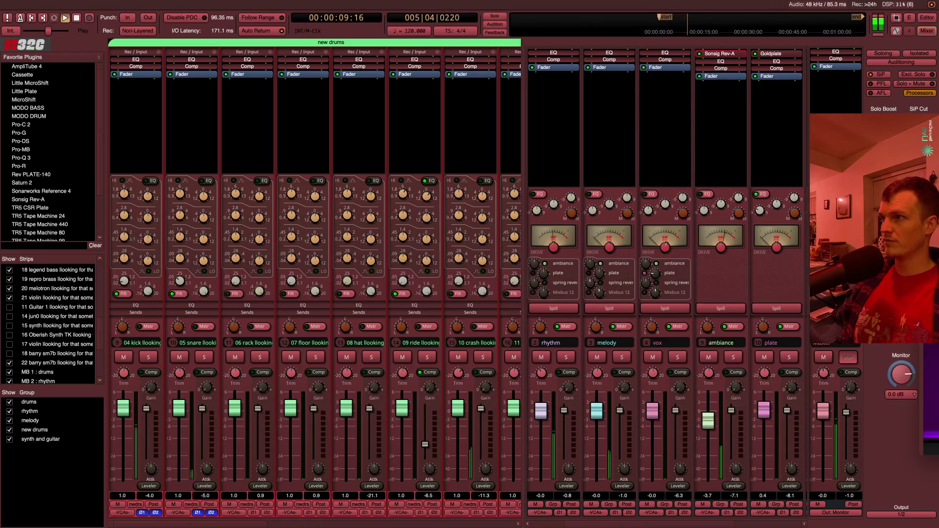
double_click(719, 54)
drag(836, 107, 210, 84)
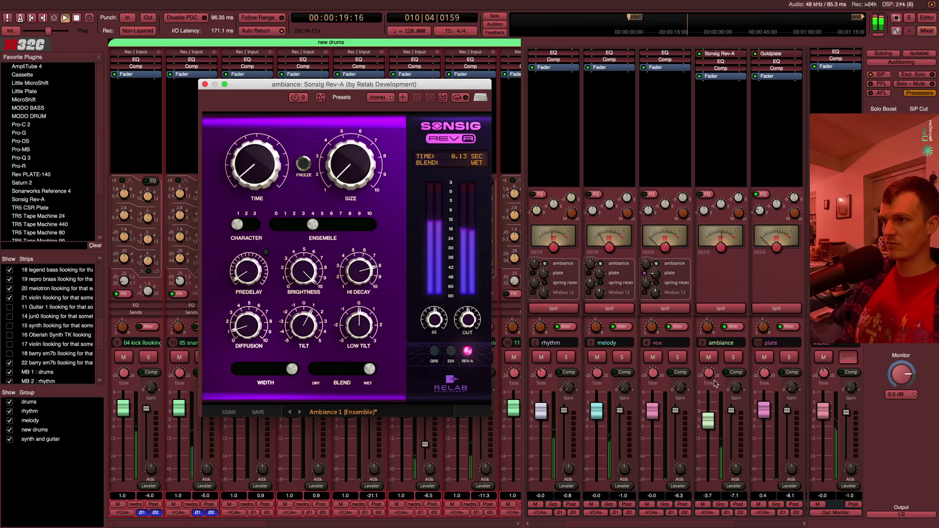
click(715, 356)
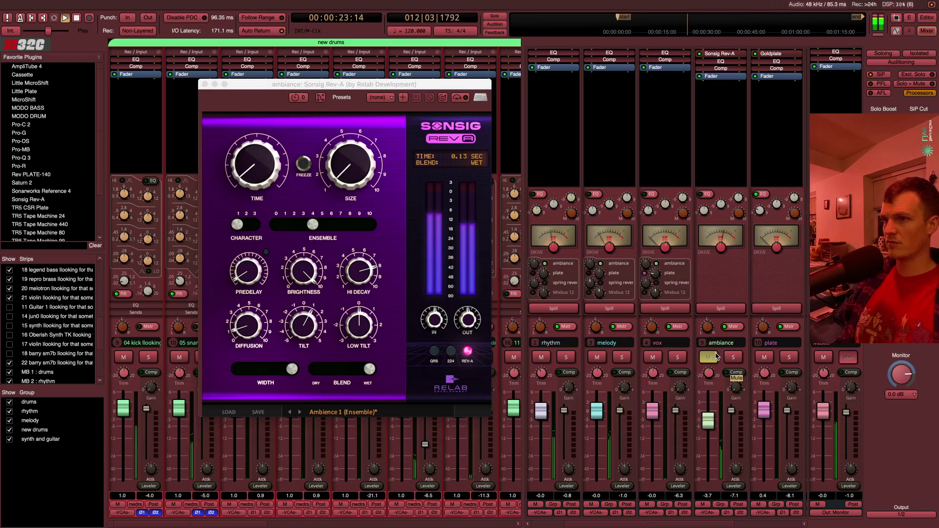
click(715, 356)
click(715, 356)
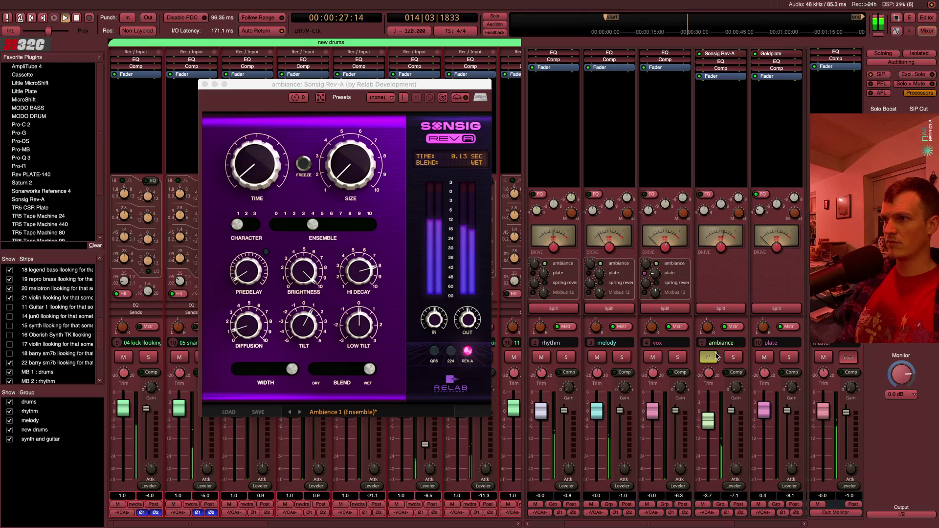
click(715, 357)
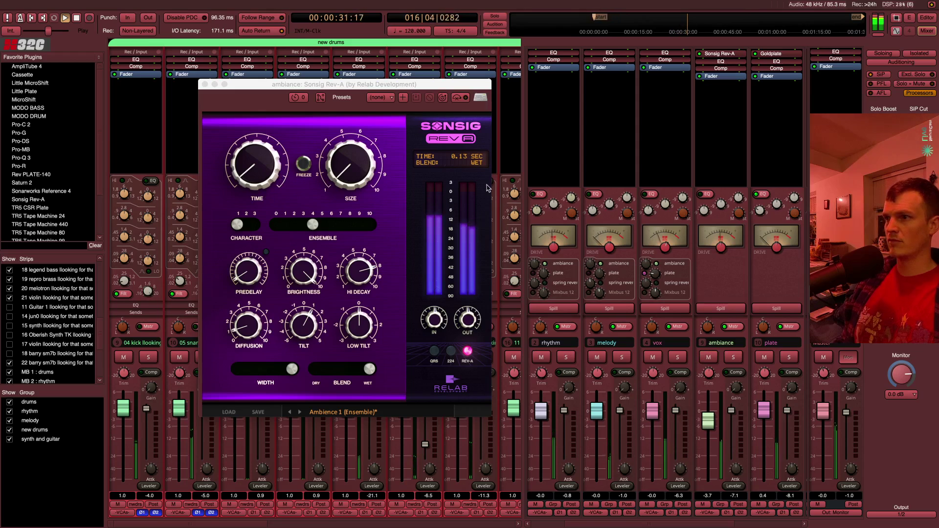
Set the plate bus's dynamics to Compressor mode with a threshold of -18.5 dB and close the Sonsig Rev-A window
scroll(703, 177, right, 2)
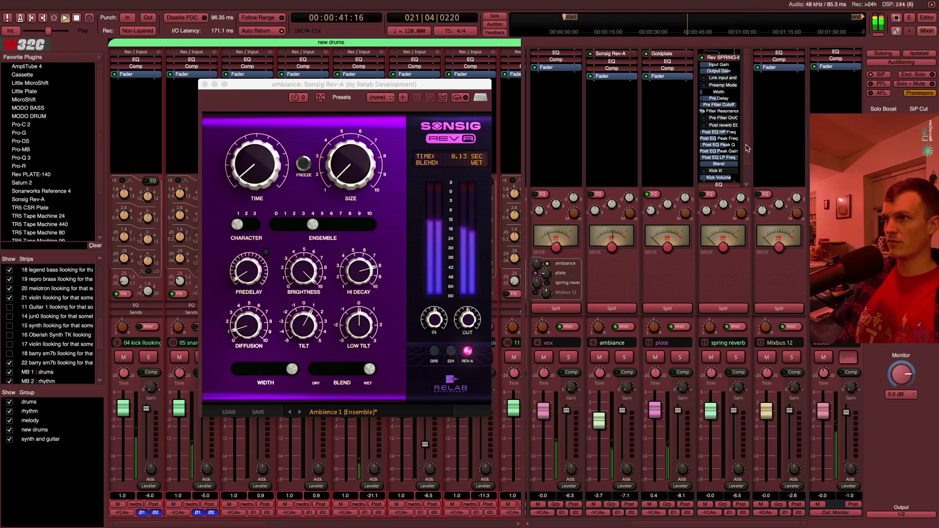
drag(748, 141, 759, 125)
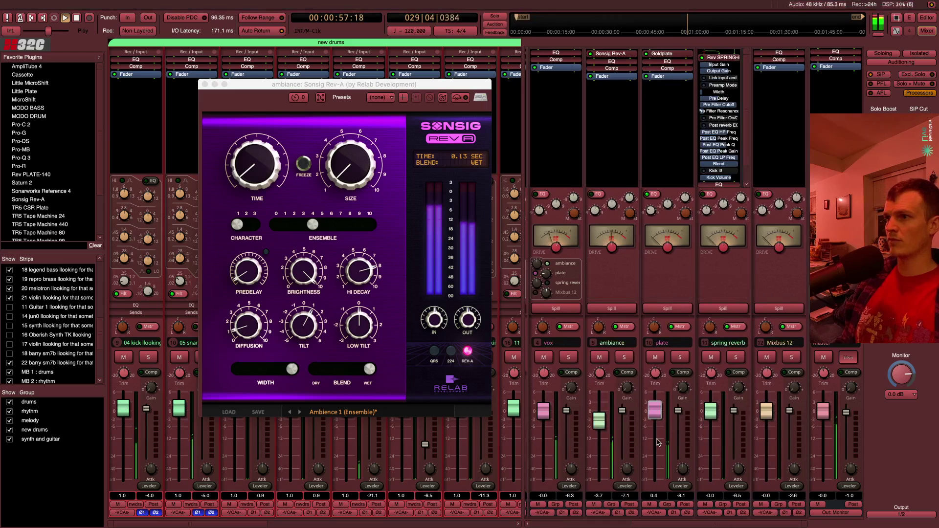
drag(679, 413, 685, 480)
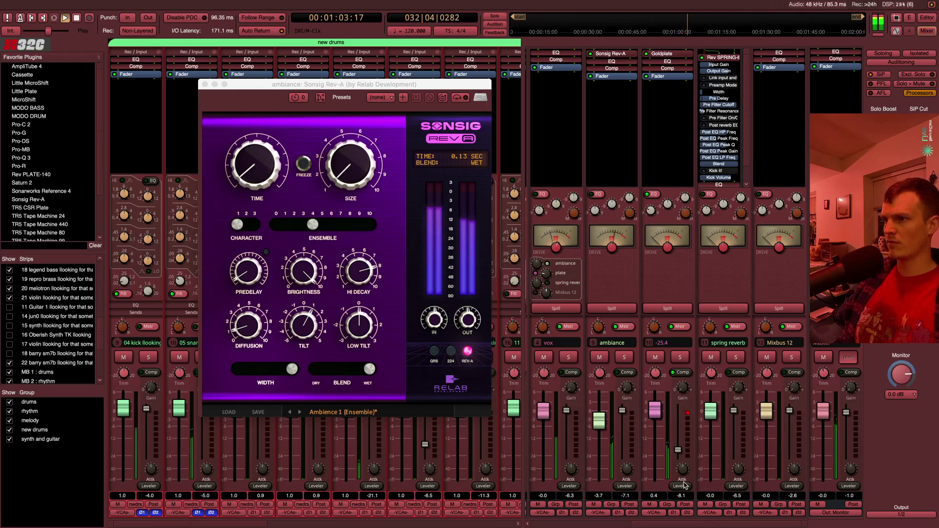
click(680, 486)
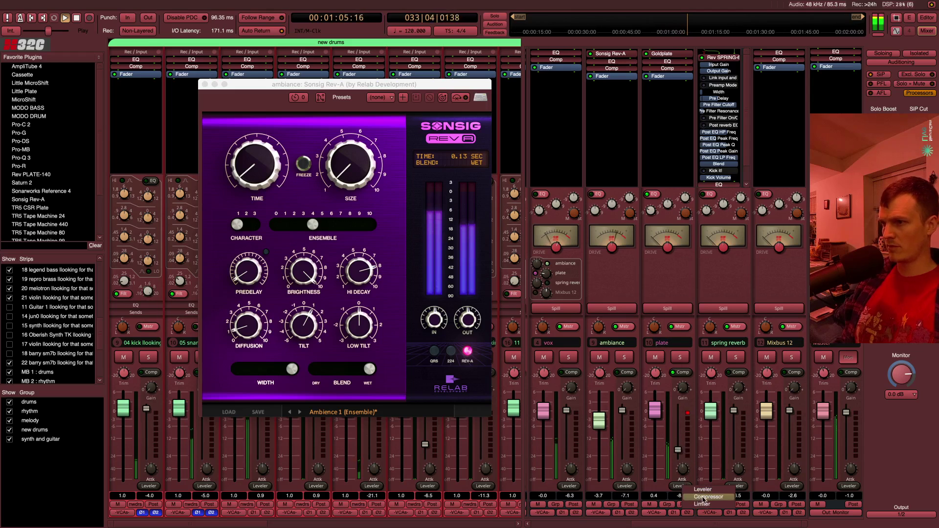
click(703, 497)
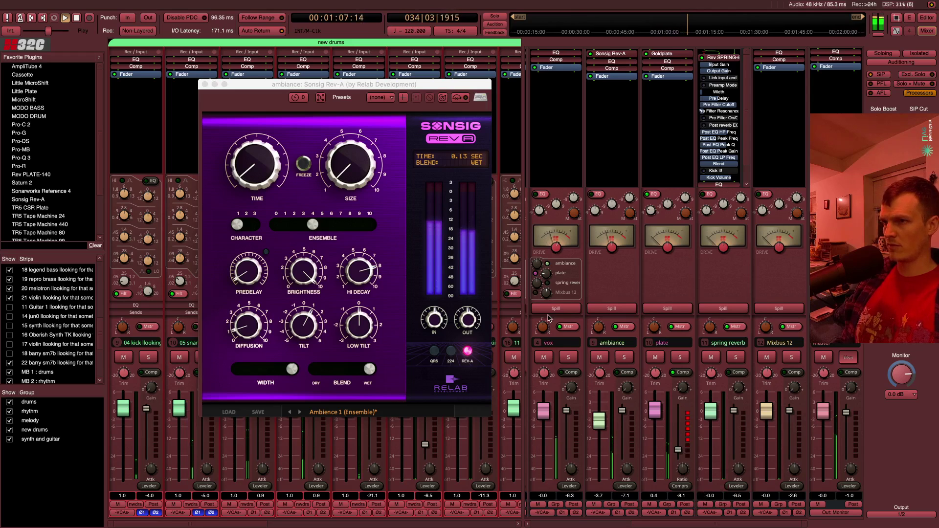
drag(681, 457, 686, 413)
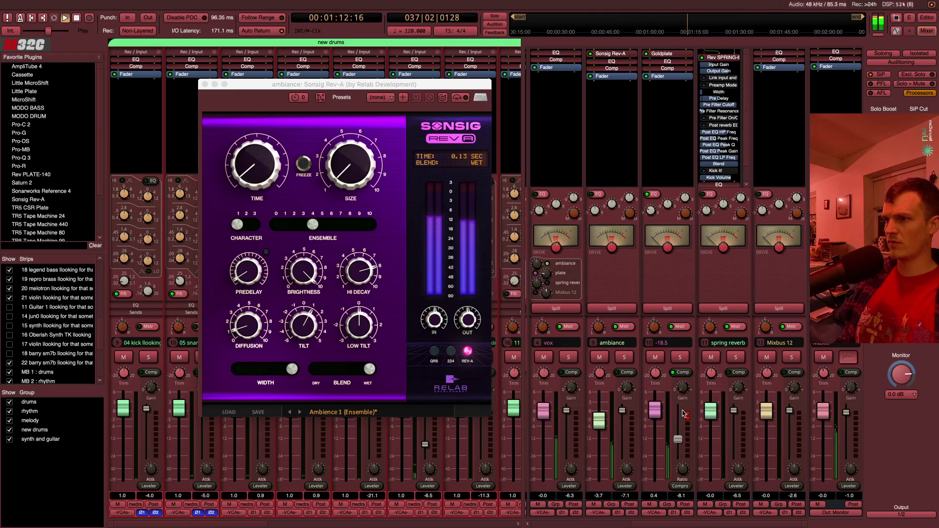
click(206, 84)
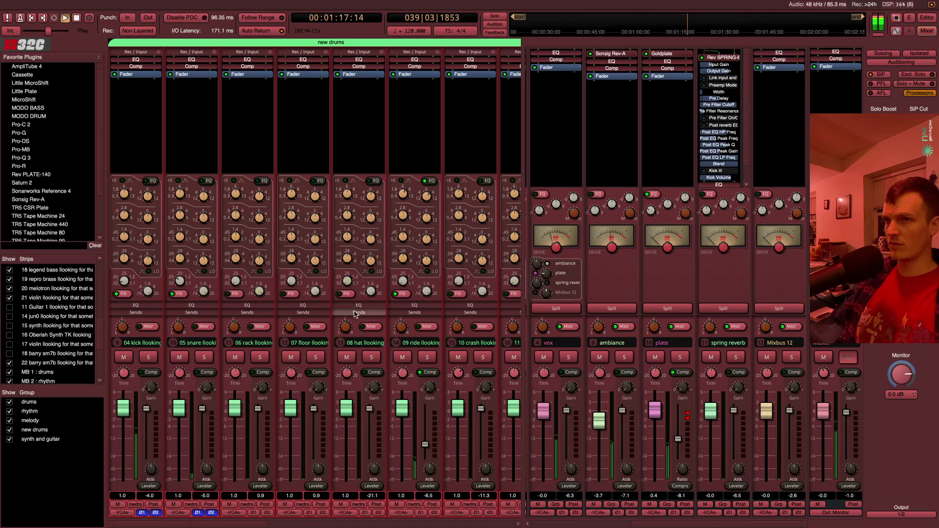
Set the Guitar 1 channel's trim to 9.6 dB while the full mix plays
scroll(435, 324, right, 5)
scroll(437, 322, right, 3)
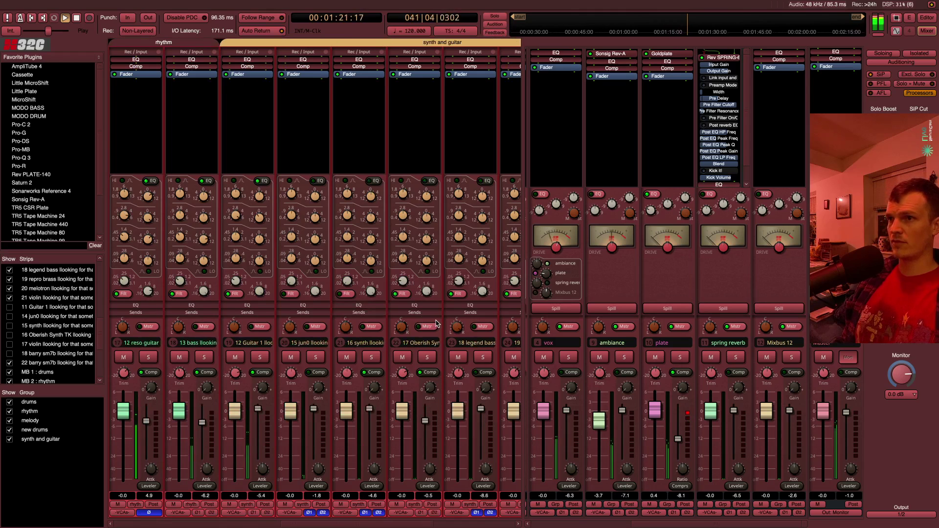
scroll(437, 323, right, 1)
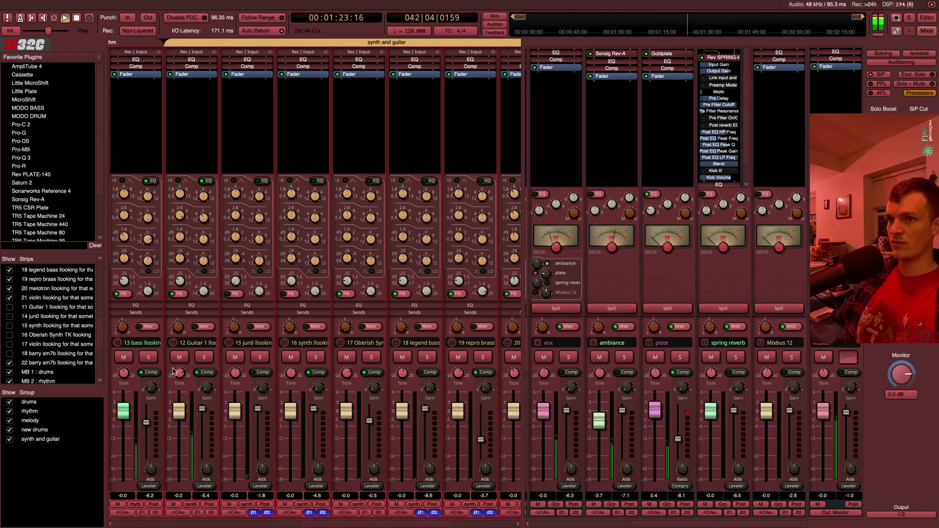
mouse_move(177, 373)
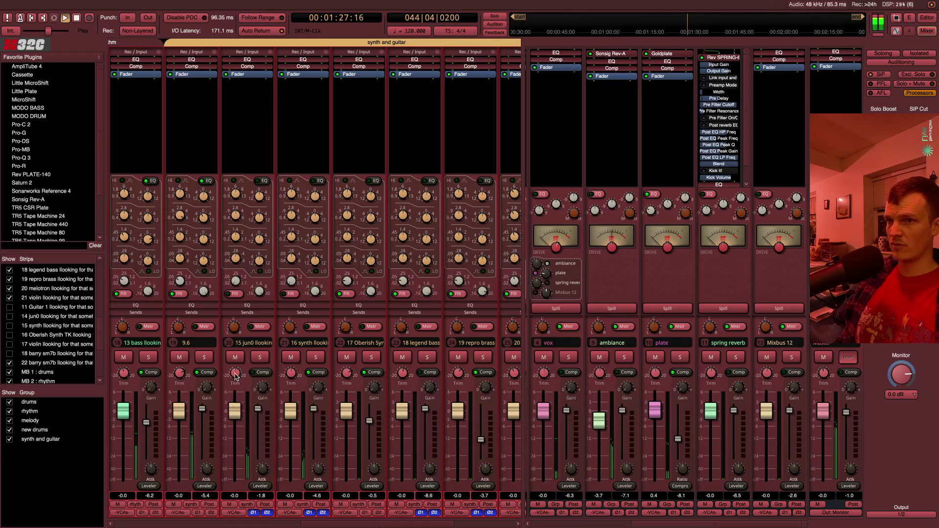
Raise the violin channel's trim and lower its compressor threshold to -27.8 dB
scroll(408, 382, right, 3)
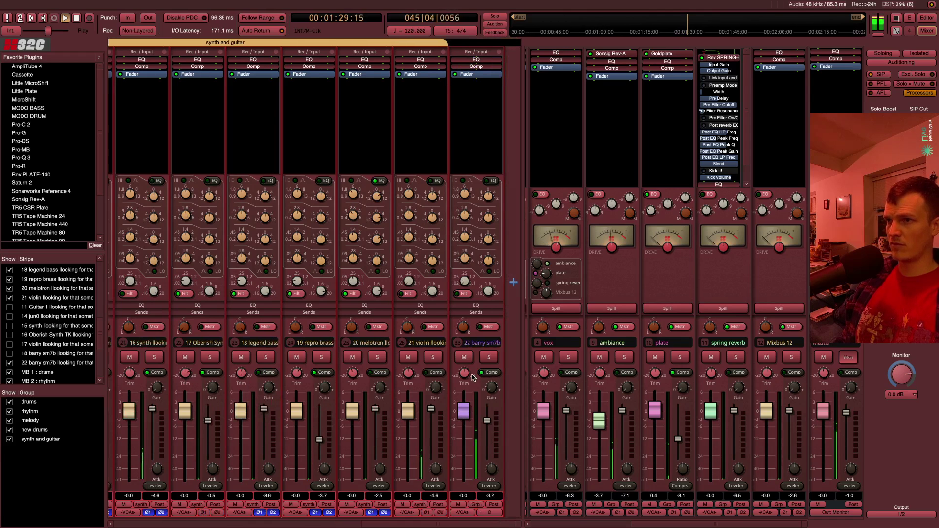
drag(409, 376, 405, 349)
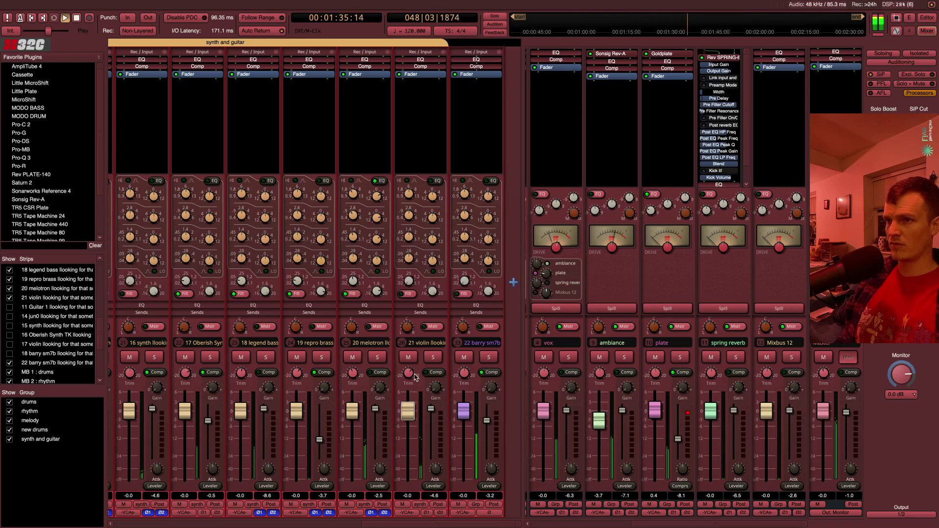
drag(431, 409, 431, 442)
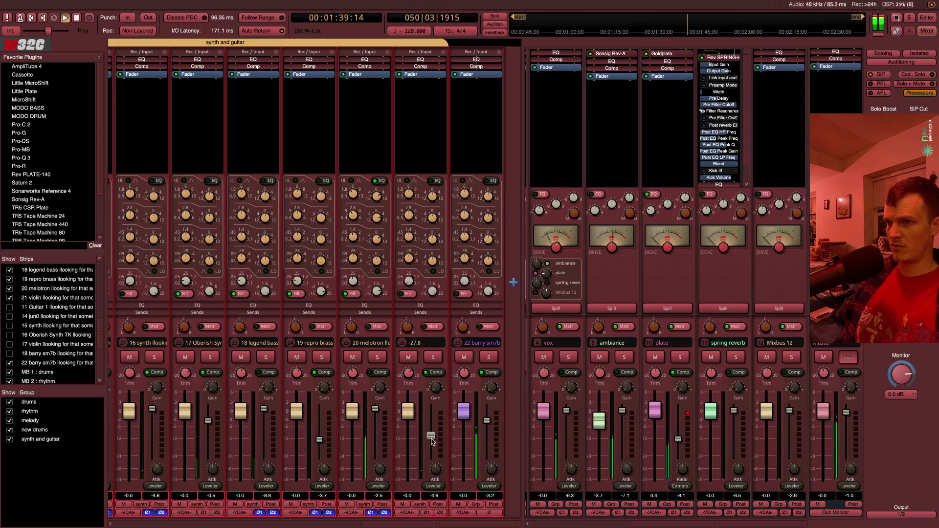
Play the mix from about bar 9 using the editor timeline and return to the mixer
key(Home)
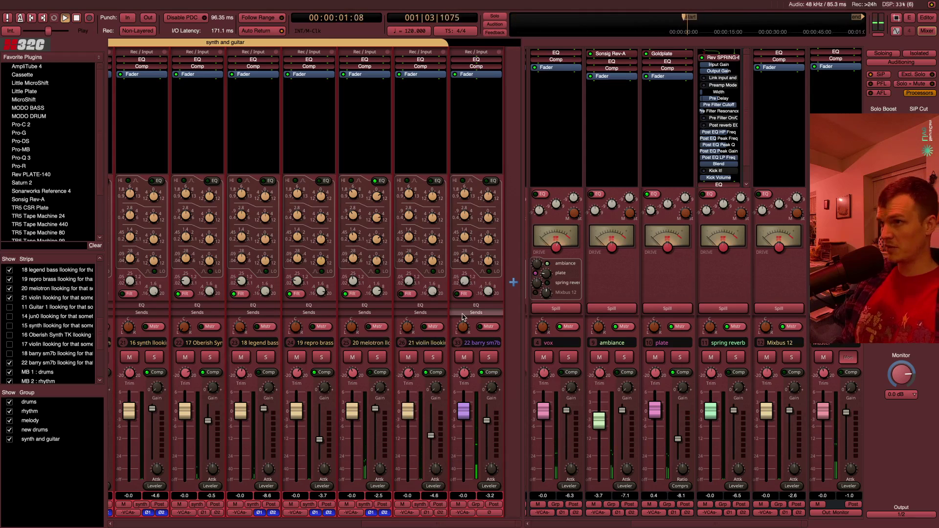
key(alt+e)
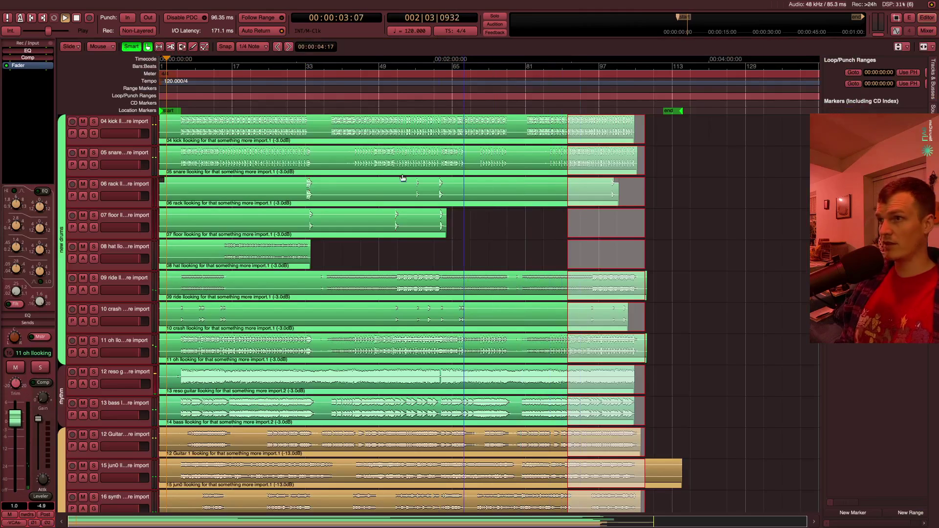
click(246, 67)
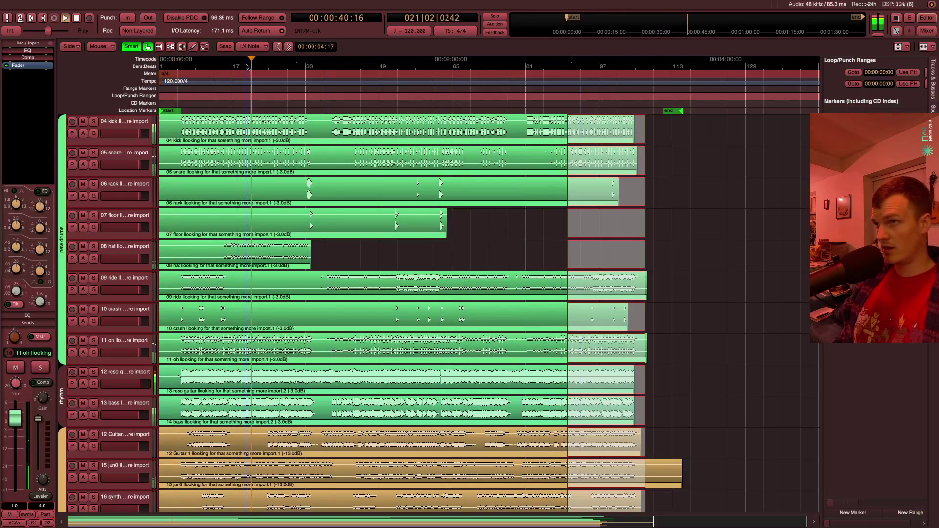
click(201, 67)
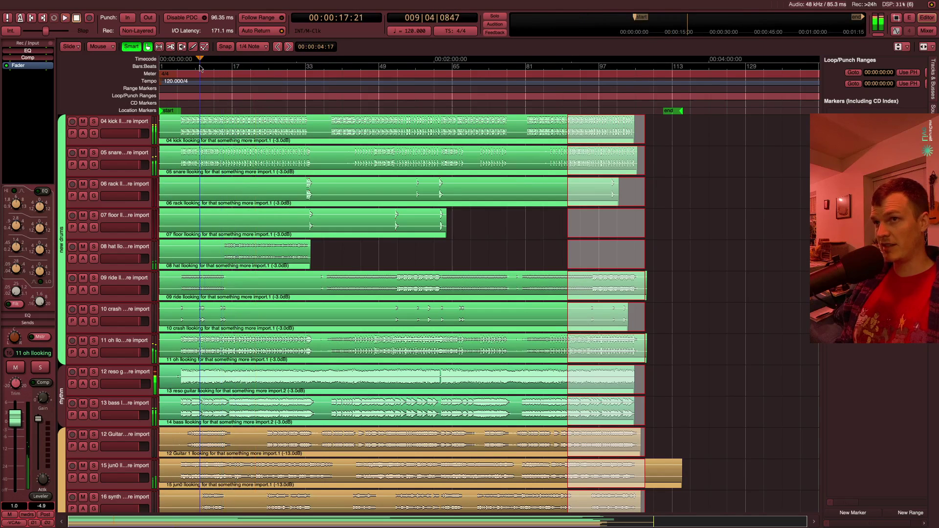
key(alt+m)
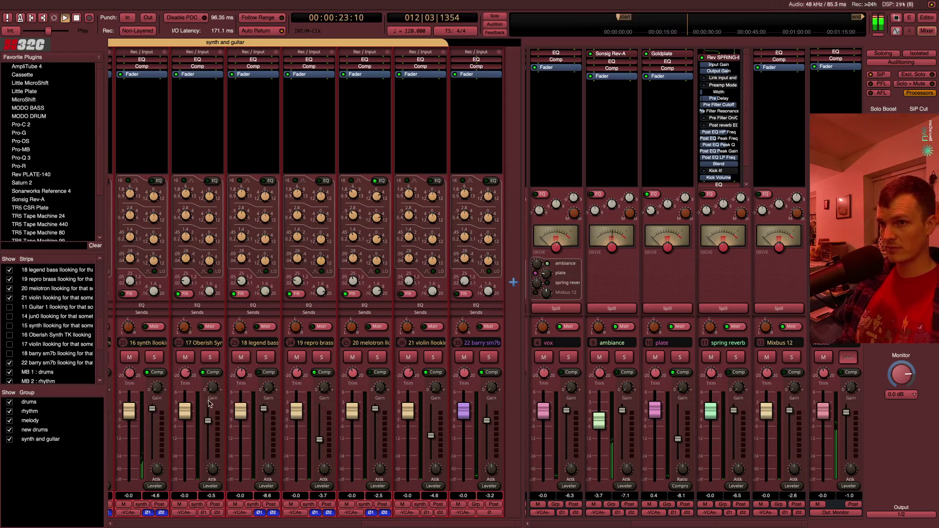
Clear the solo on the grouped channels and deactivate the synth and guitar group
scroll(256, 384, left, 3)
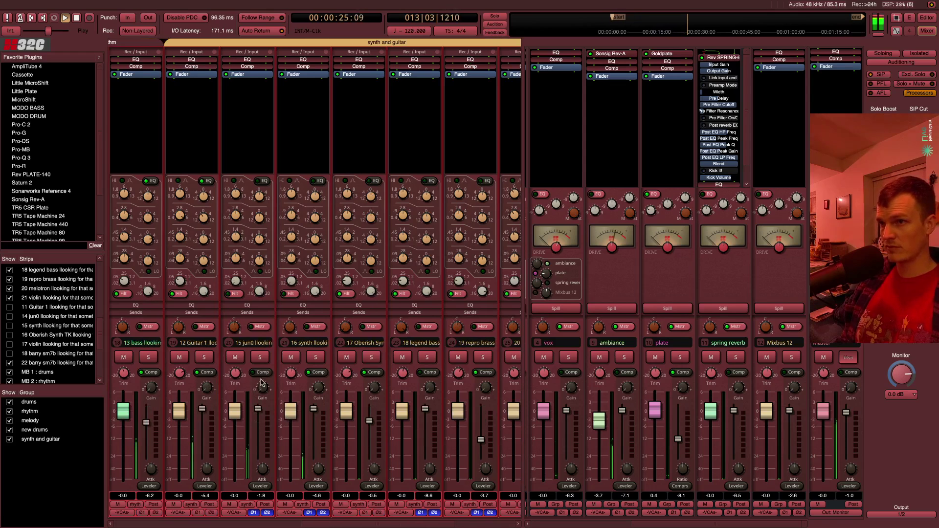
click(316, 357)
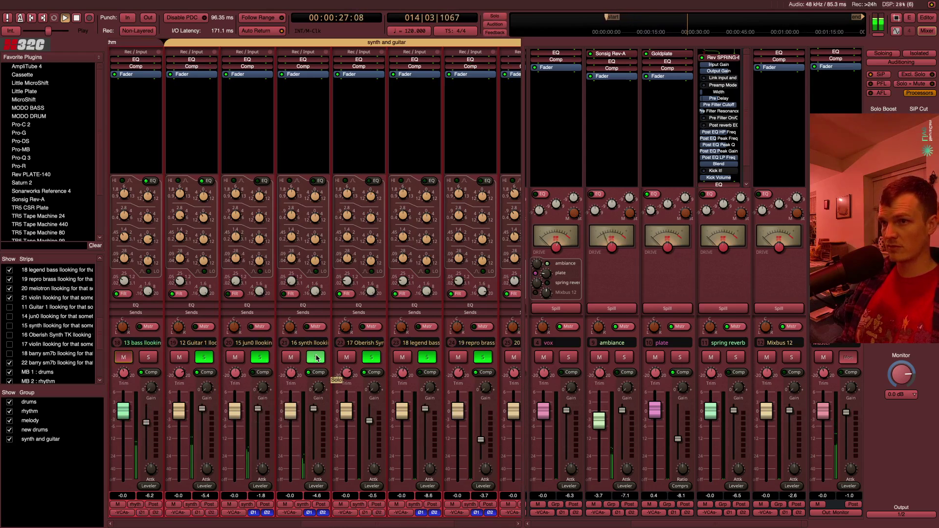
click(316, 357)
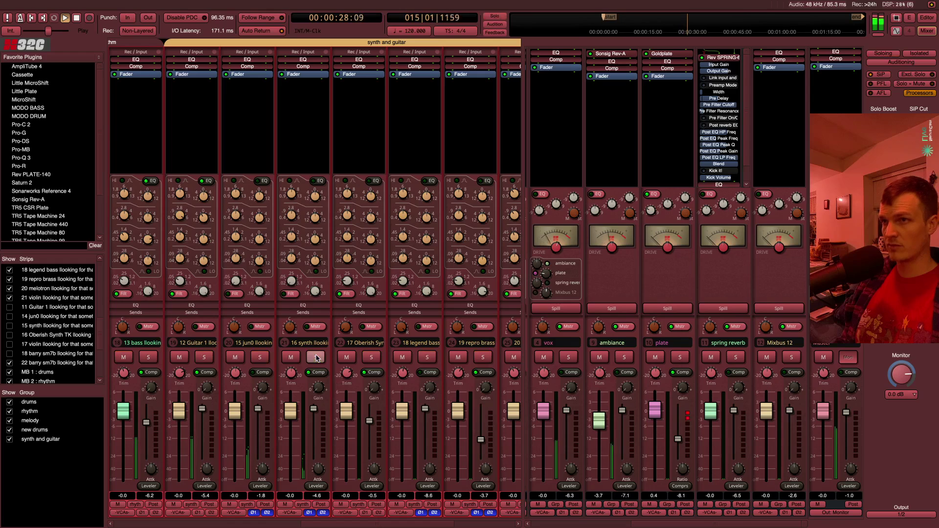
click(323, 44)
Replay from about bar 9, set the soloed 16 synth channel's trim to 4.7 dB and clear its solo
key(space)
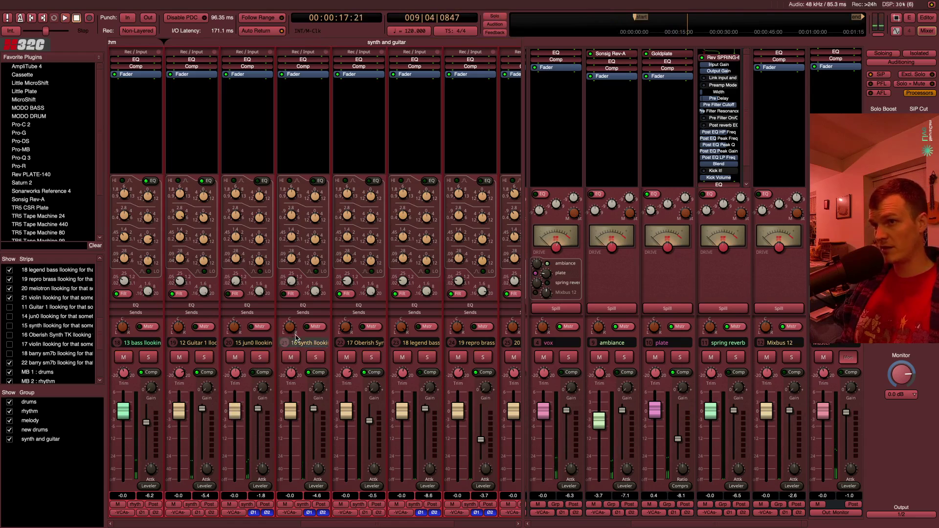
key(space)
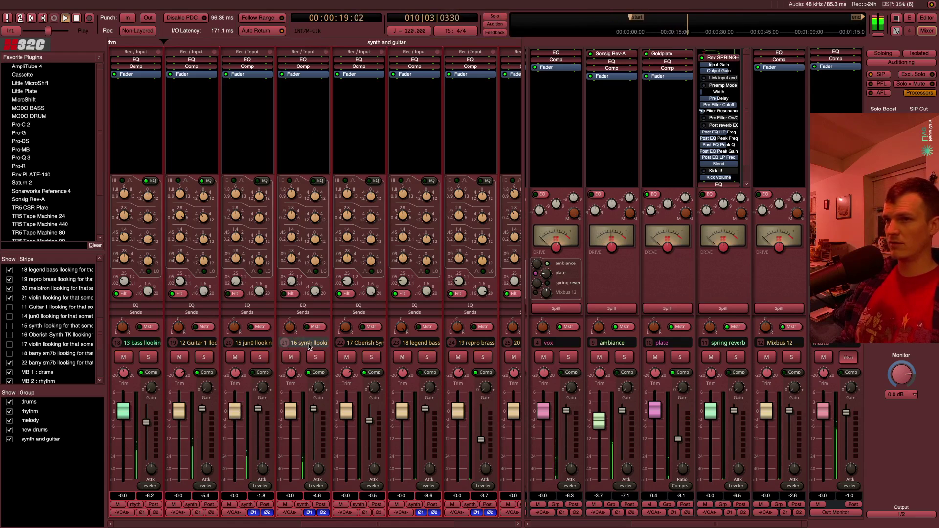
click(316, 357)
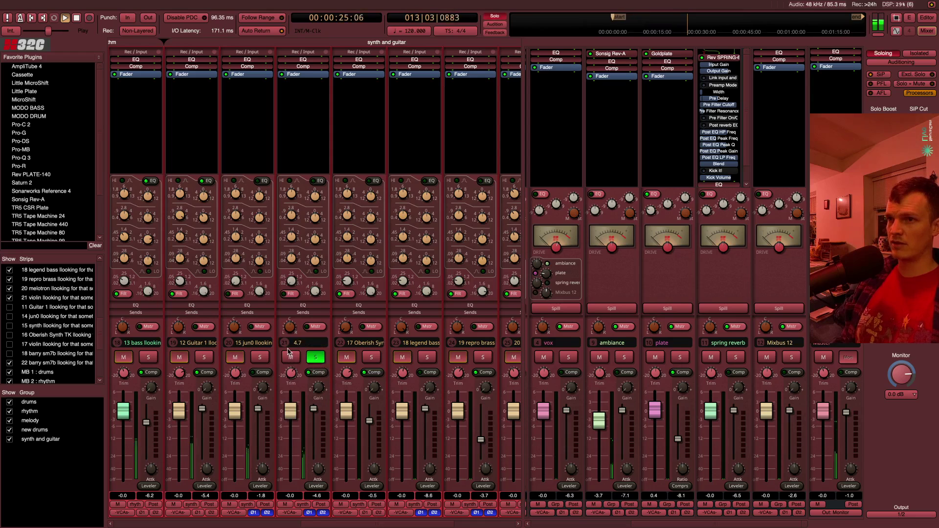
click(315, 357)
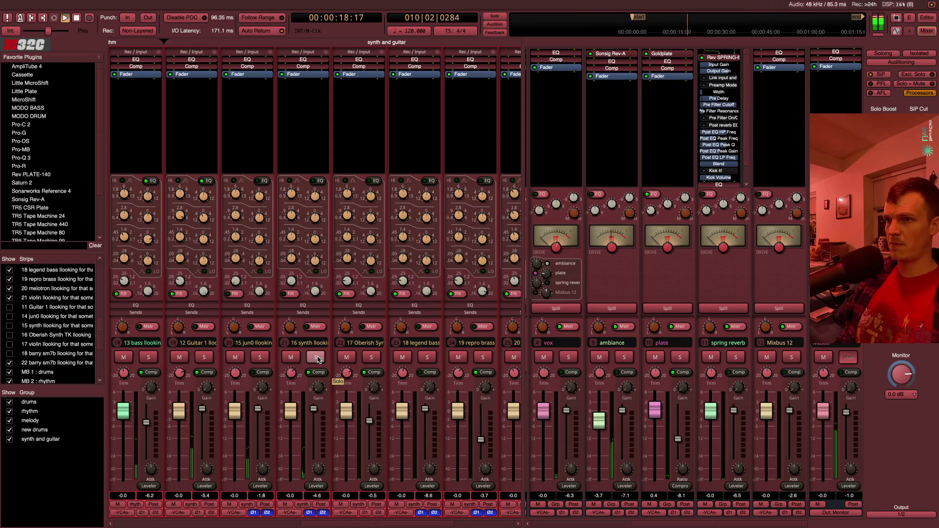
Raise the 16 synth channel's trim to about 9.2 dB, replaying the mix from about bar 9 to judge its level
drag(291, 373, 290, 370)
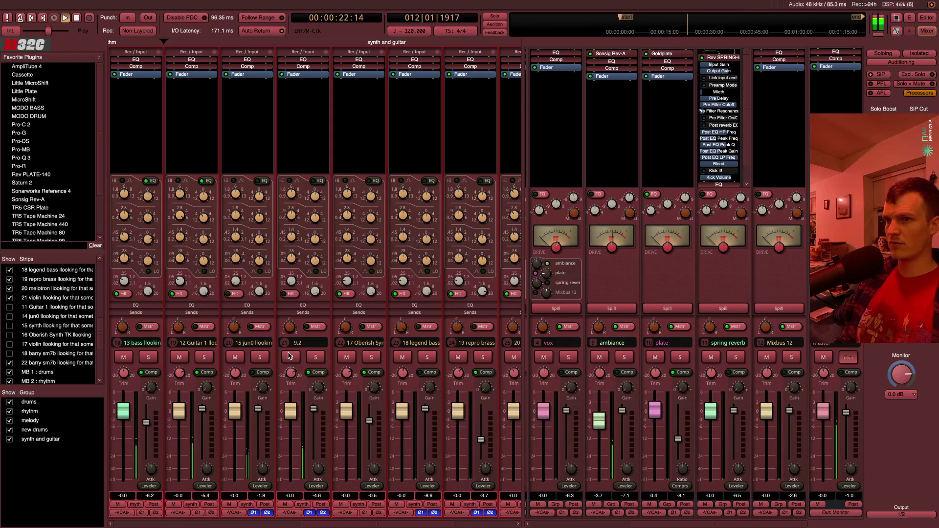
drag(288, 354, 287, 353)
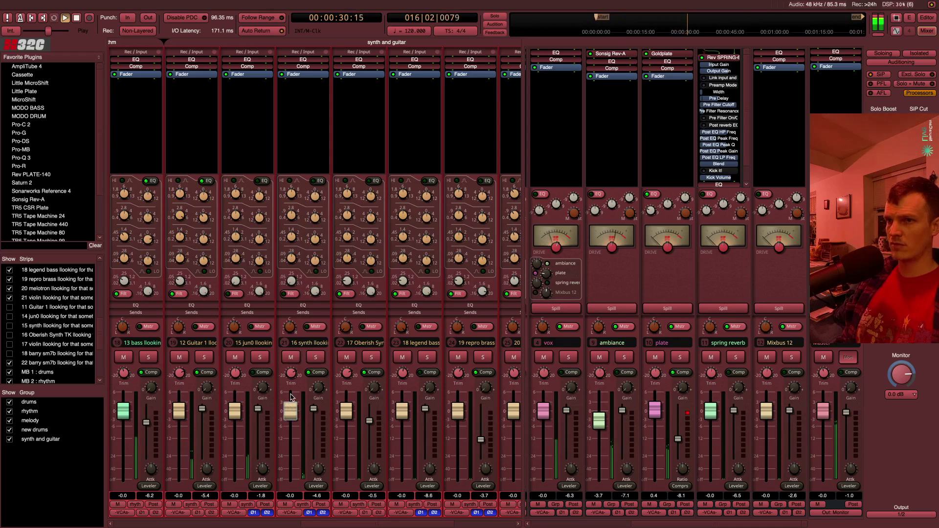
key(space)
key(space)
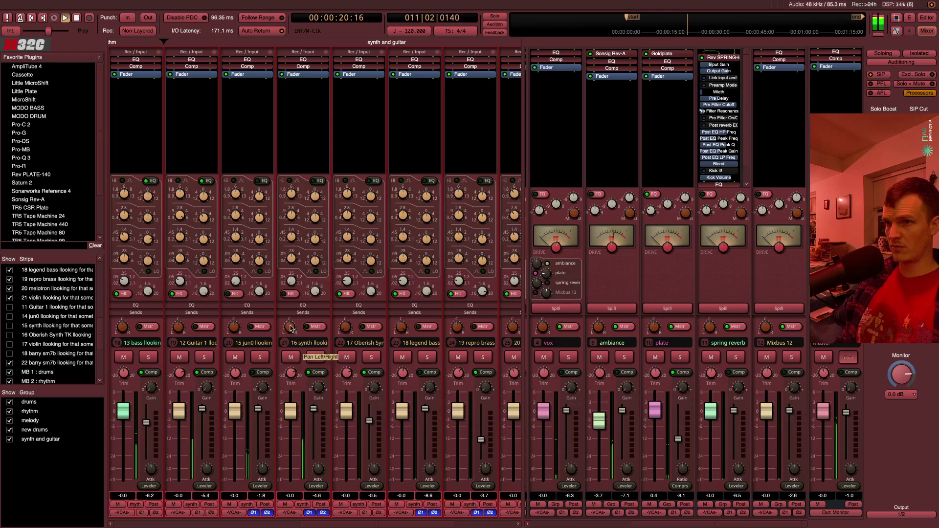
drag(291, 326, 292, 296)
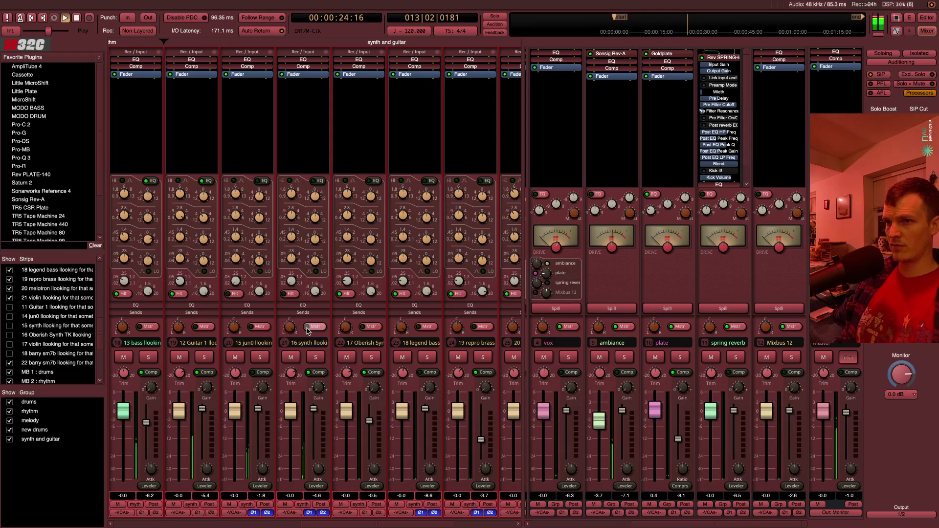
click(294, 357)
key(space)
key(space)
Set the 15 jun0 channel's trim to 1.0 dB and enable its EQ
mouse_move(237, 373)
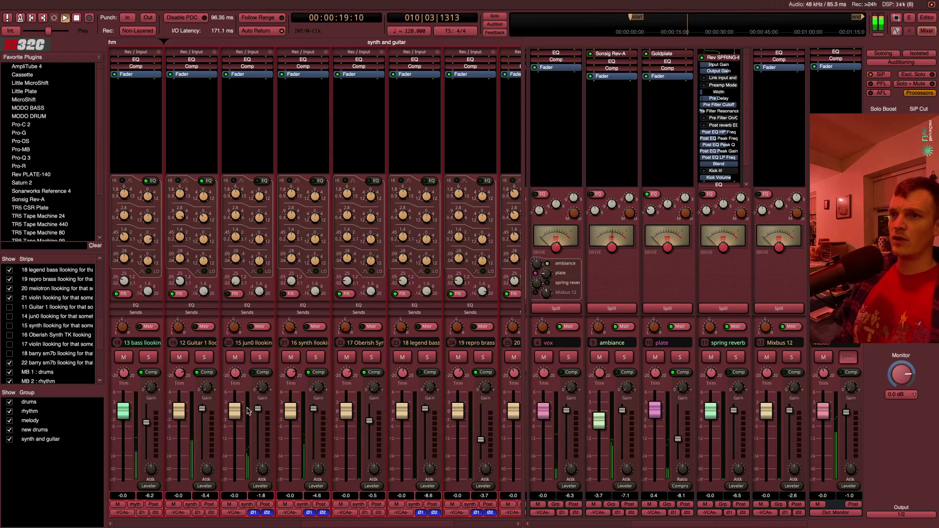
drag(237, 374, 238, 370)
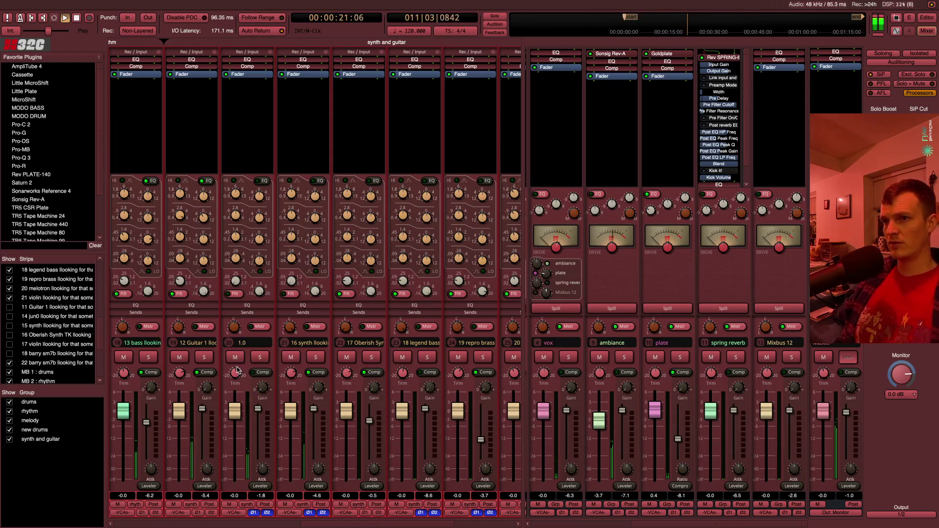
click(262, 181)
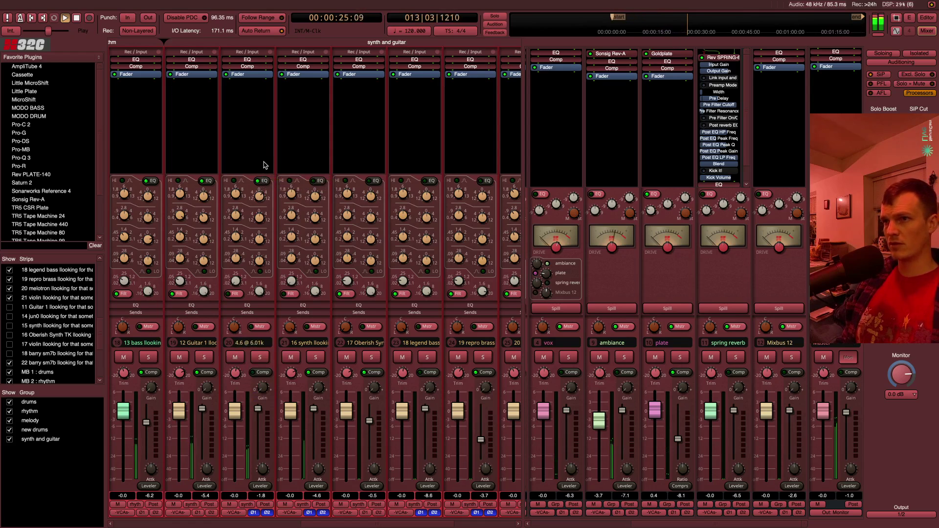
Boost the 15 jun0 channel's high EQ band by 12.3 dB around 12.24 kHz and replay from about bar 9
drag(240, 198, 240, 184)
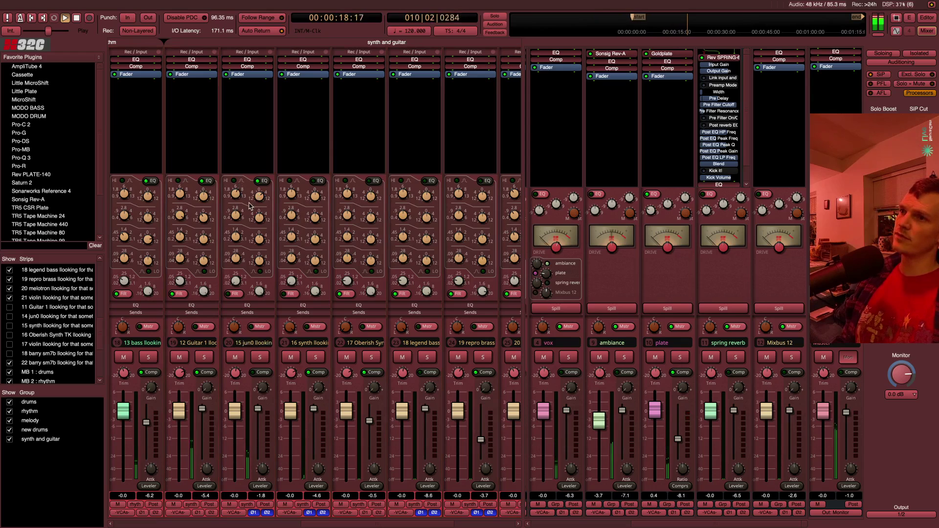
drag(263, 198, 264, 160)
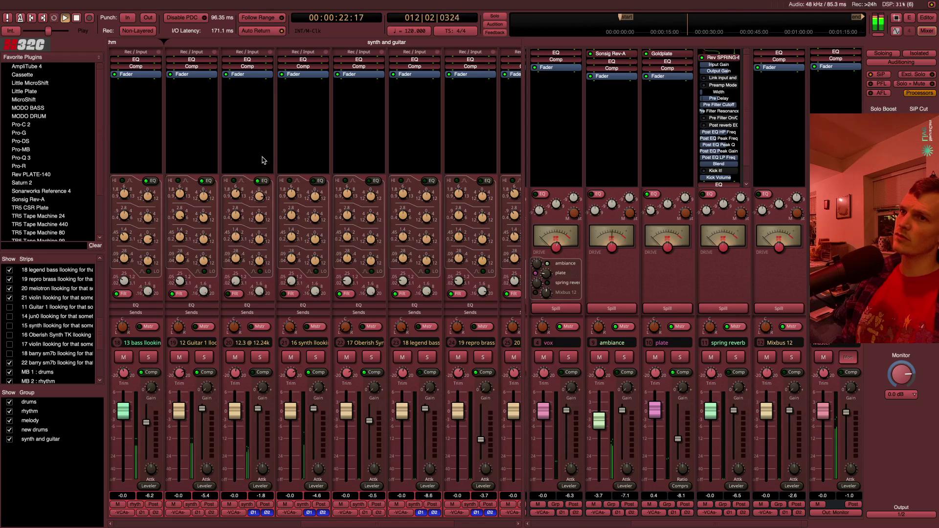
drag(236, 195, 240, 242)
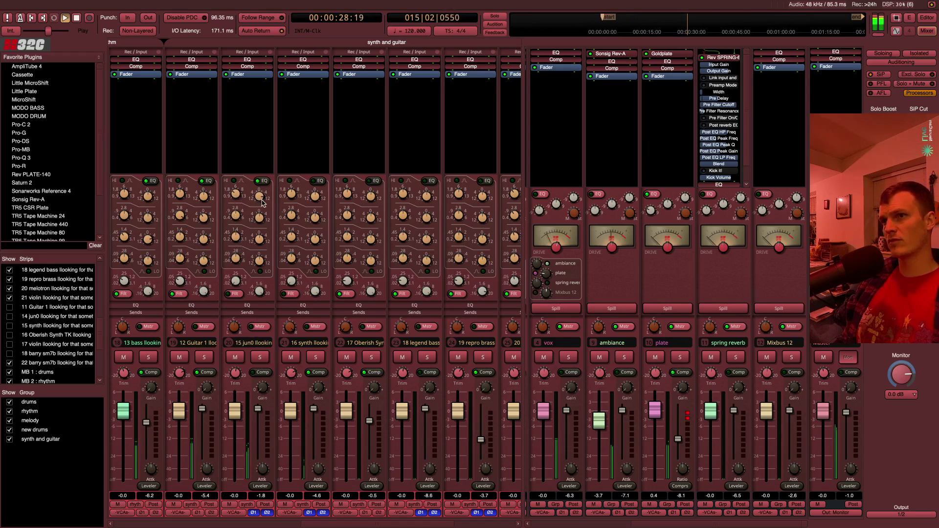
key(space)
key(space)
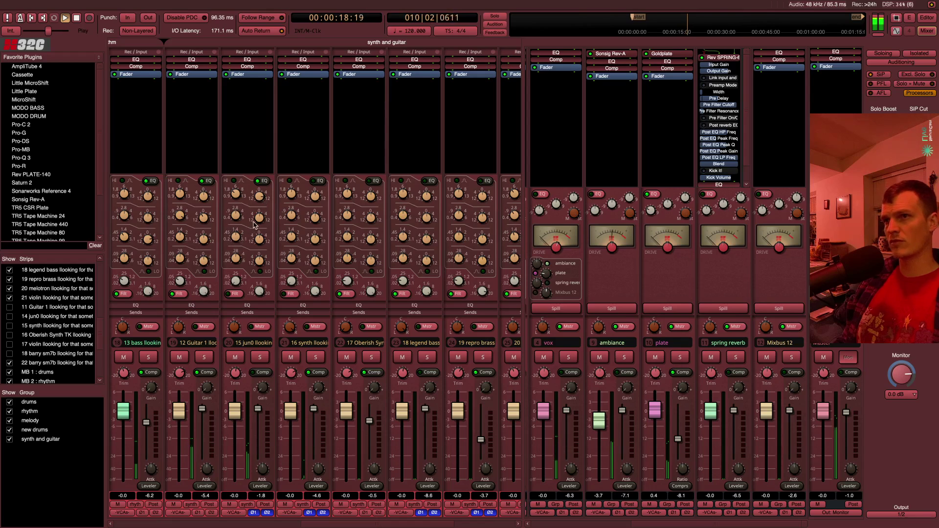
Enable the 15 jun0 channel's filters with the high-pass at 39.7 Hz and set its trim to 3.9 dB
drag(259, 218, 258, 211)
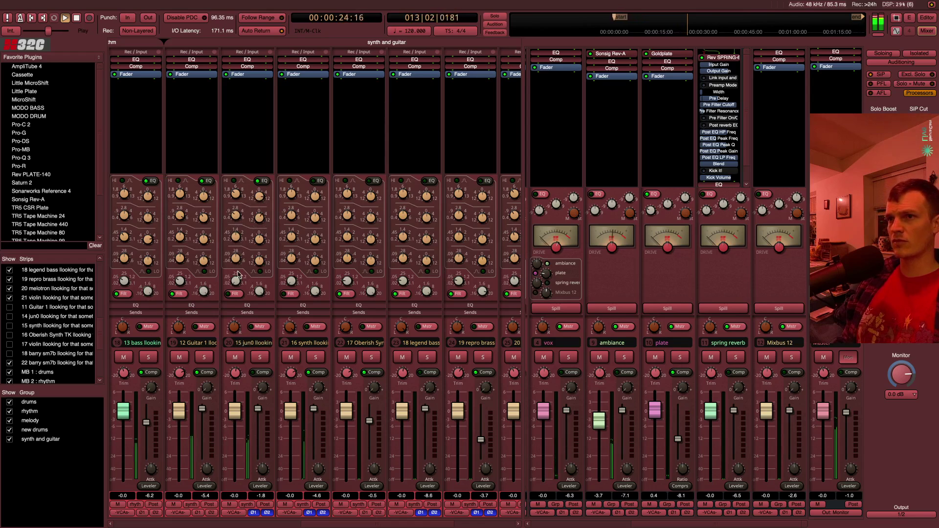
drag(238, 277, 247, 240)
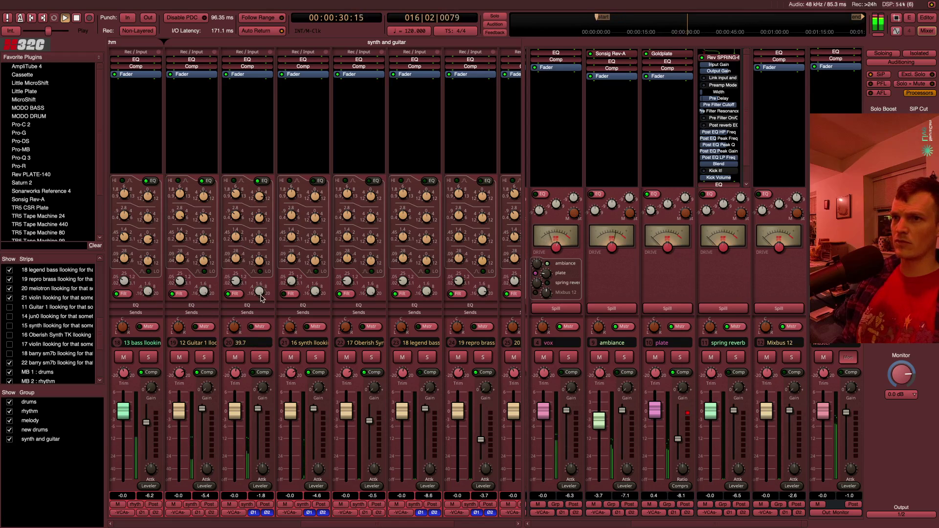
drag(236, 374, 236, 351)
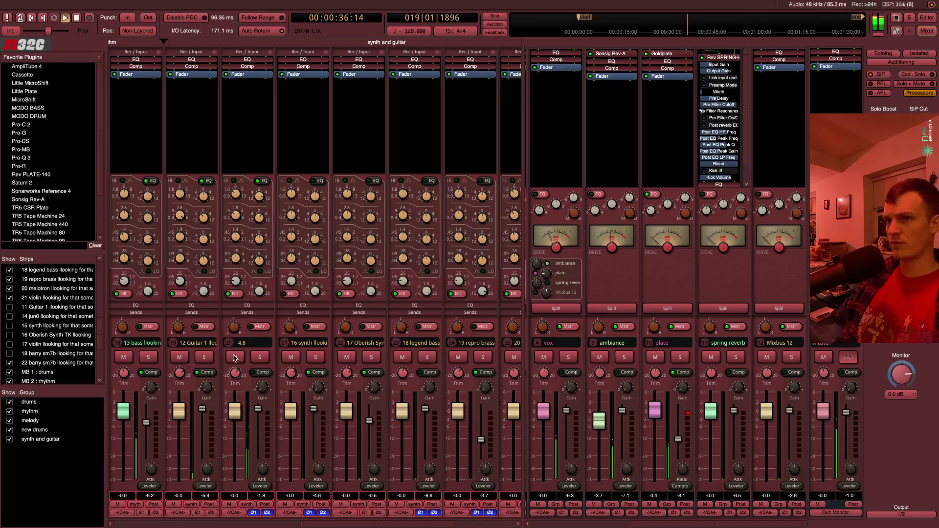
drag(235, 357, 234, 361)
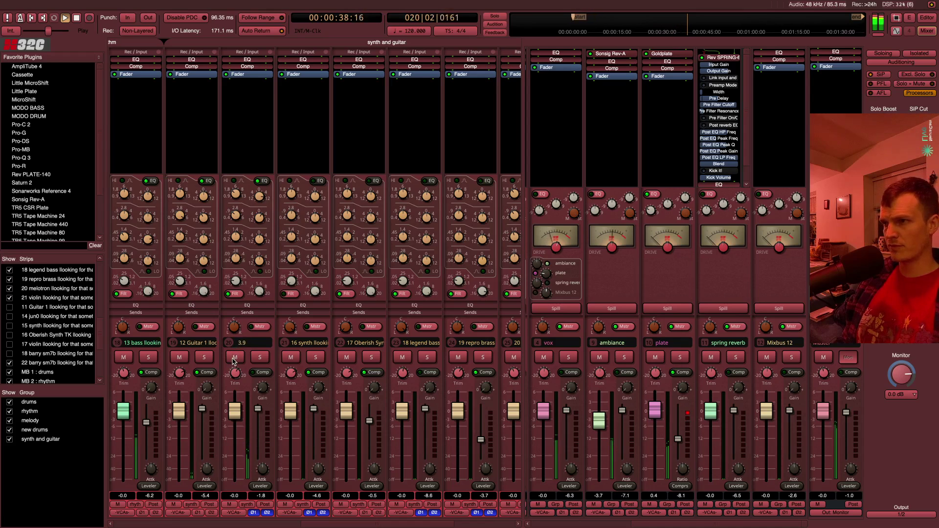
key(space)
key(space)
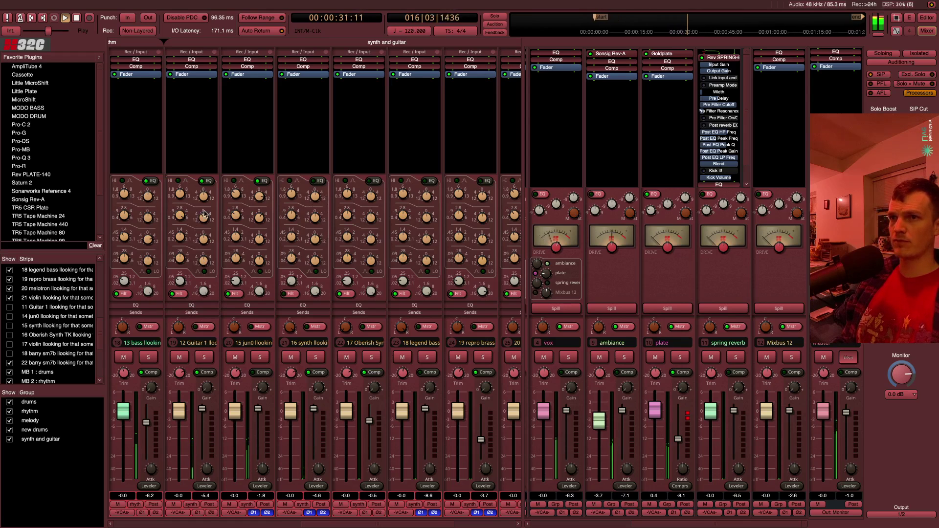
Cut the 12 Guitar 1 channel's high EQ band by 1.8 dB at 4.87 kHz and check it in the mix
mouse_move(203, 213)
drag(203, 197, 199, 209)
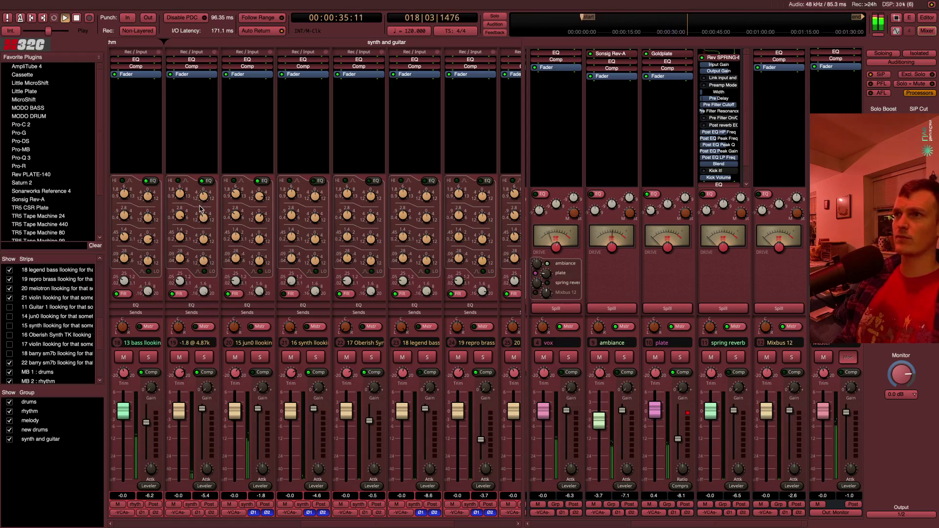
key(space)
key(space)
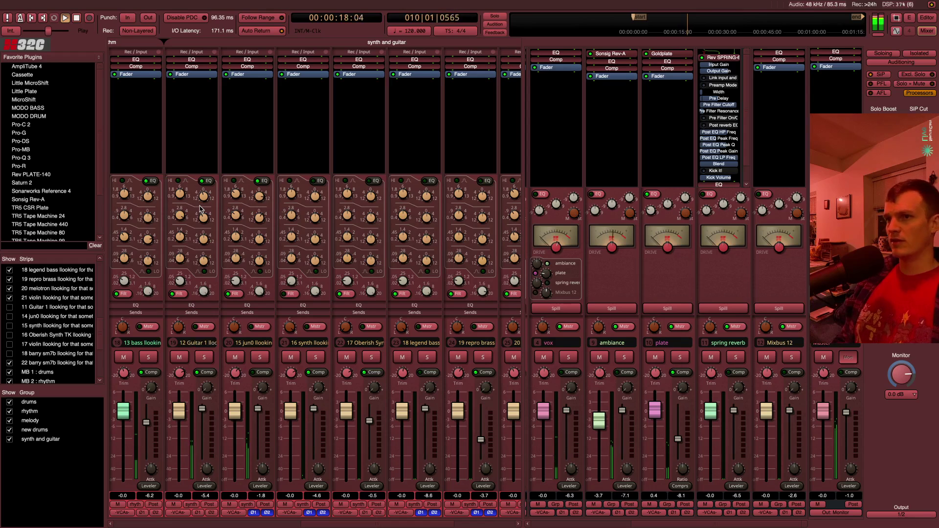
key(space)
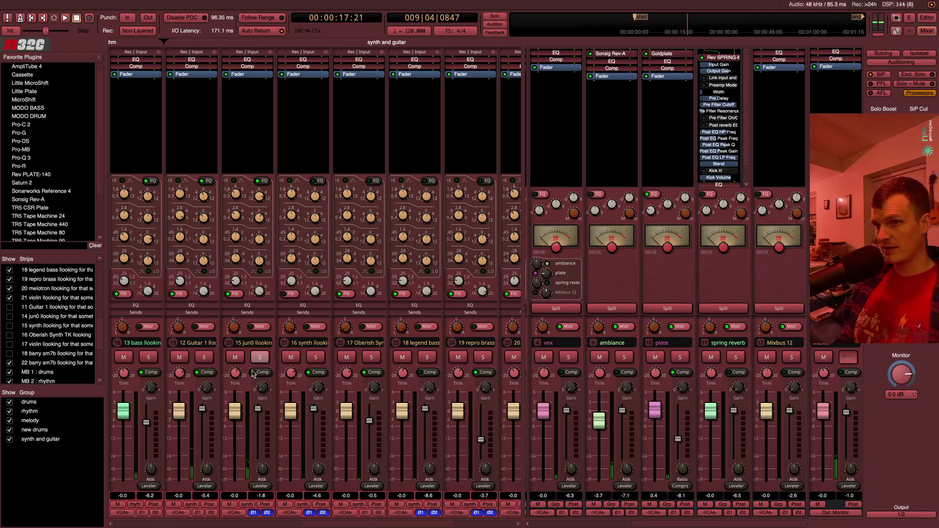
Play the mix from about bar 9 and set the 15 jun0 channel's trim to 1.8 dB
mouse_move(237, 375)
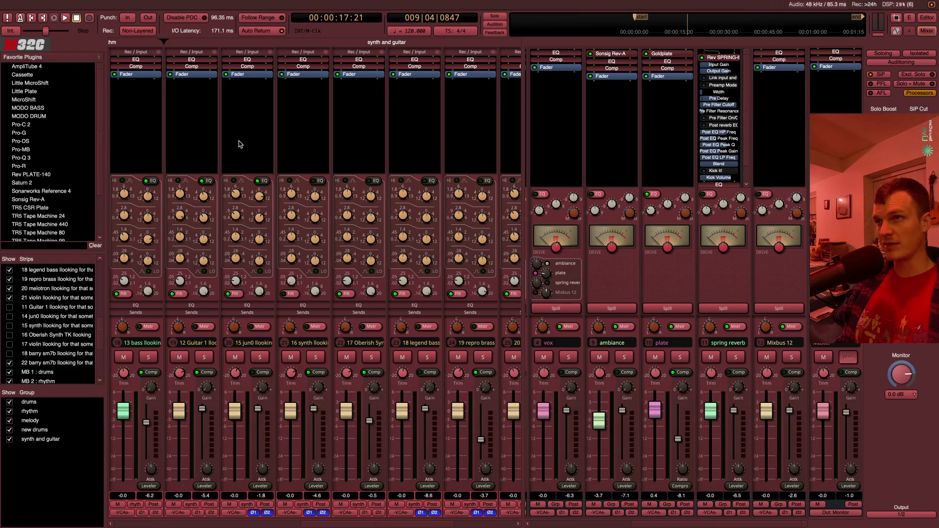
key(space)
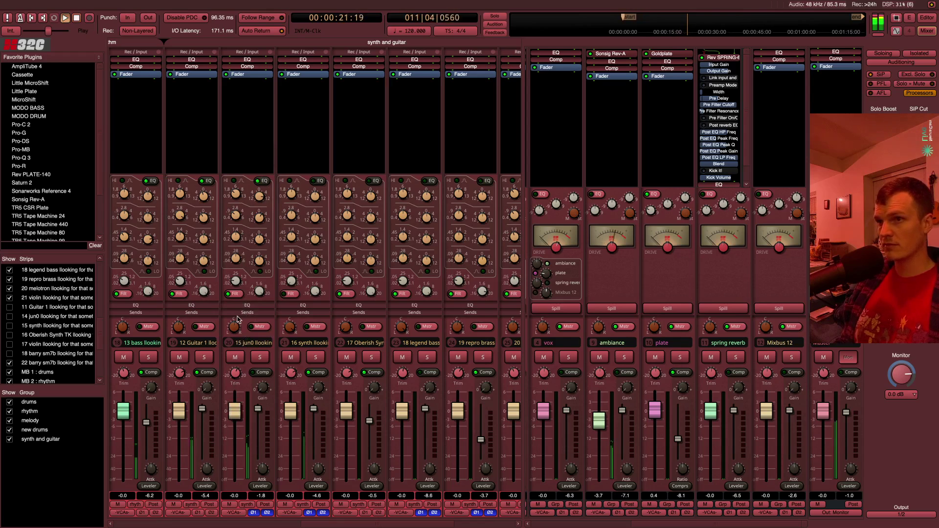
drag(232, 376, 232, 385)
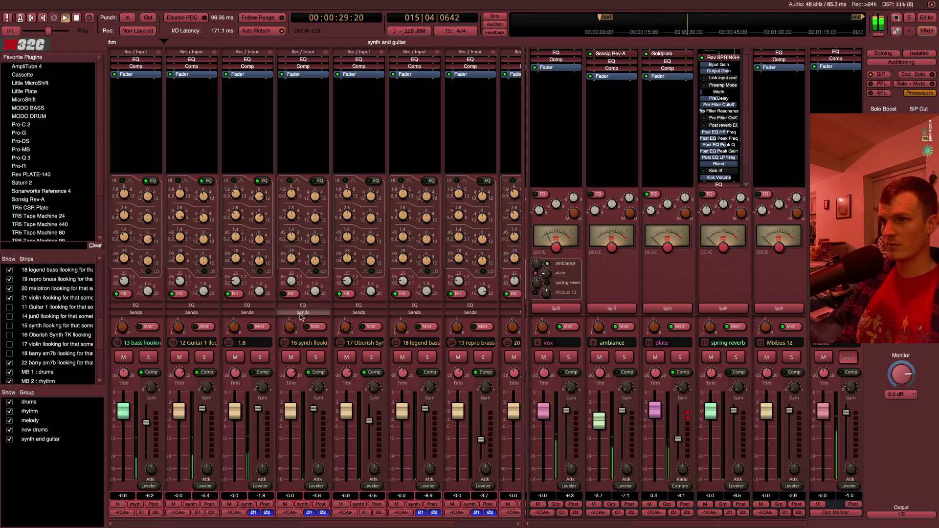
Replay the mix from about bar 9 and fine-tune the 13 bass channel's trim
key(space)
key(space)
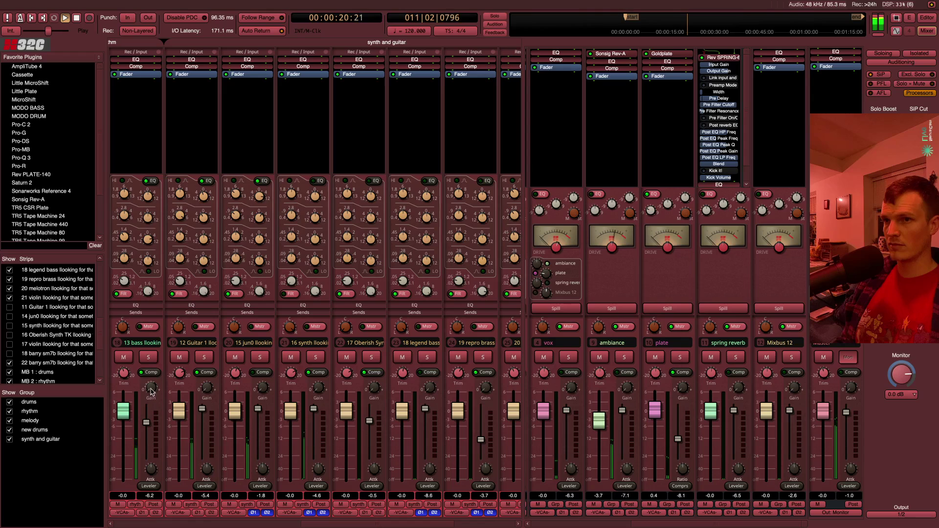
drag(121, 367, 120, 372)
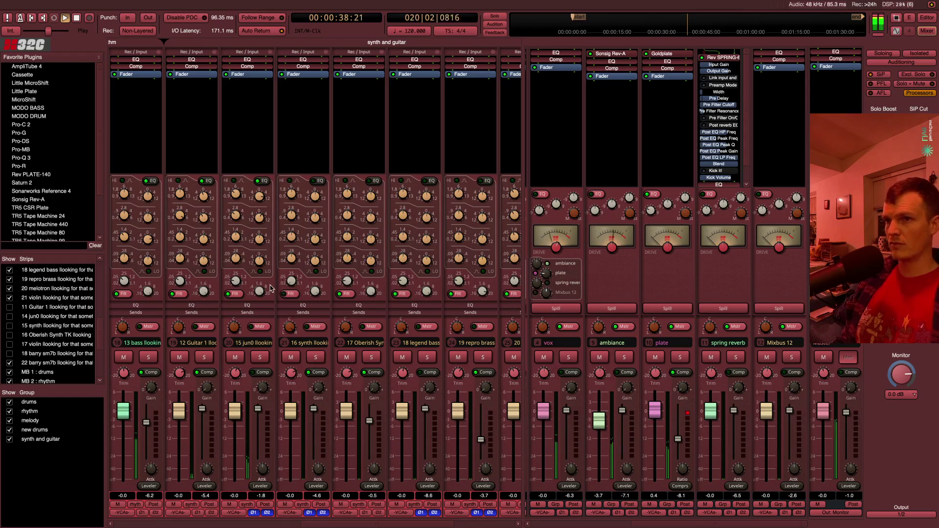
Adjust the 12 reso guitar channel's high-pass filter and set its EQ gain to -0.9 dB at 509.4 Hz
scroll(271, 288, left, 3)
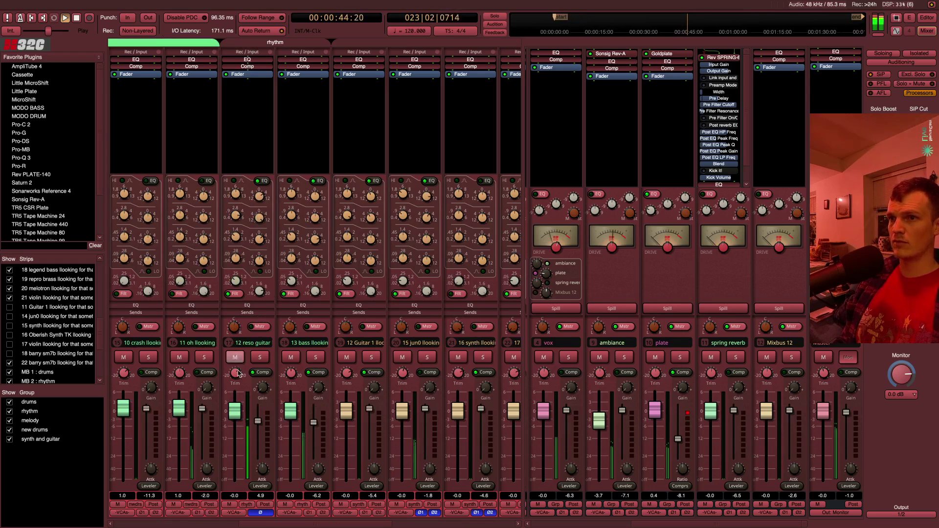
drag(238, 277, 237, 270)
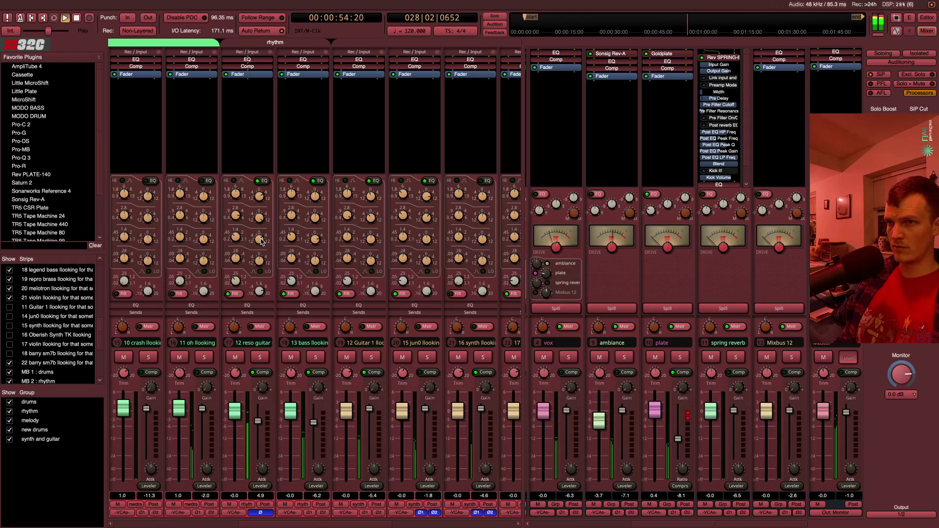
drag(261, 241, 306, 224)
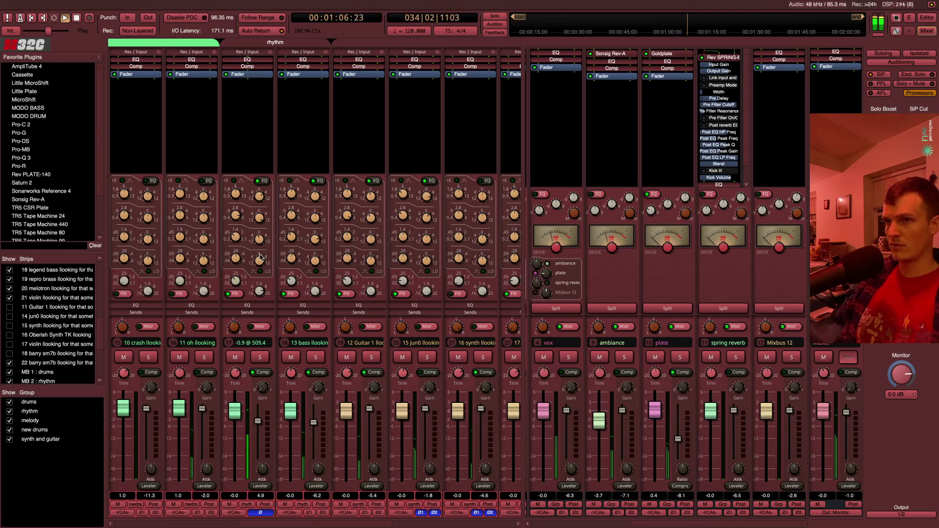
drag(237, 282, 241, 277)
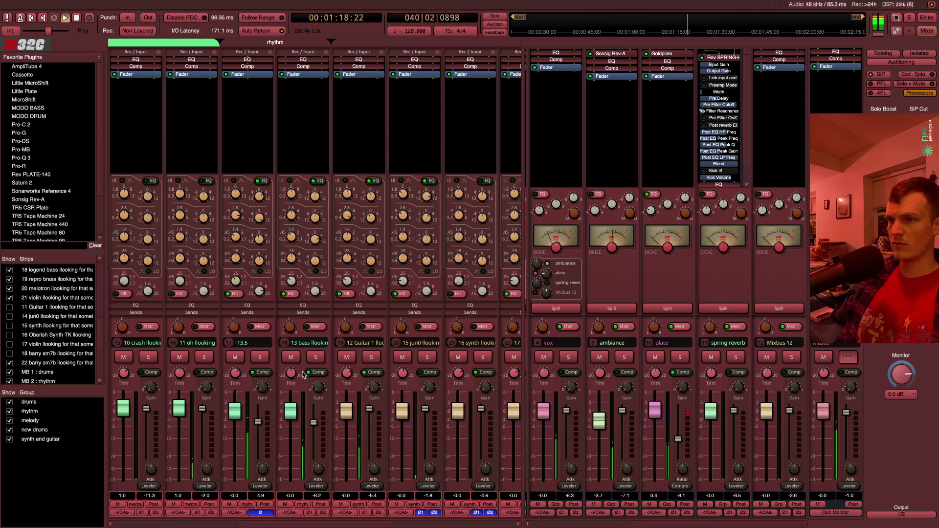
Lower the 12 reso guitar channel's compressor threshold and raise its makeup gain past 1.8 dB
drag(256, 412, 260, 444)
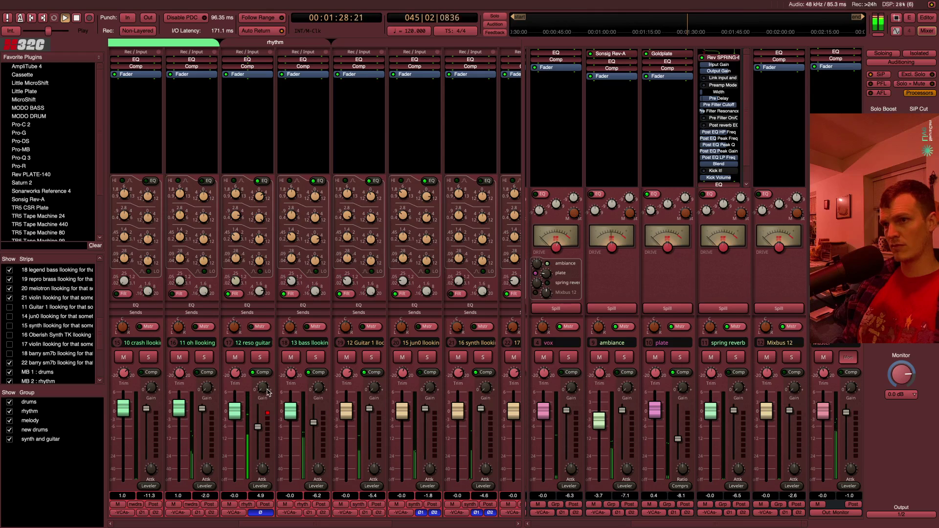
drag(265, 392, 267, 375)
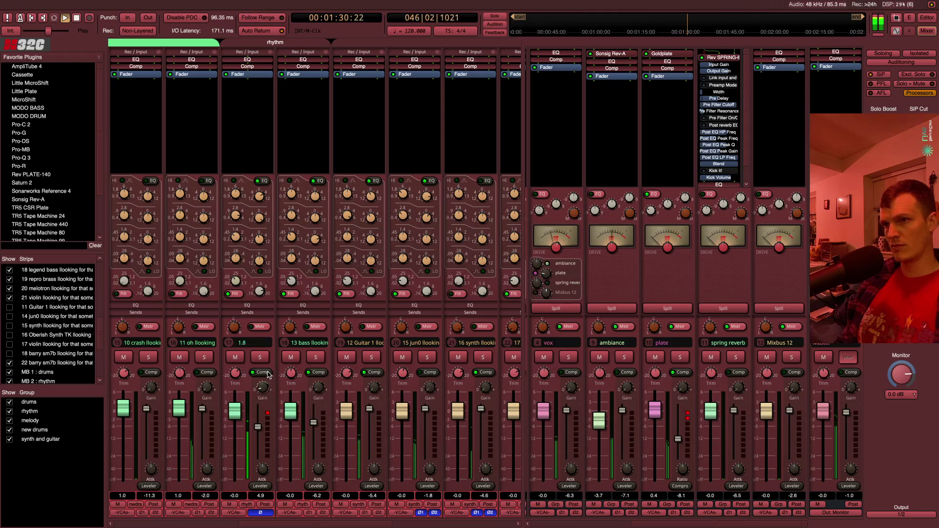
drag(269, 372, 284, 360)
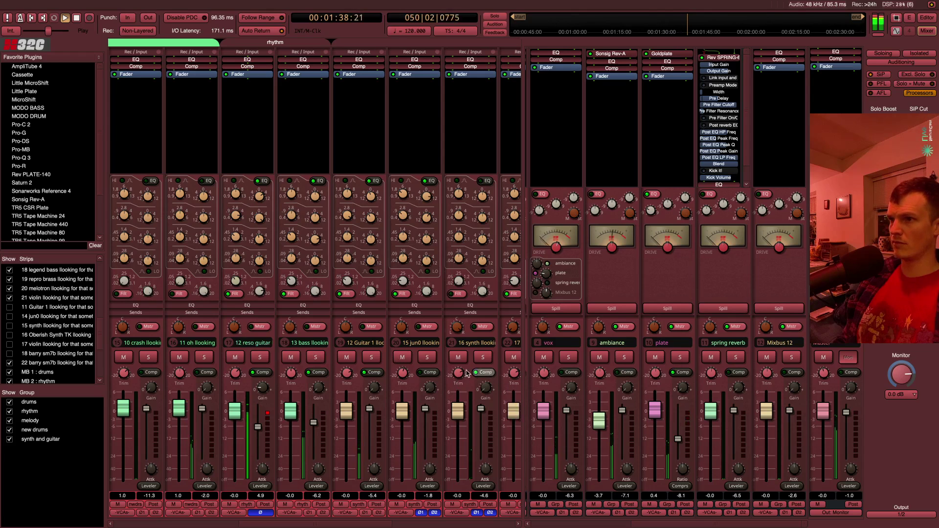
Set the 19 repro bass channel's low-pass filter to 12.67 kHz, cut its EQ by 1.3 dB at 6.00 kHz and replay from about bar 9
scroll(466, 374, right, 6)
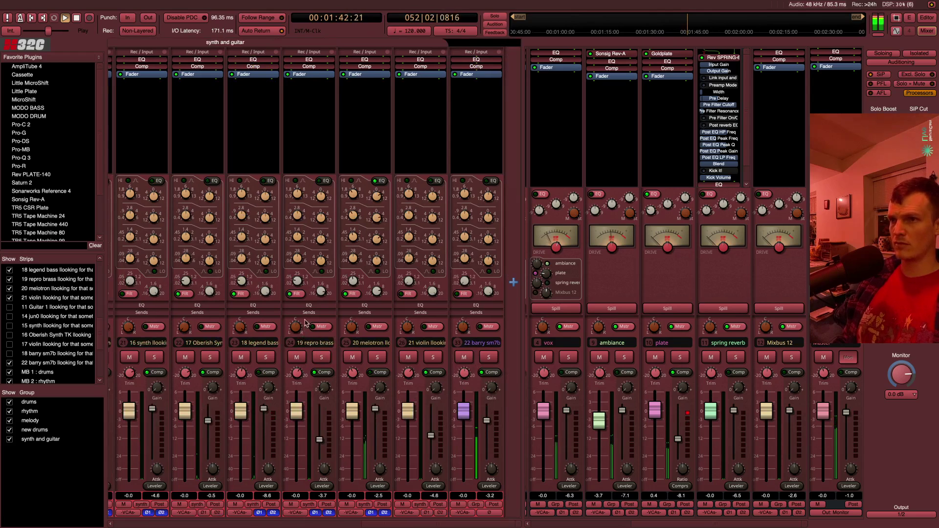
mouse_move(325, 298)
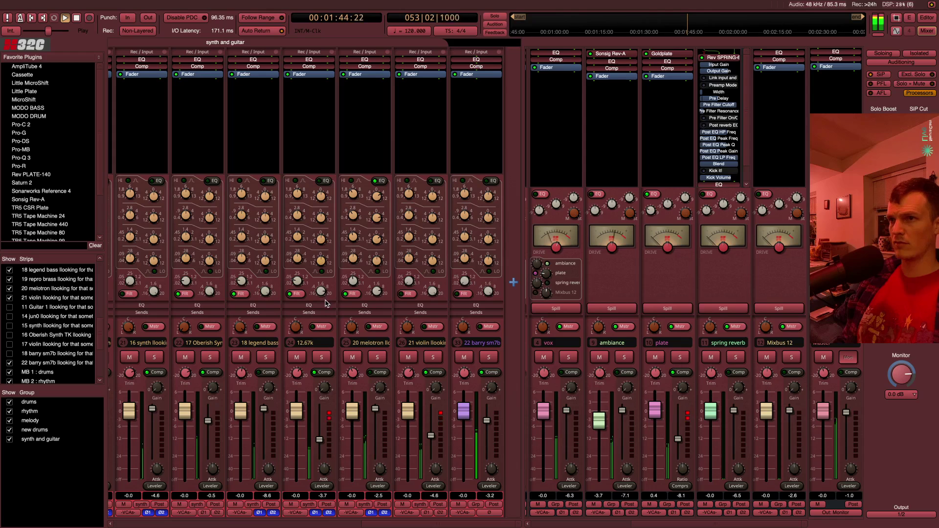
mouse_move(317, 215)
drag(318, 222, 319, 228)
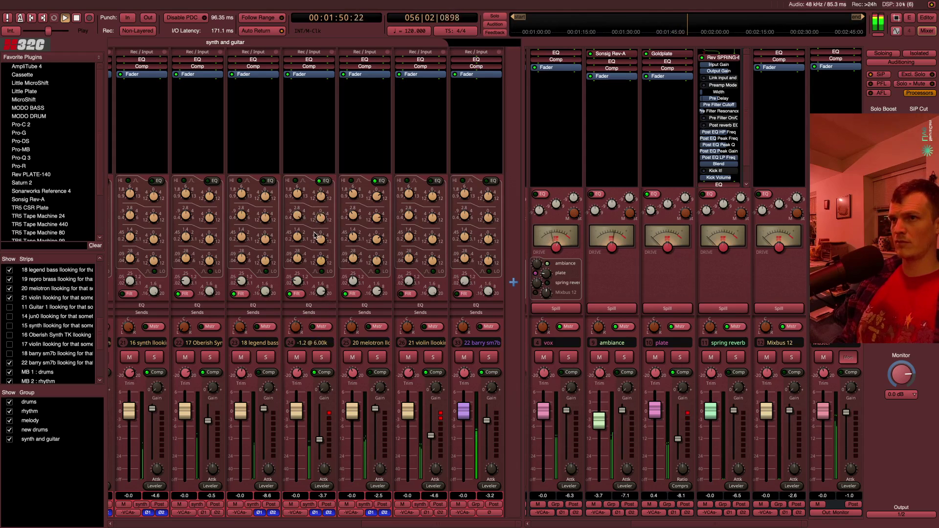
key(space)
key(space)
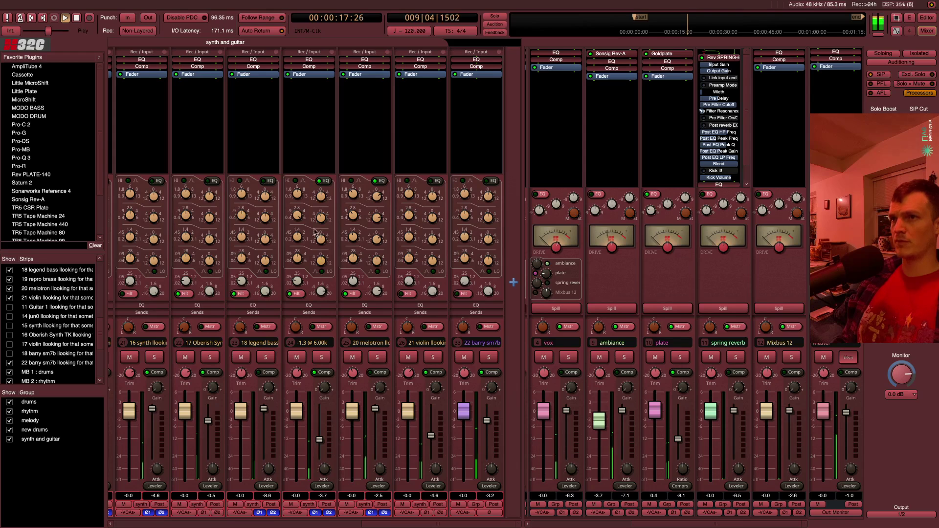
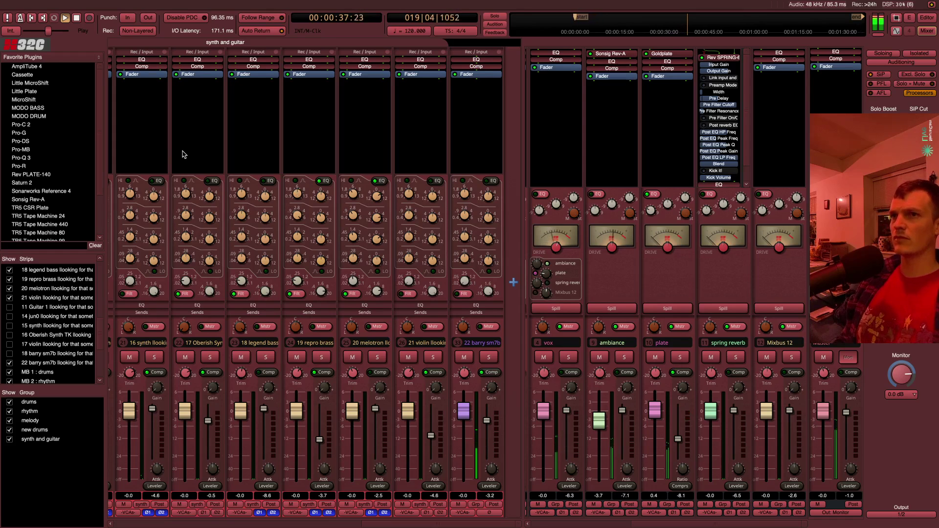
Lower the 08 hat channel's trim to -4.7 dB
scroll(183, 155, up, 5)
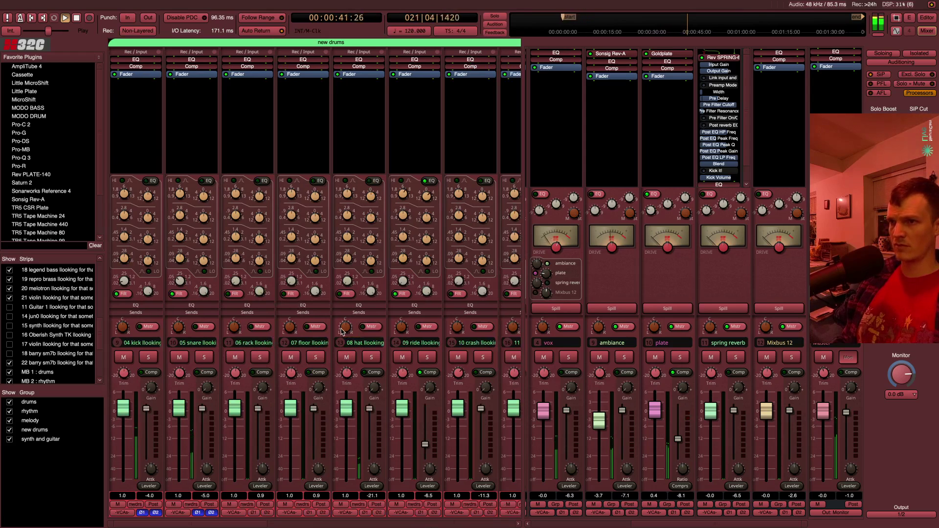
drag(344, 374, 344, 405)
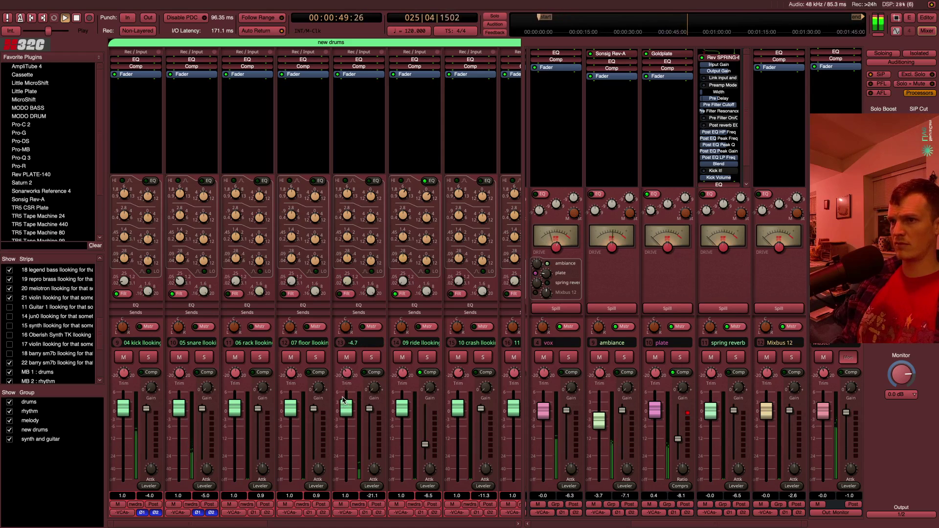
Lower the 11 oh channel's compressor threshold to about -26.5 dB
scroll(391, 366, right, 2)
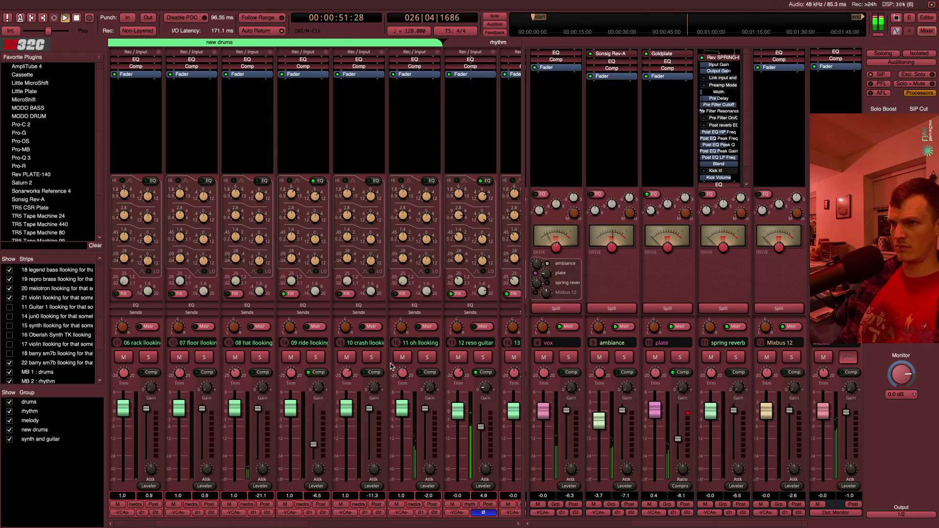
drag(429, 410, 443, 516)
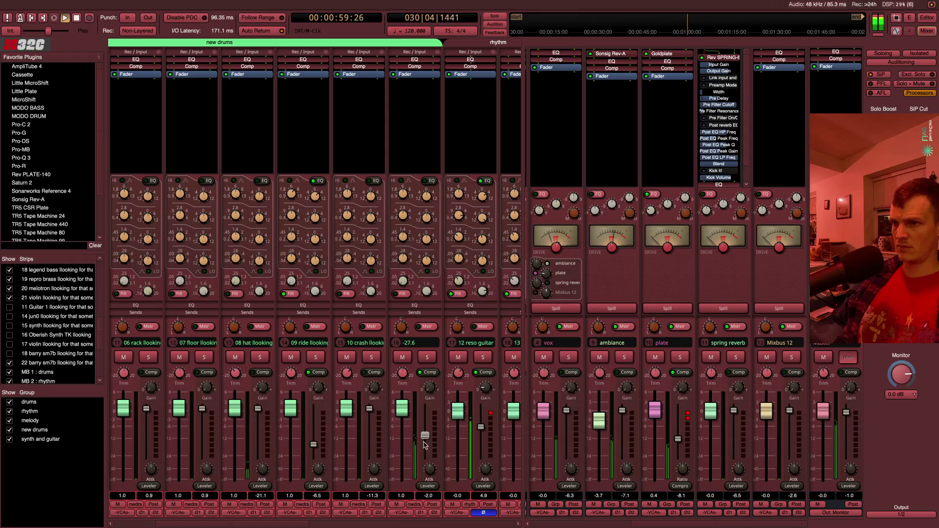
scroll(425, 447, up, 3)
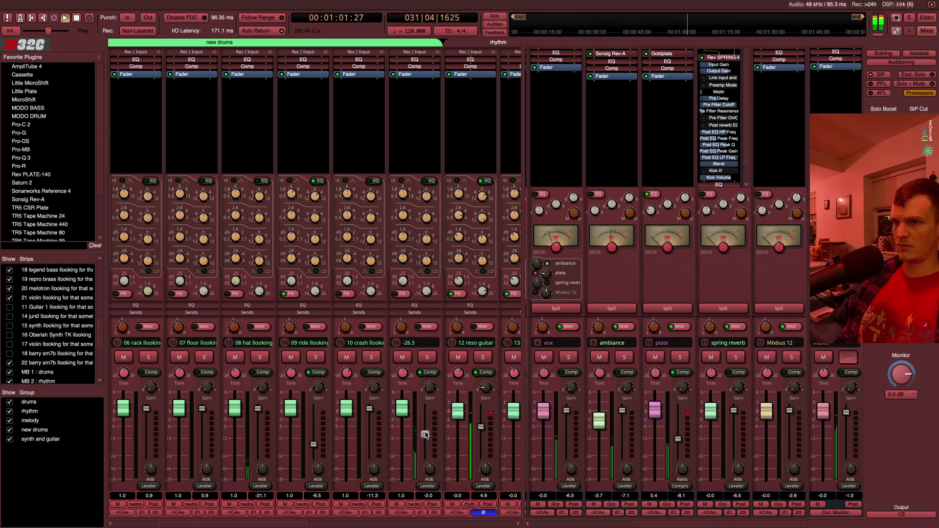
scroll(428, 213, down, 2)
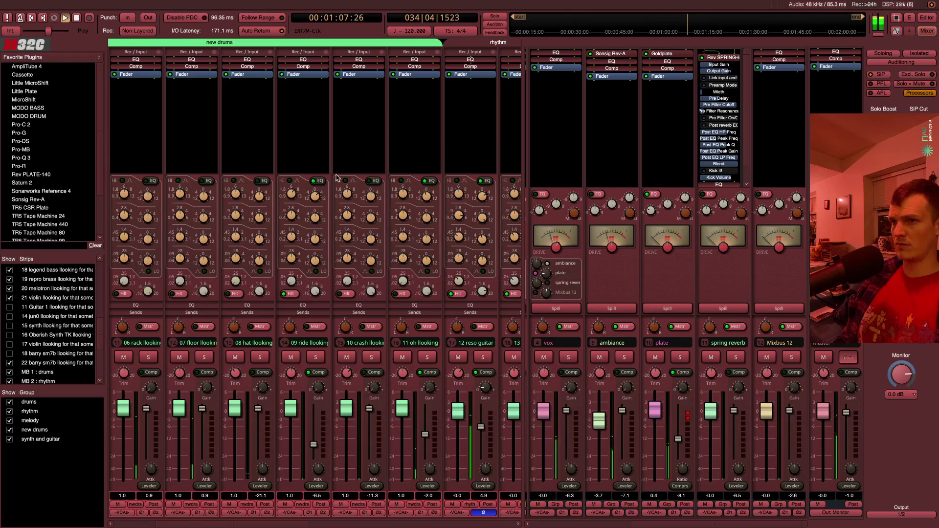
scroll(306, 144, right, 3)
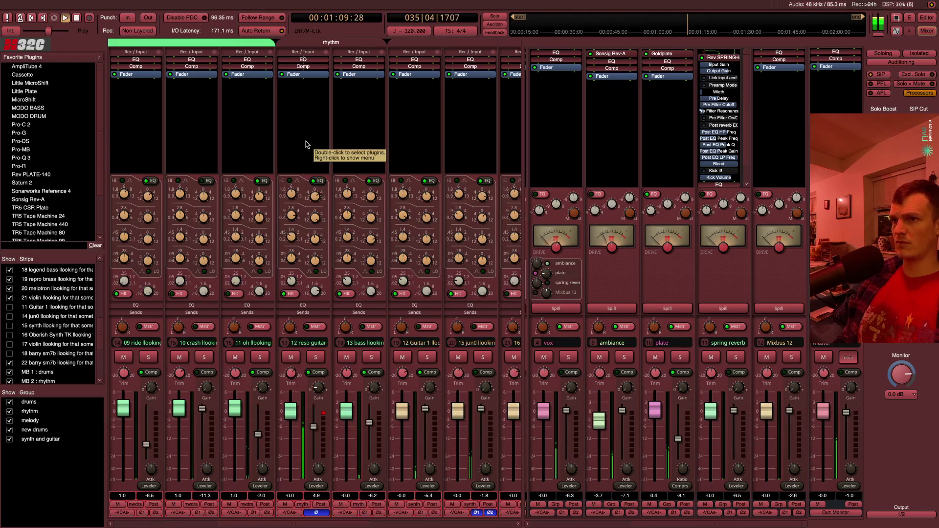
scroll(306, 144, left, 3)
scroll(551, 151, left, 3)
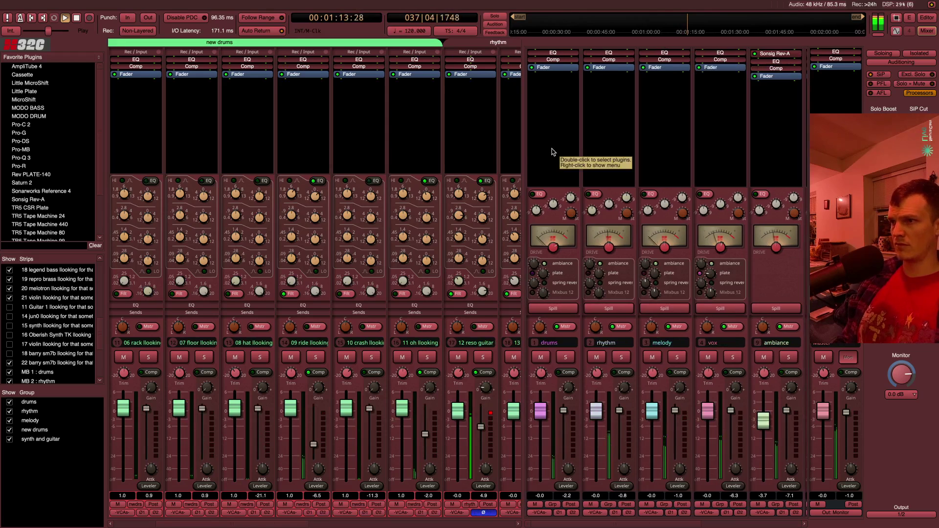
scroll(485, 129, right, 4)
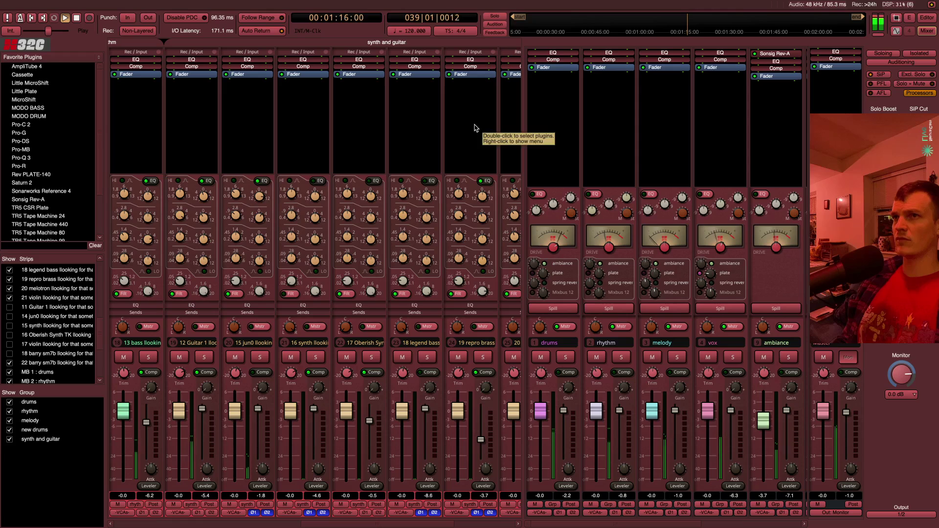
scroll(655, 145, right, 3)
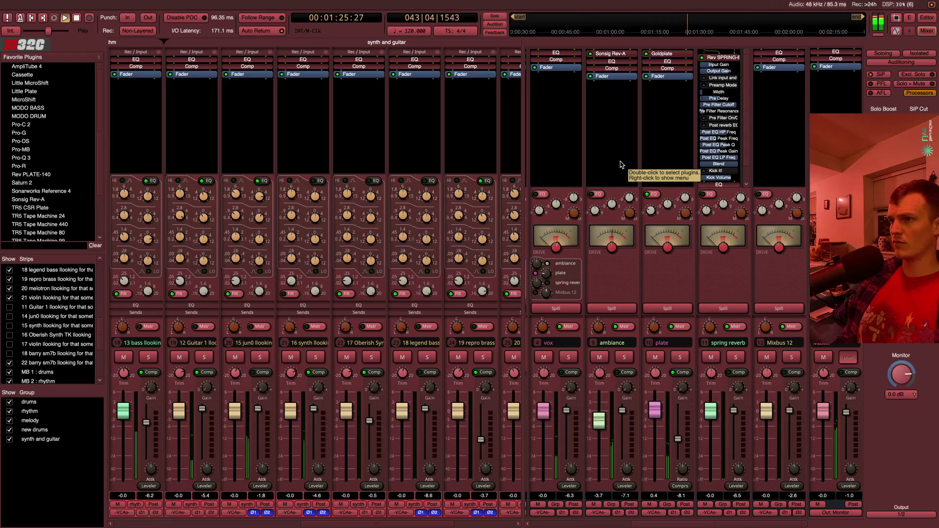
scroll(621, 165, left, 1)
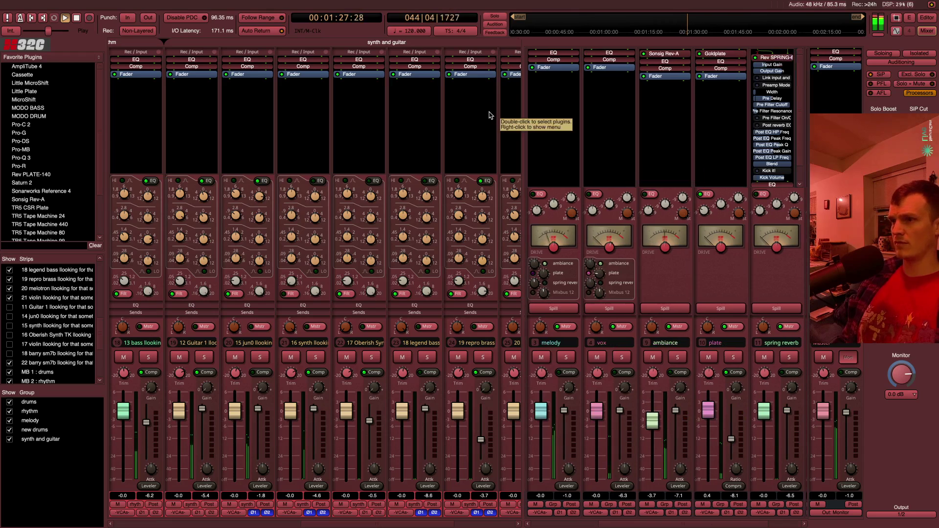
Show the editor timeline with the synth tracks and move the playhead to about bar 42
key(alt+e)
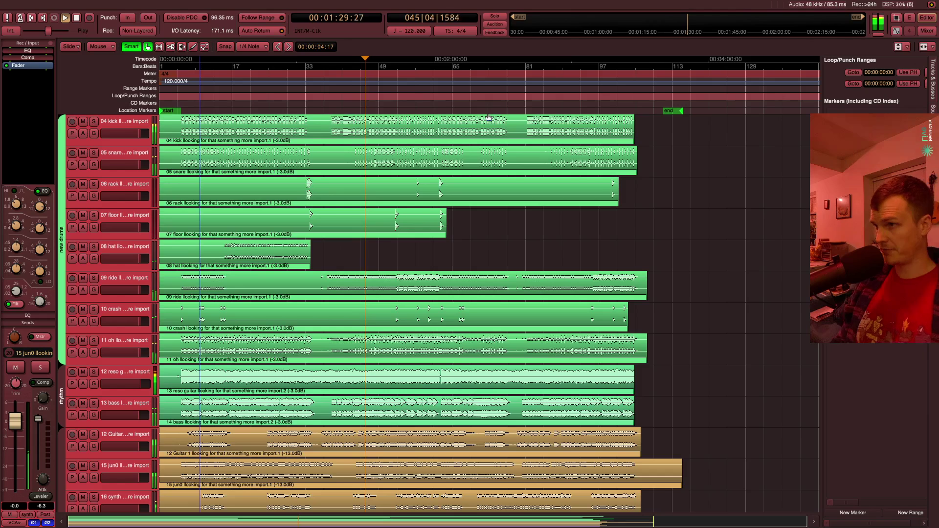
scroll(313, 380, down, 2)
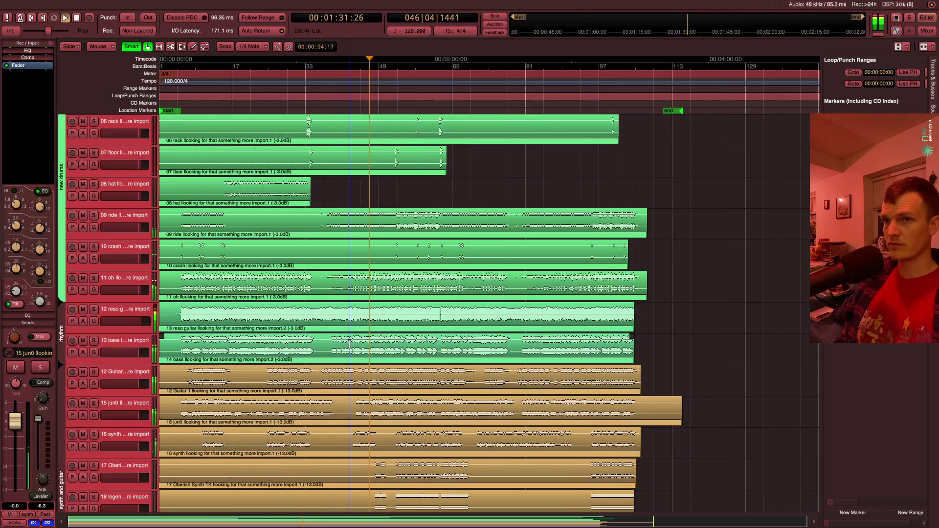
scroll(349, 344, down, 2)
scroll(350, 343, down, 1)
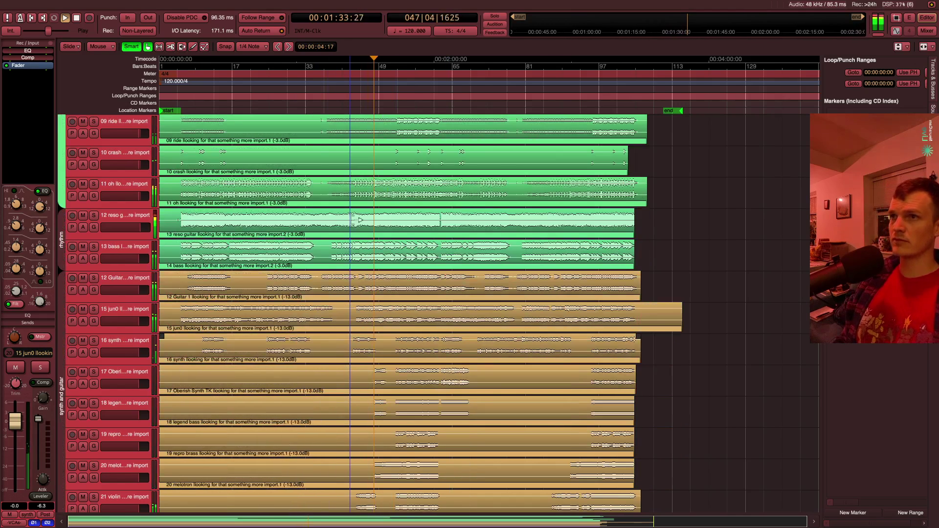
click(349, 95)
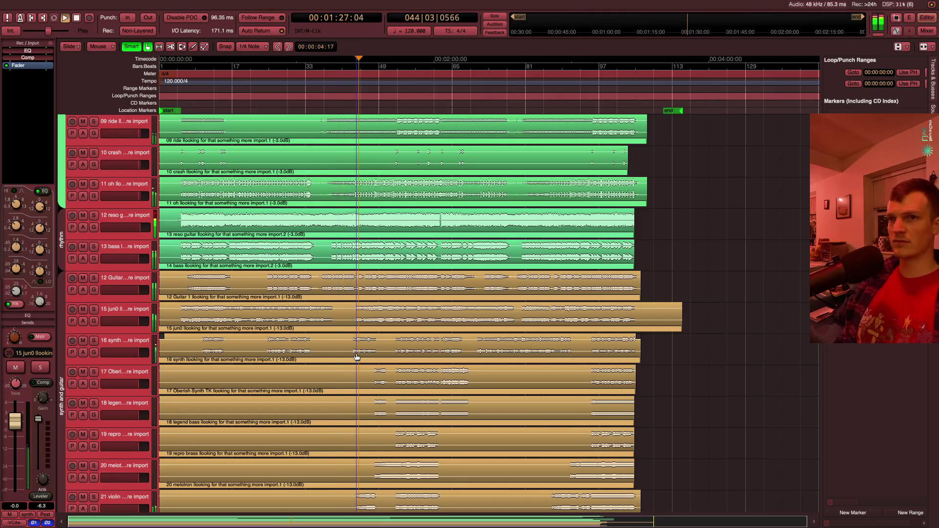
Audition the 16 synth track in solo, switch the solo to 18 legend bass and replay from about bar 42
key(space)
click(94, 341)
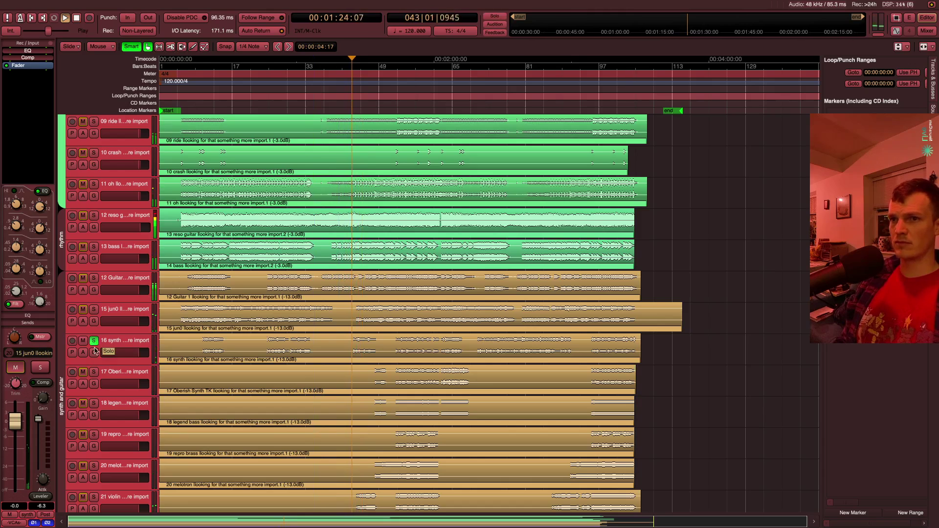
click(94, 341)
click(94, 403)
key(space)
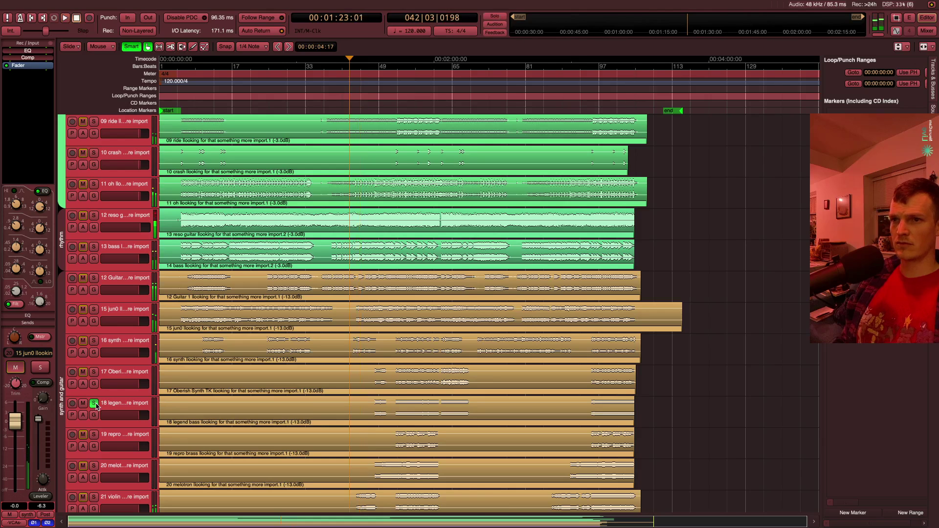
key(space)
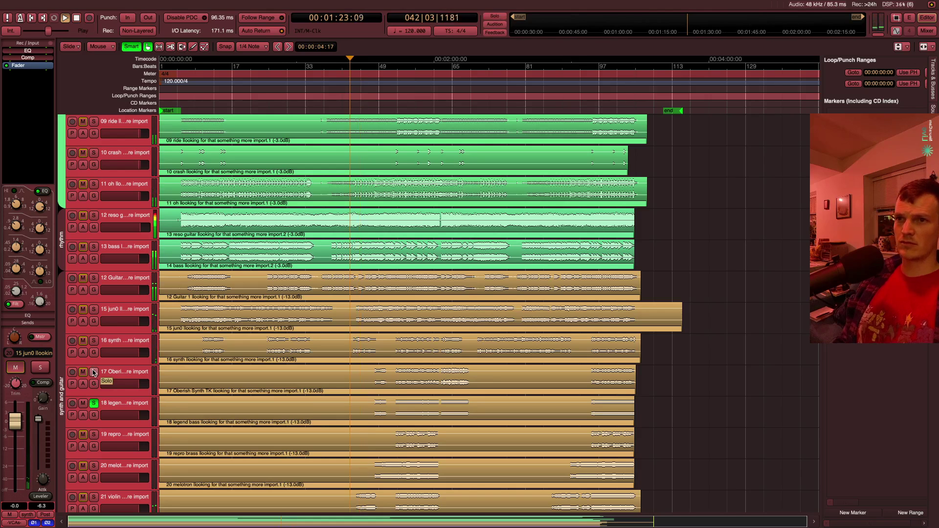
Solo the 15 jun0 track, release the 18 legend bass solo and listen from about bar 42
scroll(101, 423, down, 1)
scroll(101, 422, down, 1)
key(space)
key(space)
scroll(94, 343, up, 3)
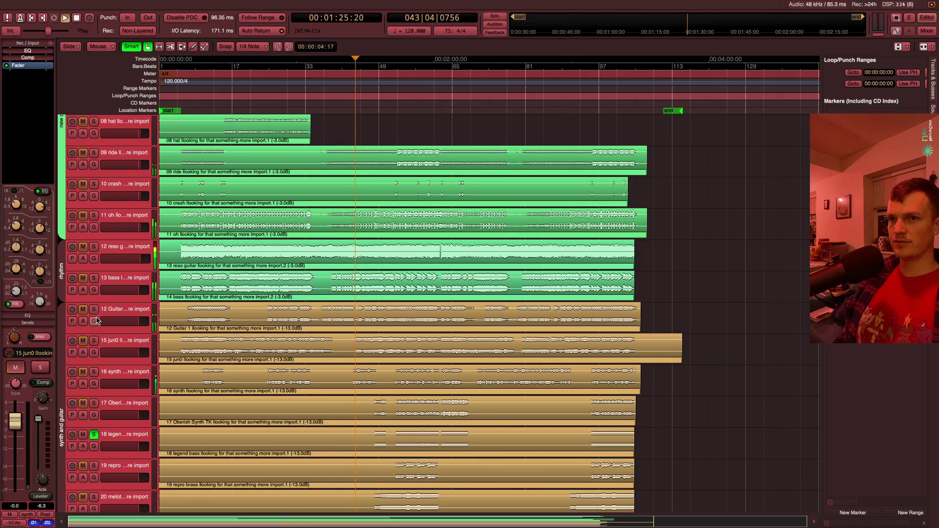
click(93, 341)
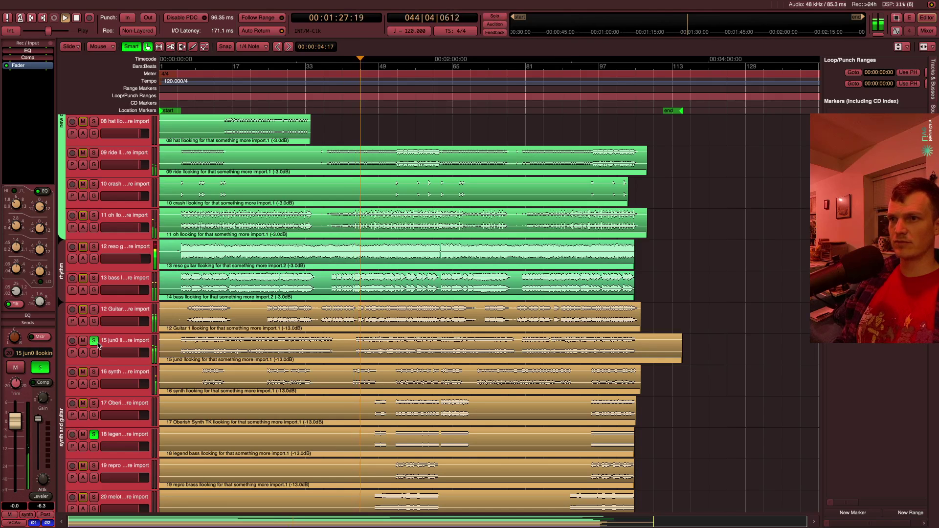
key(space)
click(93, 434)
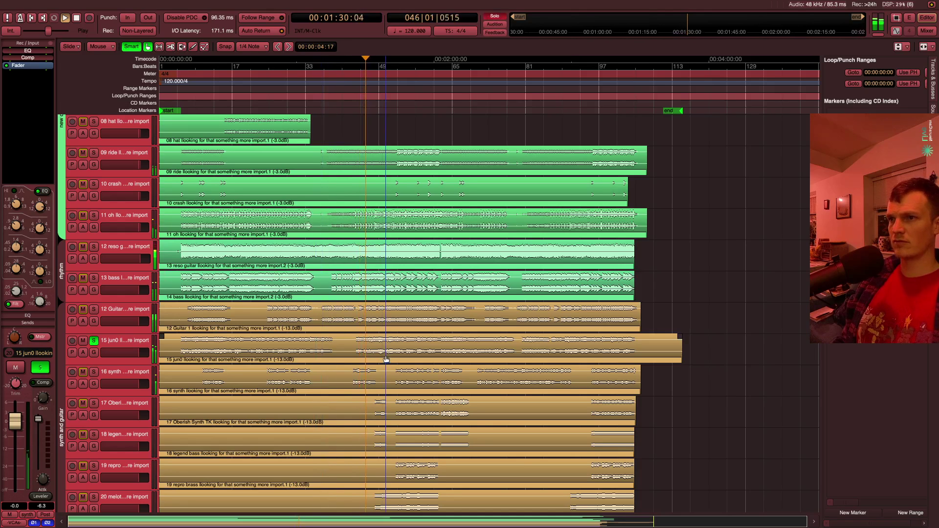
key(space)
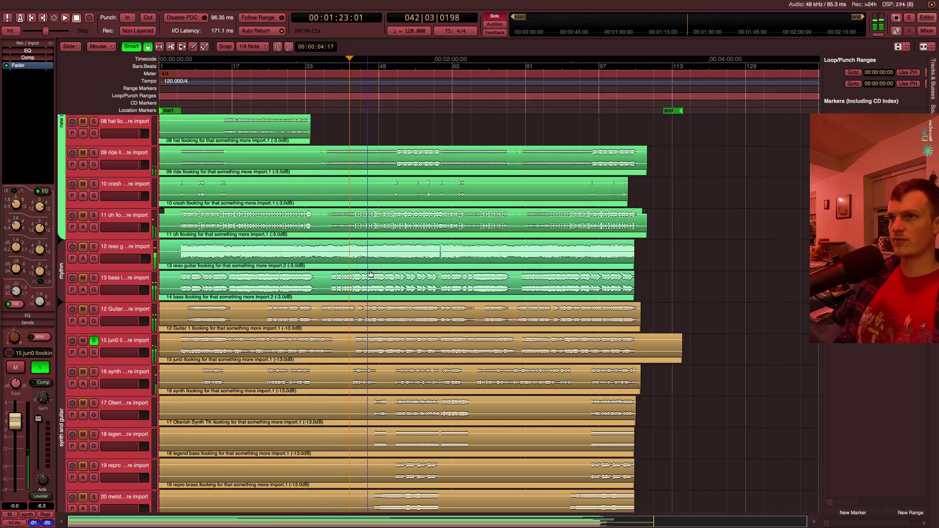
Zoom in around bars 40 to 57 and replay the soloed 15 jun0 track from about bar 43, beat 3
click(365, 100)
key(space)
scroll(364, 97, up, 5)
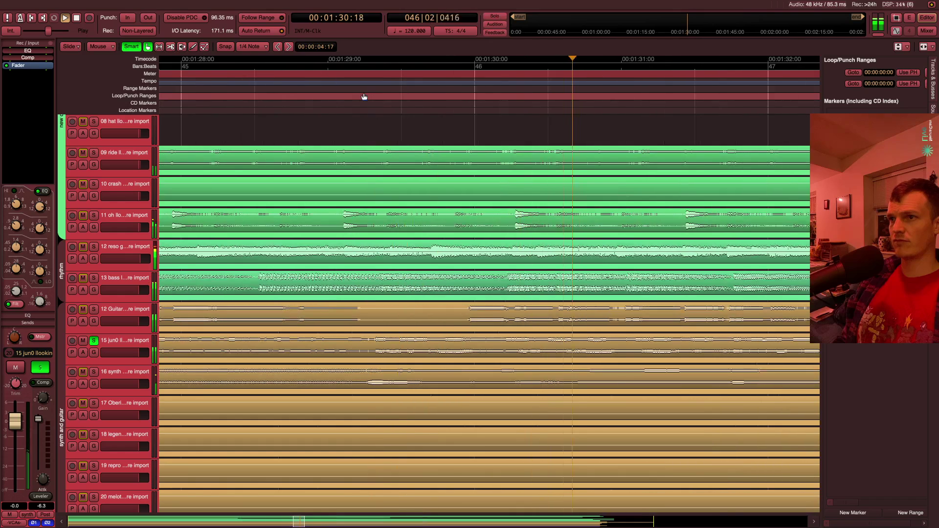
key(space)
click(300, 348)
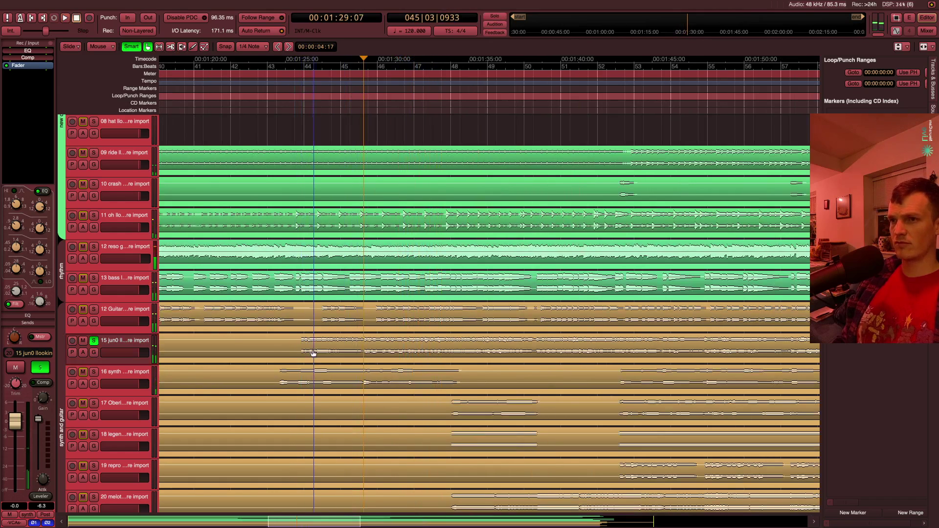
drag(298, 99, 292, 101)
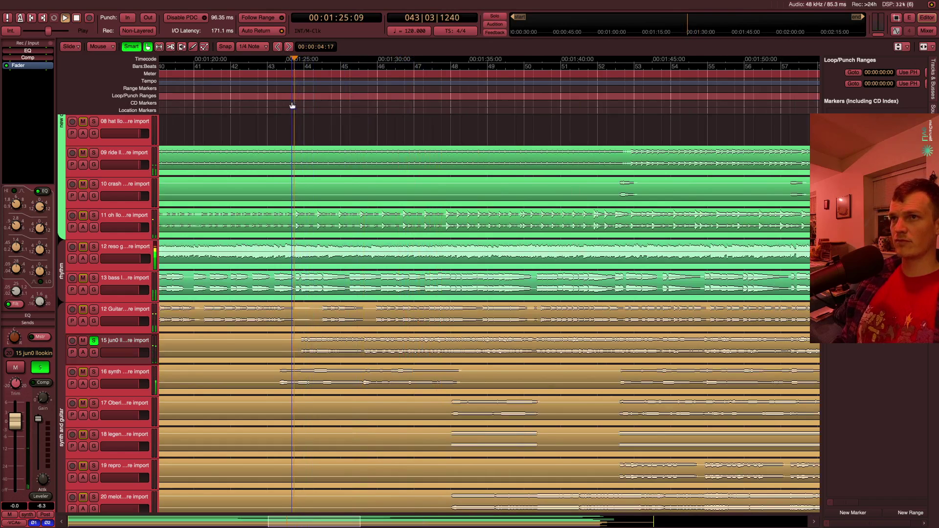
key(space)
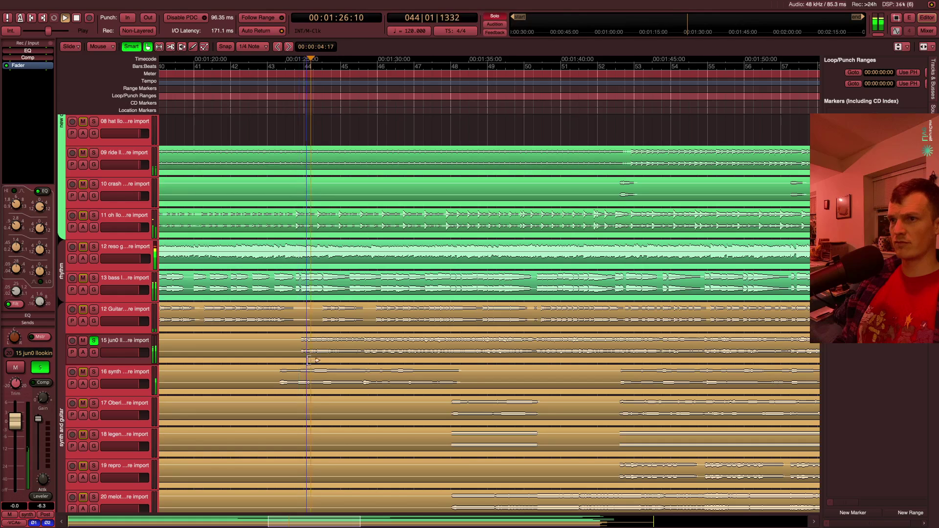
Split the 15 jun0 region at about bars 43.5 and 45.5 and select the short section between the cuts
click(363, 353)
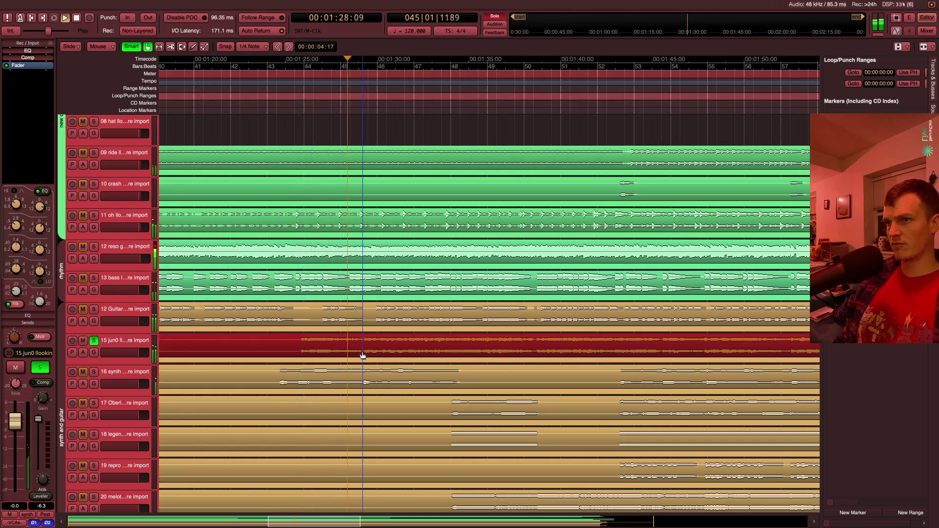
key(space)
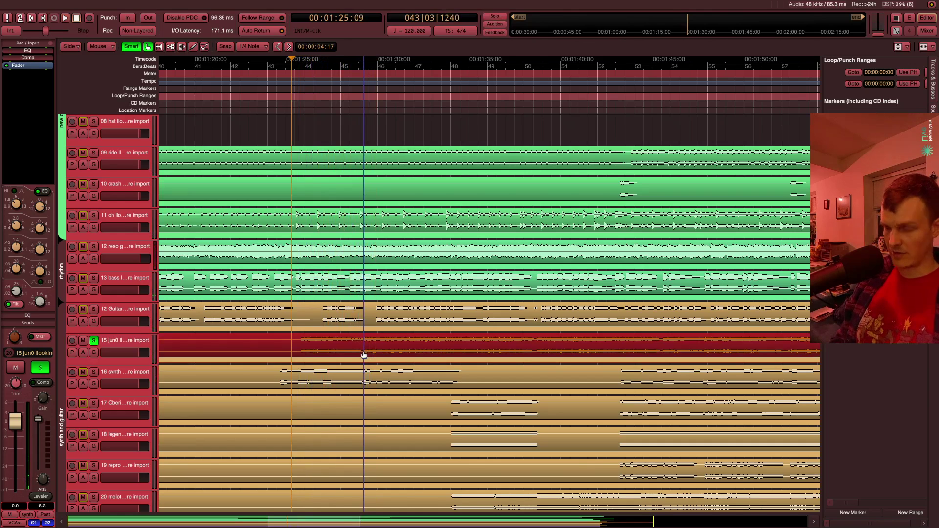
key(s)
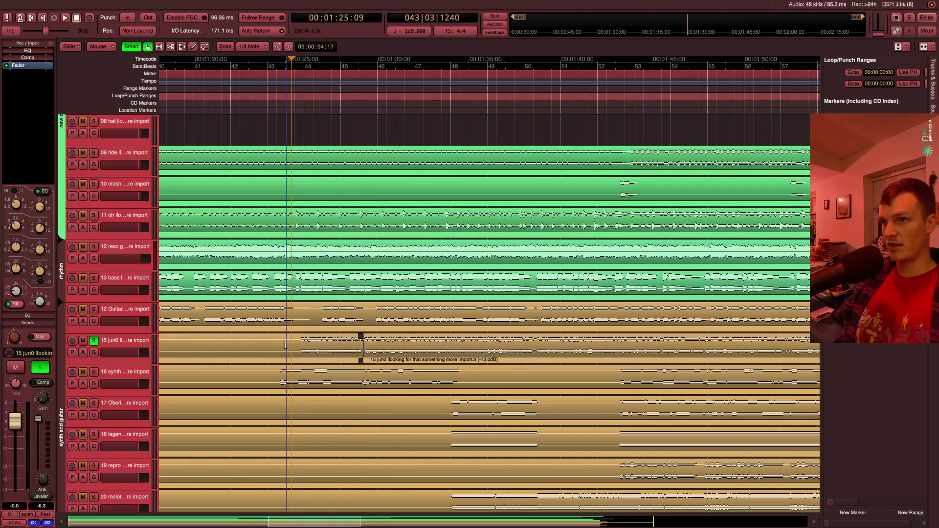
click(328, 358)
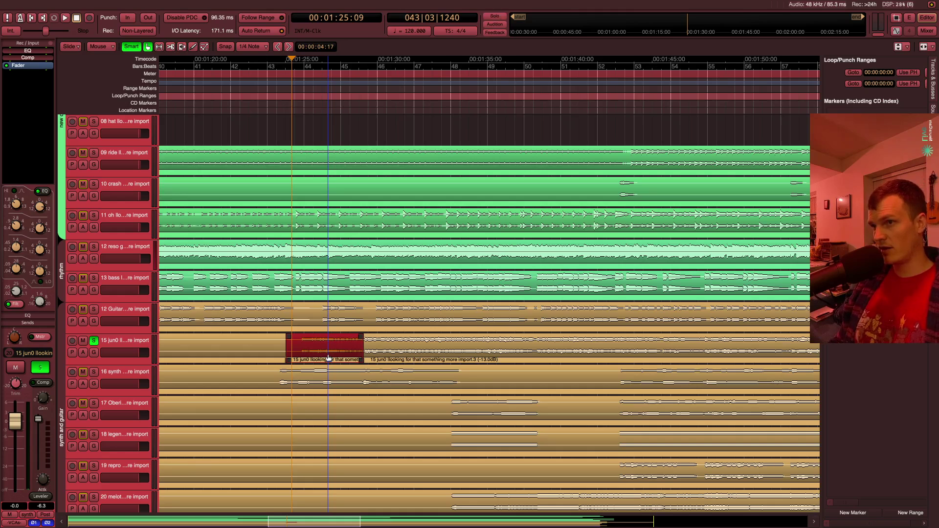
Unsolo the 15 jun0 track, replay the full mix from about bar 43 and select the short split region
key(space)
click(94, 341)
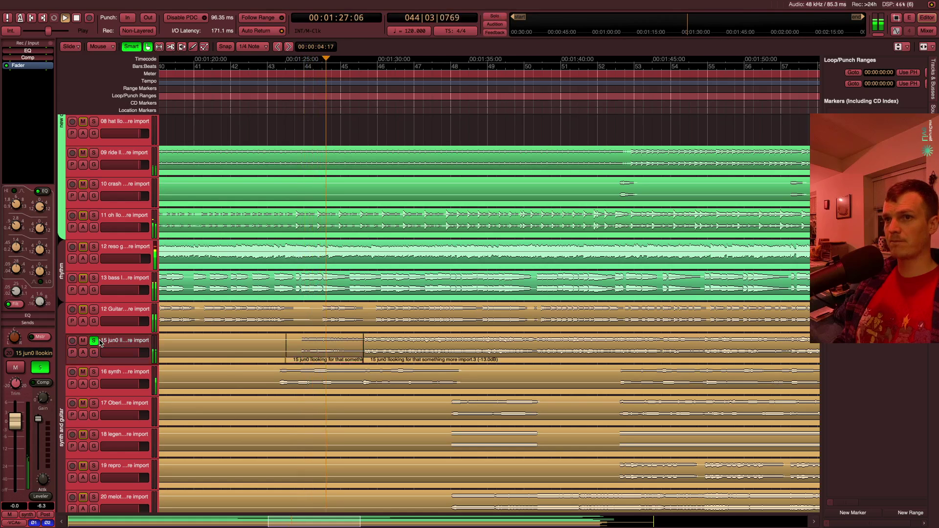
key(space)
key(space)
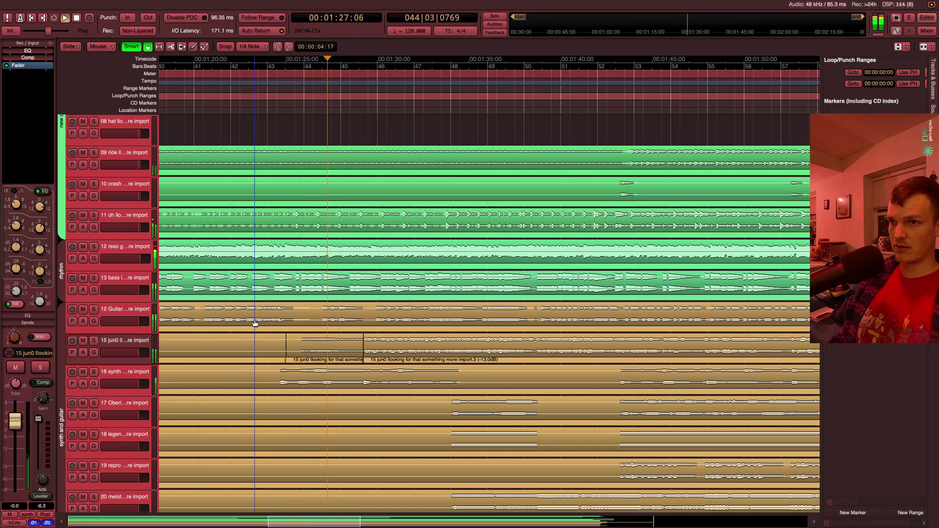
click(340, 350)
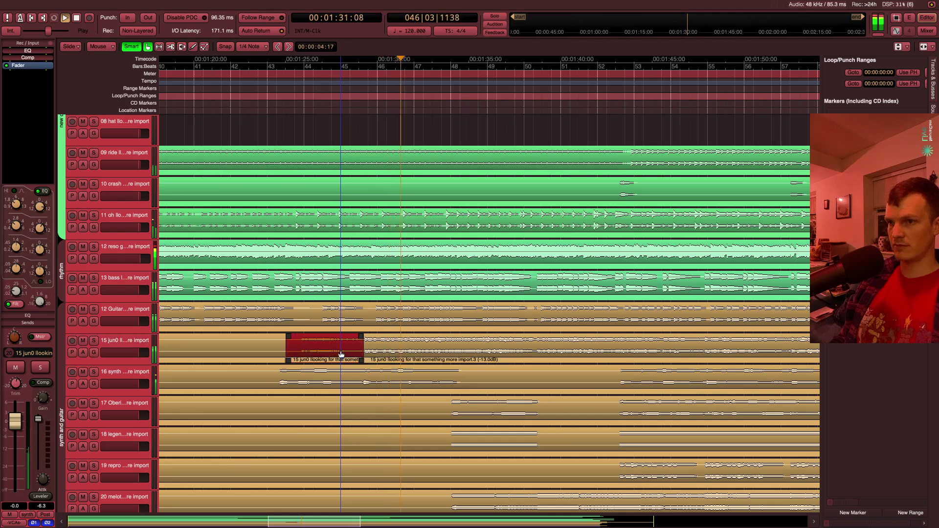
key(space)
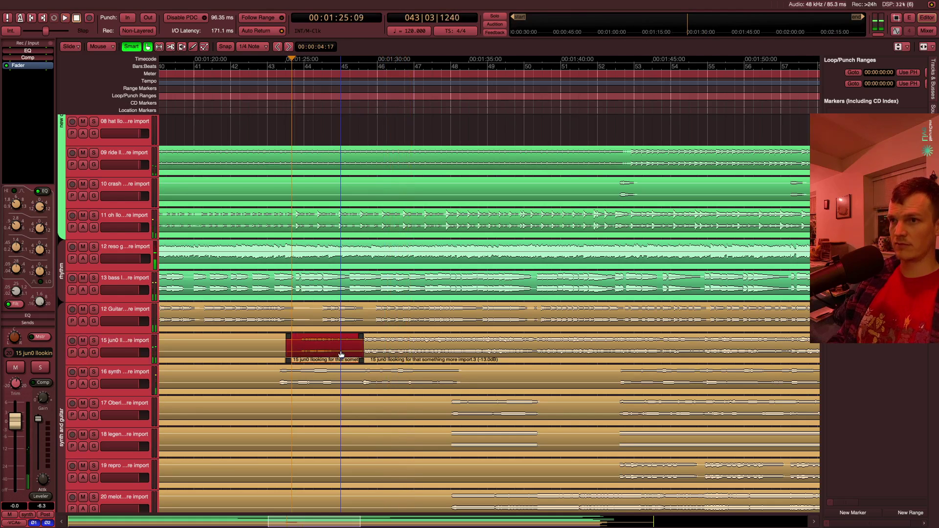
Replay the full mix from about bar 43, select the 15 jun0 track and listen to the same passage again
key(space)
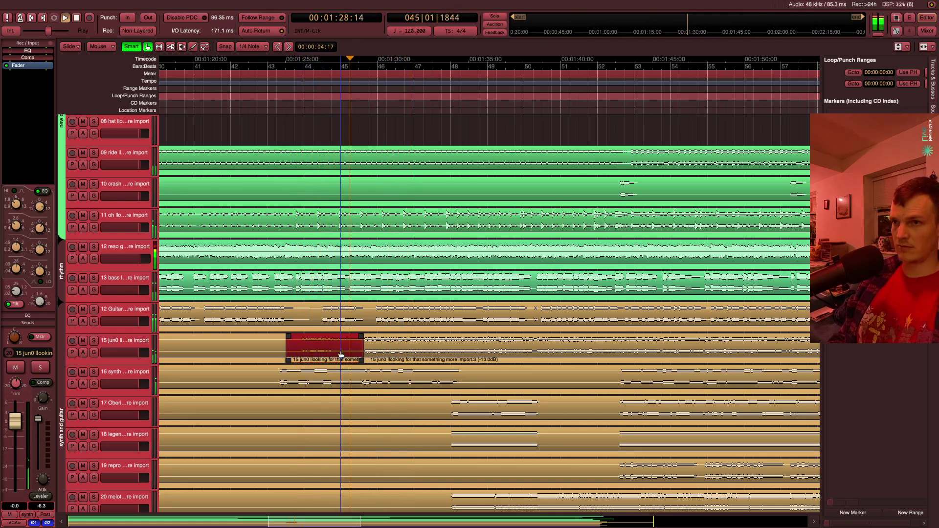
key(space)
key(space)
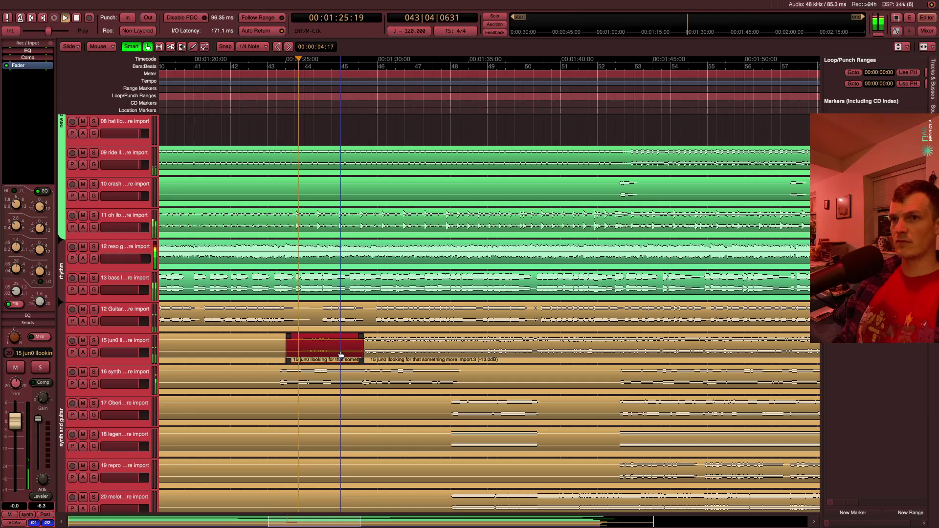
click(113, 346)
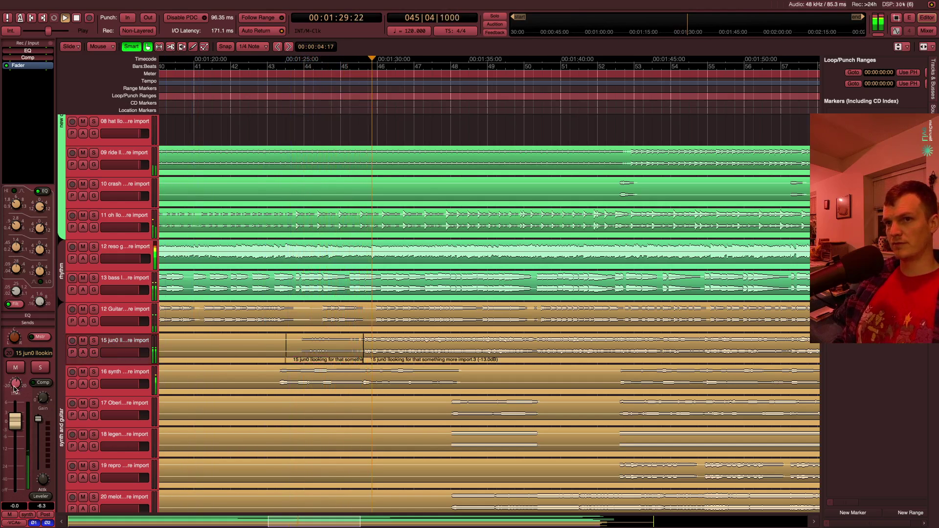
key(space)
key(space)
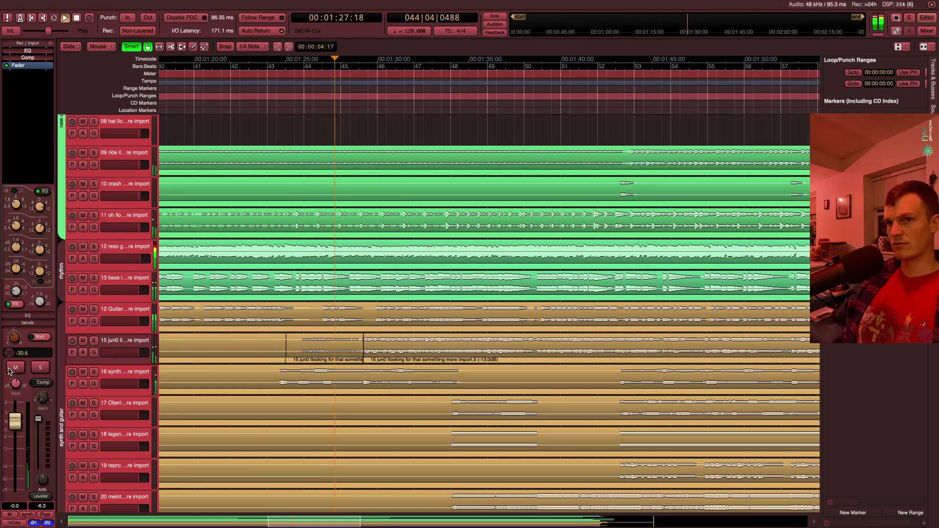
Select the 21 violin track and adjust its EQ while replaying from bar 43, setting the mid band frequency to about 891 Hz
scroll(87, 410, down, 4)
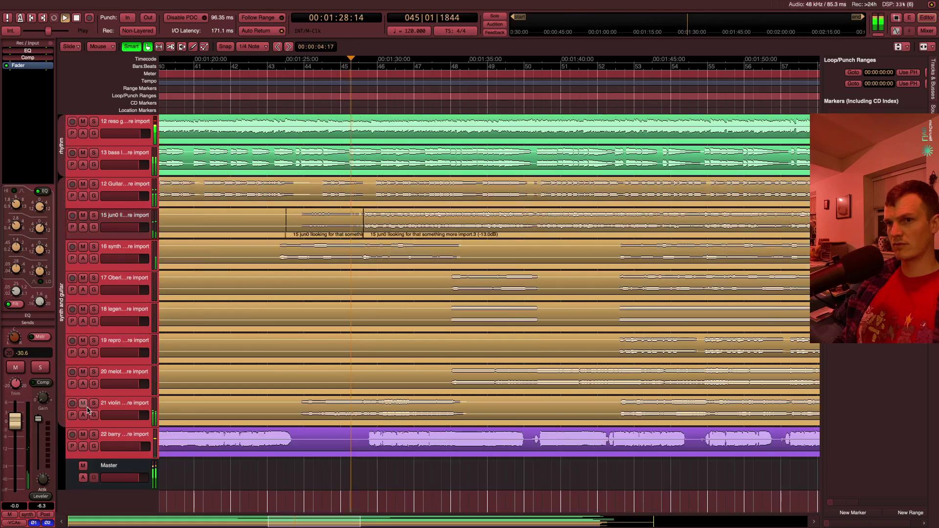
click(129, 406)
drag(38, 207, 36, 156)
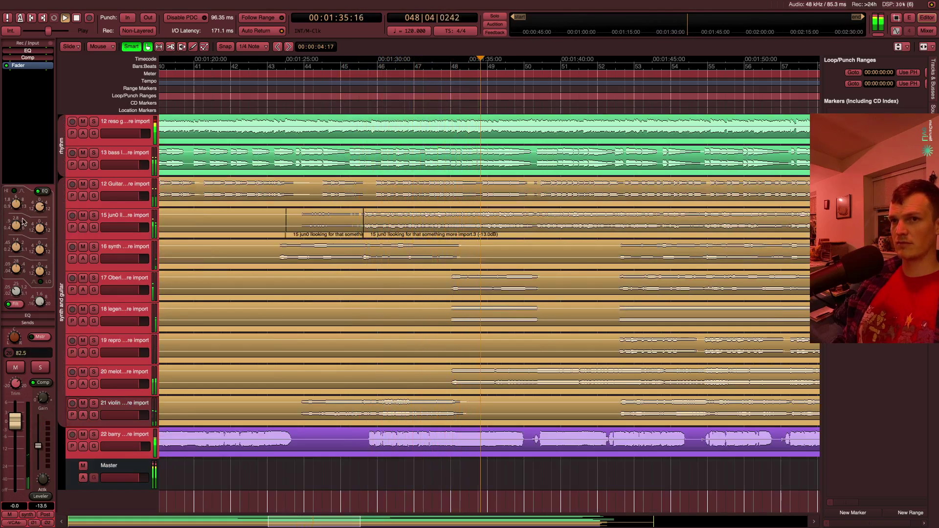
key(space)
key(space)
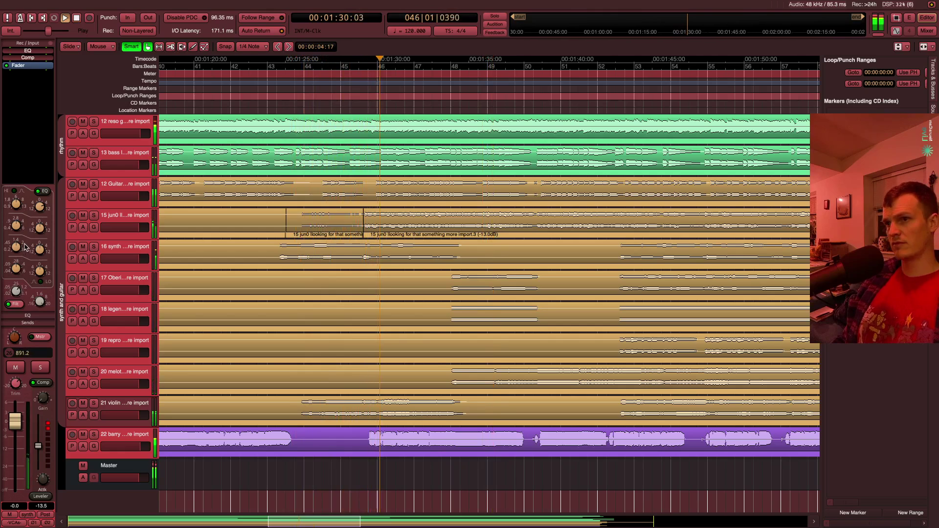
drag(25, 244, 26, 243)
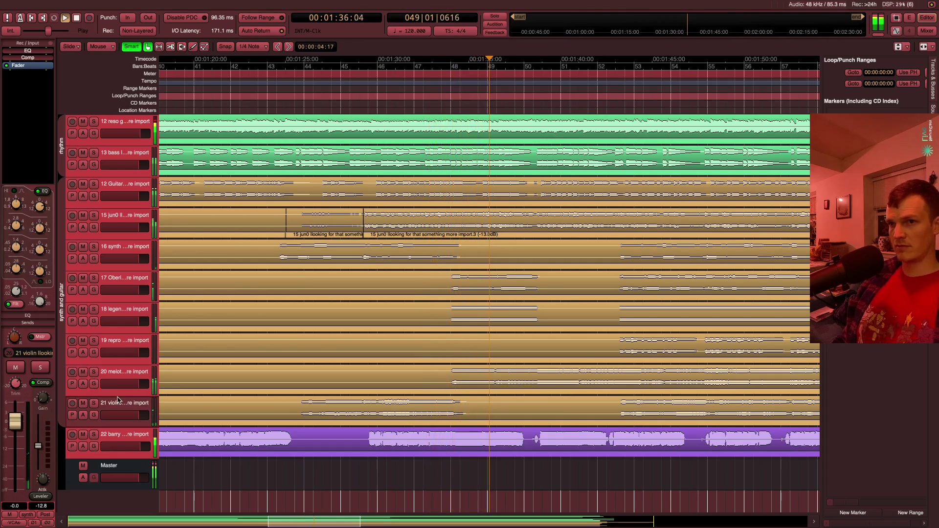
Show the mixer and replay the full mix from about bar 43 to check the synth and guitar channels
key(alt+m)
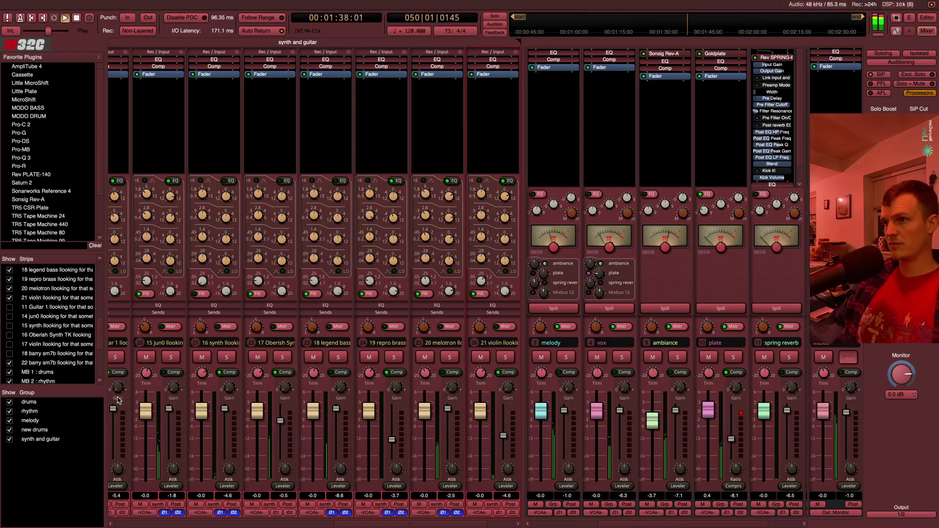
key(space)
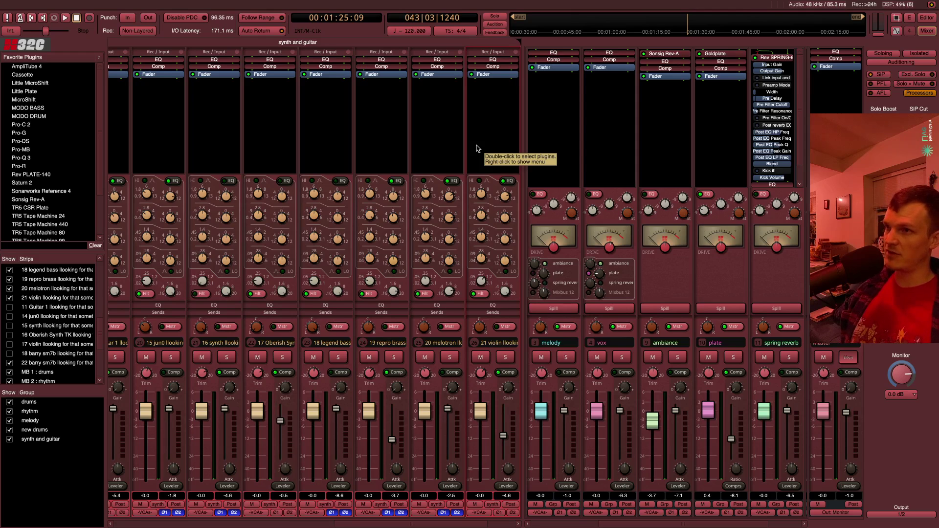
key(space)
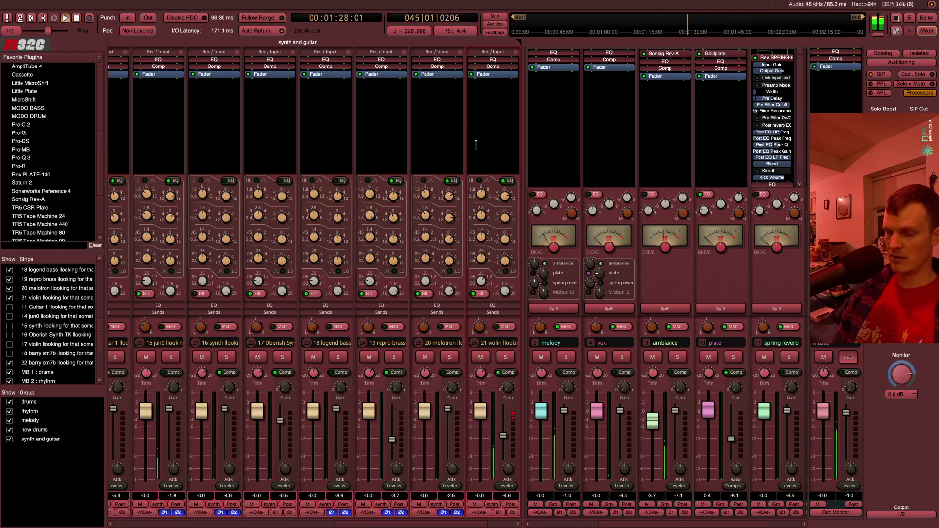
Return to the editor and select the short 15 jun0 region around bar 44 while listening to the passage
key(alt+e)
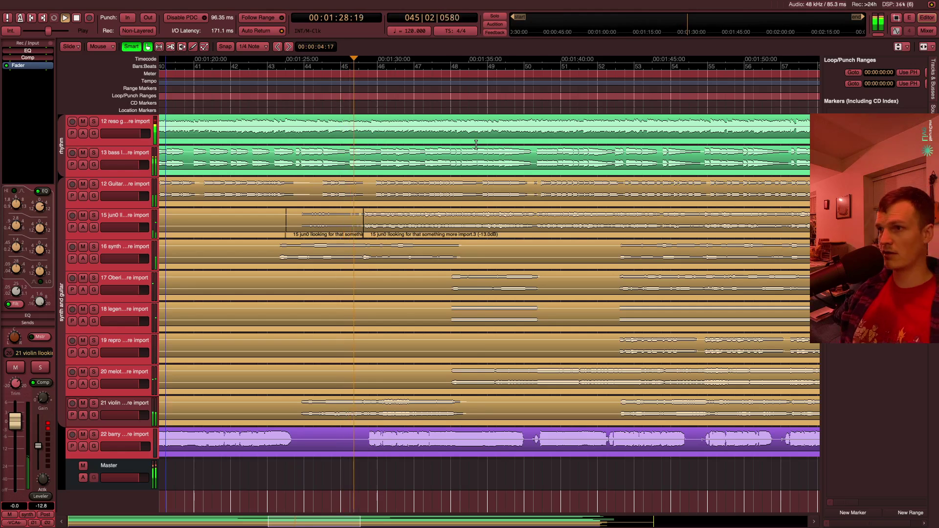
click(325, 222)
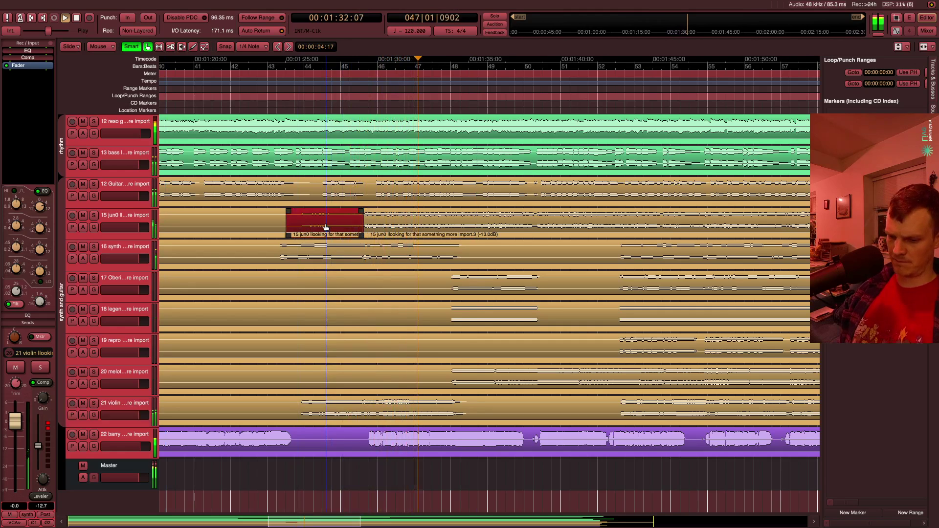
key(h)
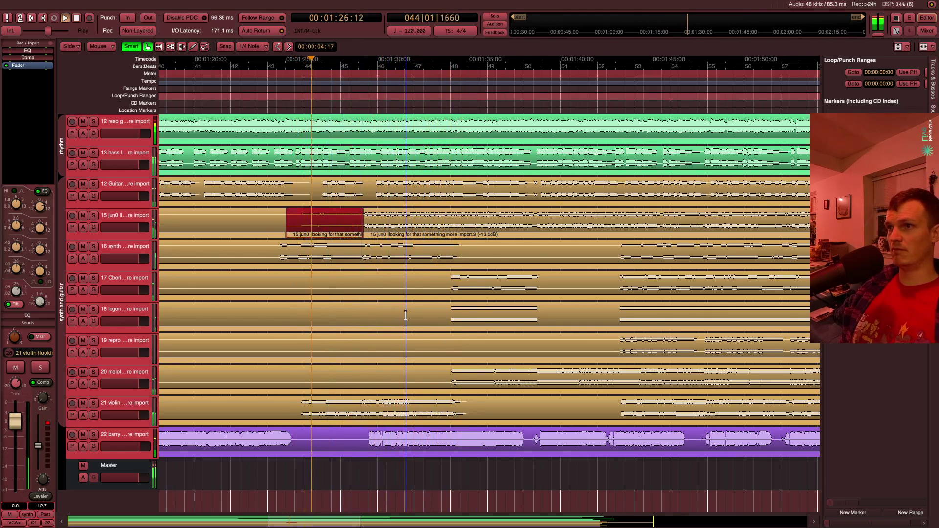
scroll(251, 321, down, 1)
Briefly solo 15 jun0 in the mixer during playback, then unsolo it to compare it with the full mix
key(alt+m)
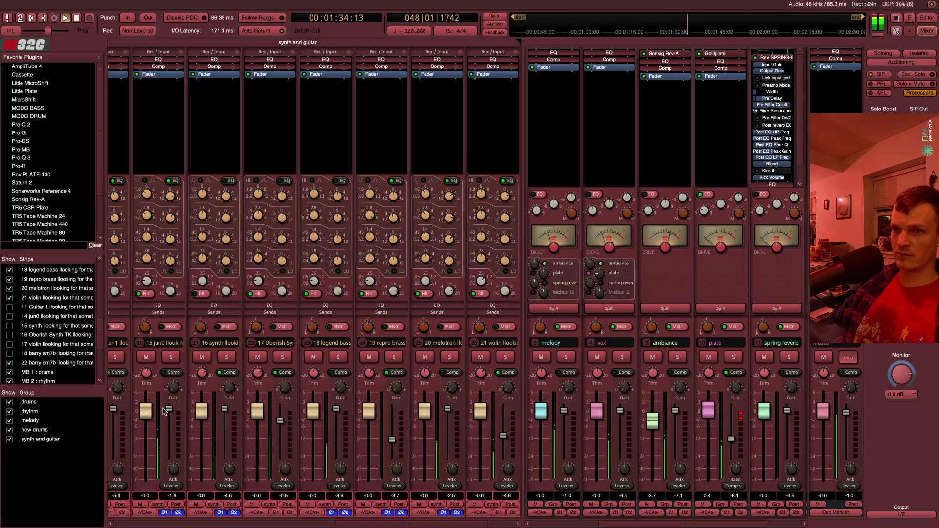
click(172, 360)
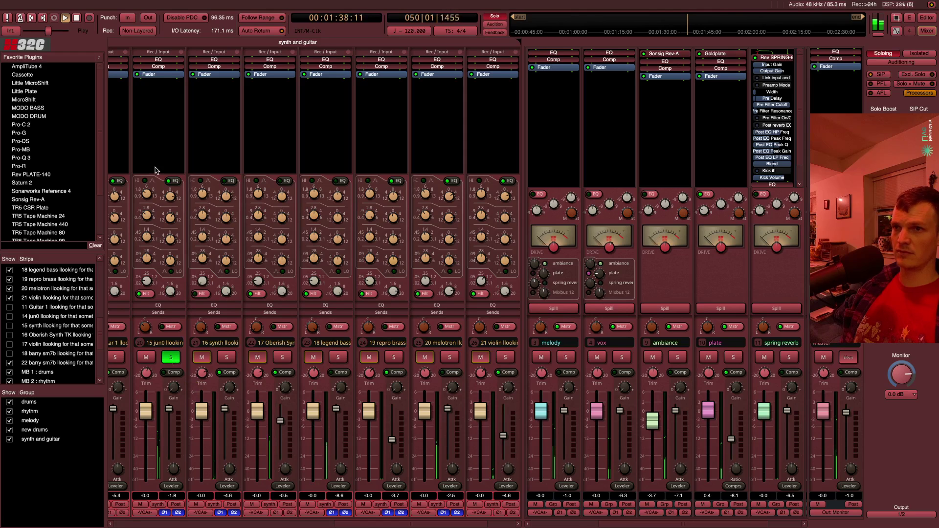
click(171, 359)
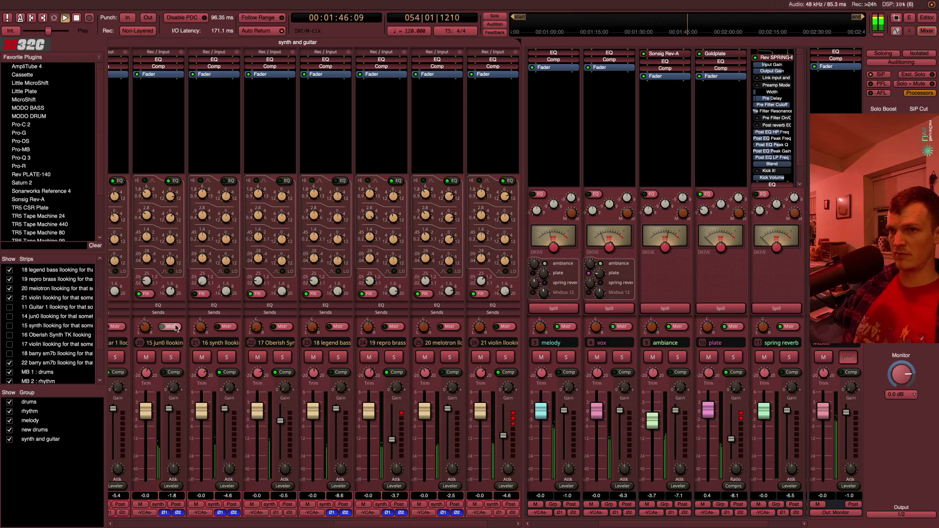
Replay from bar 43 and fine-tune the 21 violin compressor, adjusting its makeup gain and lowering its threshold slightly
key(space)
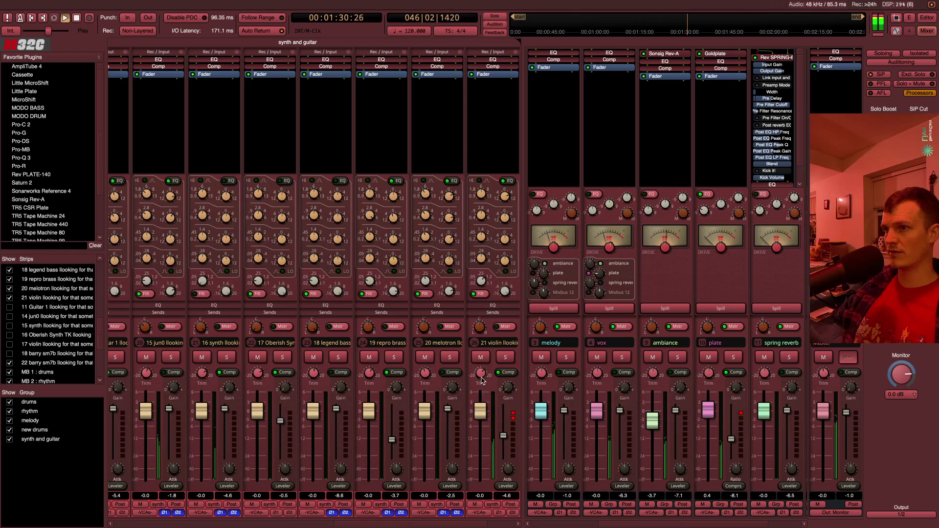
drag(508, 387, 507, 385)
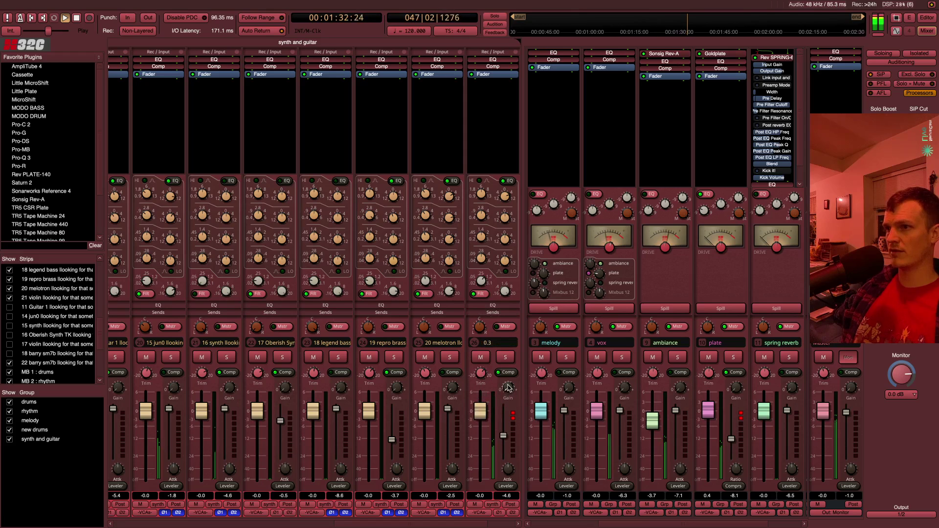
drag(504, 443, 505, 448)
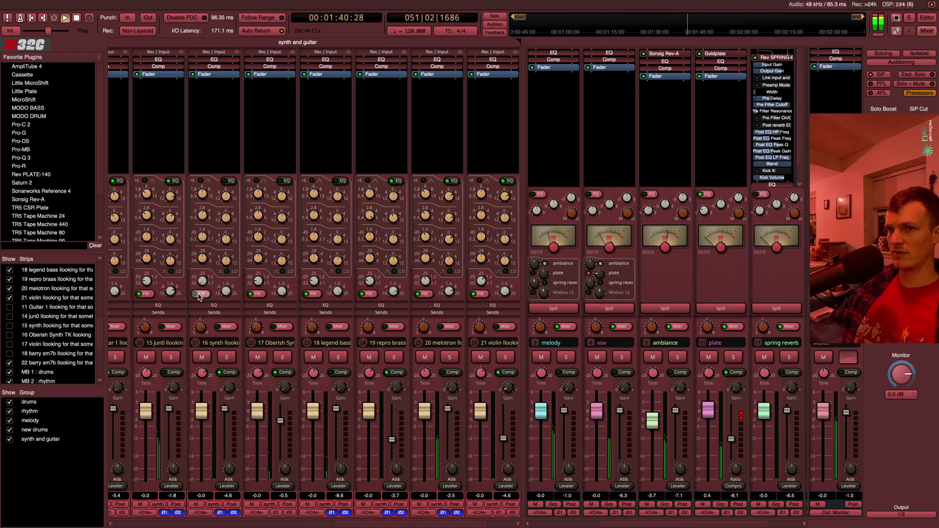
Set the 21 violin channel's low-pass filter to 11.50 kHz while the mix plays
mouse_move(172, 292)
scroll(172, 292, up, 2)
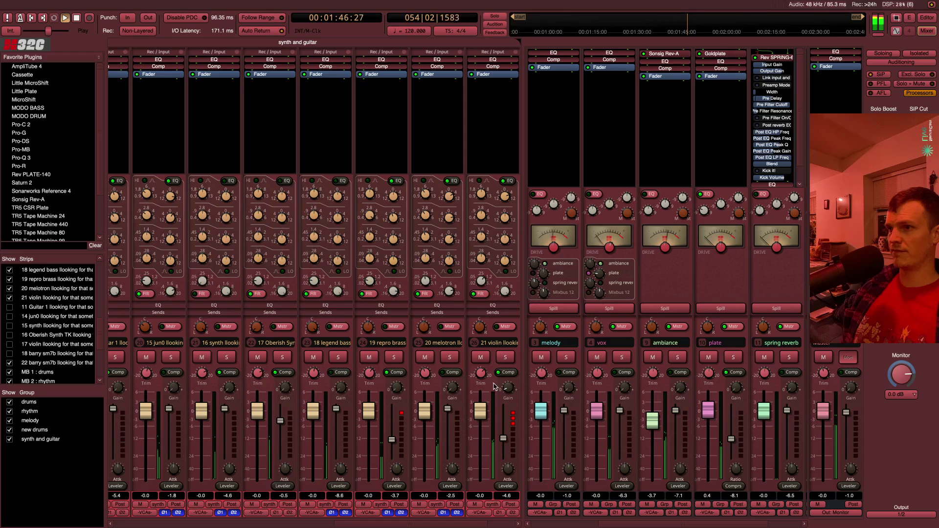
drag(504, 293, 507, 332)
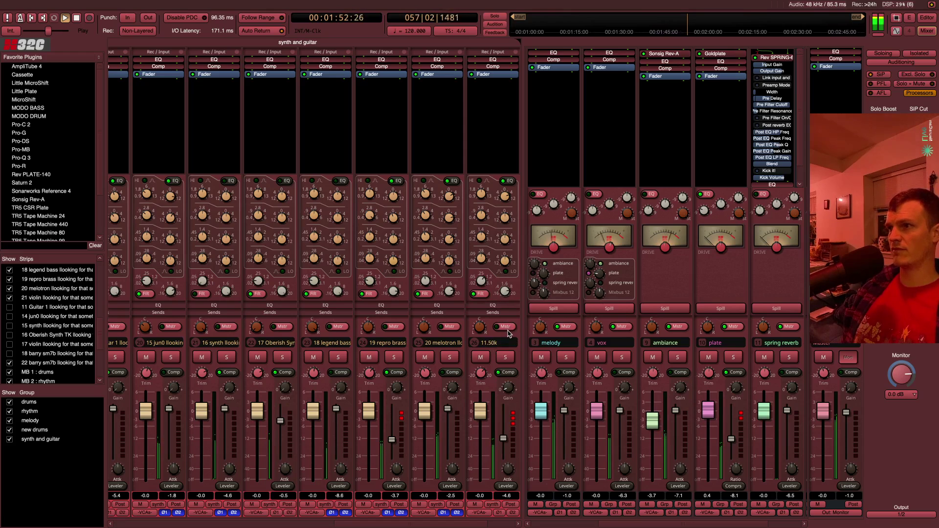
Stop playback and add the FabFilter Pro-MB plugin to the melody bus, finding it with the search "mb"
scroll(443, 116, right, 2)
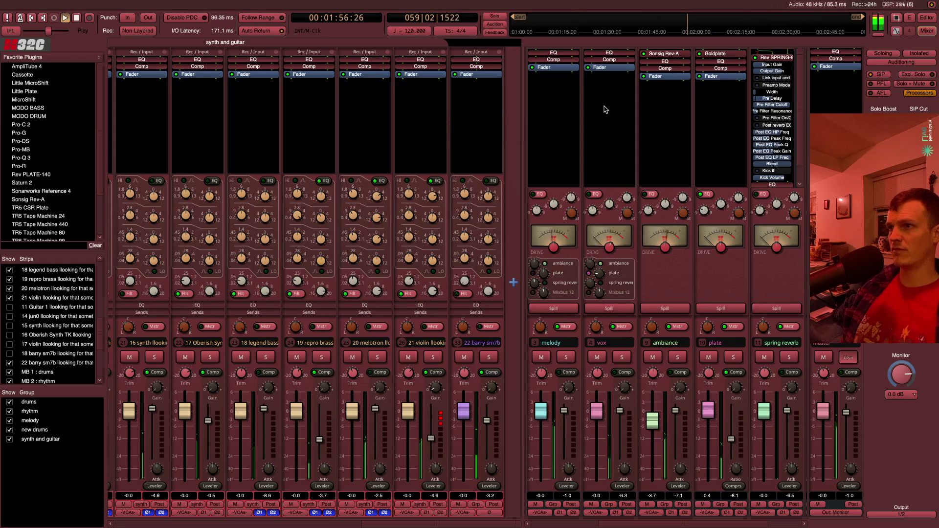
scroll(605, 109, left, 3)
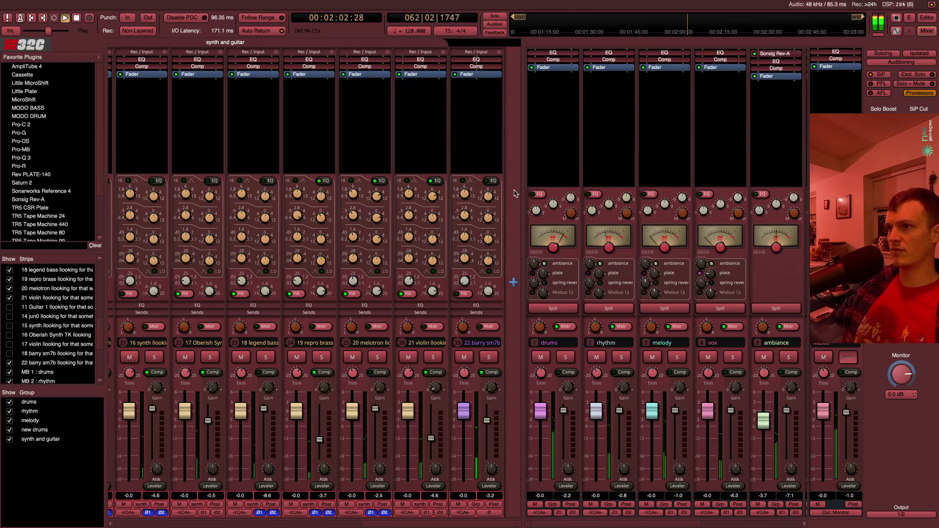
key(space)
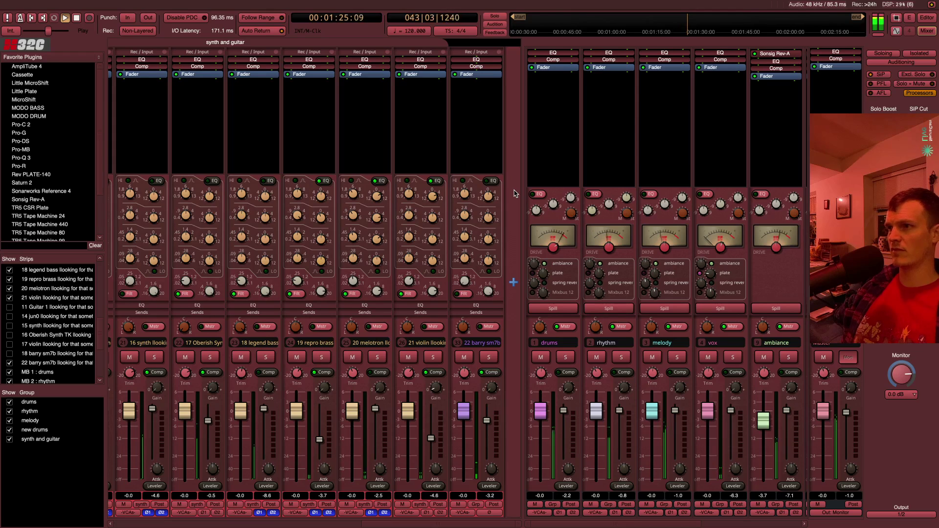
scroll(711, 144, right, 2)
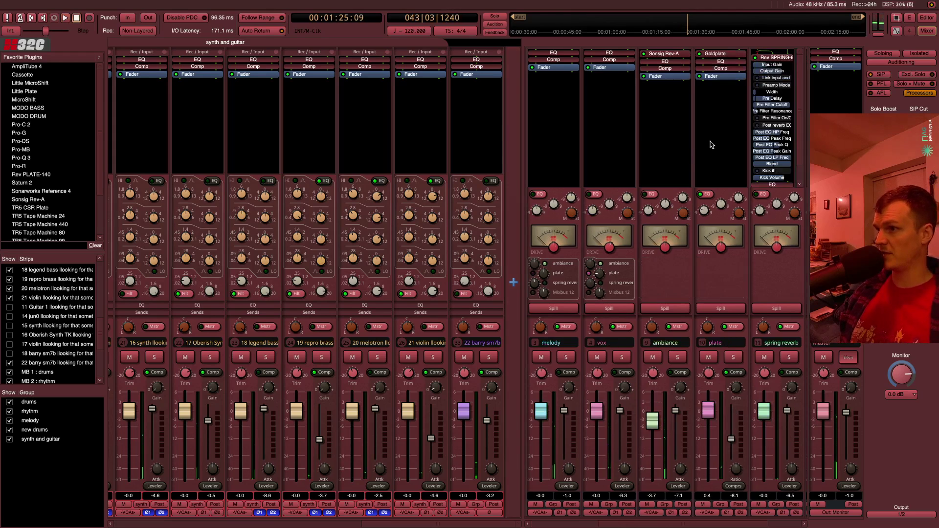
scroll(711, 144, left, 2)
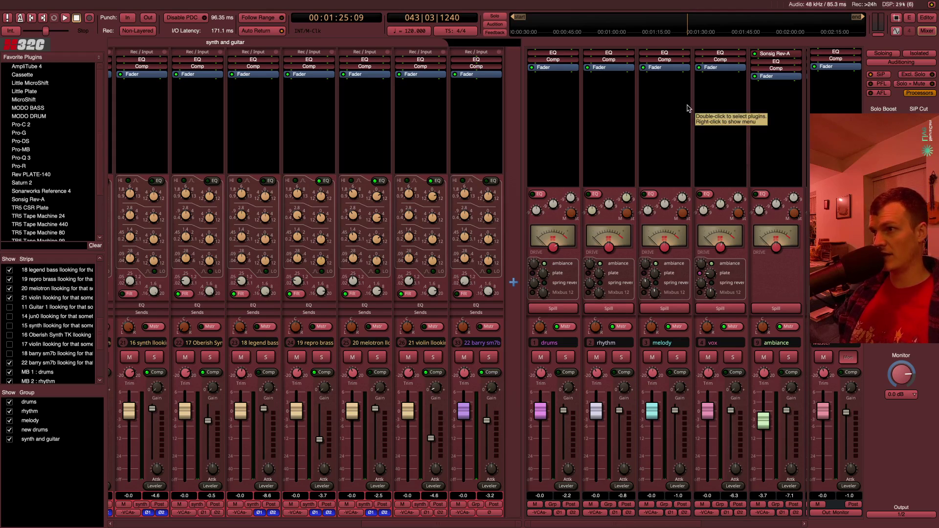
double_click(669, 82)
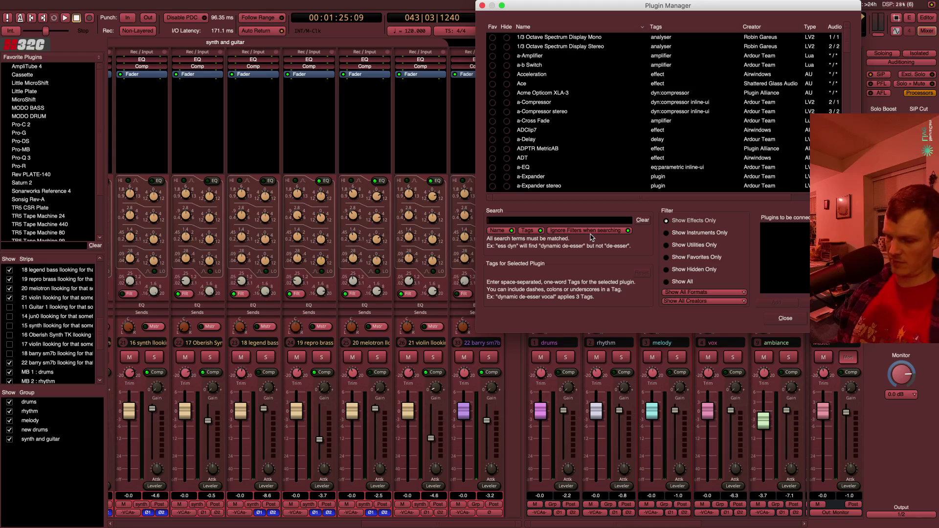
text(mb)
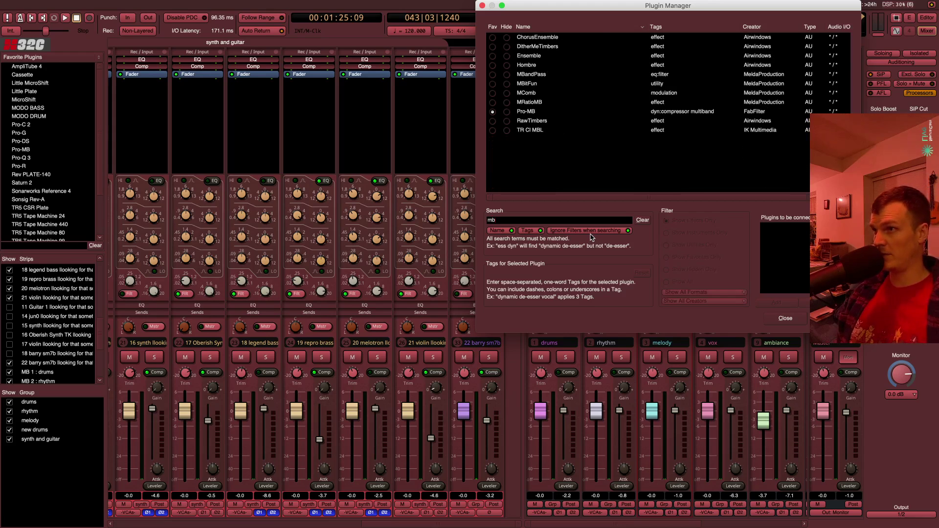
click(548, 114)
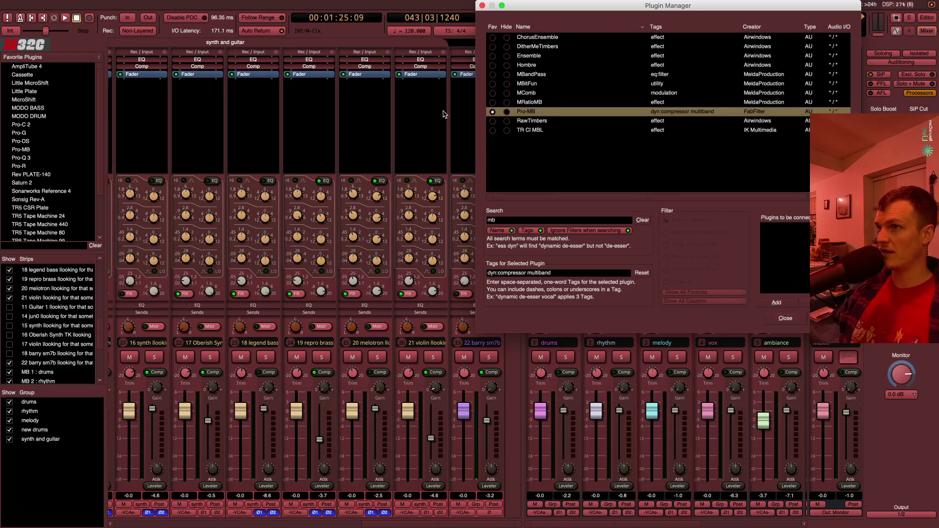
double_click(521, 114)
click(833, 318)
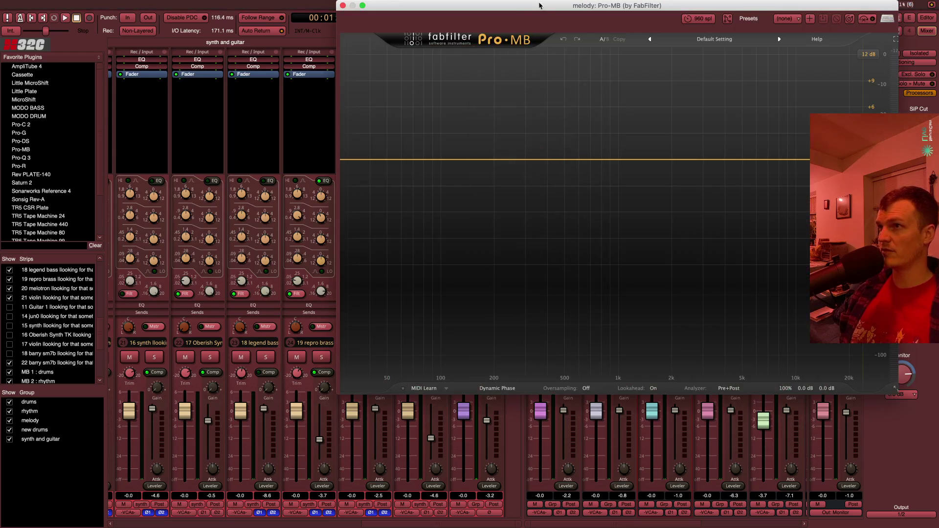
Add adjoining Pro-MB compression bands centred at about 400 Hz and 1.6 kHz, and move the plugin ahead of the melody bus EQ
drag(543, 7, 173, 51)
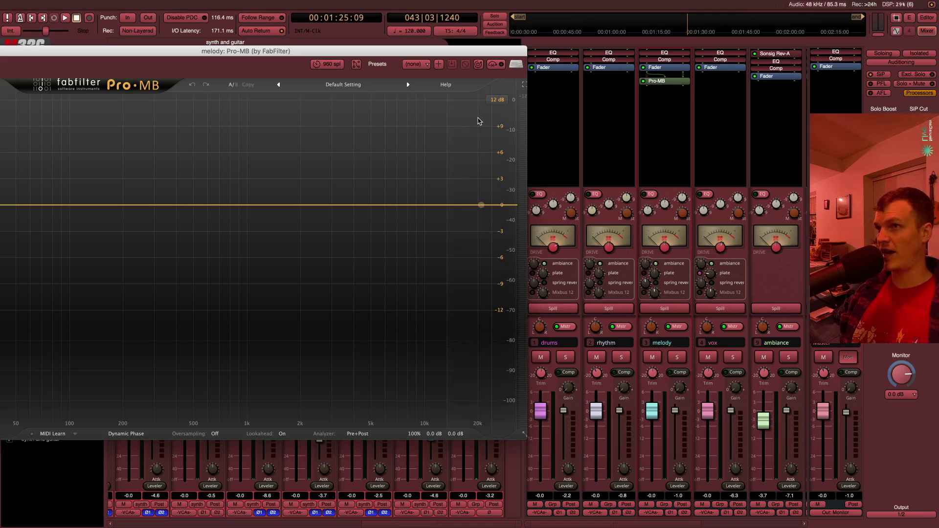
drag(406, 55, 441, 60)
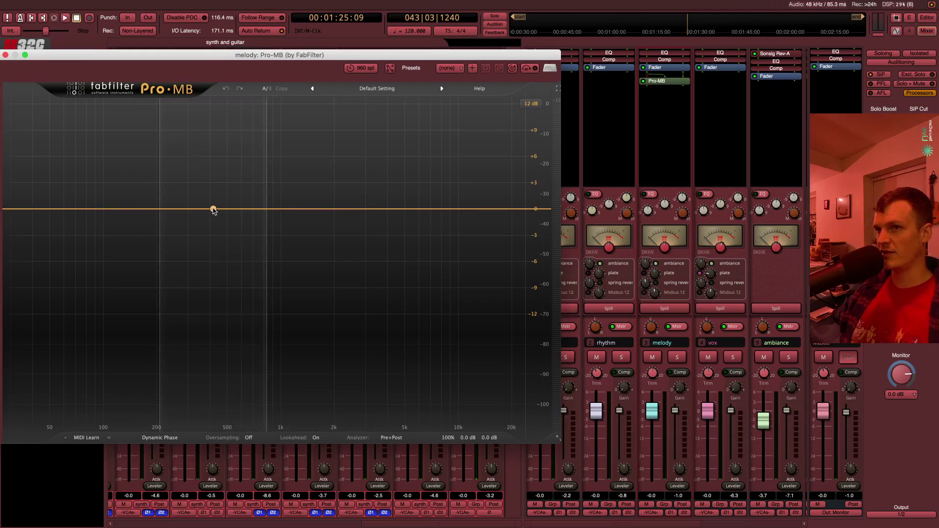
click(211, 209)
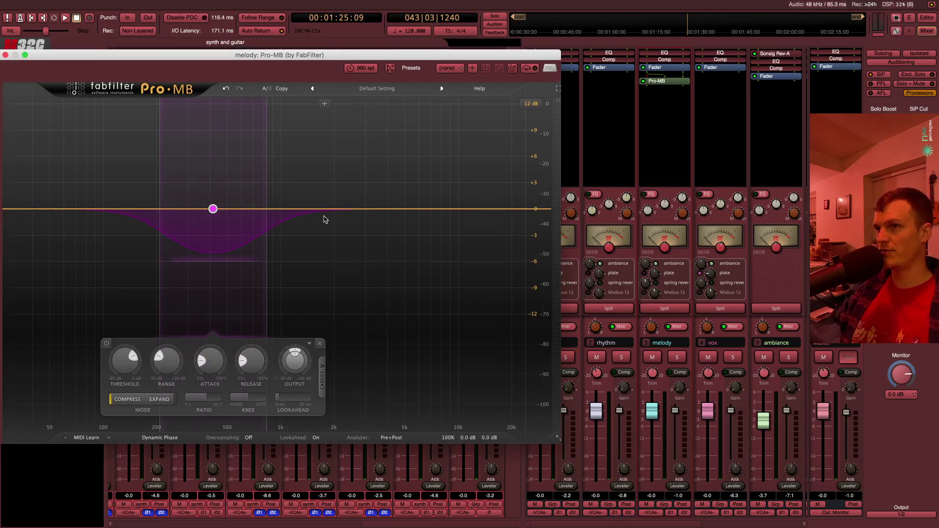
click(320, 209)
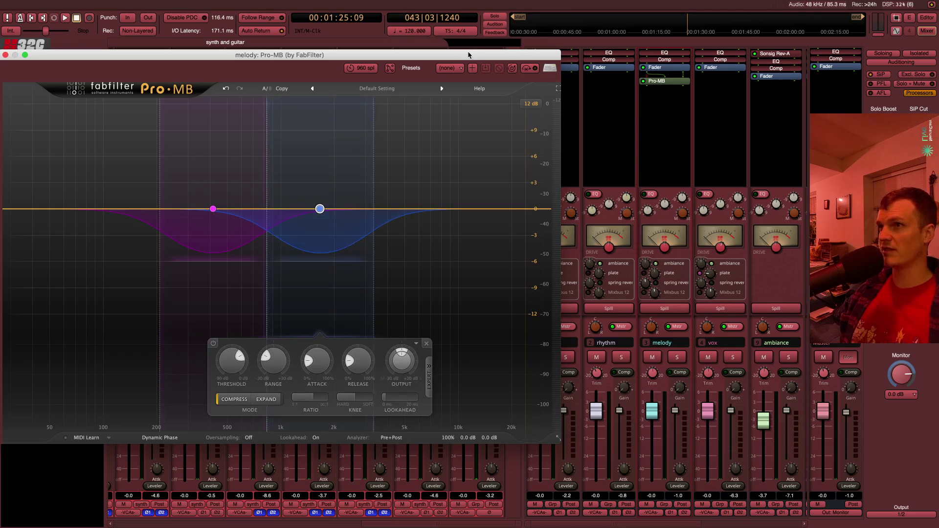
drag(469, 56, 490, 38)
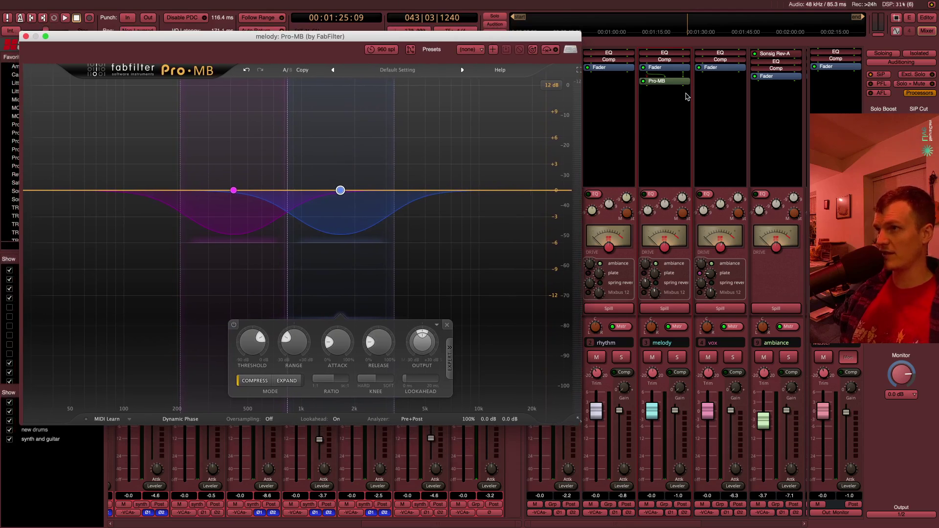
drag(678, 81, 670, 55)
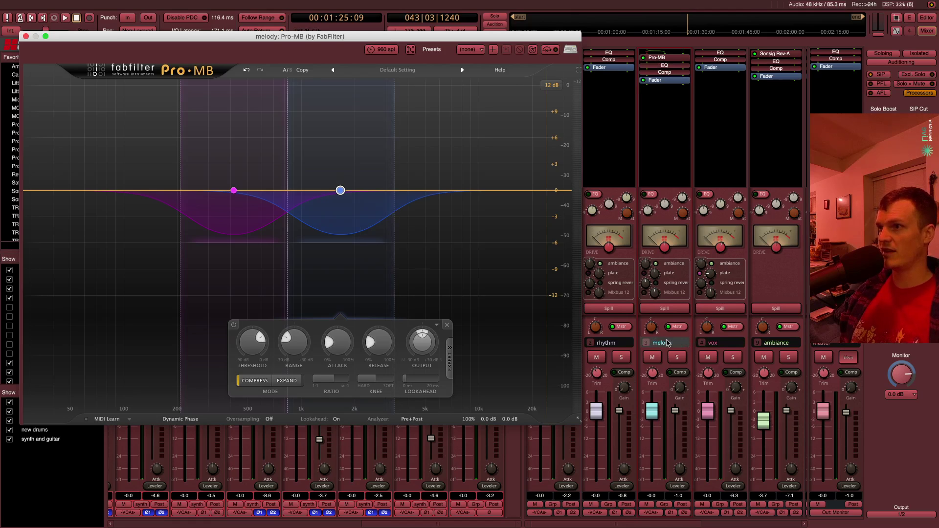
Open the melody bus for renaming and start entering its new name
click(669, 344)
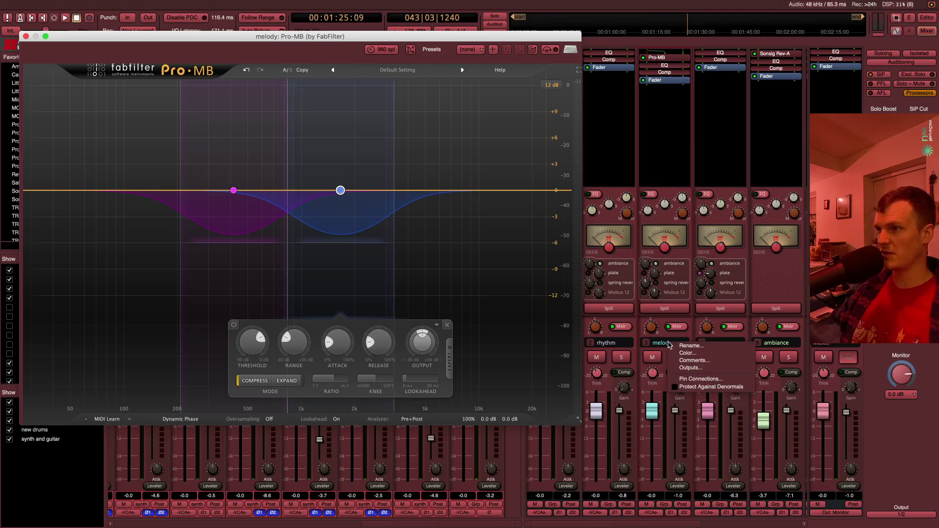
click(688, 347)
text(s)
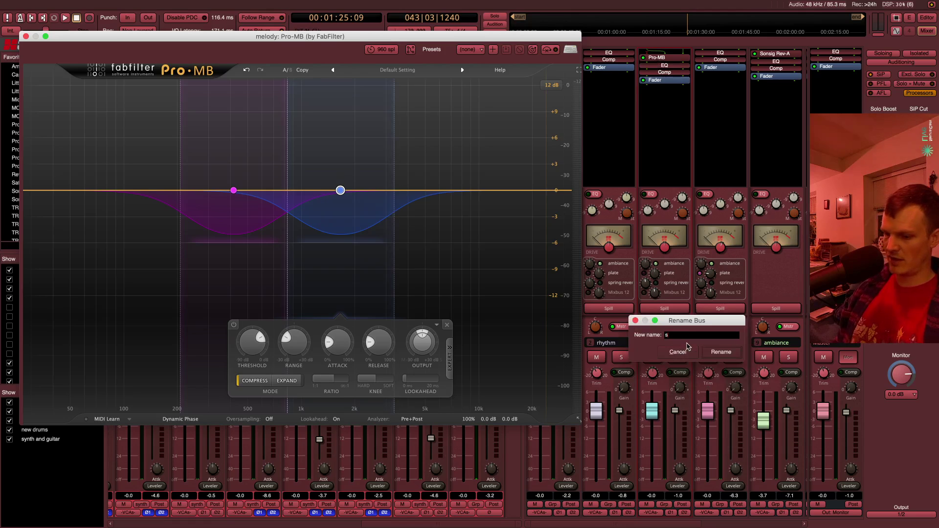